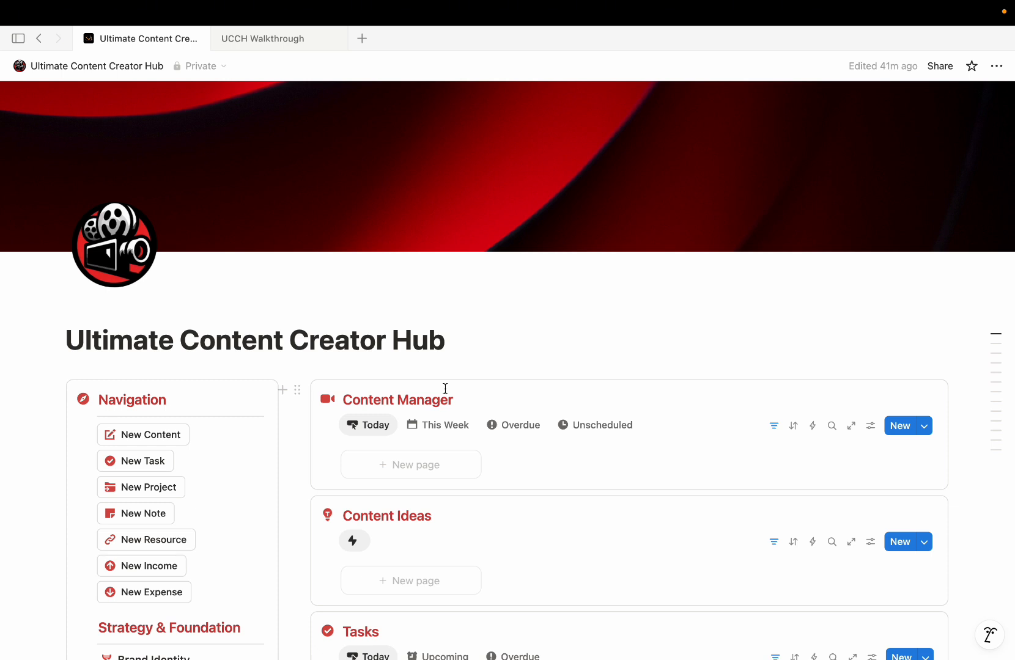
# - Look through the hub's navigation sections from Strategy & Foundation to Backend and its dashboard blocks from Content Manager to Platforms
pyautogui.scroll(-1, 445, 389)
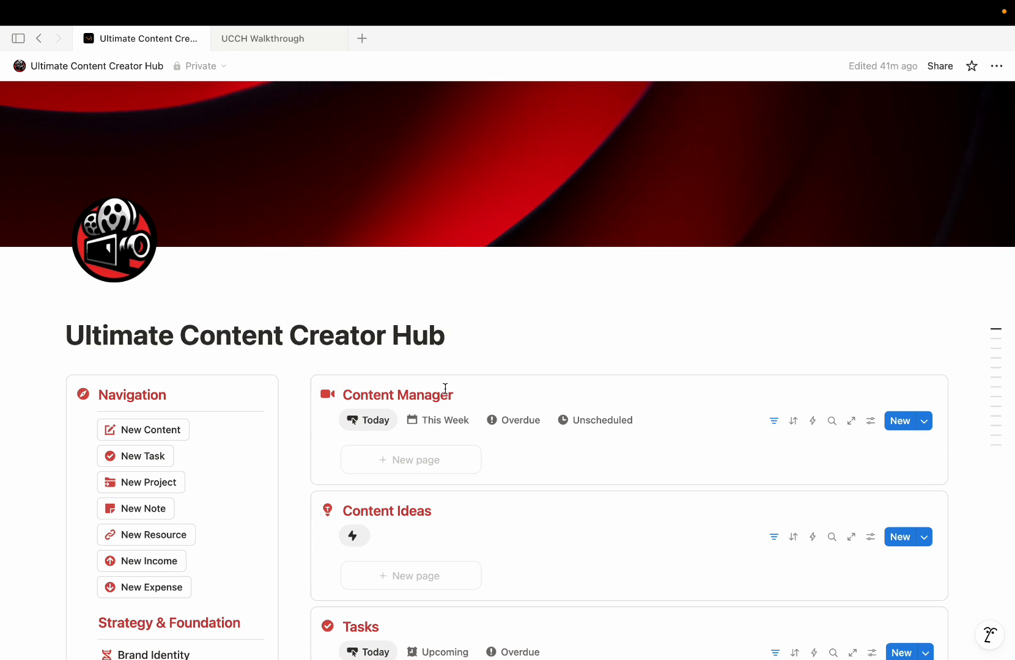
pyautogui.scroll(-1, 446, 388)
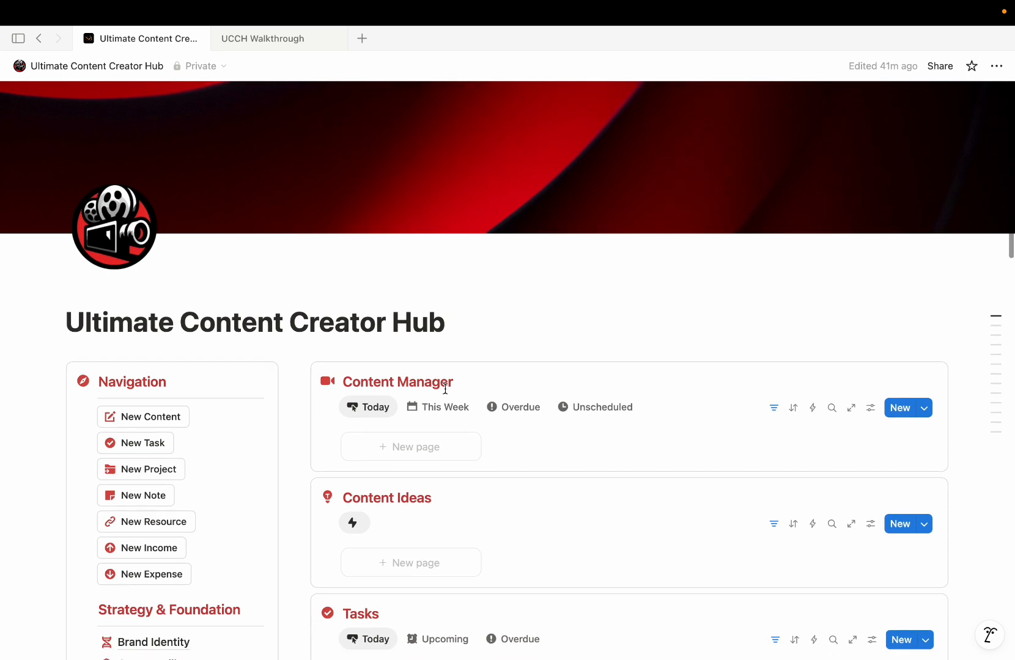
pyautogui.scroll(1, 445, 389)
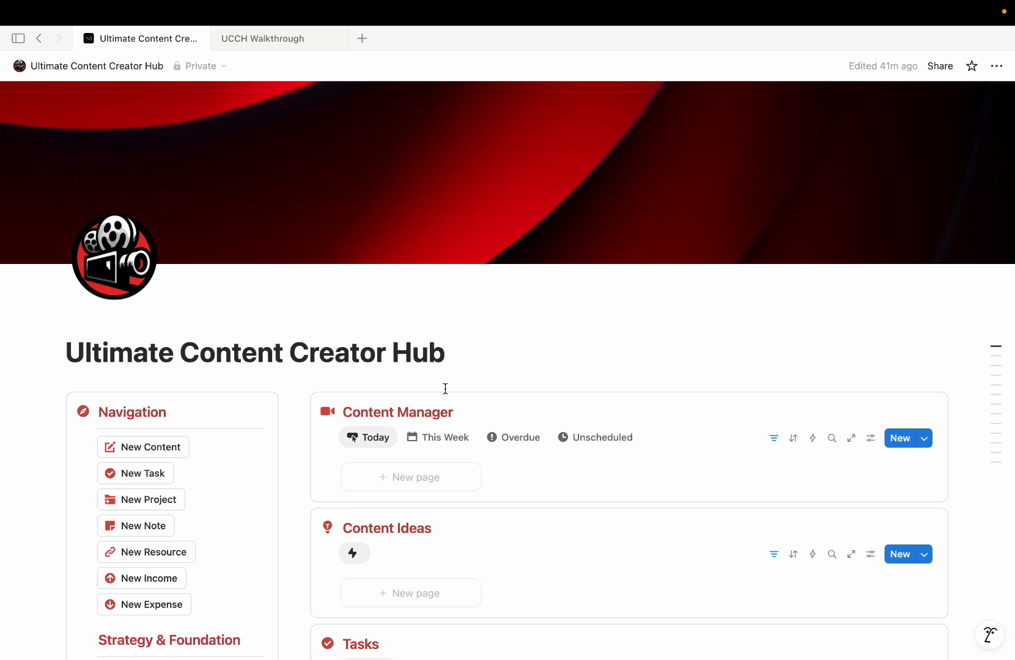
pyautogui.scroll(-1, 445, 388)
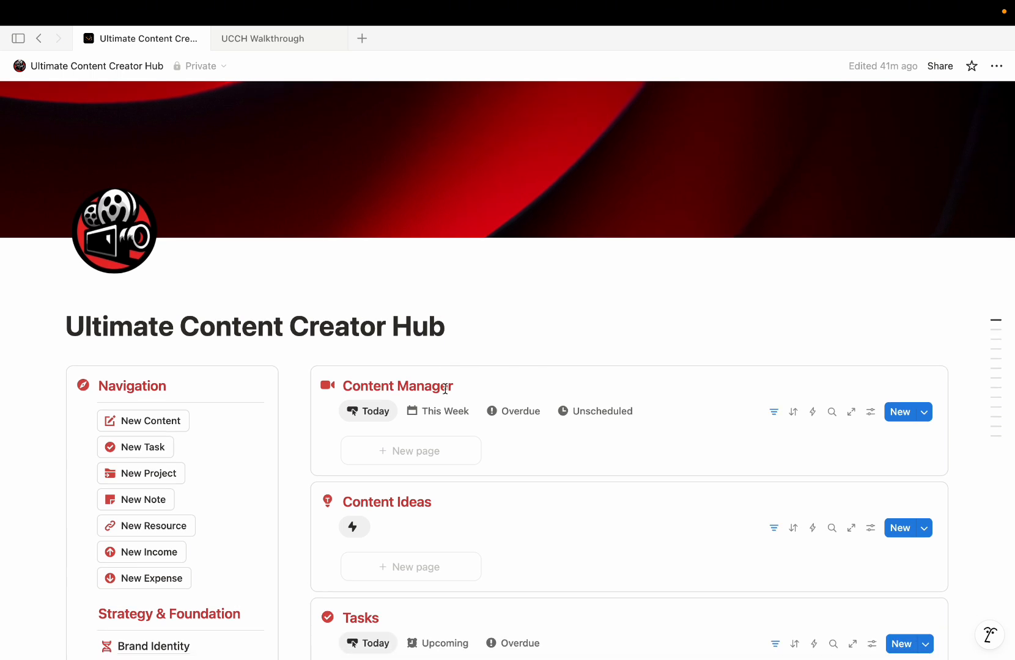
pyautogui.scroll(-2, 179, 424)
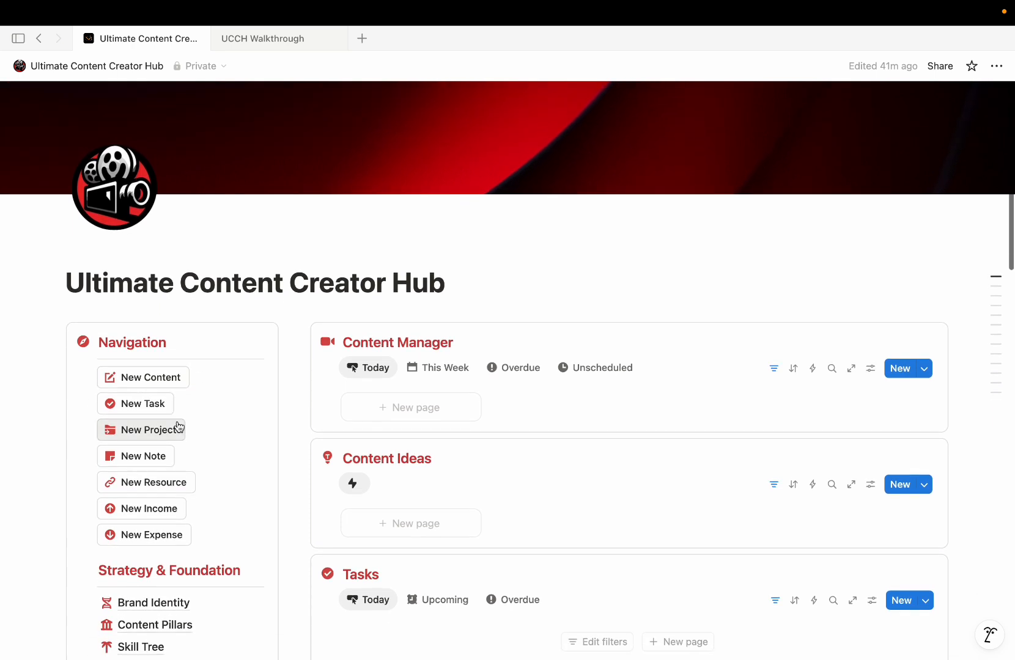
pyautogui.scroll(-3, 178, 423)
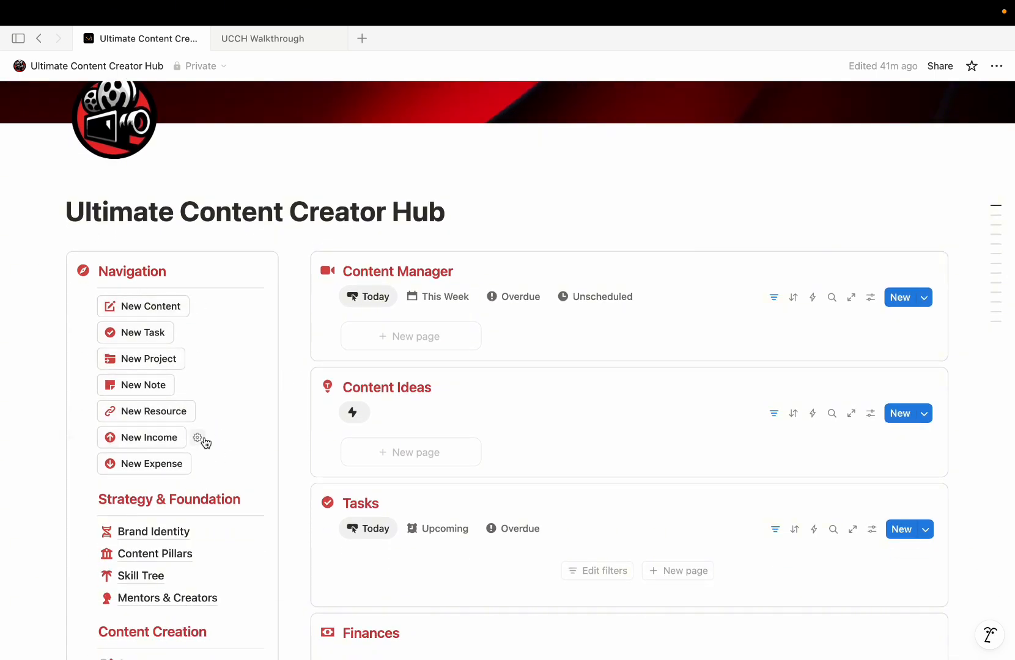
pyautogui.scroll(-1, 229, 435)
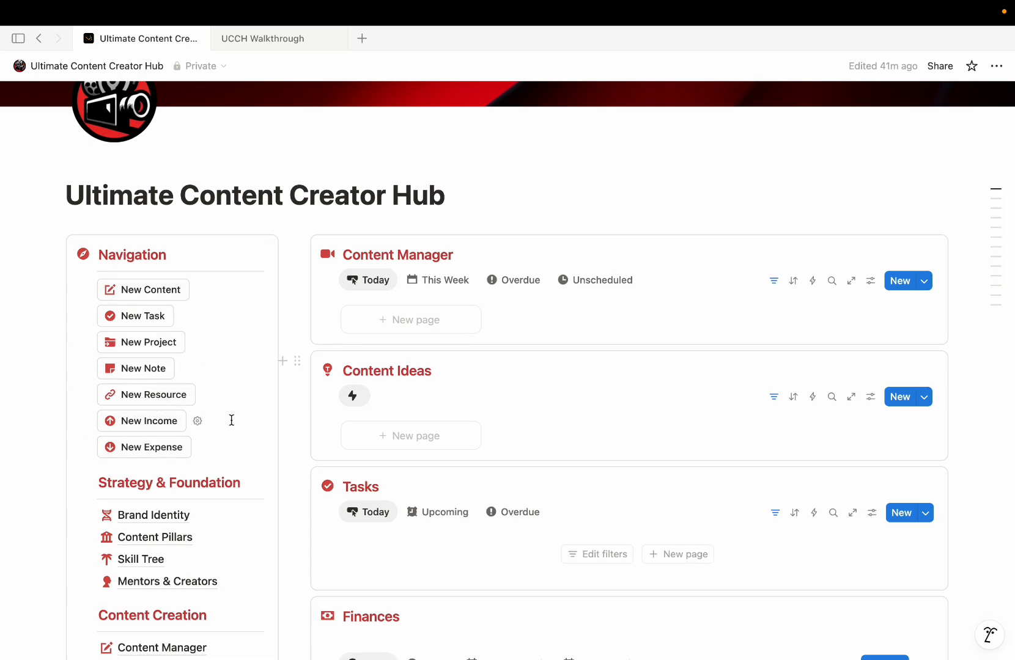
pyautogui.scroll(-2, 232, 420)
pyautogui.scroll(-5, 231, 422)
pyautogui.scroll(-3, 231, 424)
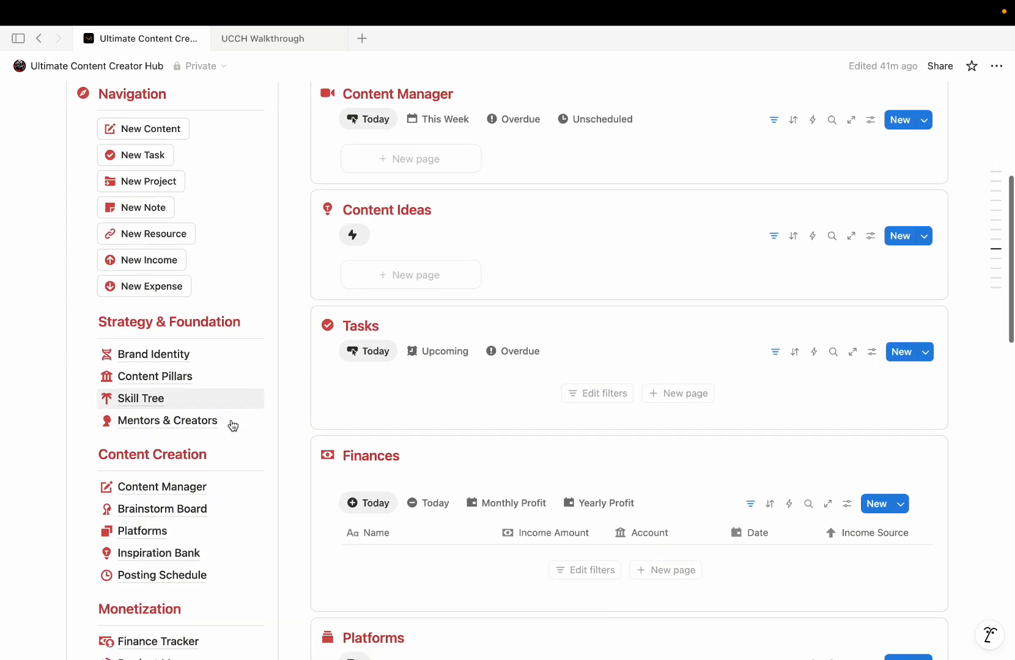
pyautogui.scroll(-7, 212, 440)
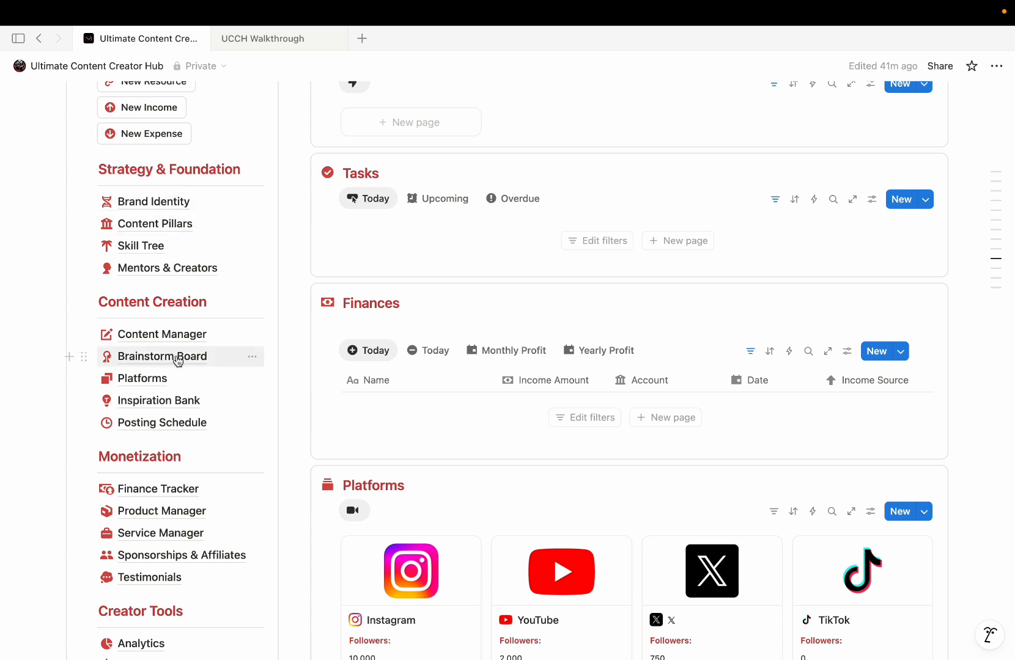
pyautogui.scroll(-1, 176, 358)
pyautogui.scroll(-7, 148, 272)
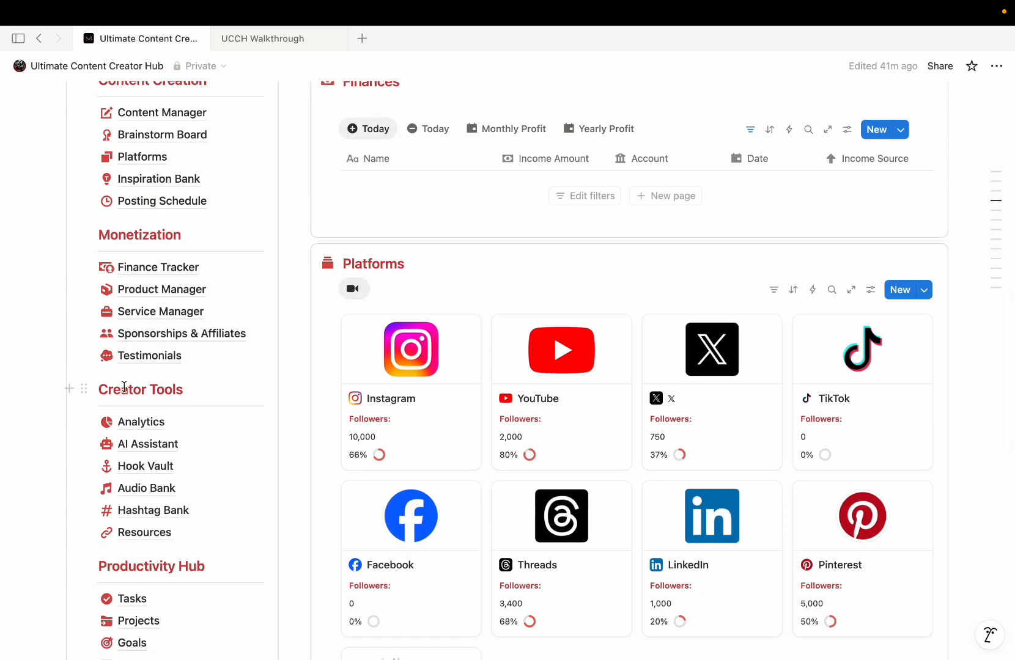
pyautogui.scroll(-5, 147, 379)
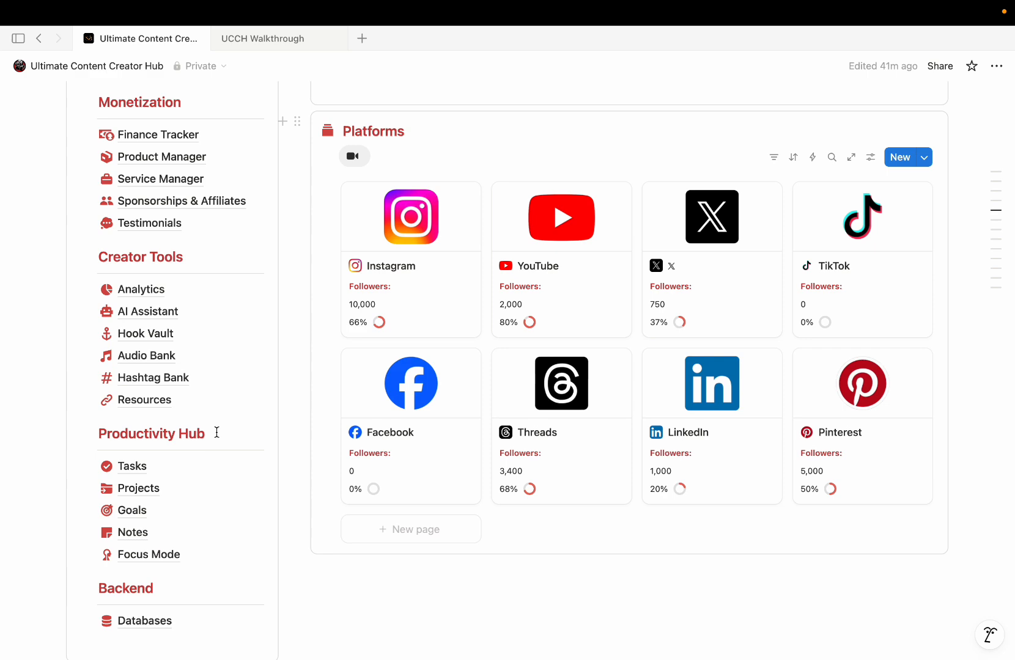
pyautogui.scroll(-2, 217, 433)
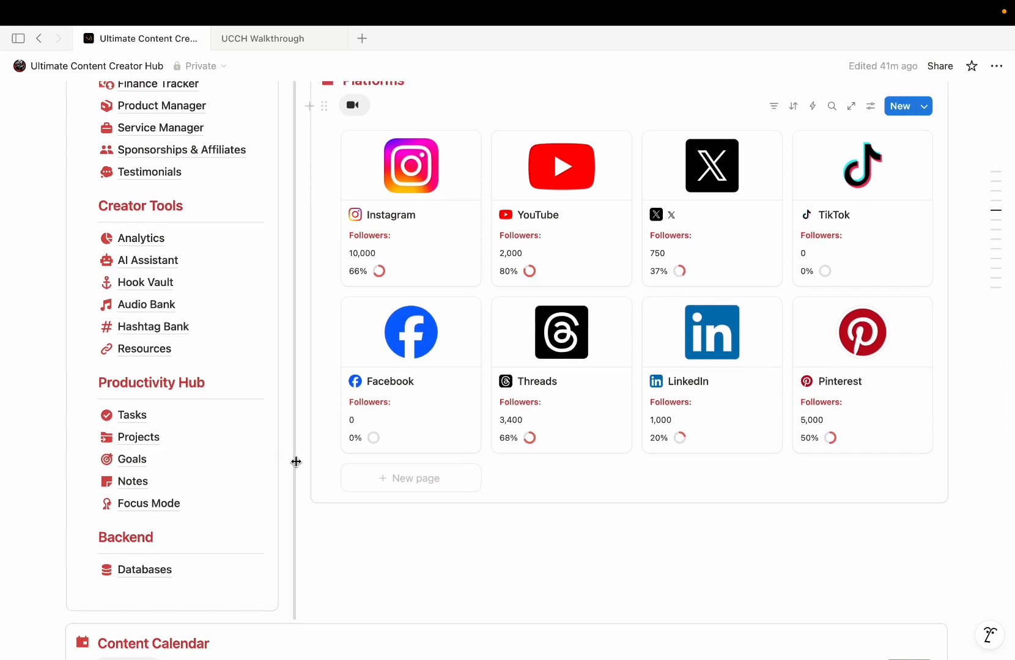
pyautogui.scroll(2, 296, 462)
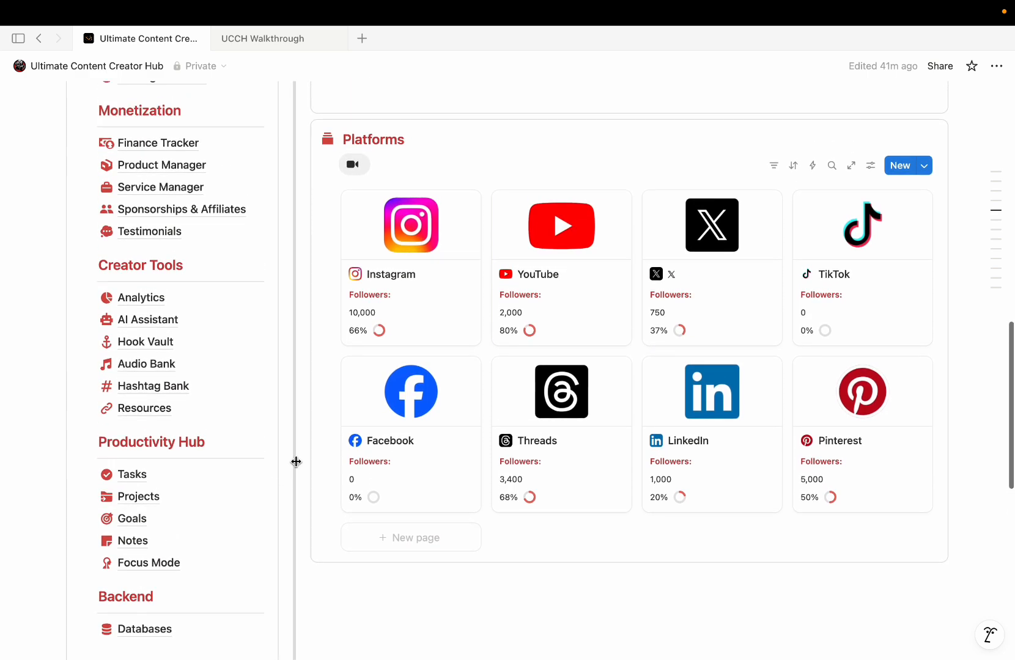
pyautogui.scroll(2, 296, 462)
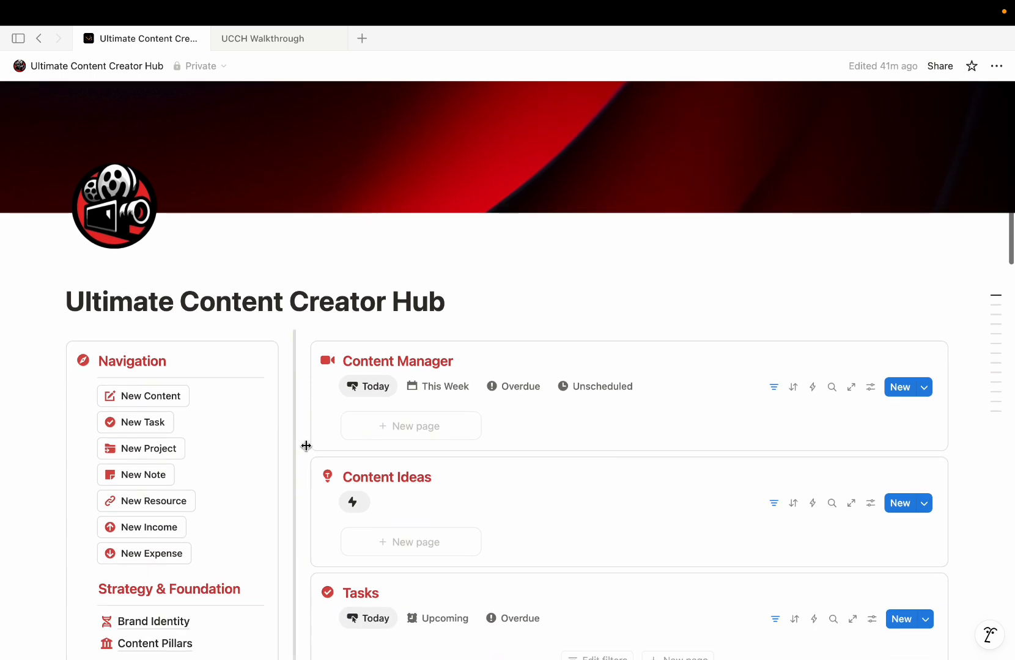
# - Create a new content item from the Navigation section and title it "New Content"
pyautogui.scroll(-1, 196, 395)
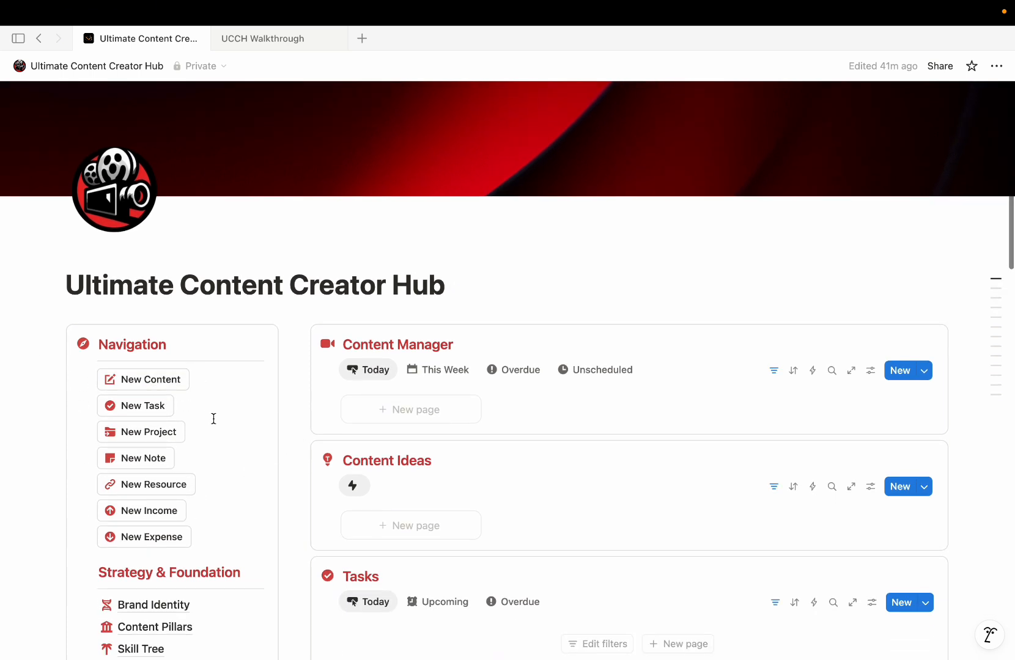
pyautogui.scroll(-3, 213, 419)
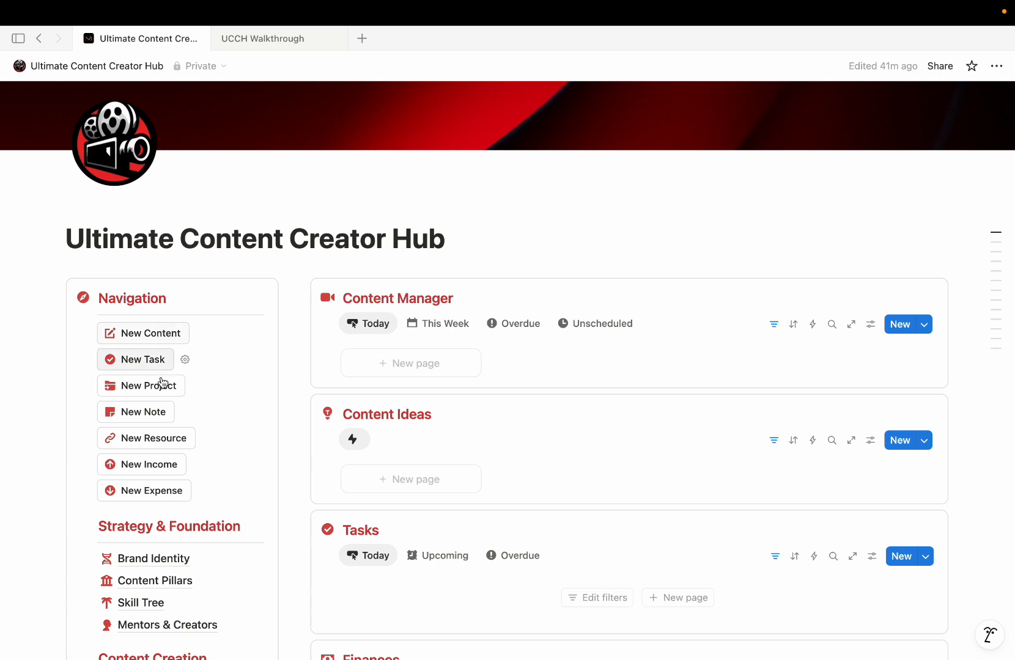
pyautogui.click(146, 335)
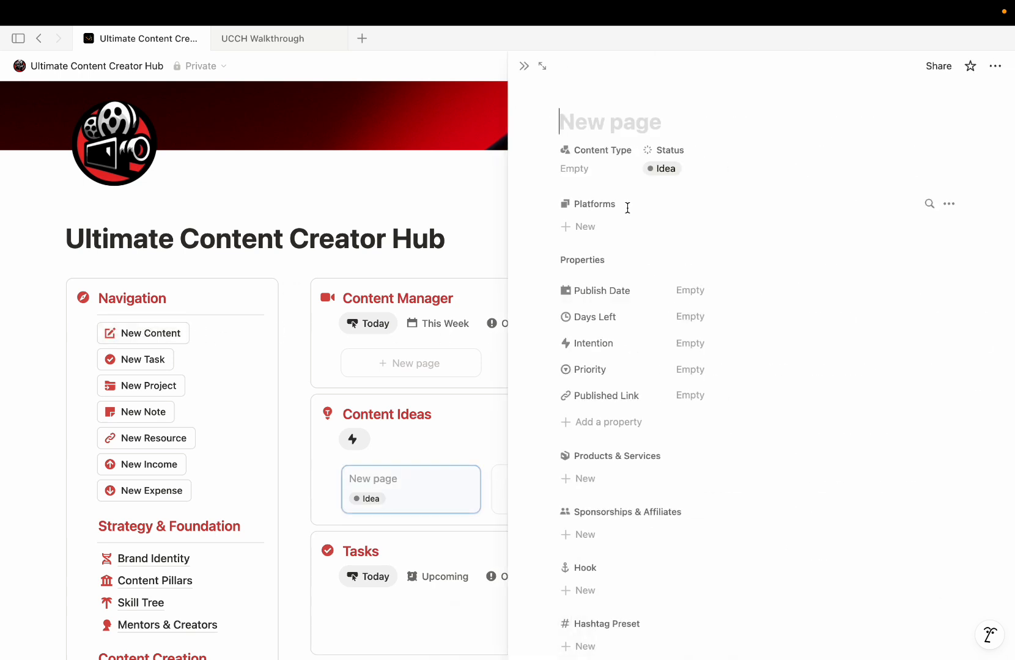
pyautogui.write('New Content')
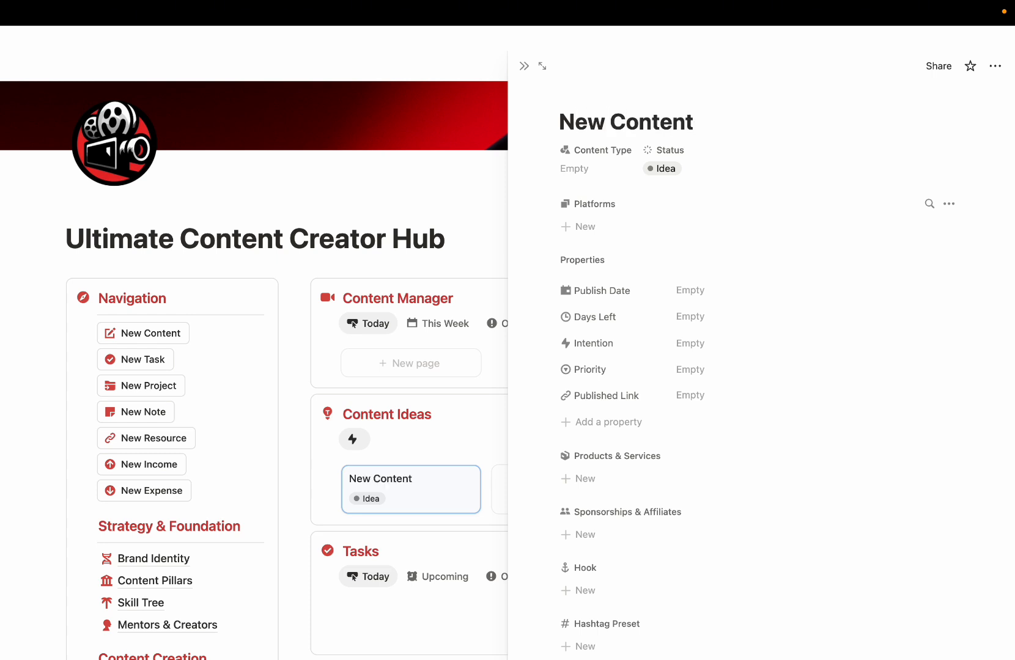
# - Review the available Content Type and Status options of the New Content page without changing either one
pyautogui.click(578, 171)
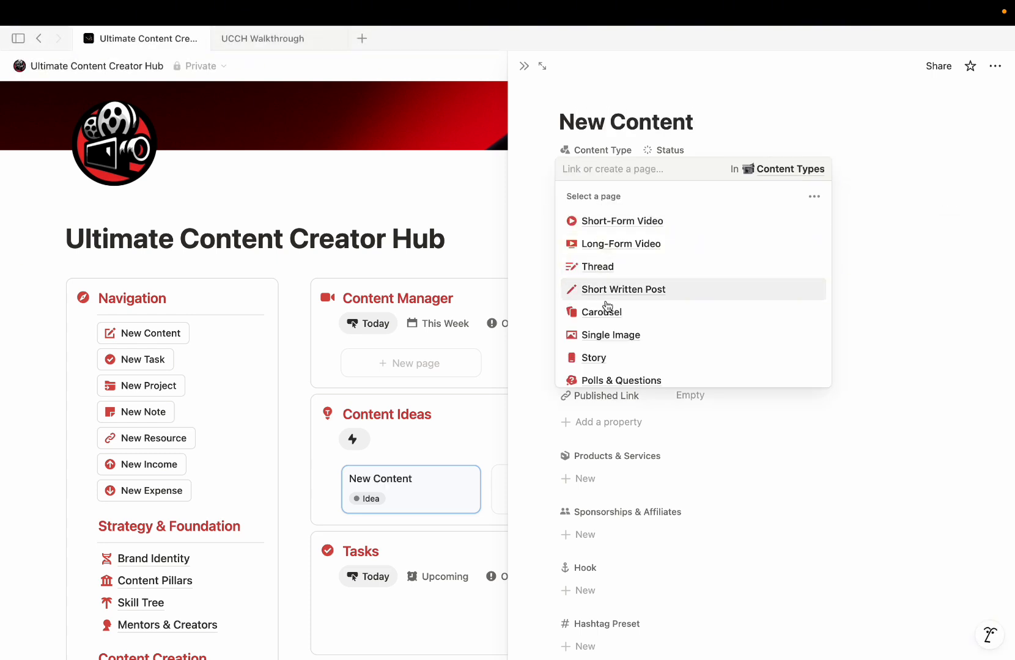
pyautogui.scroll(-1, 614, 348)
pyautogui.scroll(2, 618, 245)
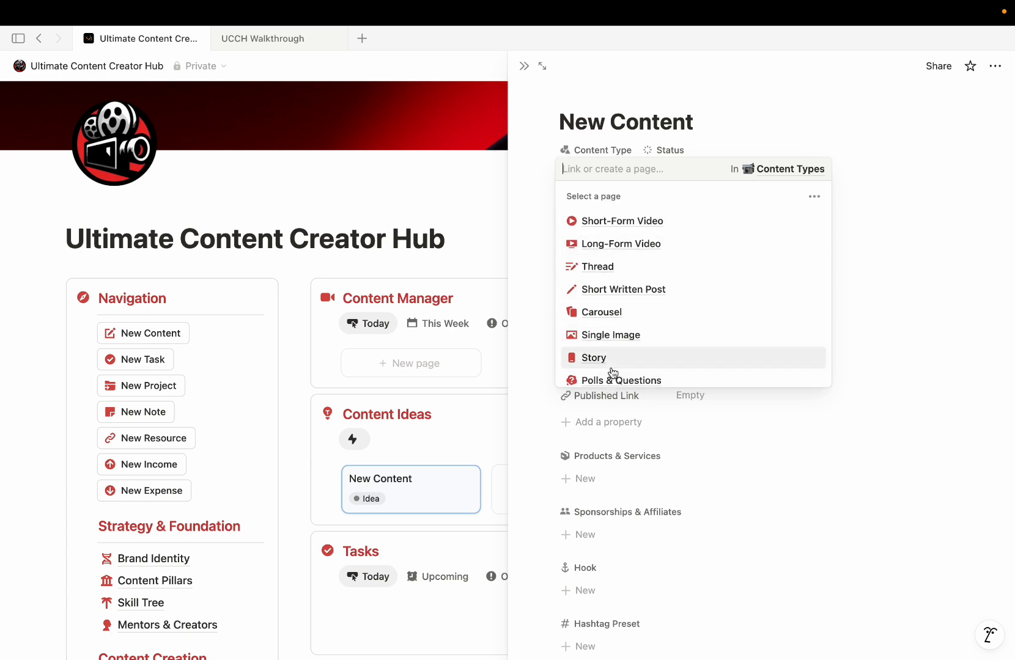
pyautogui.click(666, 171)
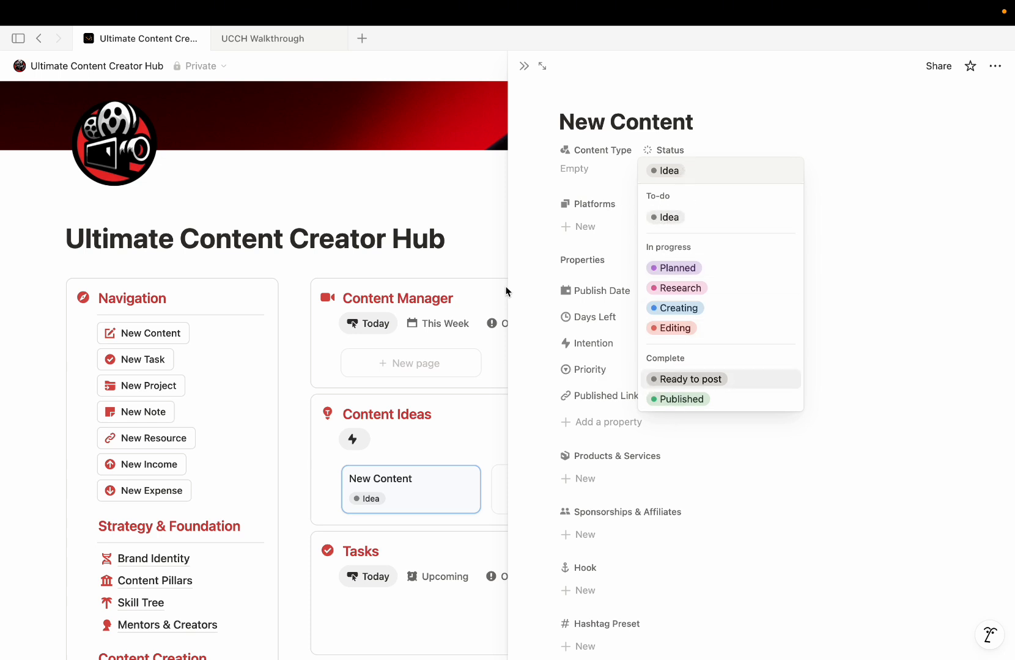
pyautogui.click(540, 259)
# - Examine which social media platforms can be linked to the New Content page, and glance over its other properties
pyautogui.scroll(-1, 540, 258)
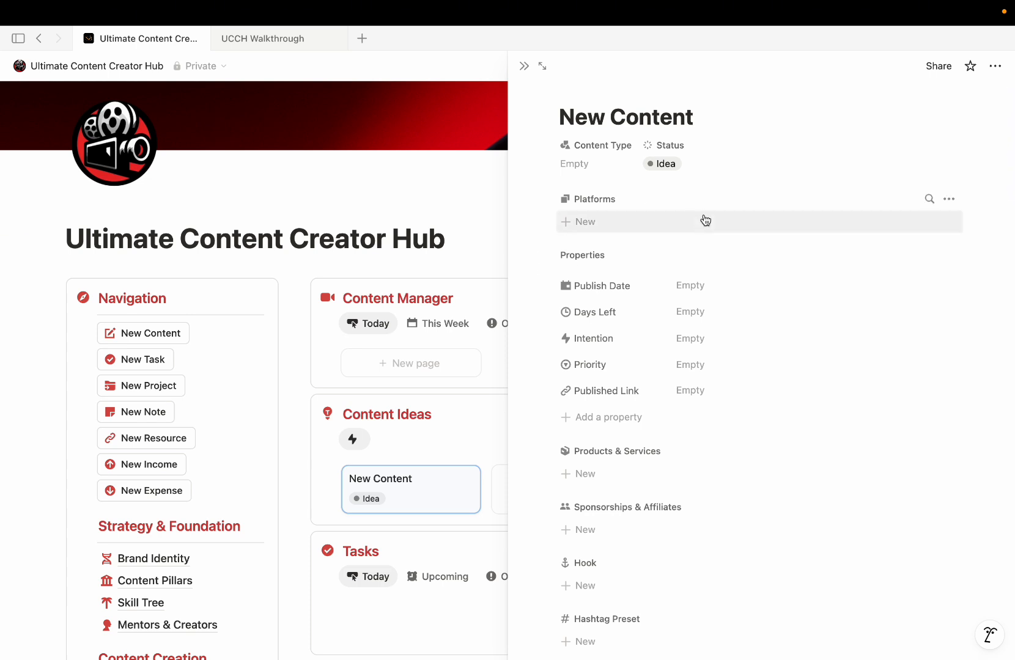
pyautogui.click(929, 199)
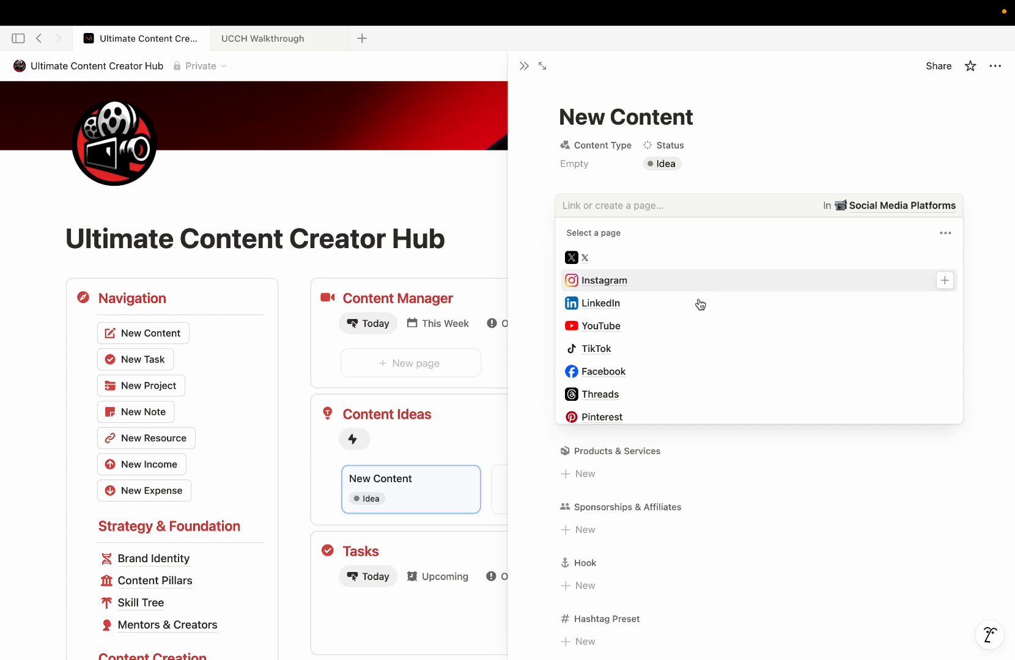
pyautogui.scroll(-1, 686, 347)
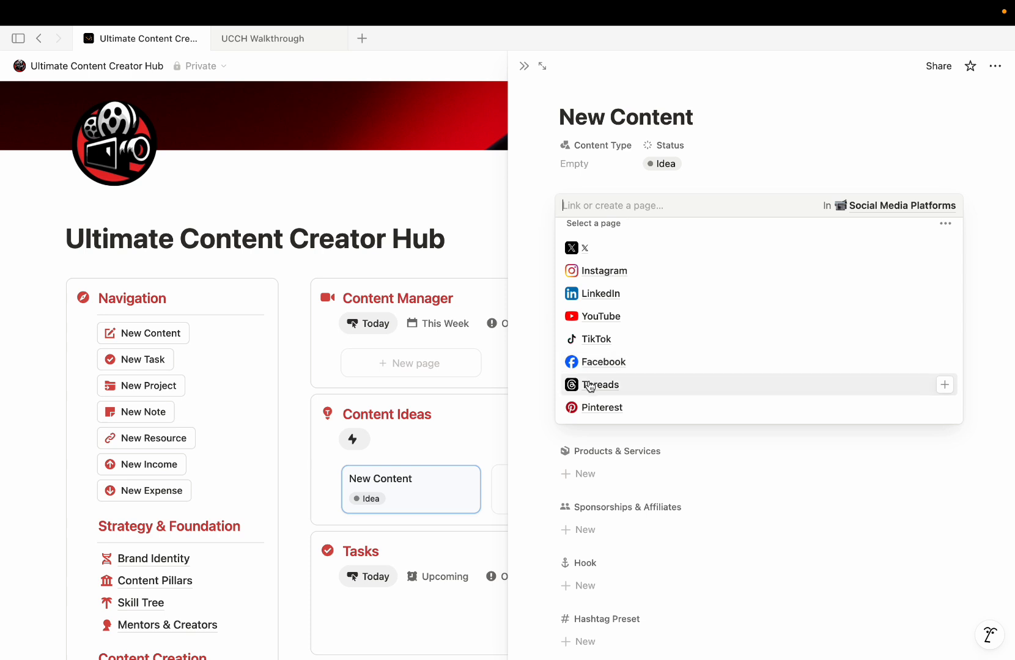
pyautogui.click(527, 335)
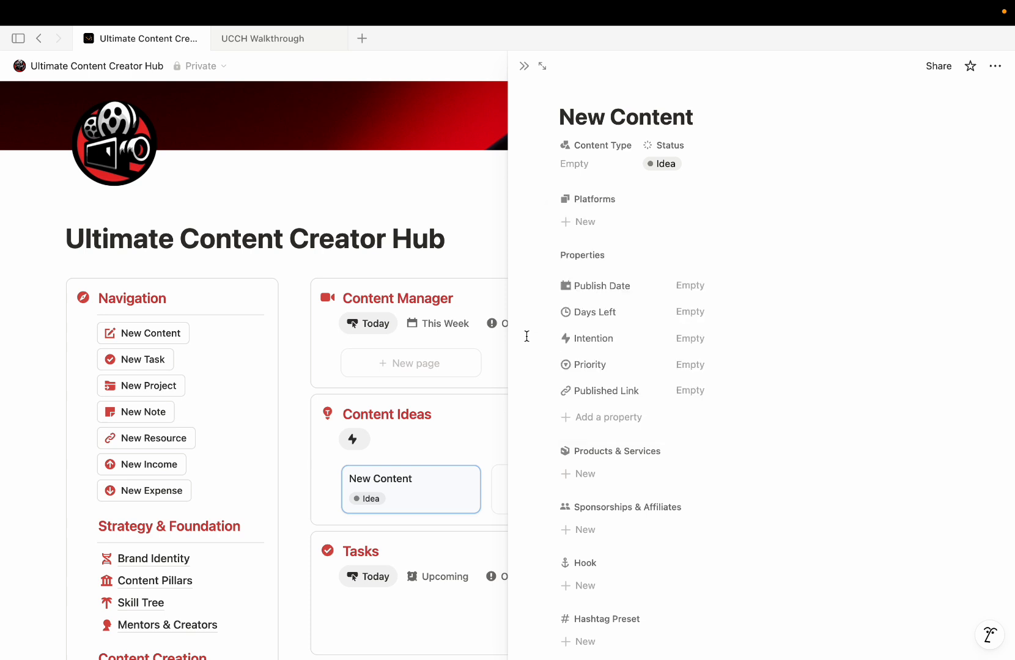
pyautogui.scroll(-2, 526, 335)
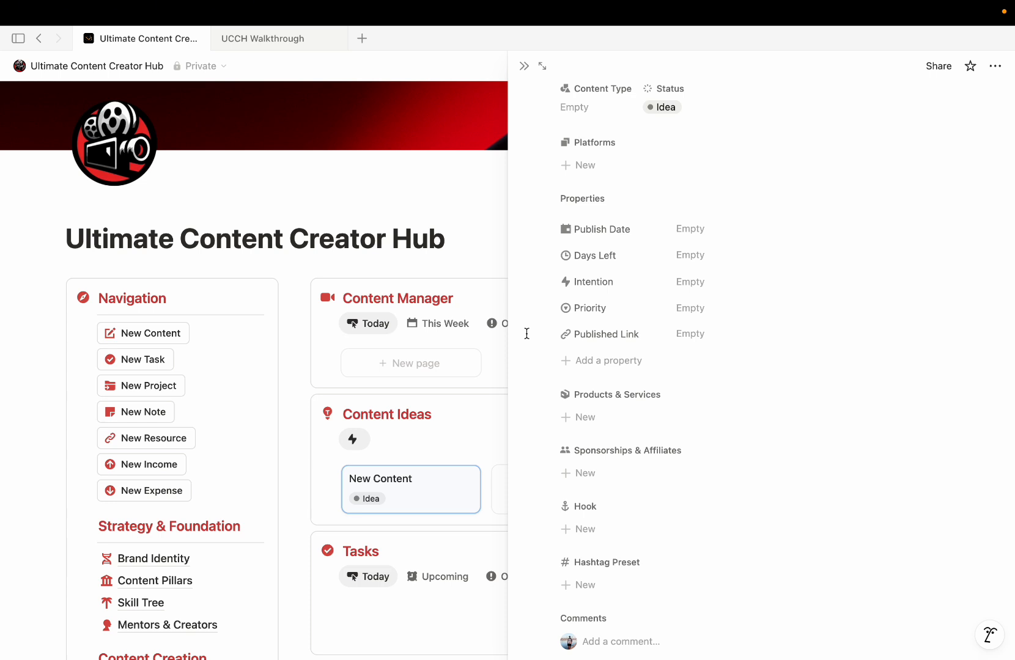
pyautogui.scroll(-1, 526, 333)
pyautogui.scroll(3, 526, 333)
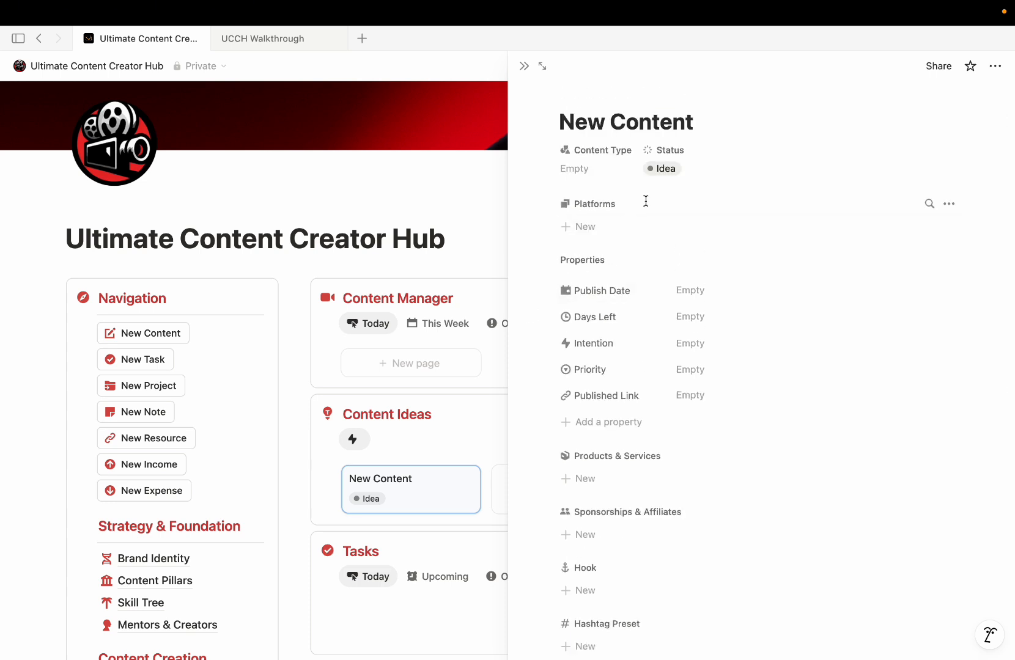
pyautogui.click(929, 205)
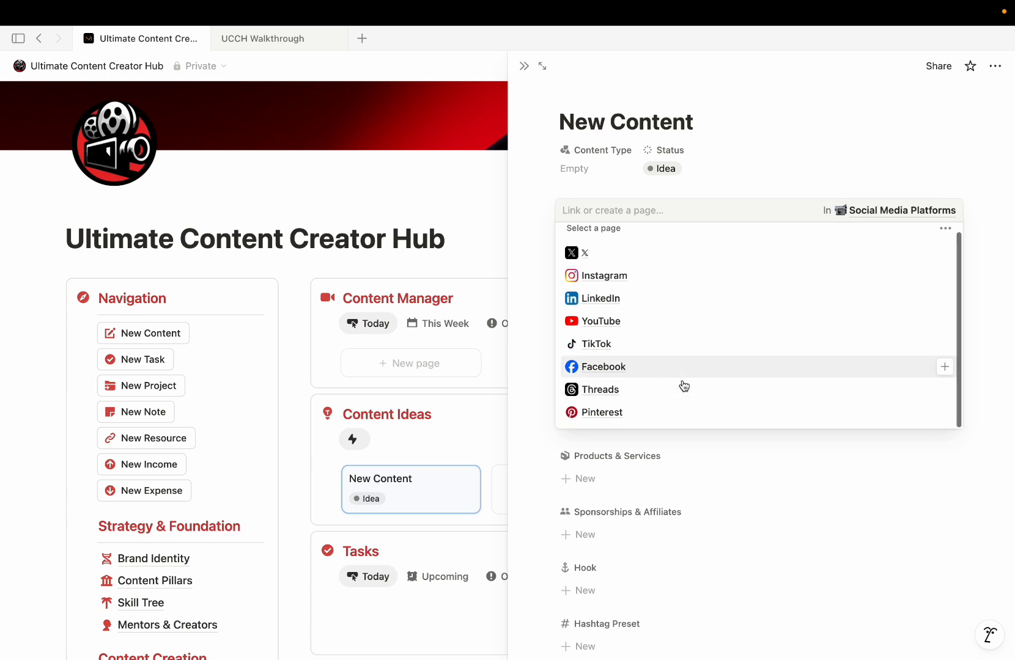
pyautogui.click(537, 319)
# - Review the page's publishing properties, its Products & Services, Sponsorships, Hook and Hashtag Preset relations and its templates, and close the page
pyautogui.scroll(-1, 537, 318)
pyautogui.scroll(-1, 536, 318)
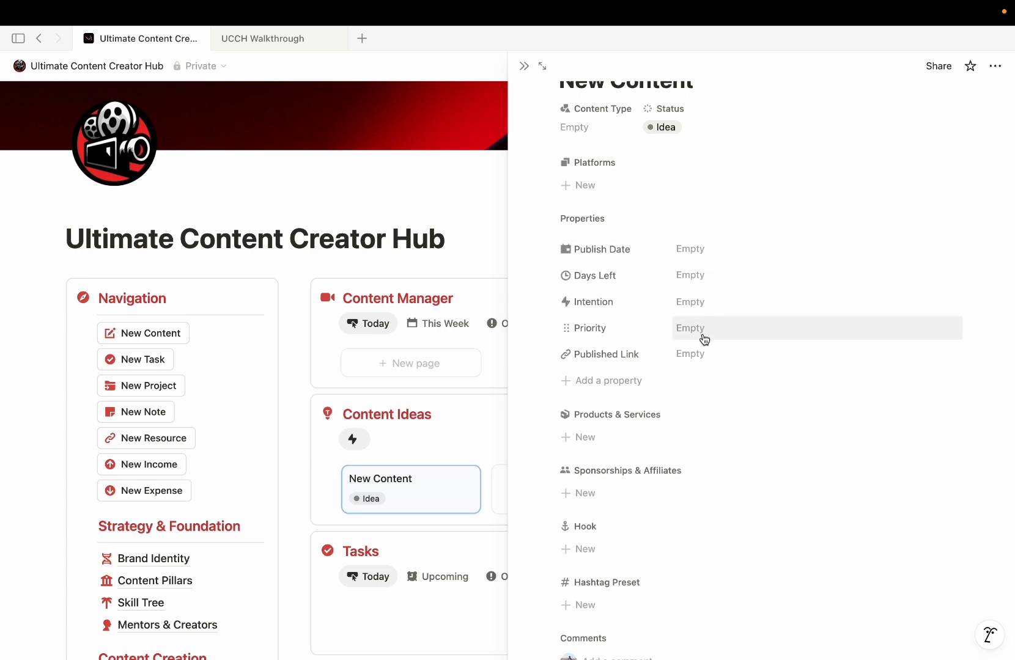
pyautogui.scroll(-1, 705, 339)
pyautogui.scroll(-3, 700, 323)
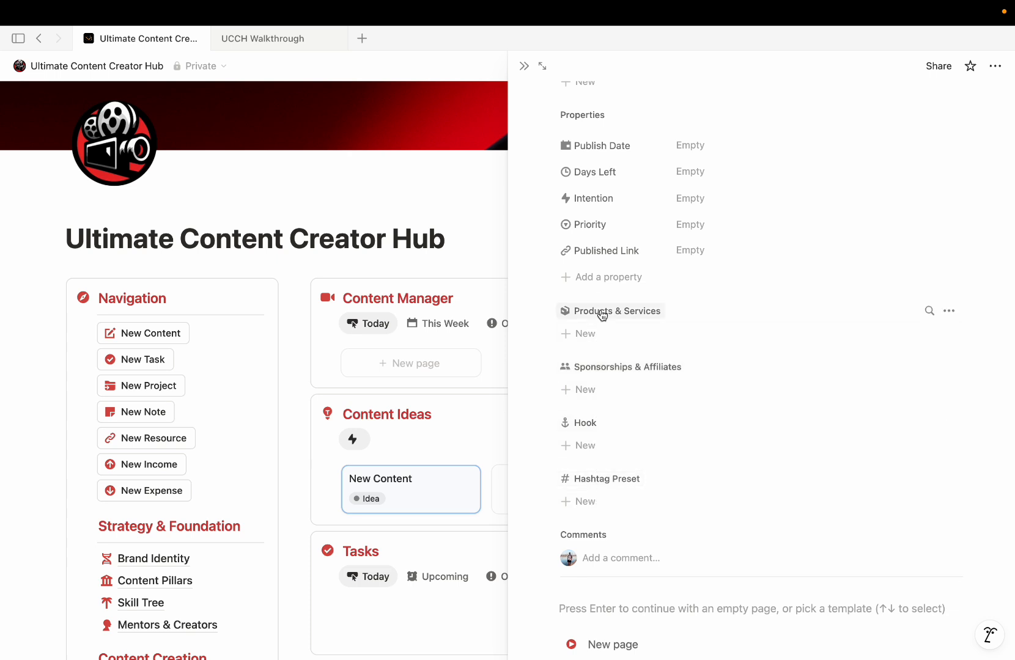
pyautogui.scroll(-10, 522, 500)
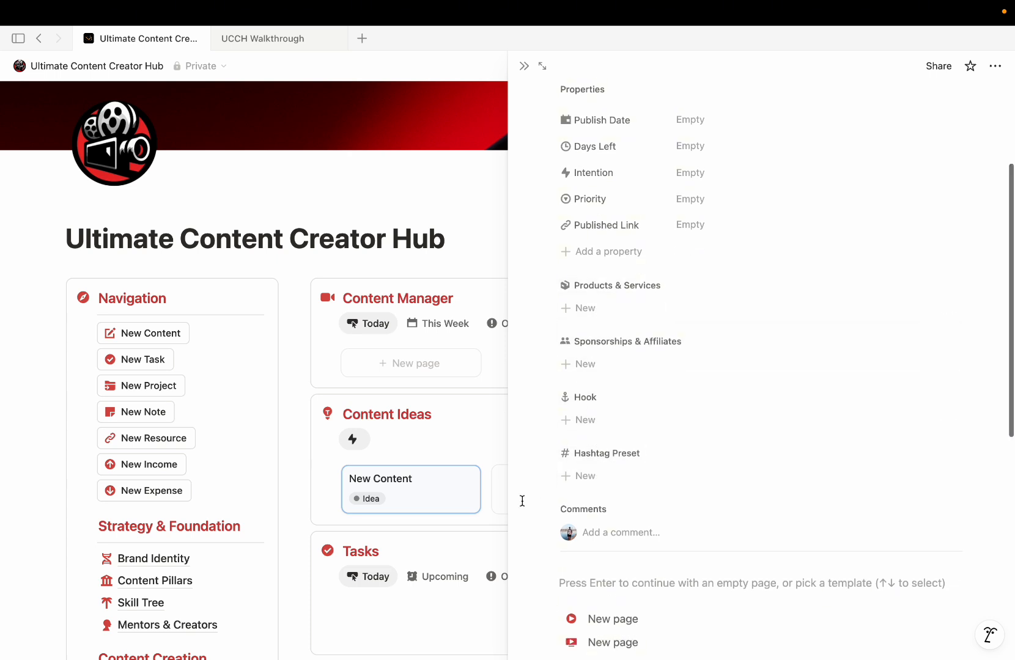
pyautogui.scroll(10, 522, 500)
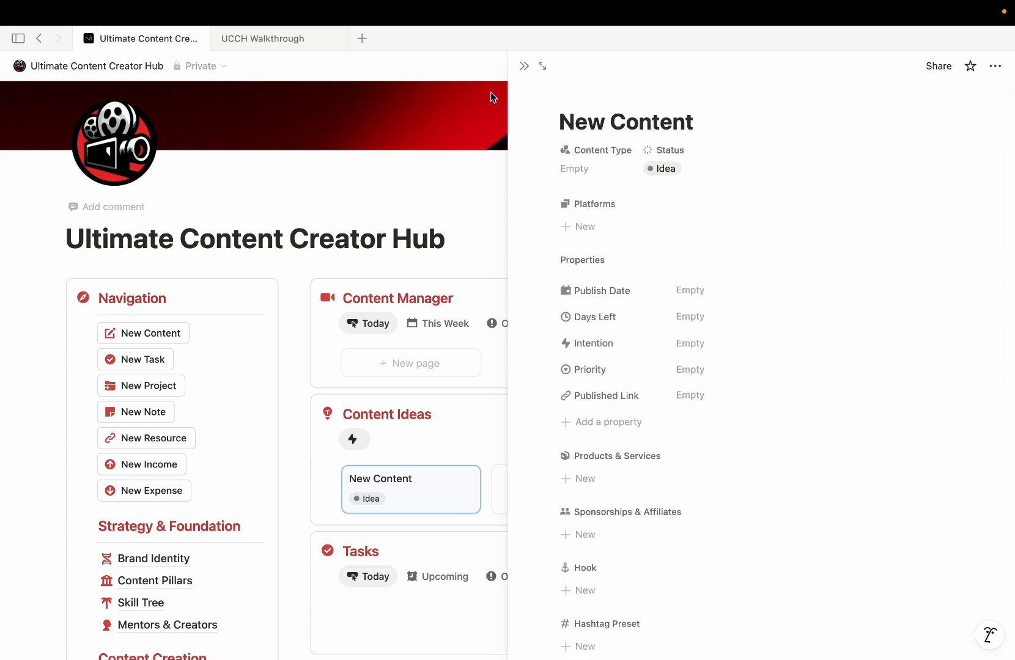
pyautogui.click(523, 66)
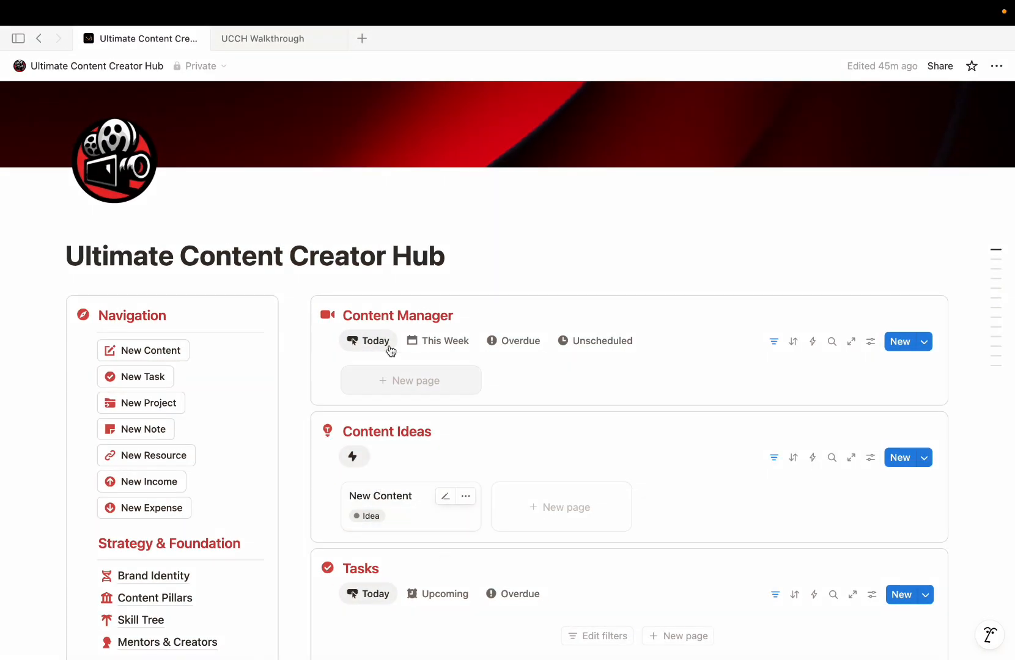
# - Change the status of the New Content idea to Planned and close its page
pyautogui.scroll(-2, 433, 491)
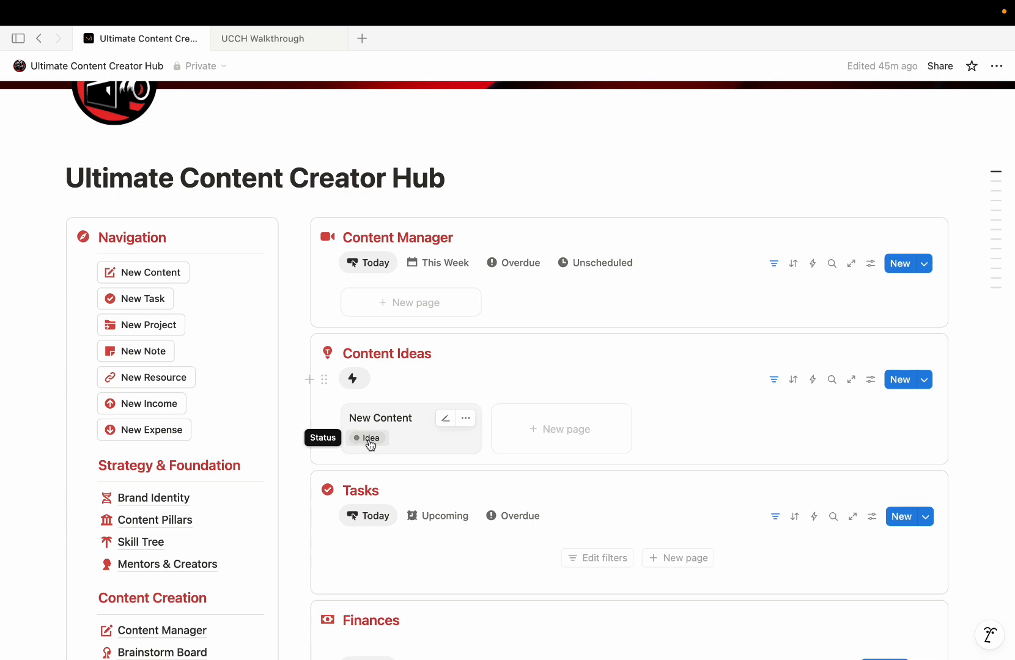
pyautogui.click(400, 438)
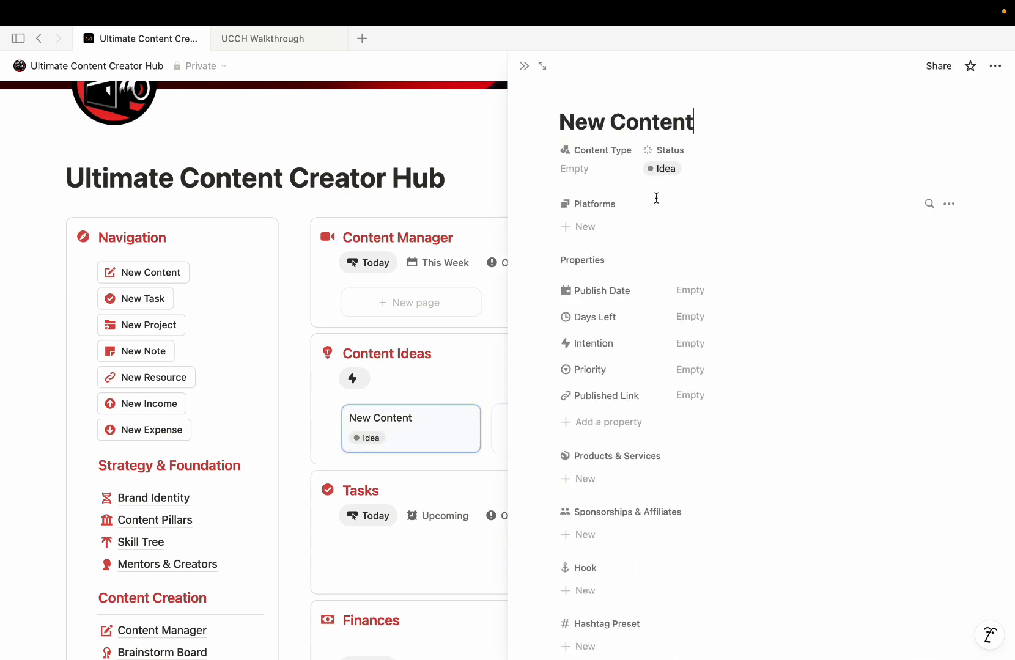
pyautogui.click(672, 169)
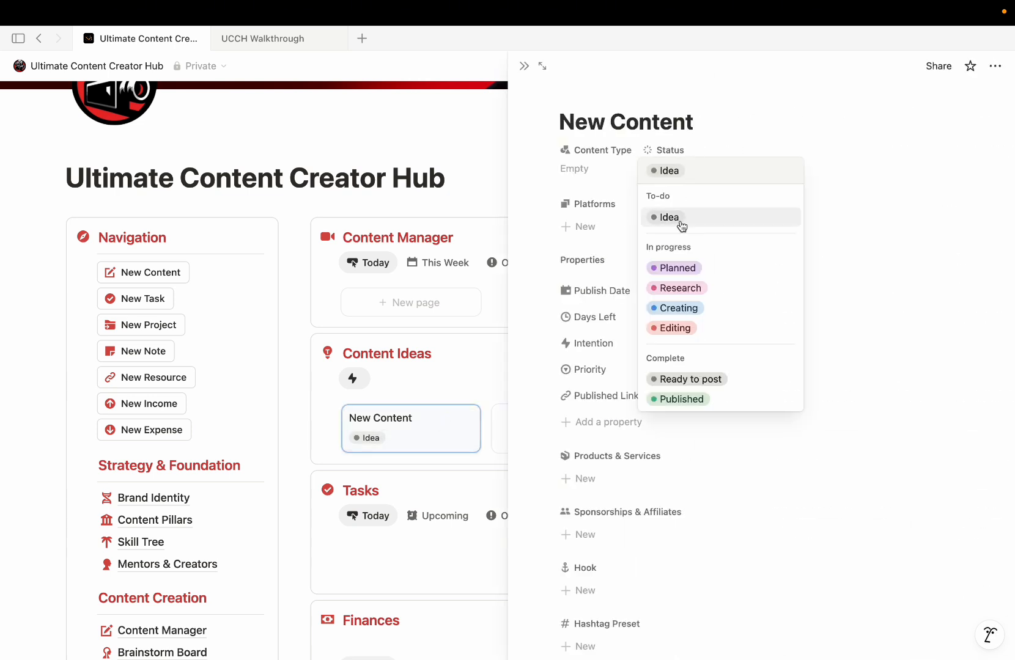
pyautogui.click(691, 278)
pyautogui.click(524, 66)
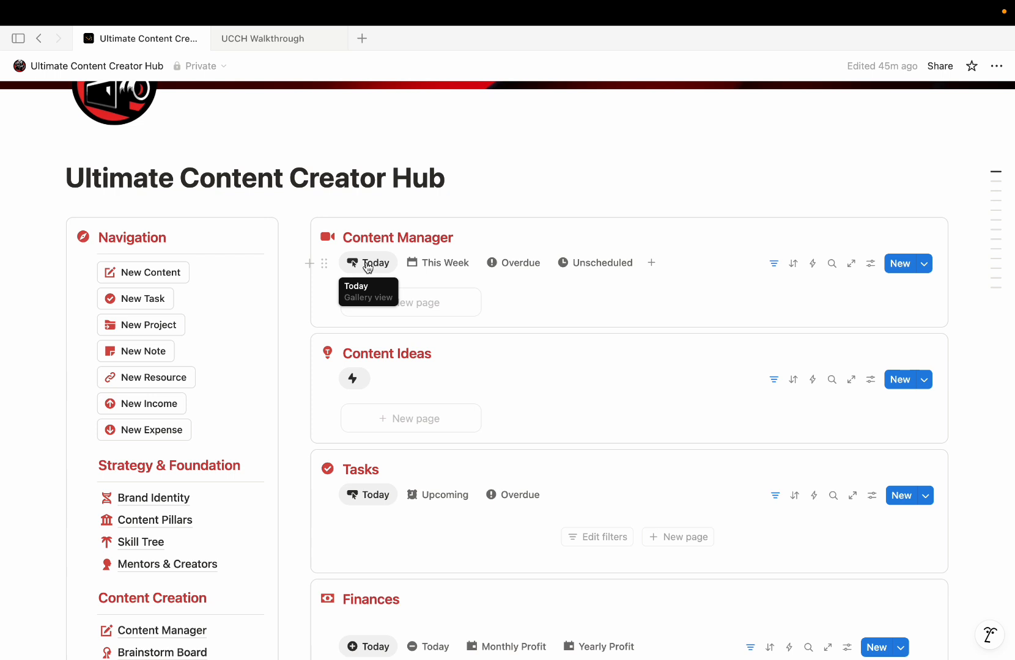
# - Look through the This Week, Overdue and Unscheduled views of the Content Manager
pyautogui.click(426, 266)
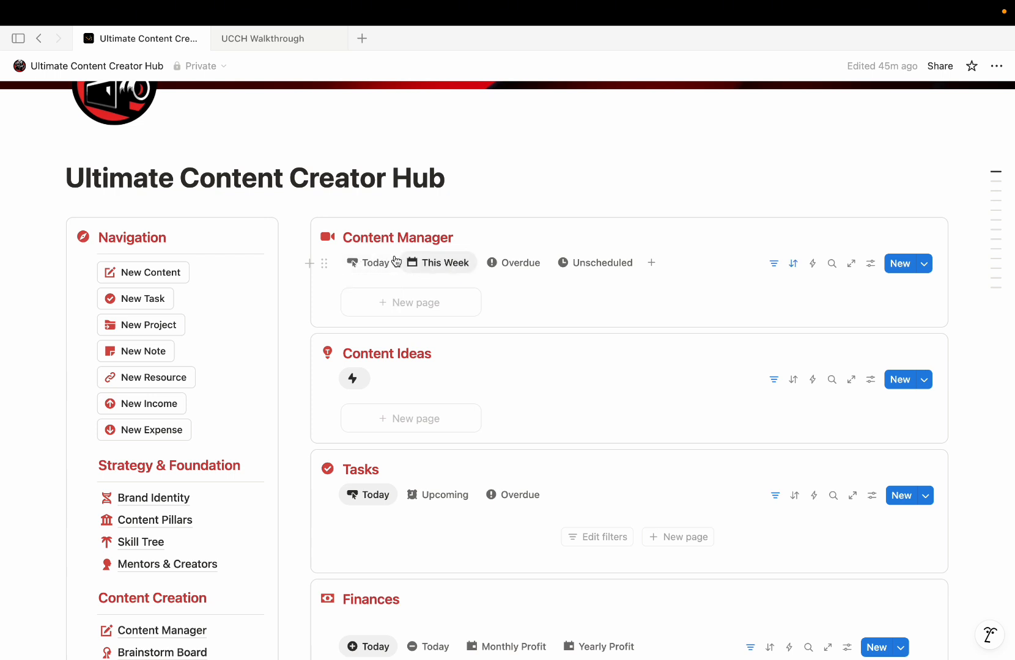
pyautogui.click(506, 265)
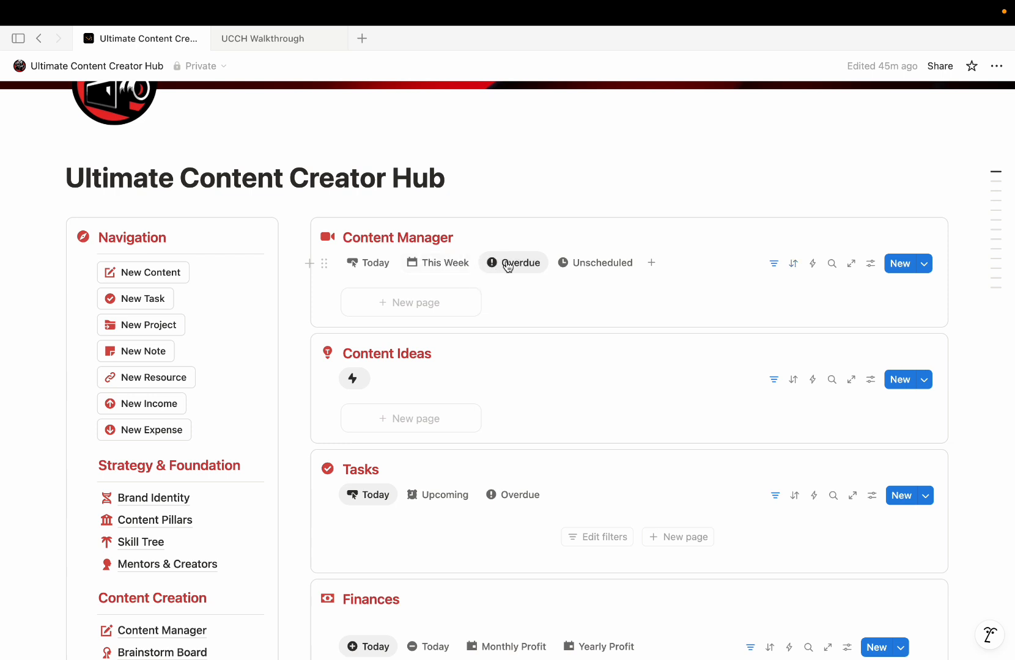
pyautogui.click(565, 264)
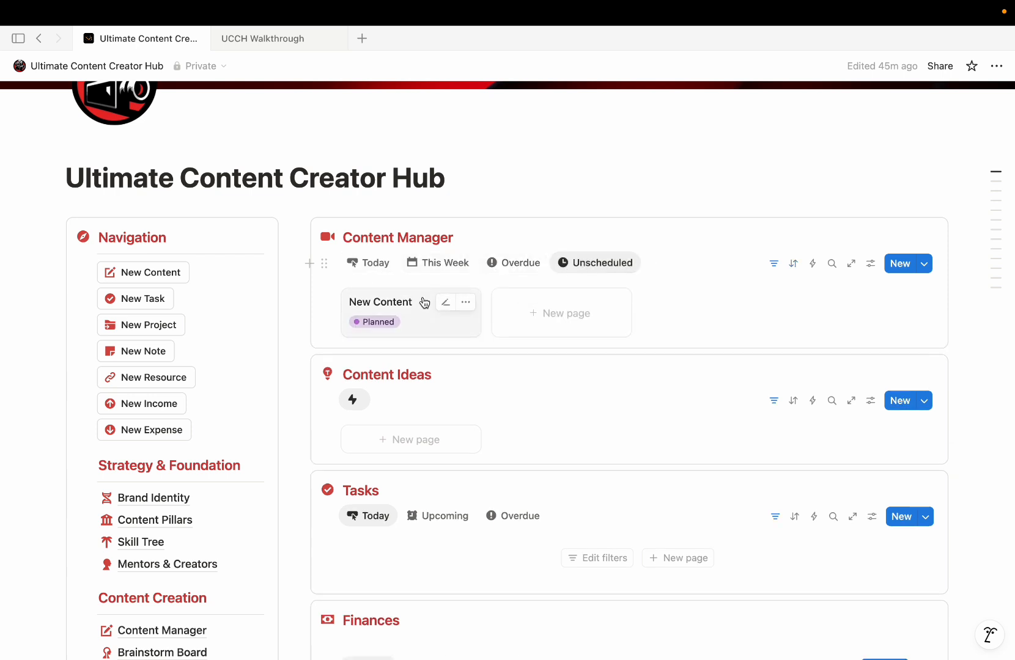
# - Set New Content's publish date to August 2, 2025, close its page and show the Content Manager's Today view
pyautogui.click(429, 327)
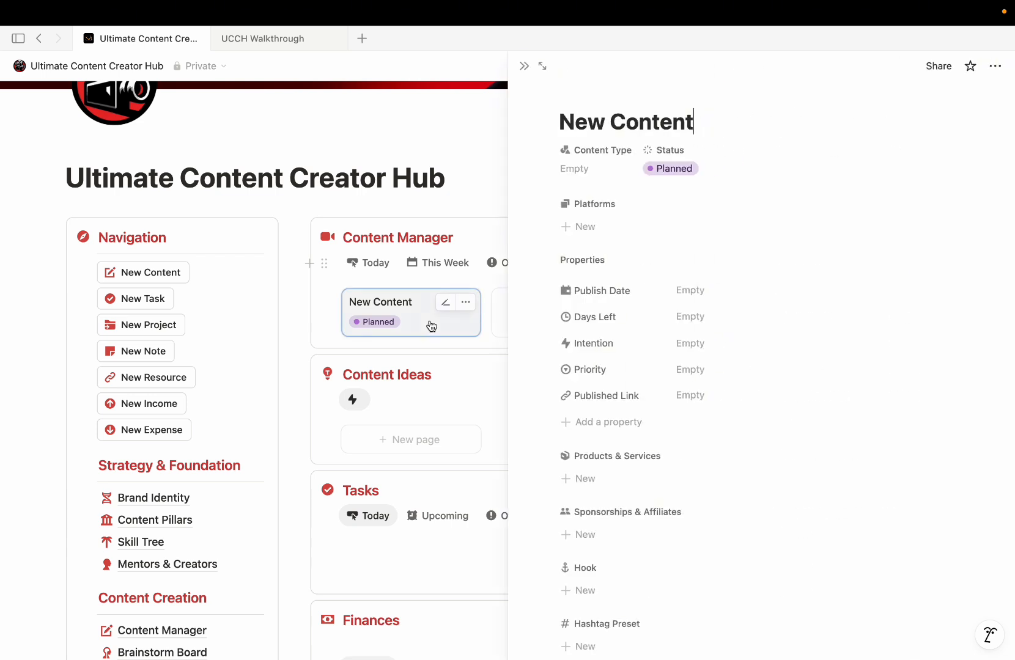
pyautogui.click(703, 291)
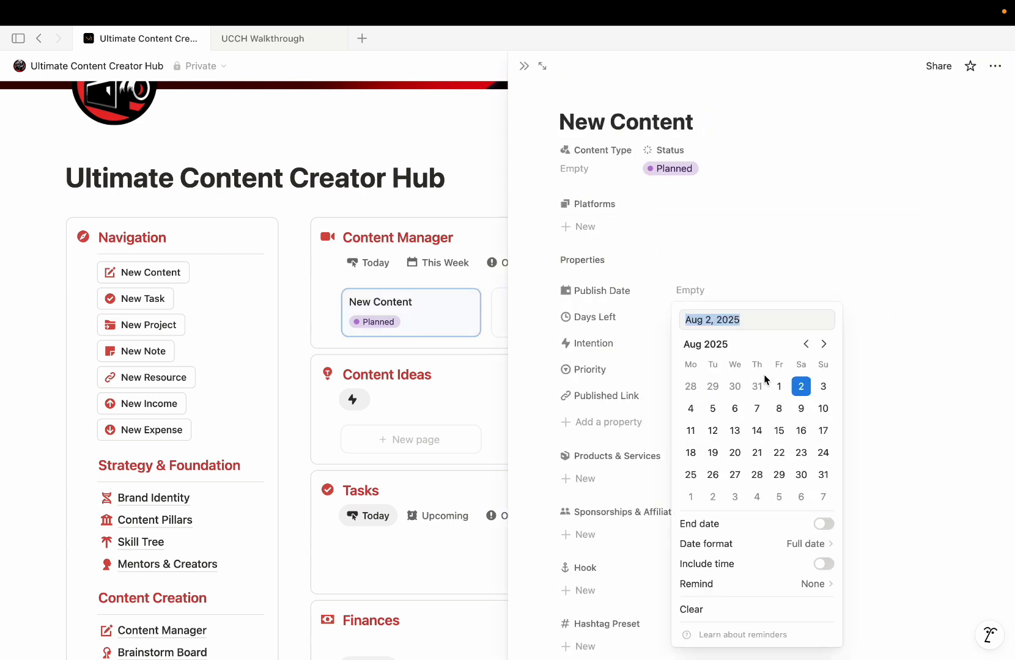
pyautogui.click(804, 393)
pyautogui.press('Escape')
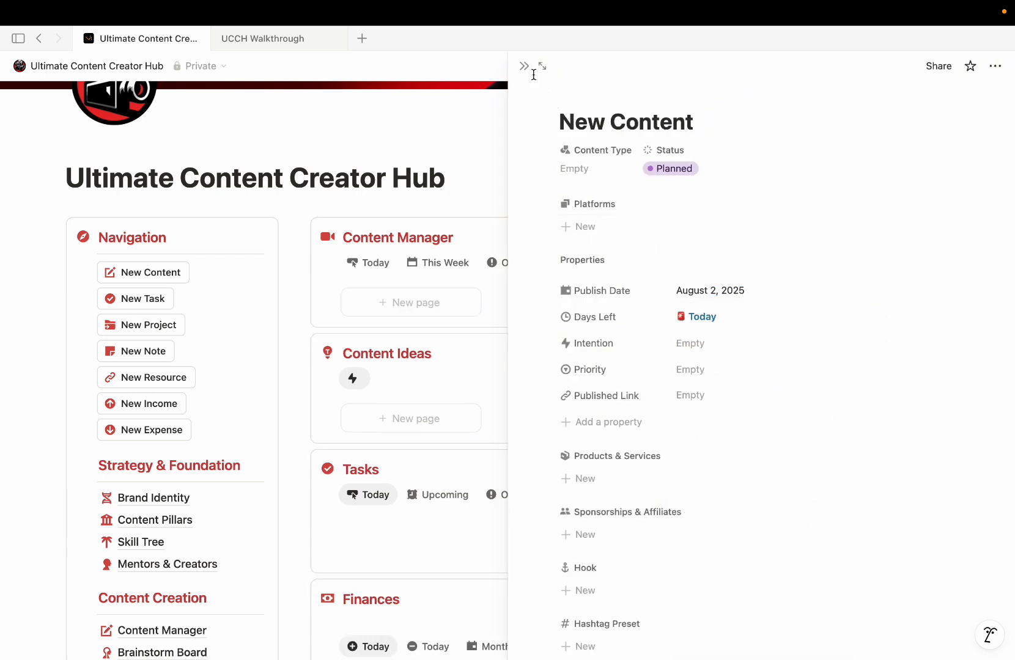
pyautogui.click(524, 66)
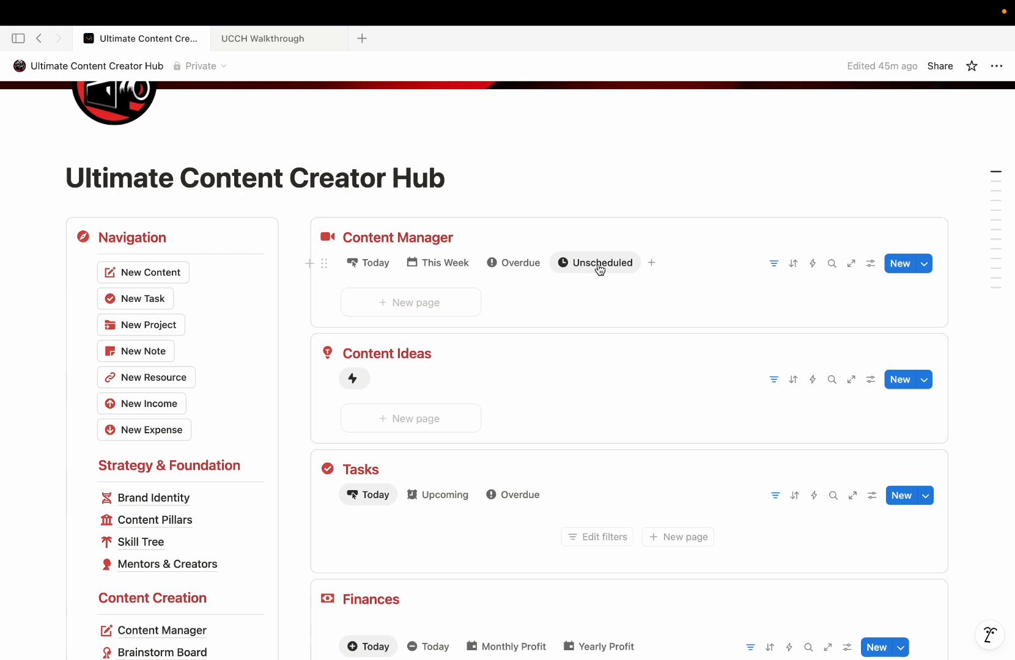
pyautogui.click(376, 266)
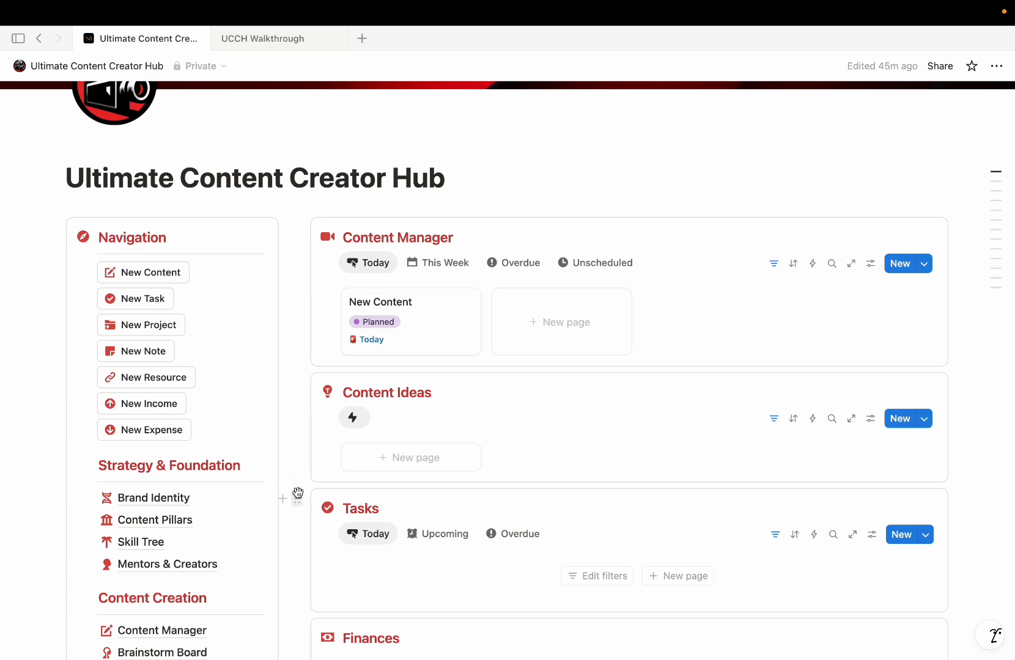
# - Move the Platforms section above the Content Manager section on the dashboard
pyautogui.scroll(3, 494, 262)
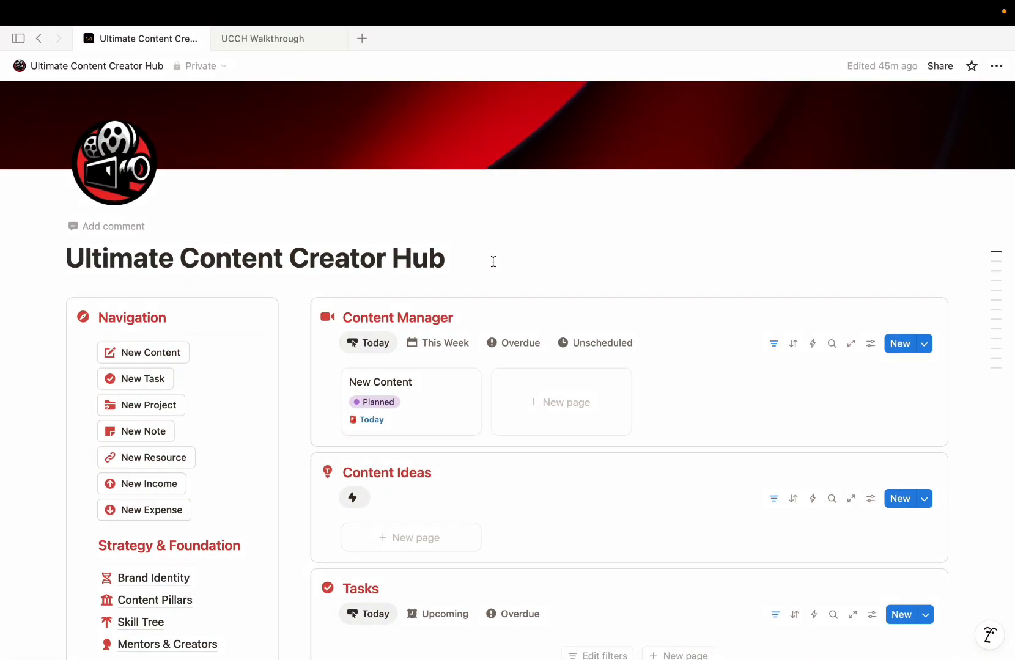
pyautogui.scroll(-5, 493, 262)
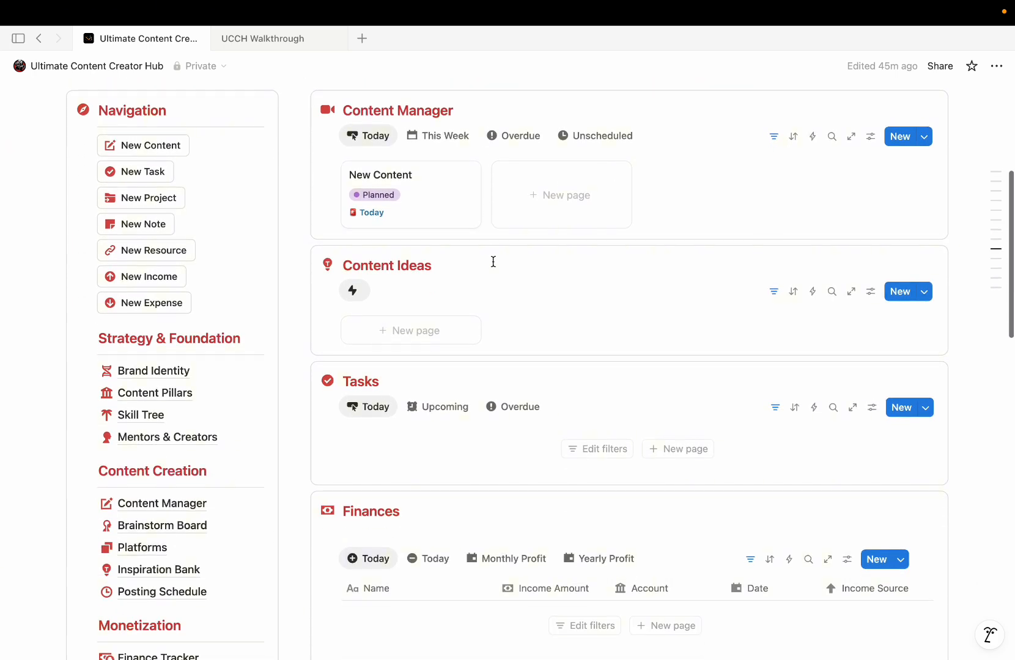
pyautogui.scroll(1, 452, 294)
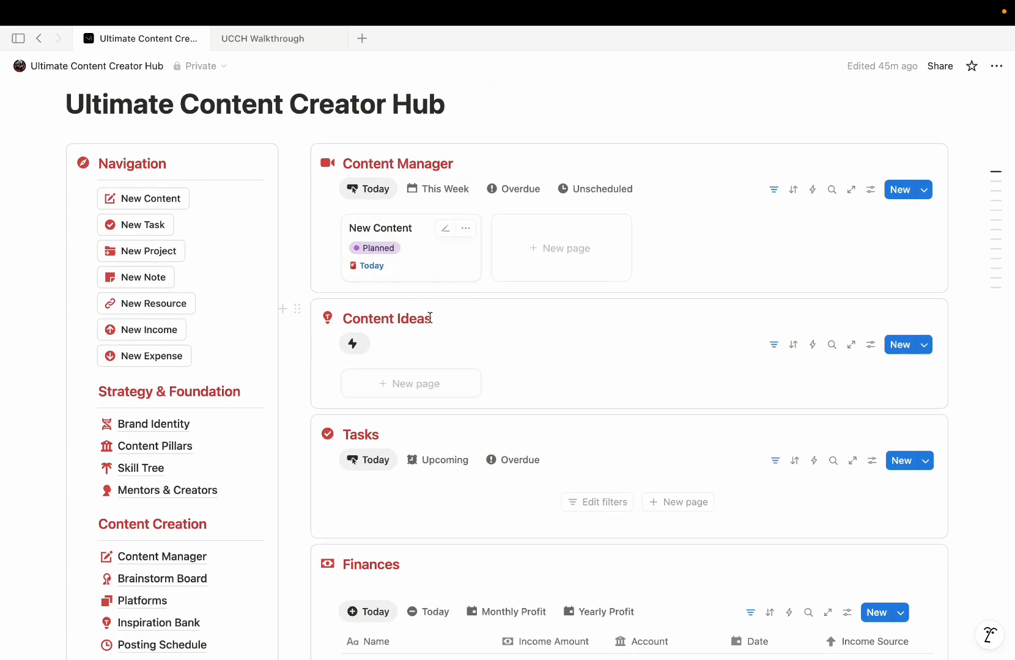
pyautogui.scroll(-10, 431, 318)
pyautogui.scroll(2, 430, 322)
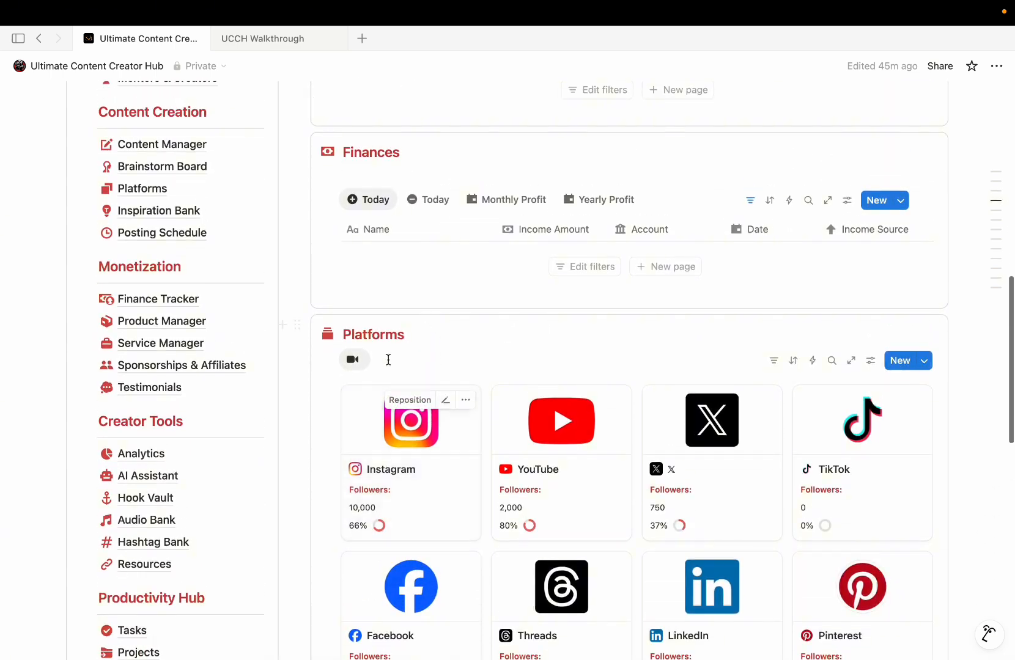
pyautogui.moveTo(299, 330); pyautogui.dragTo(318, 159)
pyautogui.moveTo(320, 182); pyautogui.dragTo(320, 180)
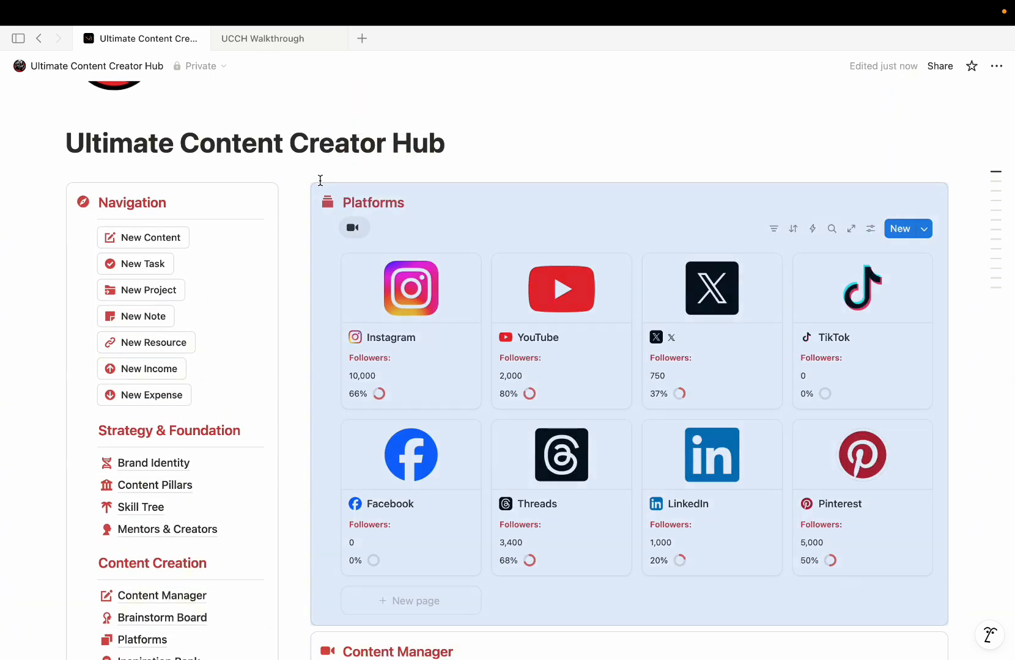
pyautogui.scroll(-5, 465, 300)
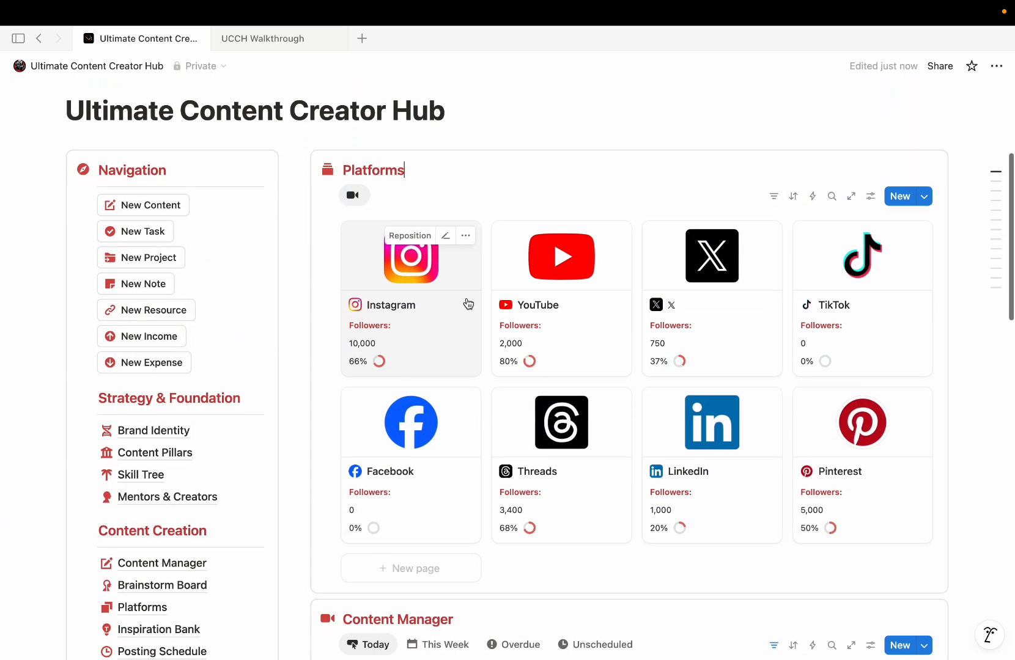
# - Move the Tasks section directly above the Content Manager section, below Platforms
pyautogui.scroll(-5, 469, 304)
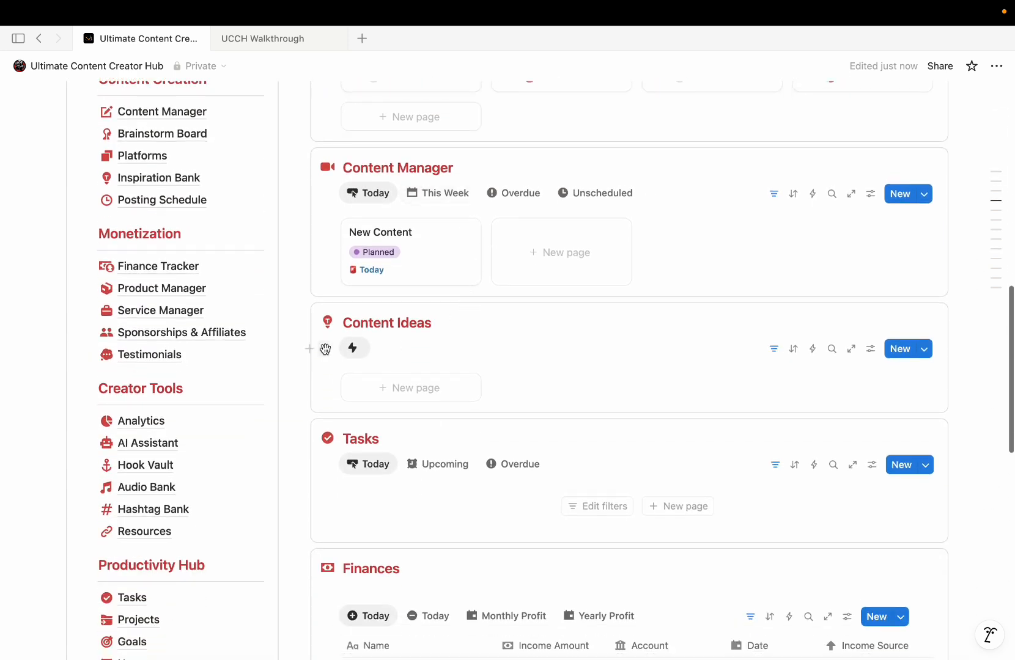
pyautogui.moveTo(302, 428); pyautogui.dragTo(312, 158)
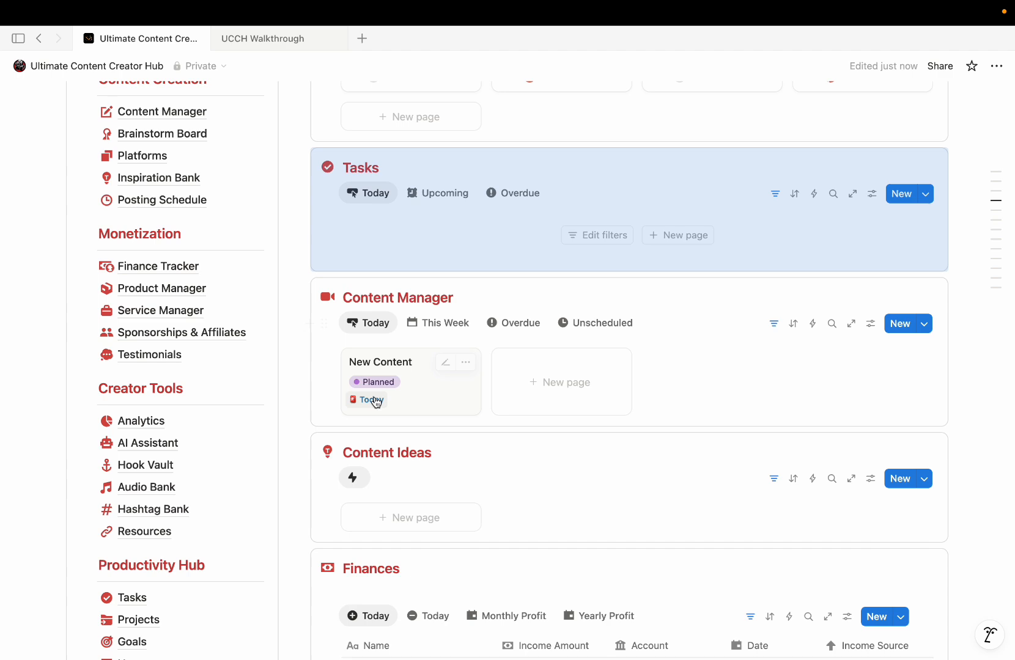
pyautogui.scroll(-3, 376, 403)
pyautogui.scroll(3, 376, 402)
# - Move the Platforms section back down the dashboard and return the Tasks section to between Content Ideas and Finances
pyautogui.scroll(10, 374, 400)
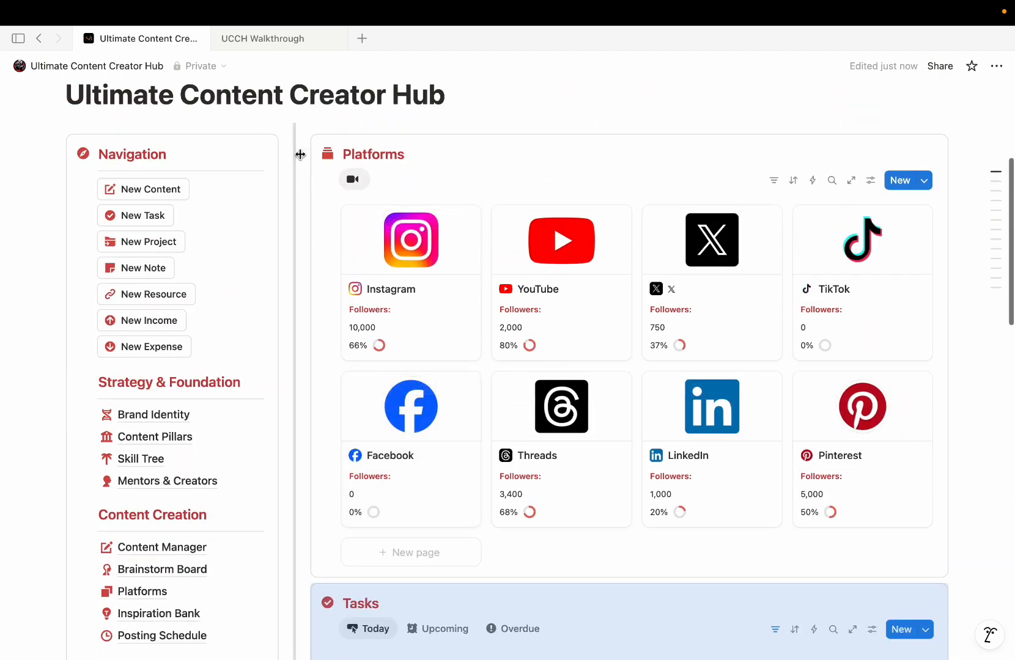
pyautogui.moveTo(300, 154); pyautogui.dragTo(346, 513)
pyautogui.scroll(12, 346, 513)
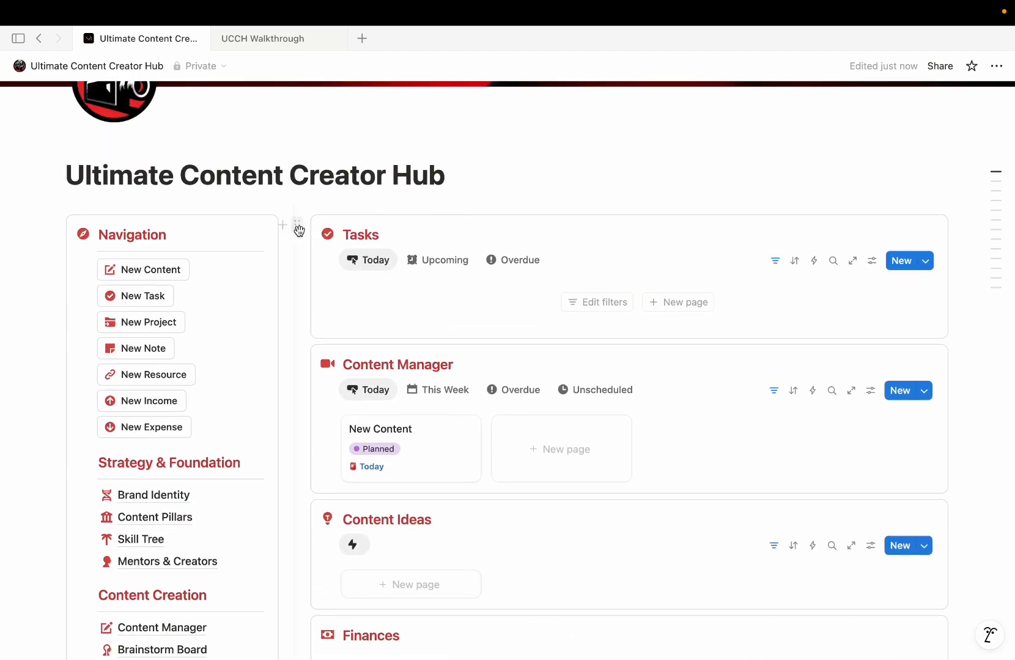
pyautogui.moveTo(298, 228); pyautogui.dragTo(320, 519)
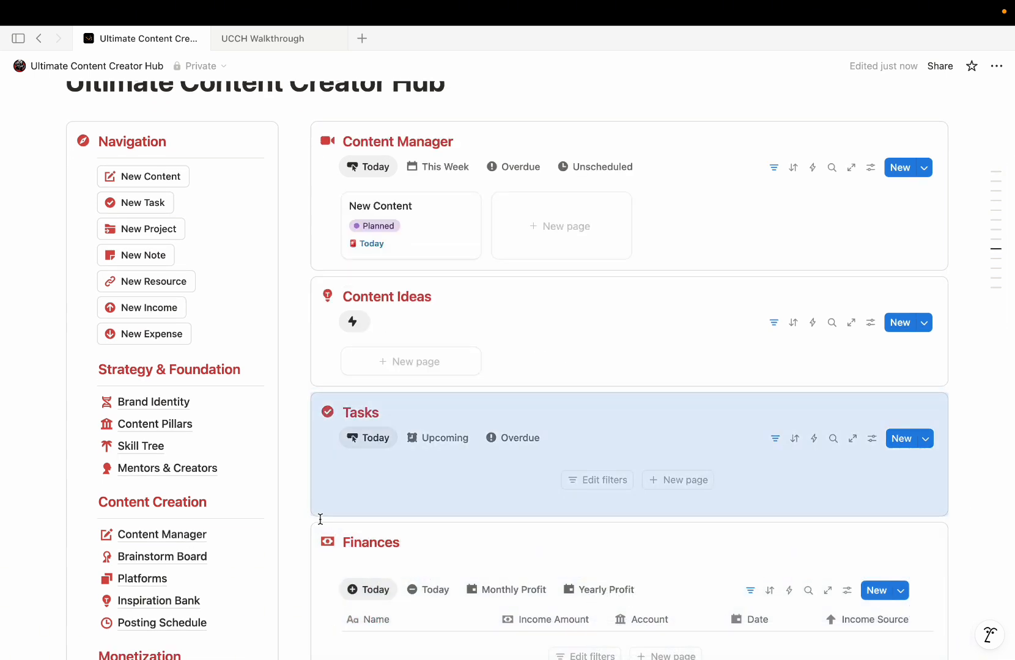
pyautogui.click(434, 296)
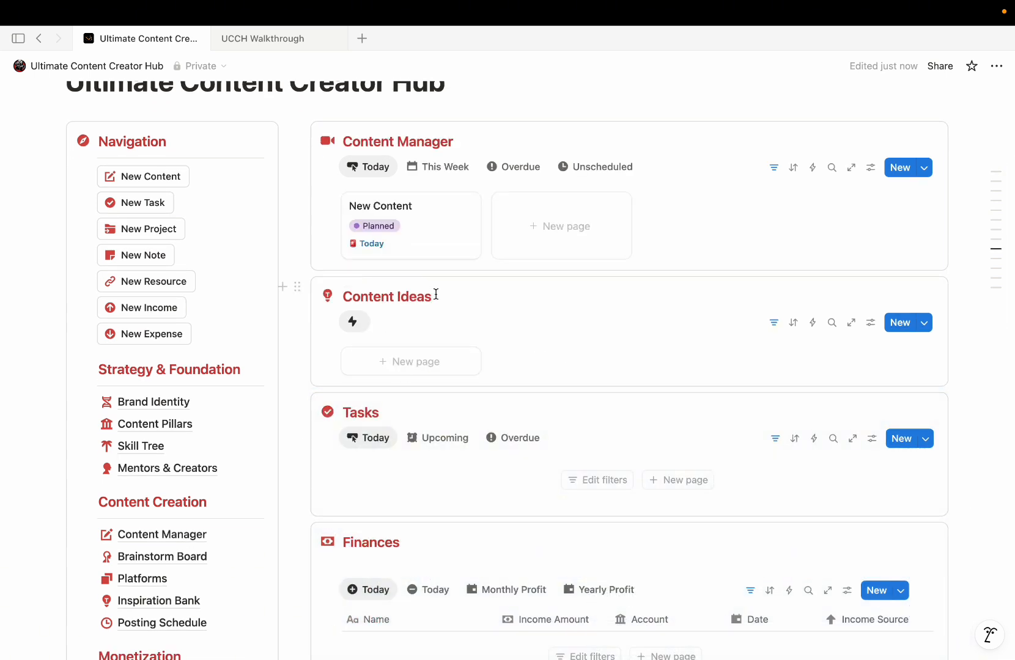
# - Open the Brand Identity page and check which views its Profile Pictures gallery offers, without switching views
pyautogui.scroll(-1, 449, 373)
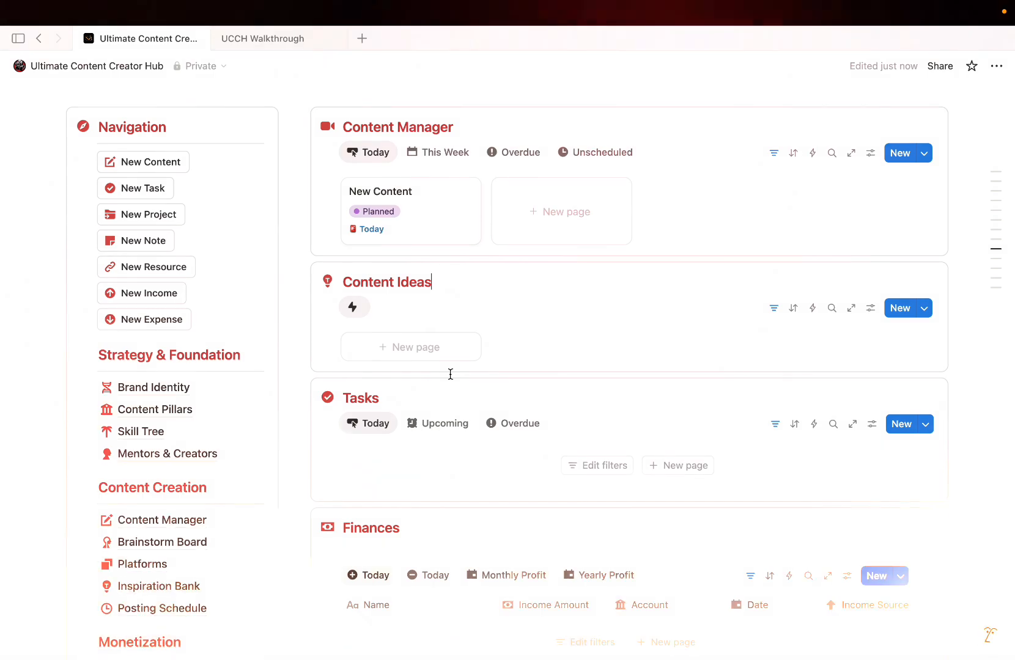
pyautogui.click(154, 387)
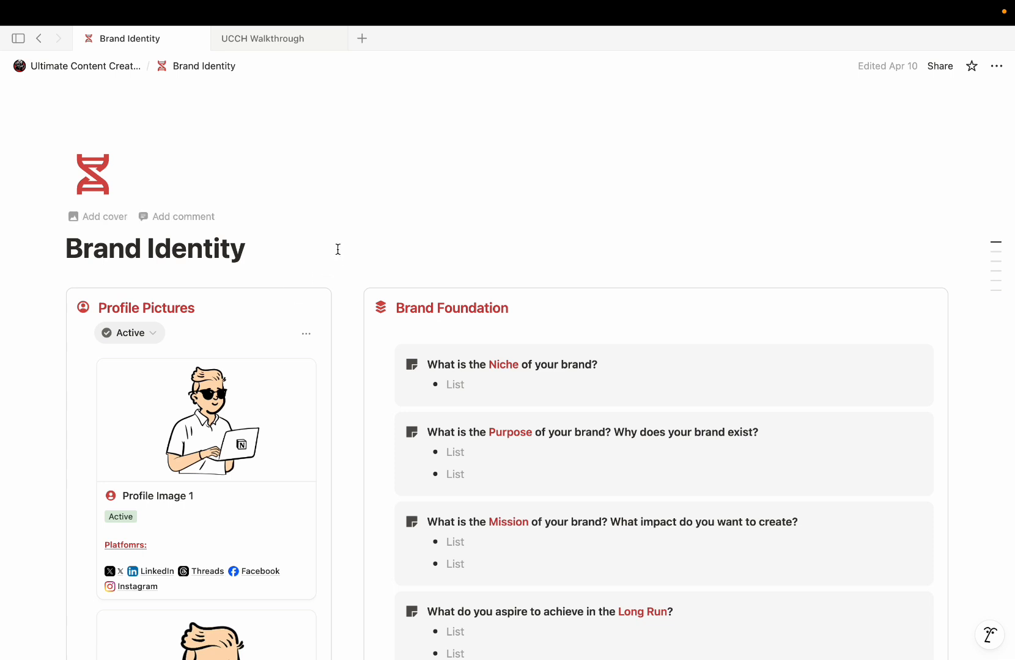
pyautogui.scroll(-4, 337, 249)
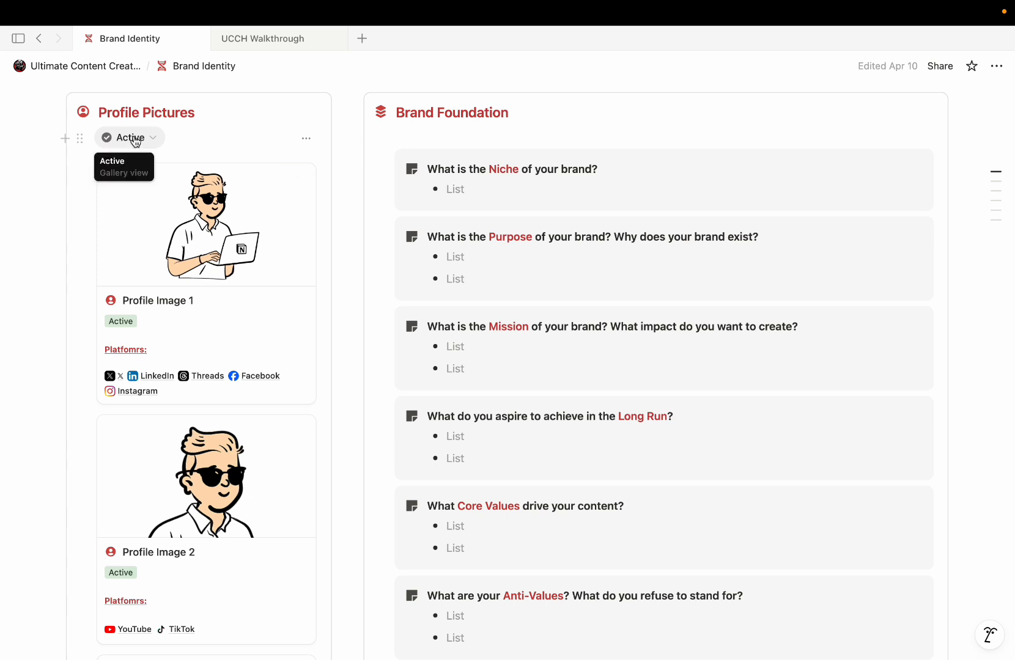
pyautogui.click(135, 140)
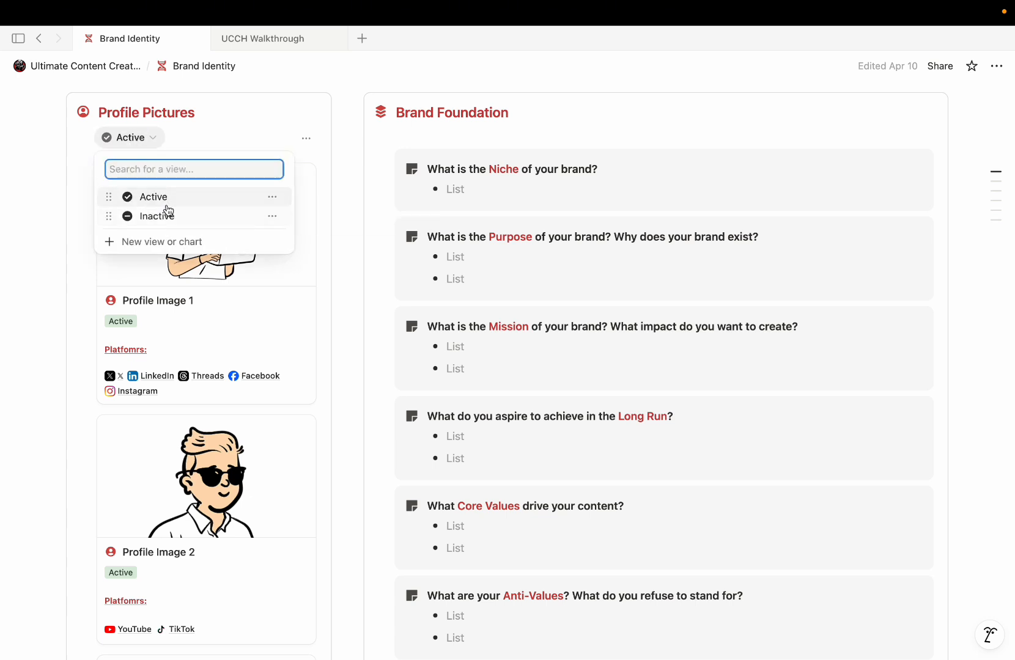
pyautogui.click(176, 142)
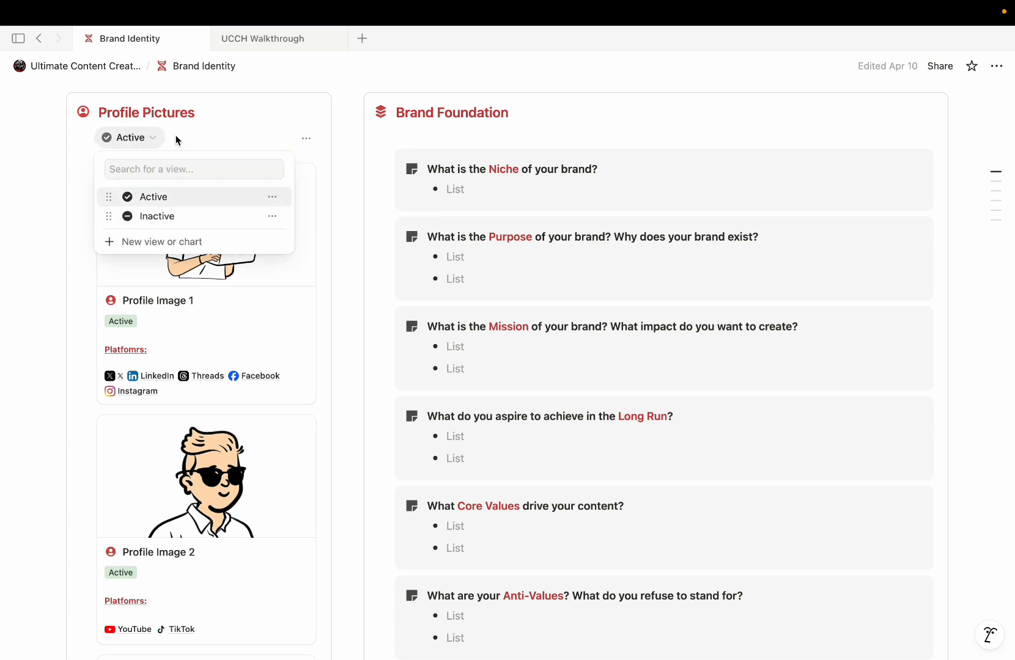
# - Open Profile Image 1 and examine its attached profile image and the file options, without changing anything
pyautogui.click(201, 259)
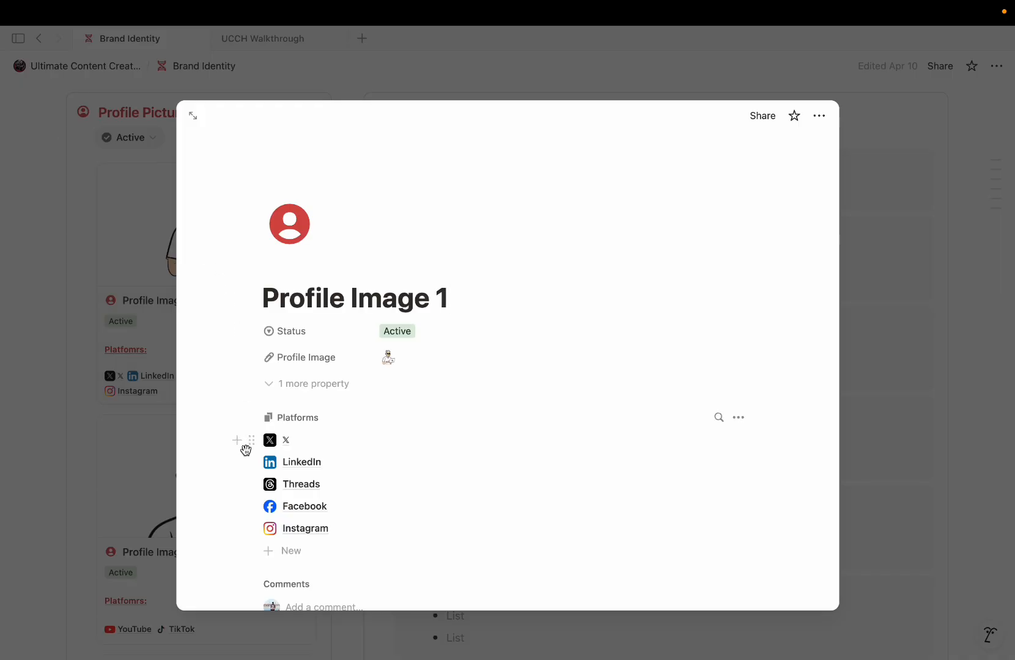
pyautogui.click(400, 367)
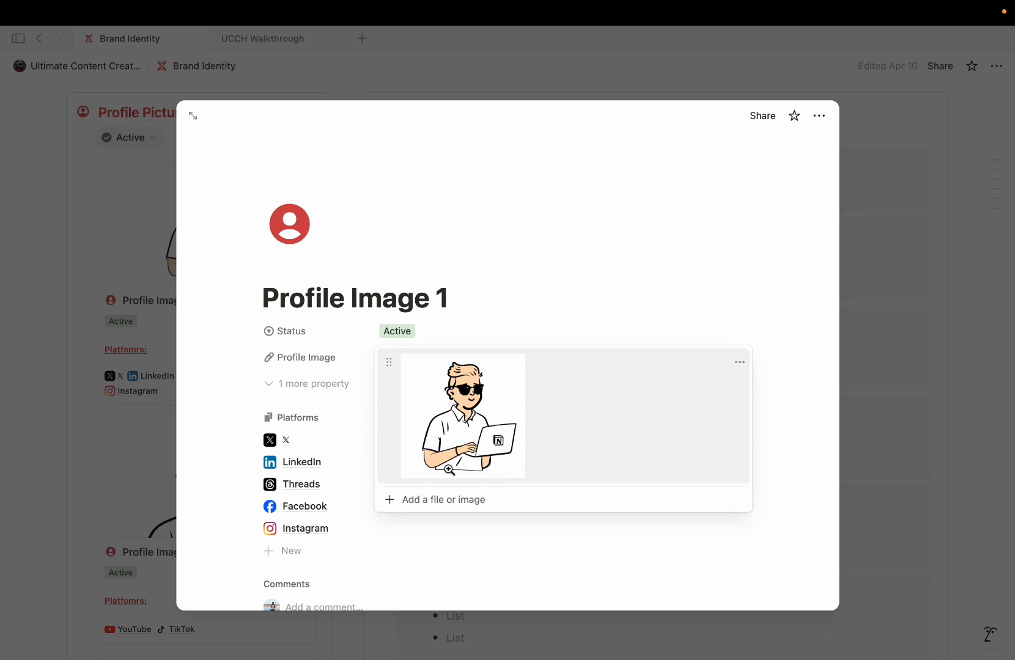
pyautogui.click(739, 362)
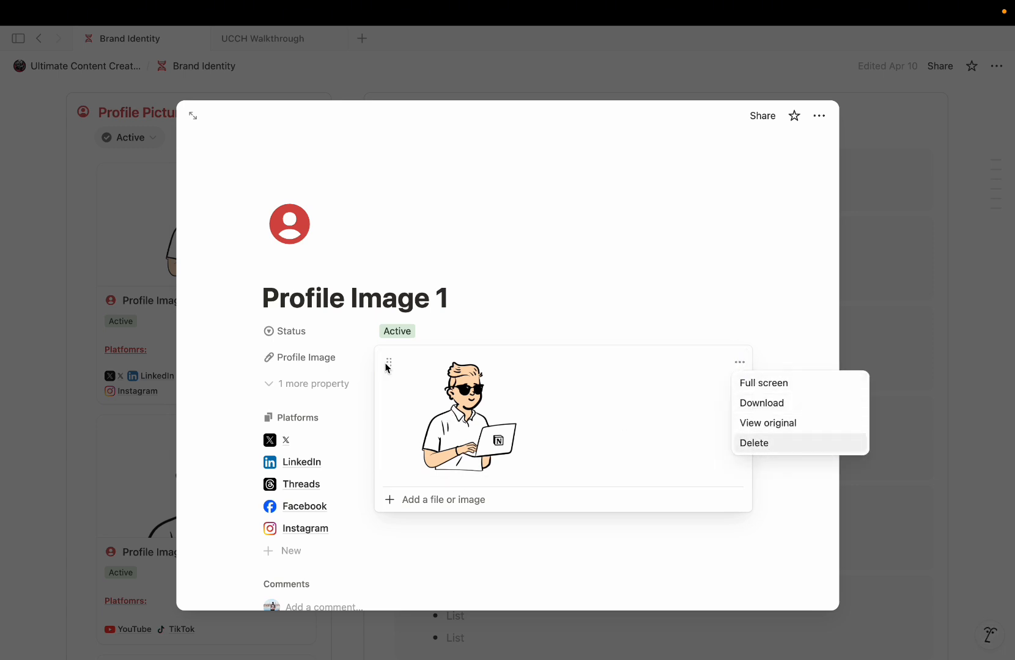
pyautogui.click(227, 357)
pyautogui.click(227, 358)
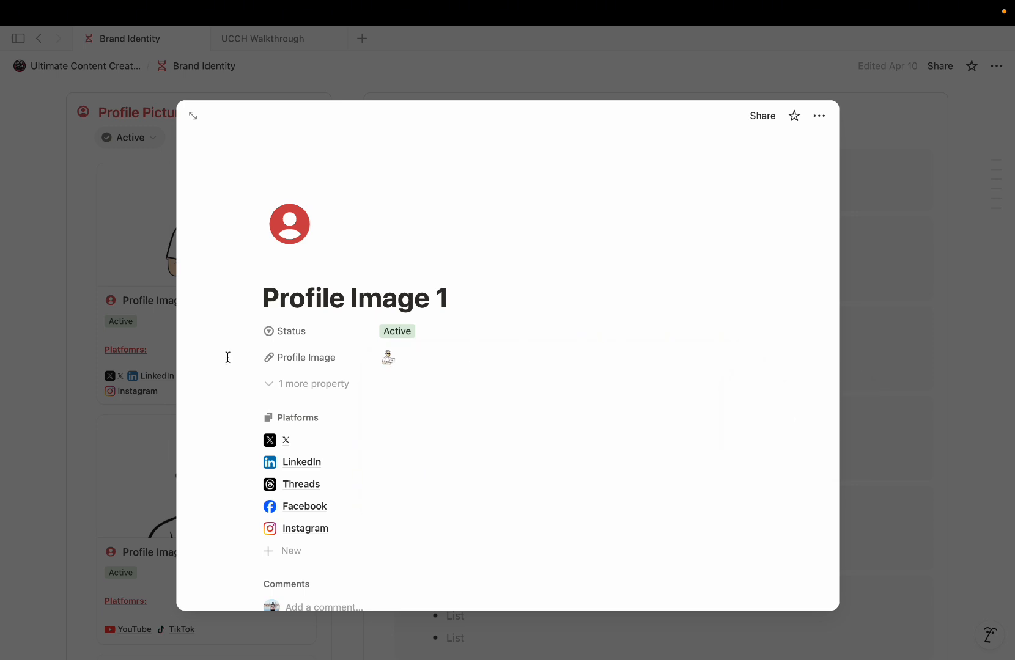
# - Examine the platforms linked to Profile Image 1 and the other selectable ones, without changing the selection, and close the page
pyautogui.scroll(-2, 228, 358)
pyautogui.scroll(-1, 362, 407)
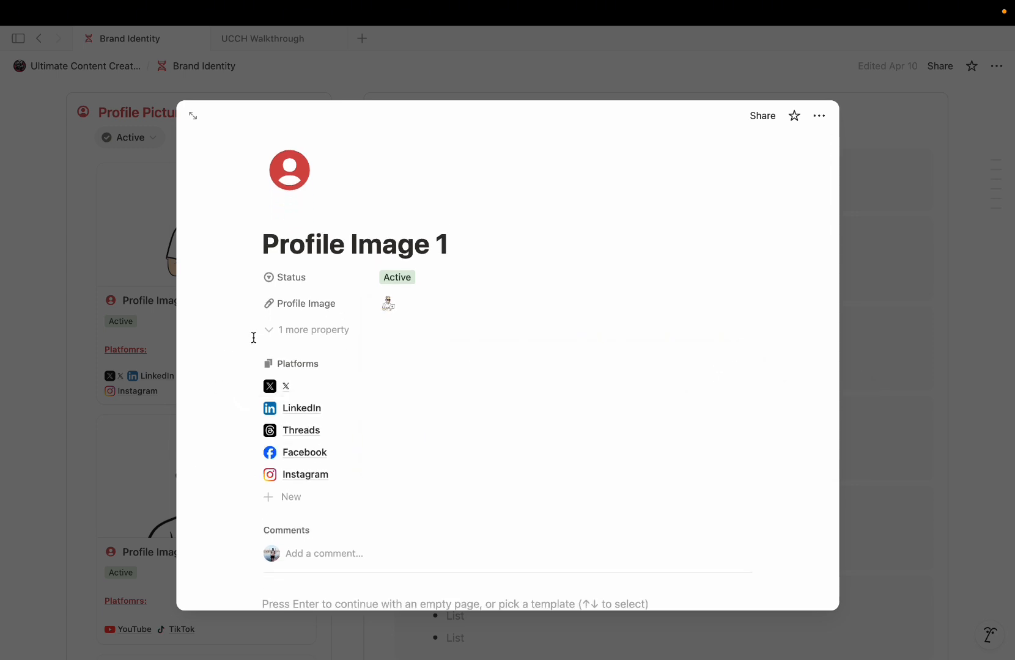
pyautogui.click(717, 365)
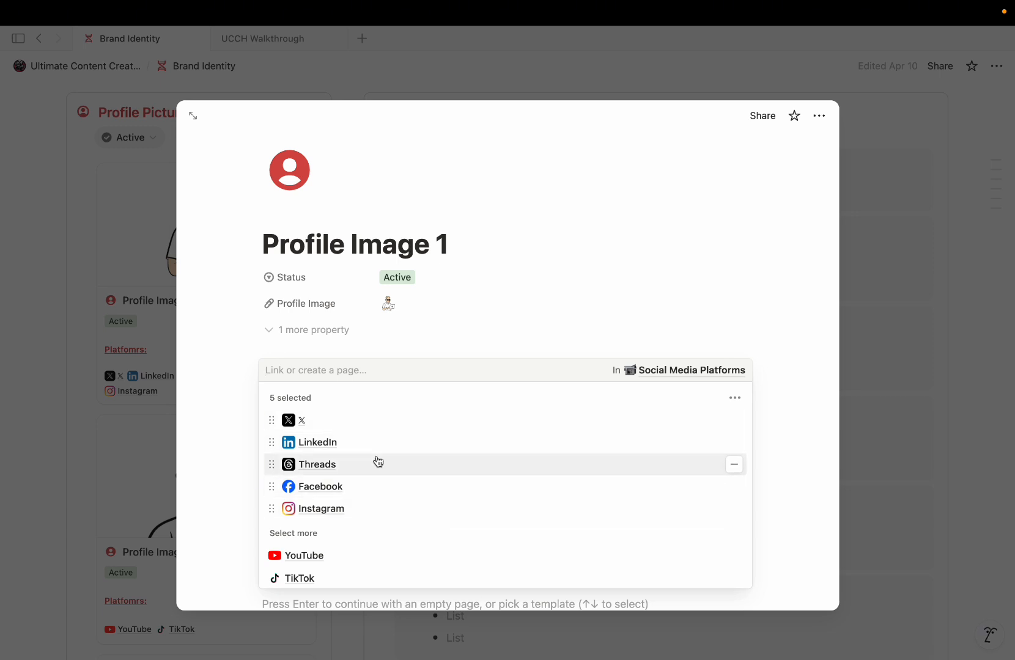
pyautogui.scroll(-1, 360, 493)
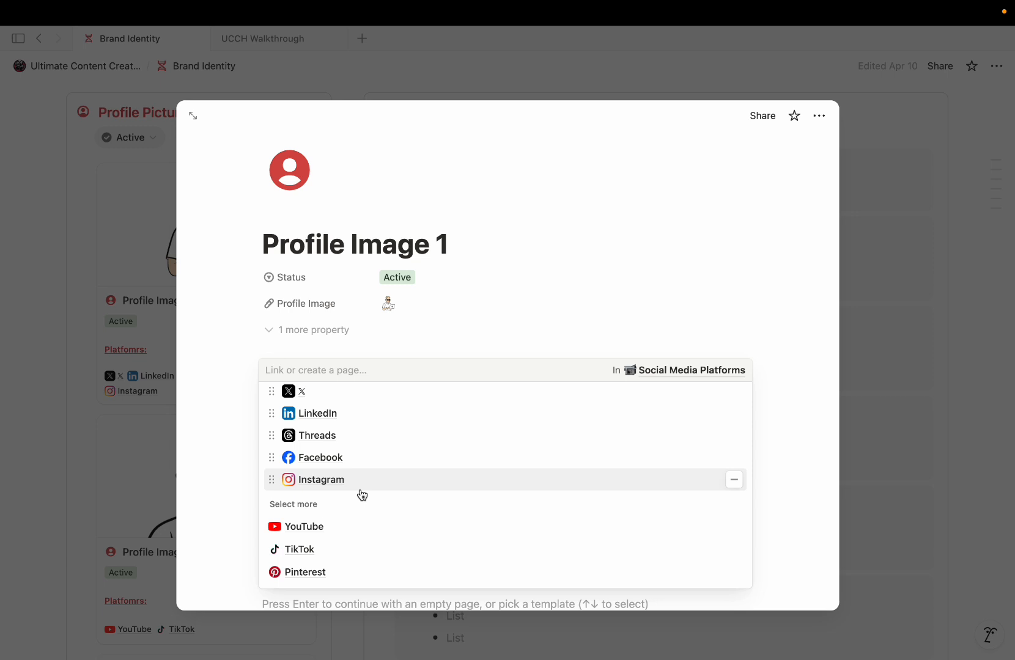
pyautogui.click(212, 460)
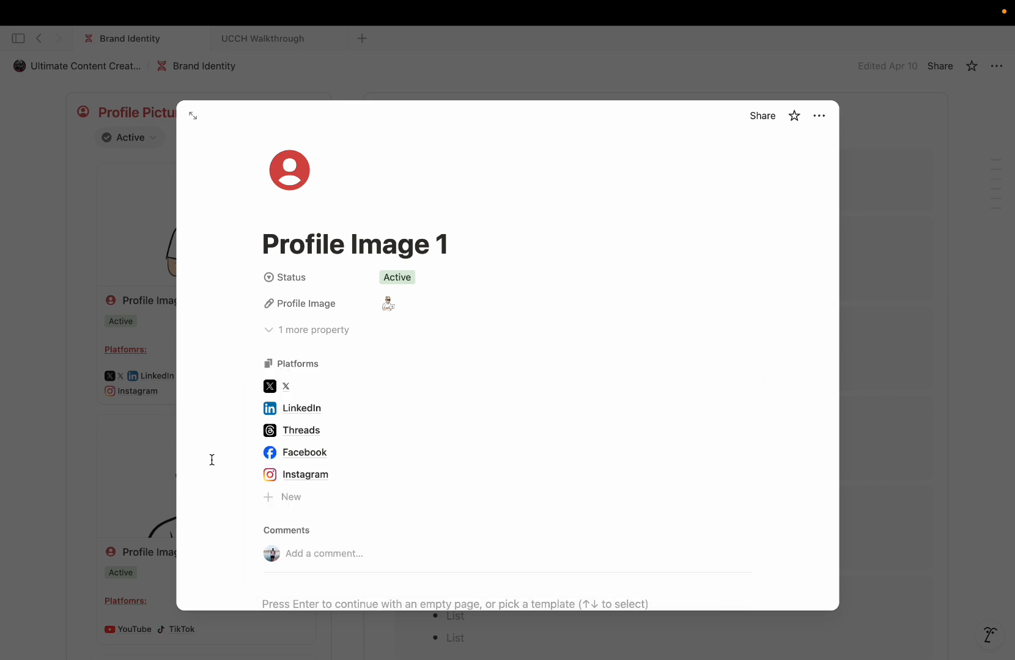
pyautogui.press('Escape')
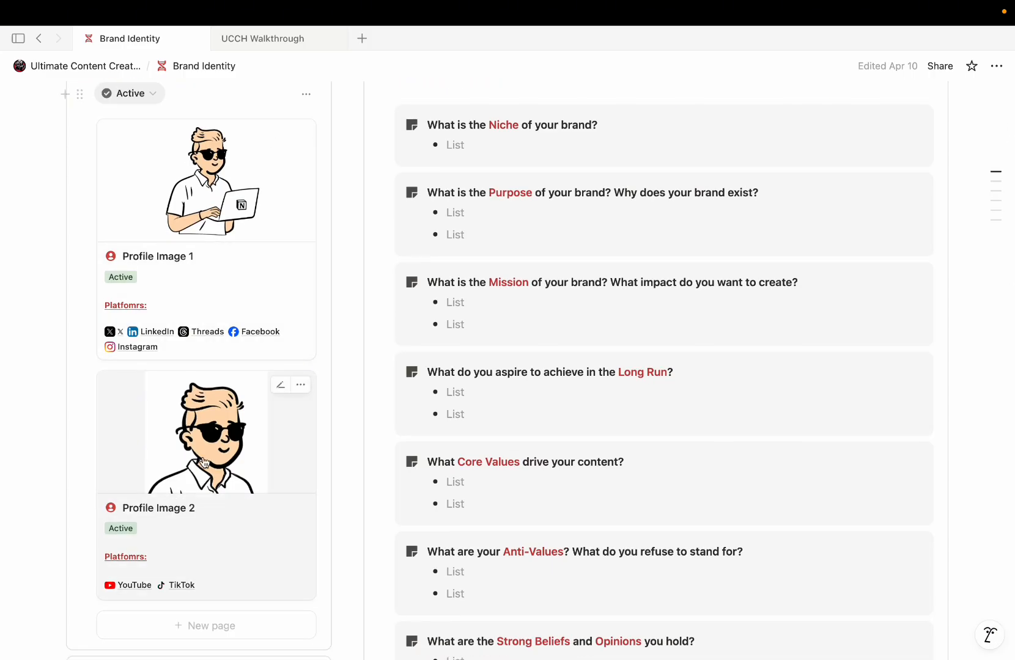
# - Set the status of Profile Image 2 in the Profile Pictures gallery to Inactive
pyautogui.scroll(2, 204, 463)
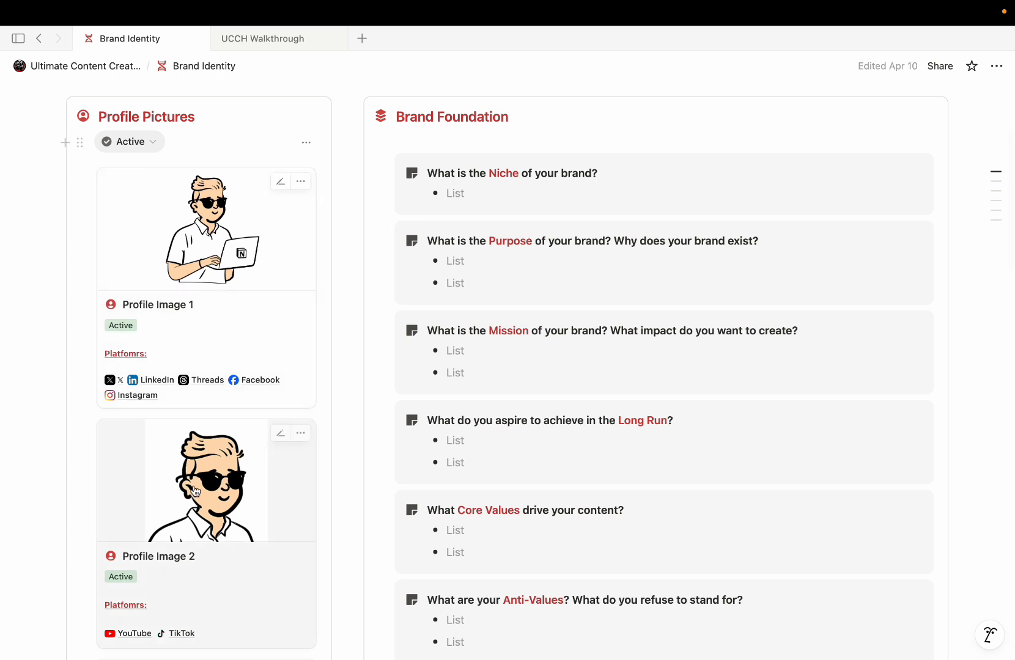
pyautogui.scroll(-1, 164, 484)
pyautogui.scroll(-1, 165, 484)
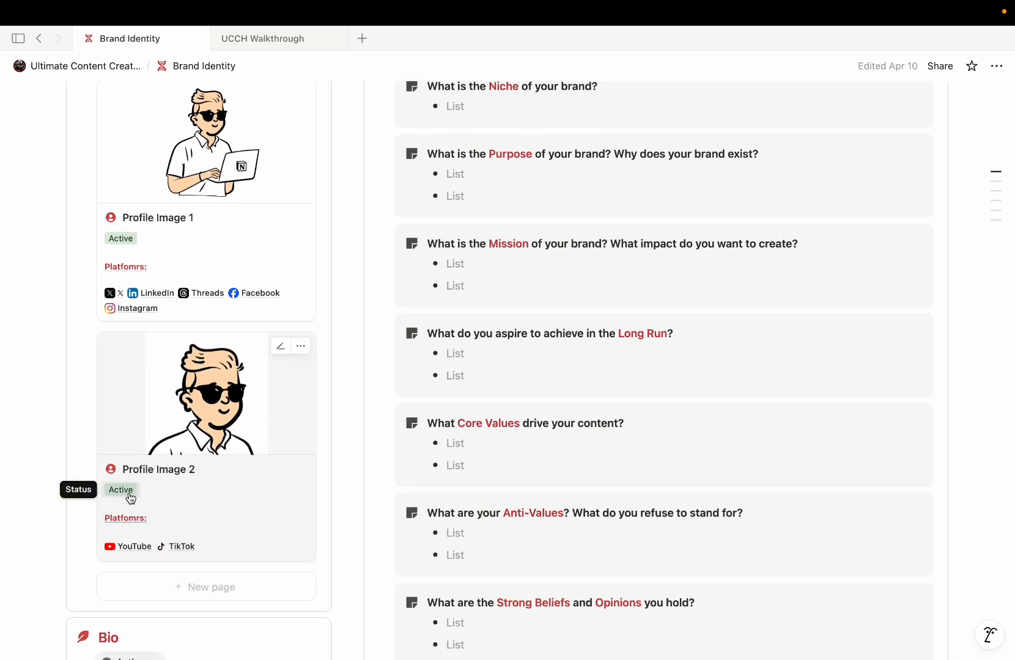
pyautogui.click(130, 496)
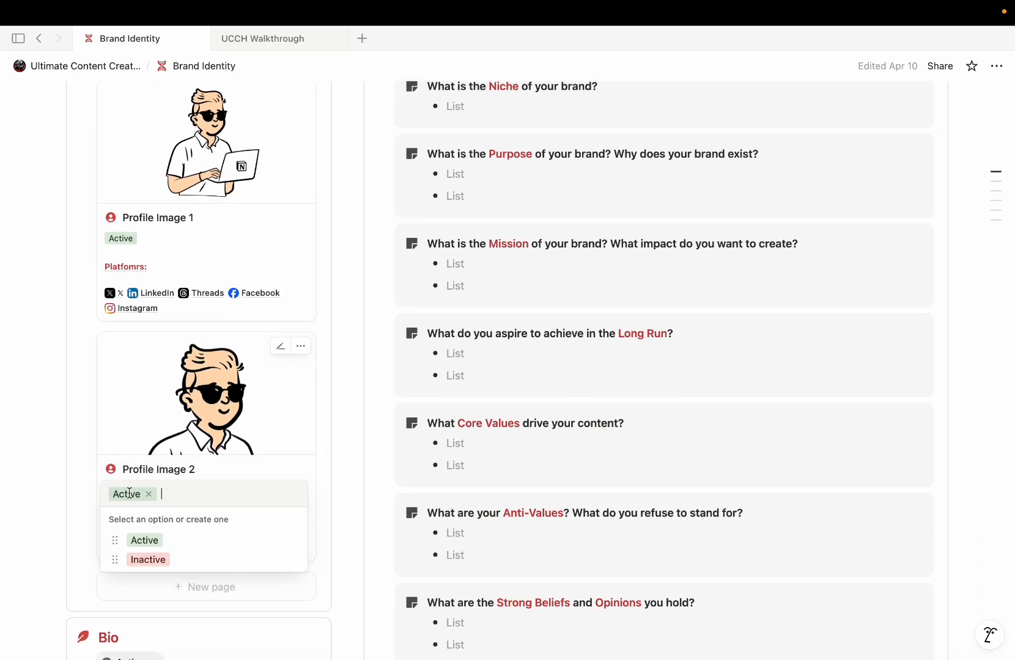
pyautogui.click(152, 560)
# - View the Inactive profile pictures in the Profile Pictures gallery and return it to the Active view
pyautogui.scroll(4, 191, 384)
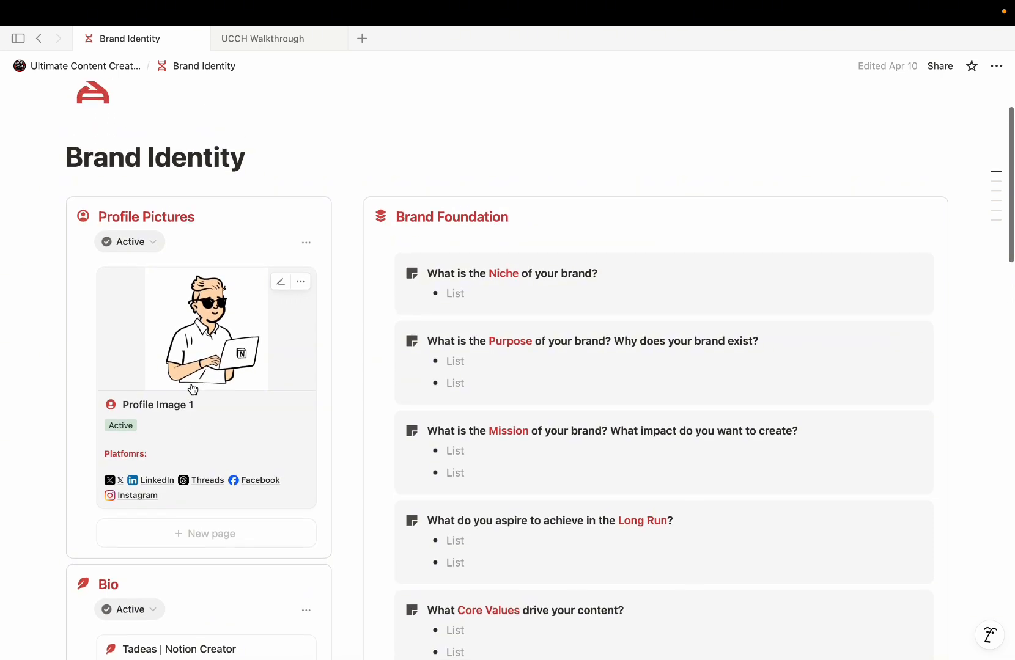
pyautogui.click(144, 247)
pyautogui.click(175, 322)
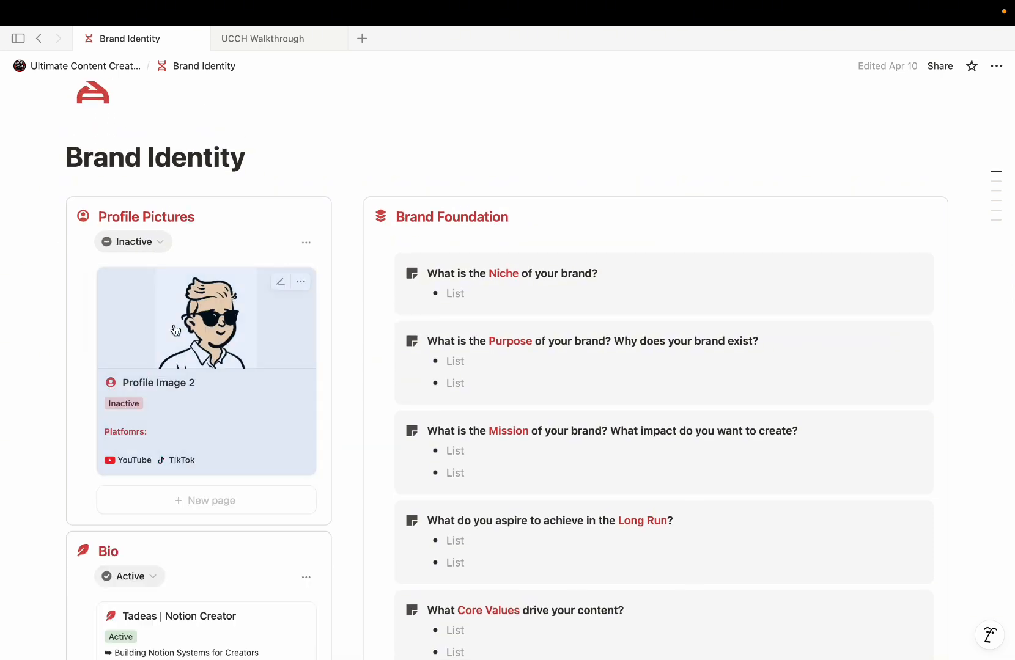
pyautogui.scroll(-1, 138, 241)
pyautogui.click(147, 225)
pyautogui.click(155, 283)
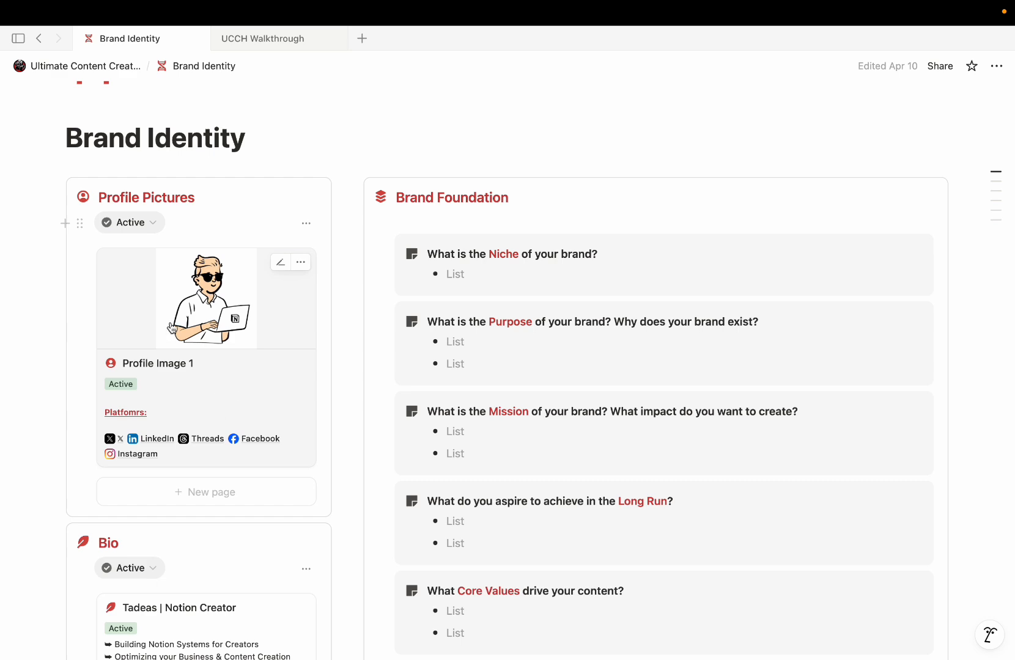
# - Examine the Bio entries, Brand Foundation questions, Strengths & Weaknesses and Target Audience sections of the Brand Identity page
pyautogui.scroll(-3, 173, 328)
pyautogui.scroll(-8, 192, 326)
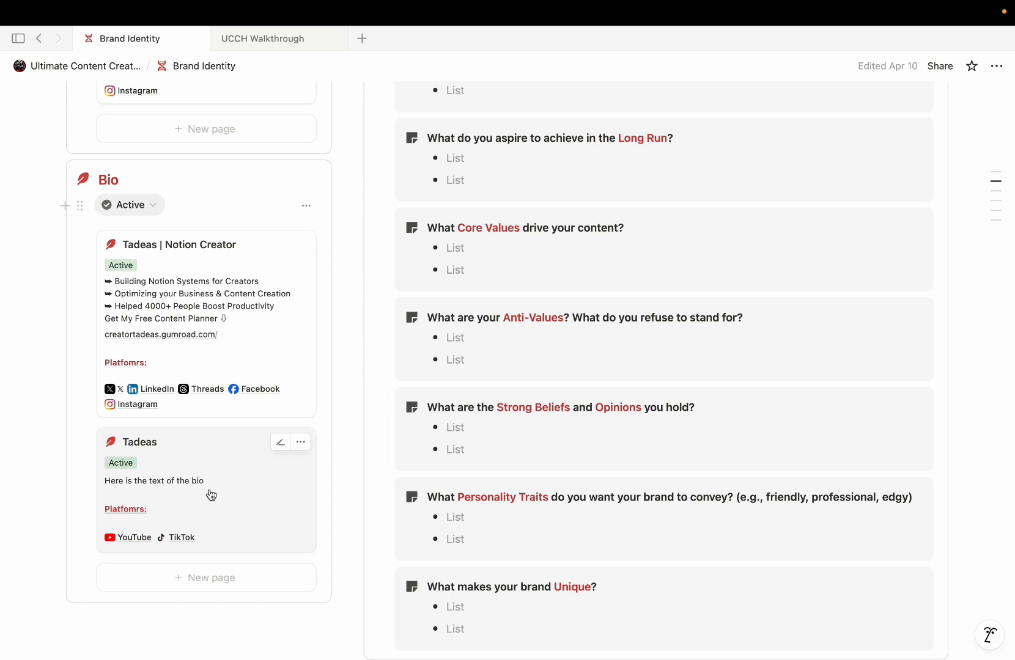
pyautogui.scroll(1, 211, 494)
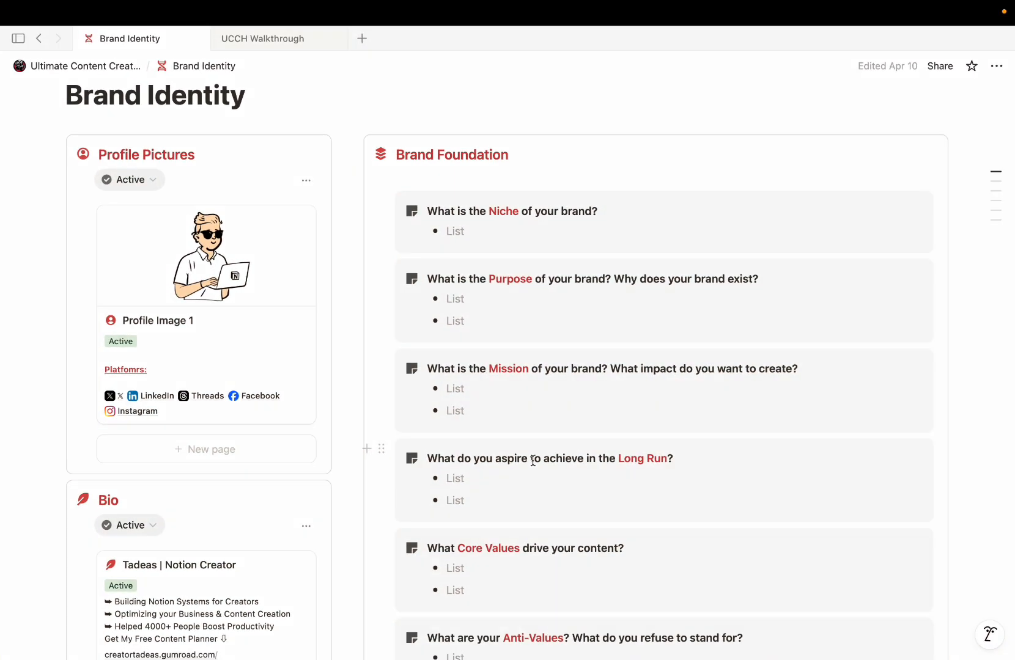
pyautogui.scroll(-1, 533, 460)
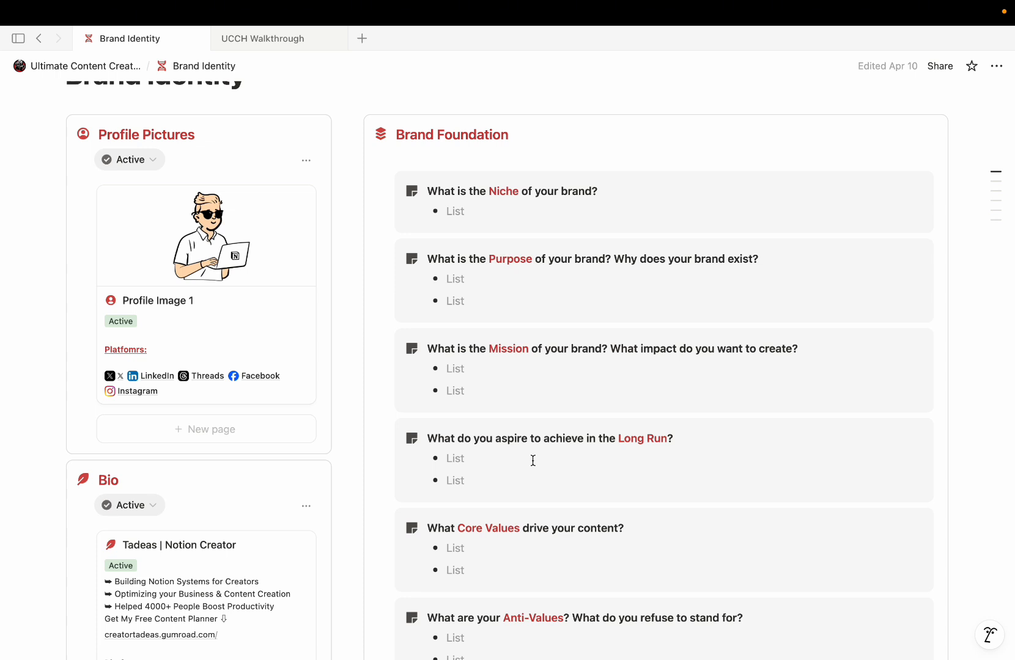
pyautogui.scroll(-1, 533, 461)
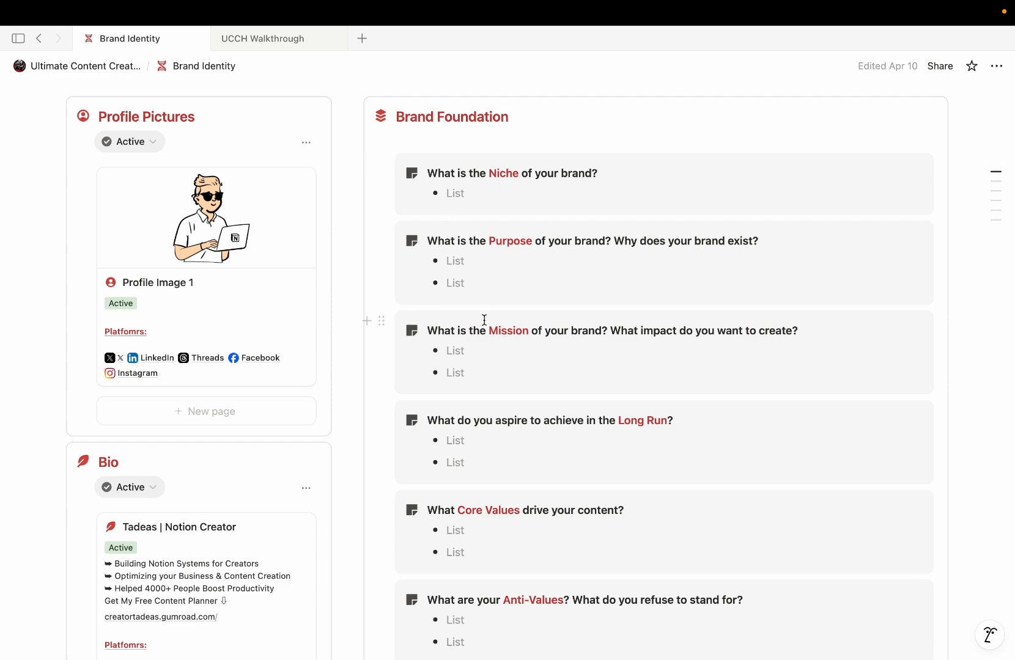
pyautogui.scroll(-10, 484, 319)
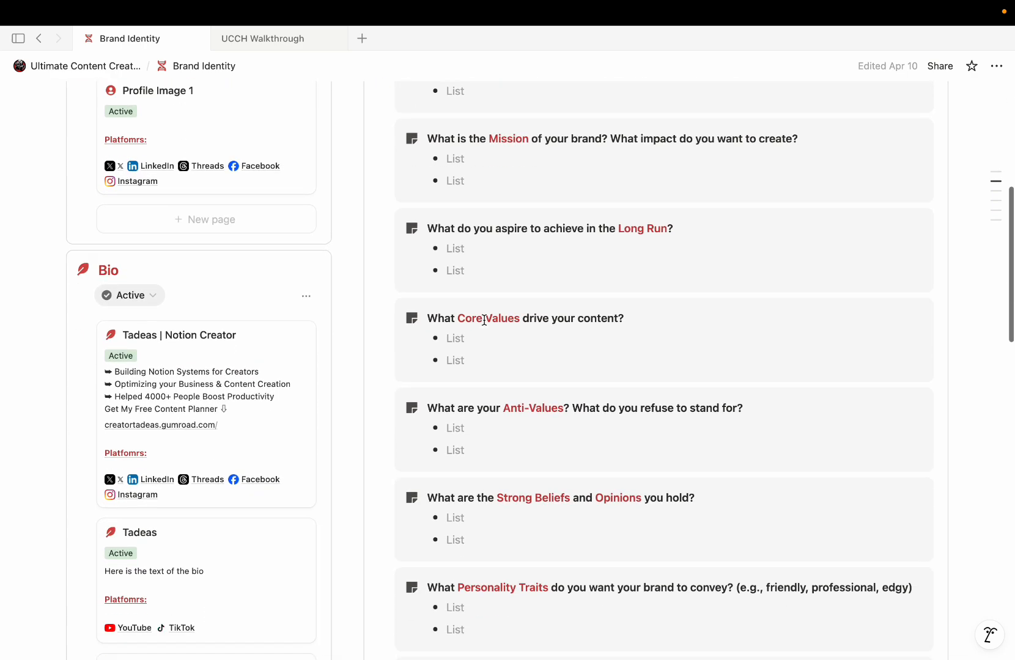
pyautogui.scroll(-10, 484, 320)
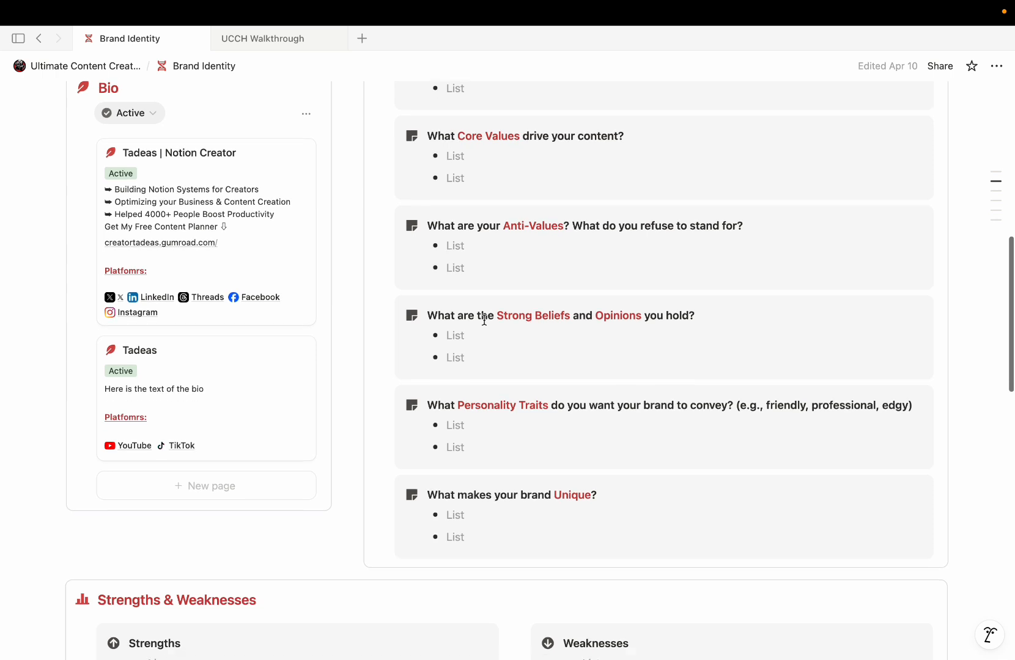
pyautogui.scroll(-15, 484, 320)
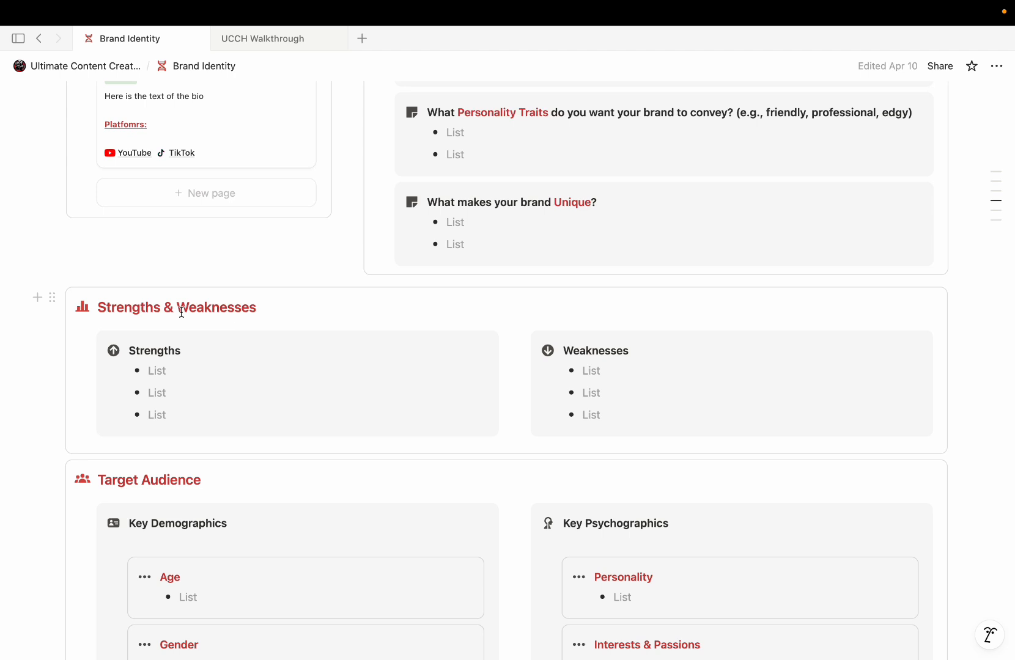
pyautogui.scroll(-1, 181, 311)
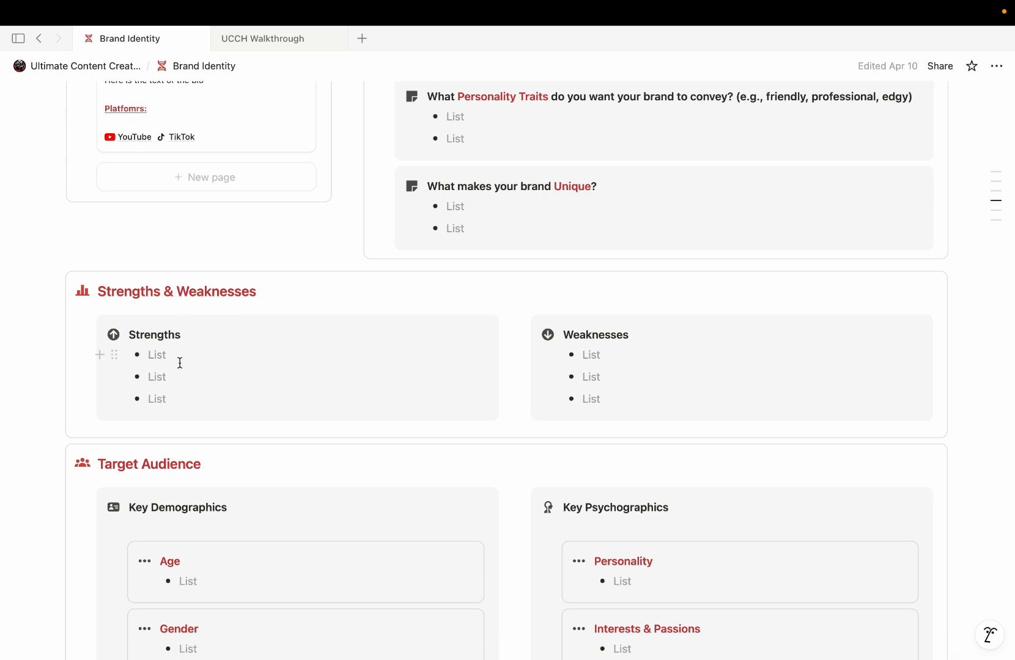
pyautogui.scroll(-10, 180, 363)
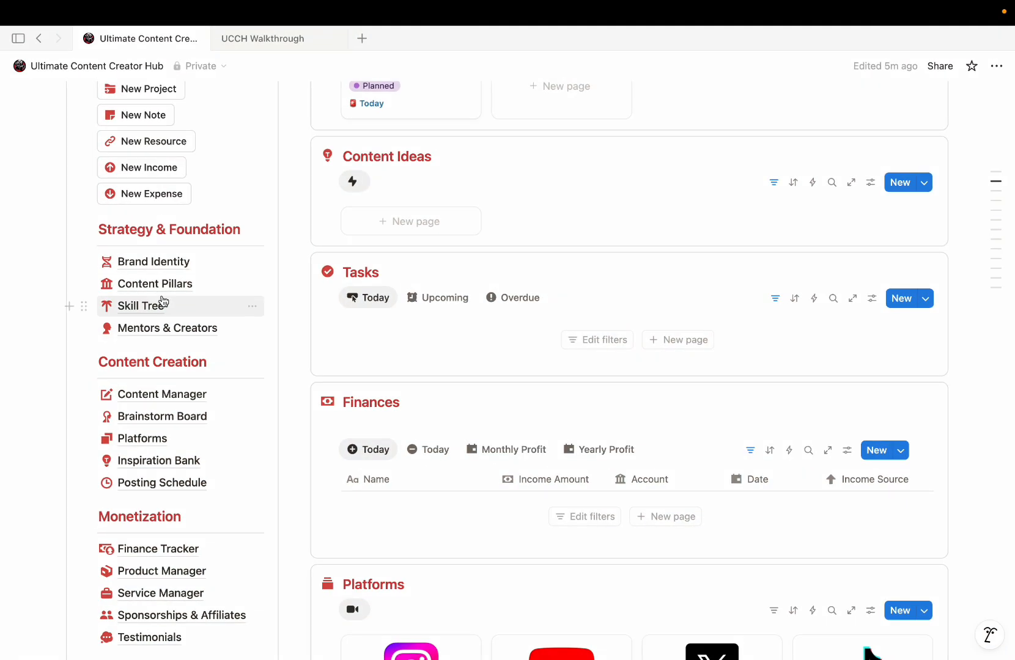
# - Open the Content Pillars page from the hub and examine its pillars and their sub-topics
pyautogui.click(158, 285)
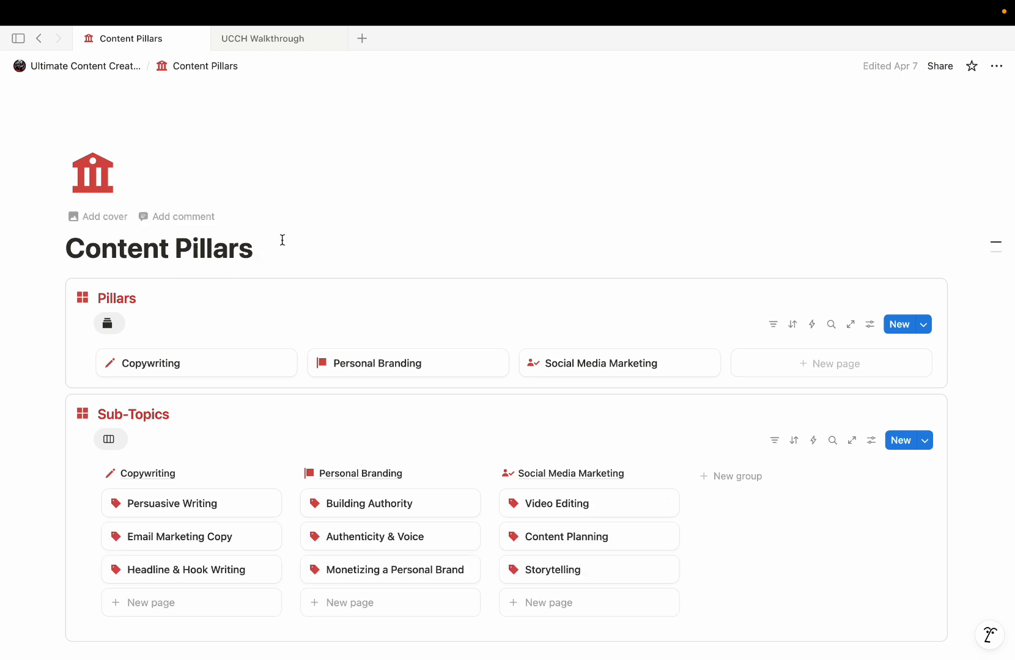
pyautogui.scroll(-2, 281, 238)
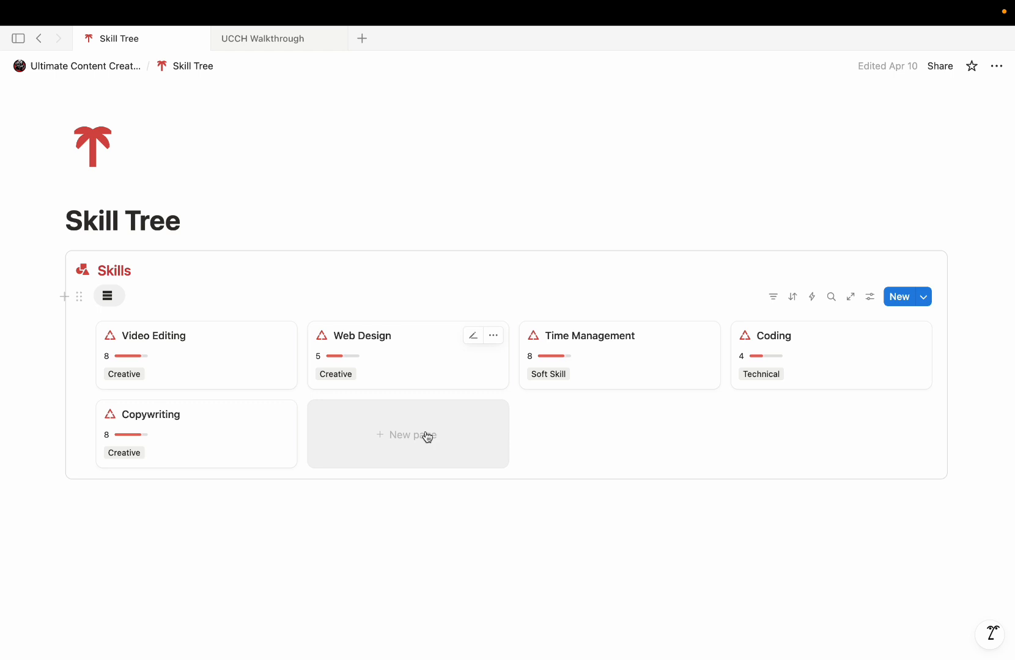
# - Open the Video Editing skill in the Skill Tree and set its rating to 7
pyautogui.click(253, 367)
pyautogui.click(417, 353)
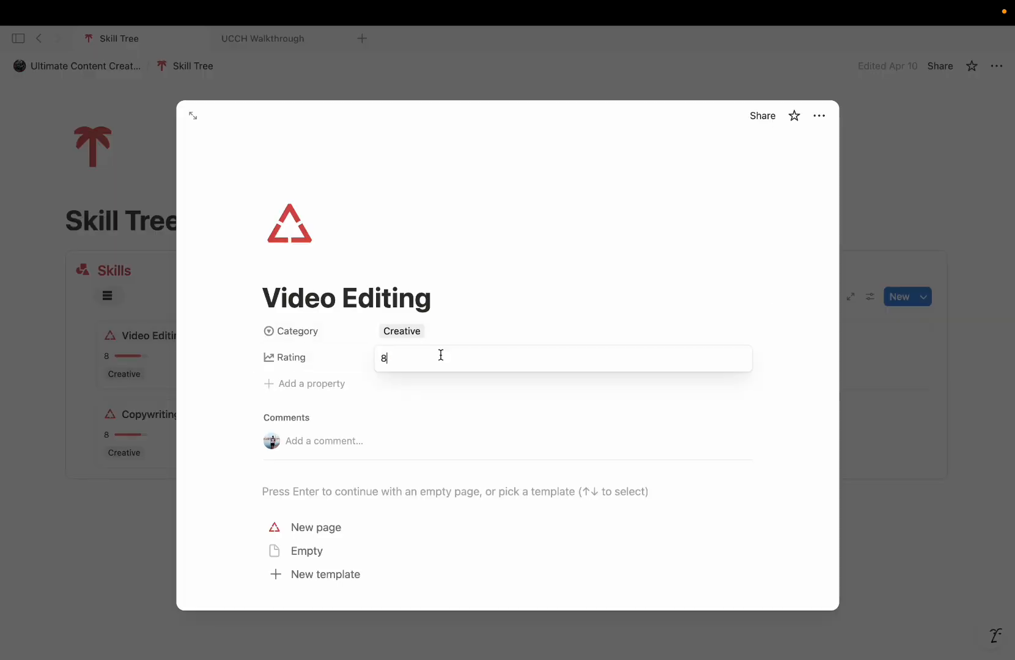
pyautogui.press('BackSpace')
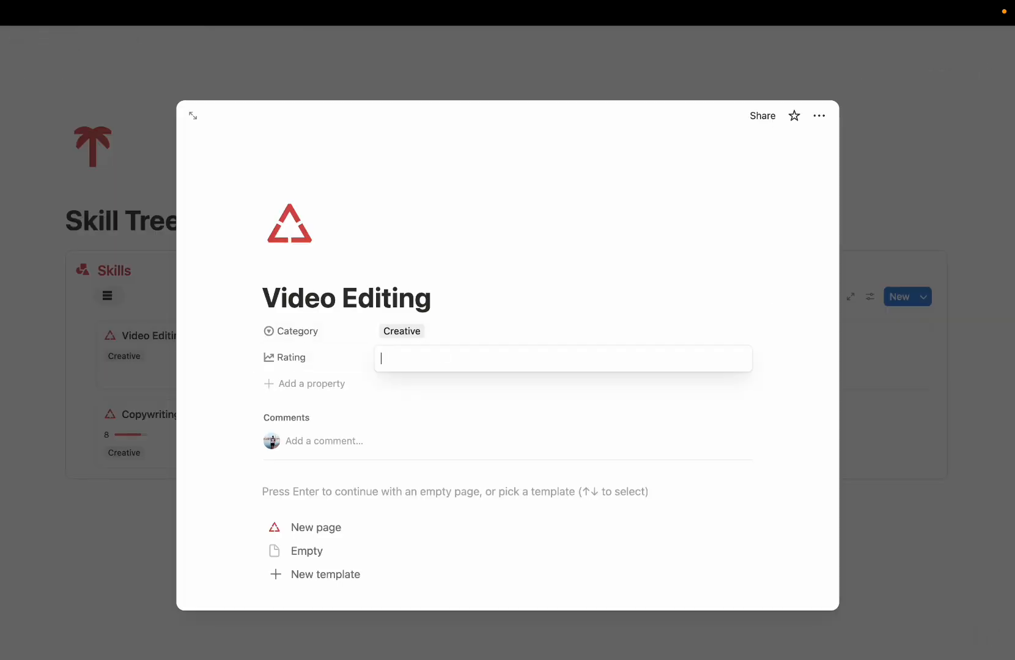
pyautogui.write('7')
pyautogui.press('Return')
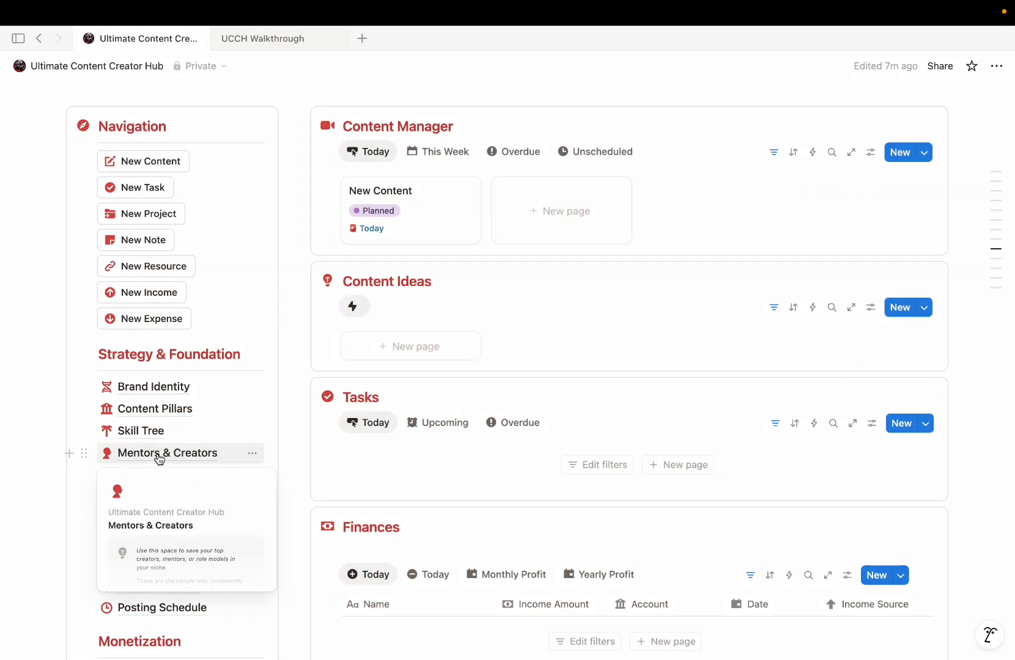
# - Open the Mentors & Creators page and add an entry named Alex Hrmozi to the Creators table
pyautogui.click(159, 455)
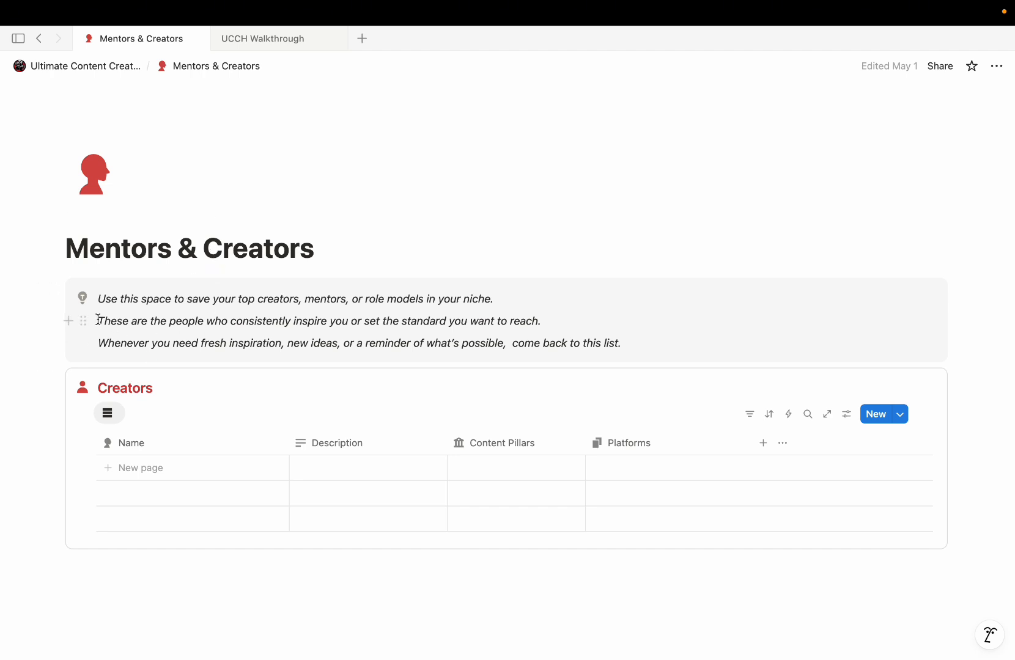
pyautogui.scroll(-2, 156, 402)
pyautogui.click(155, 398)
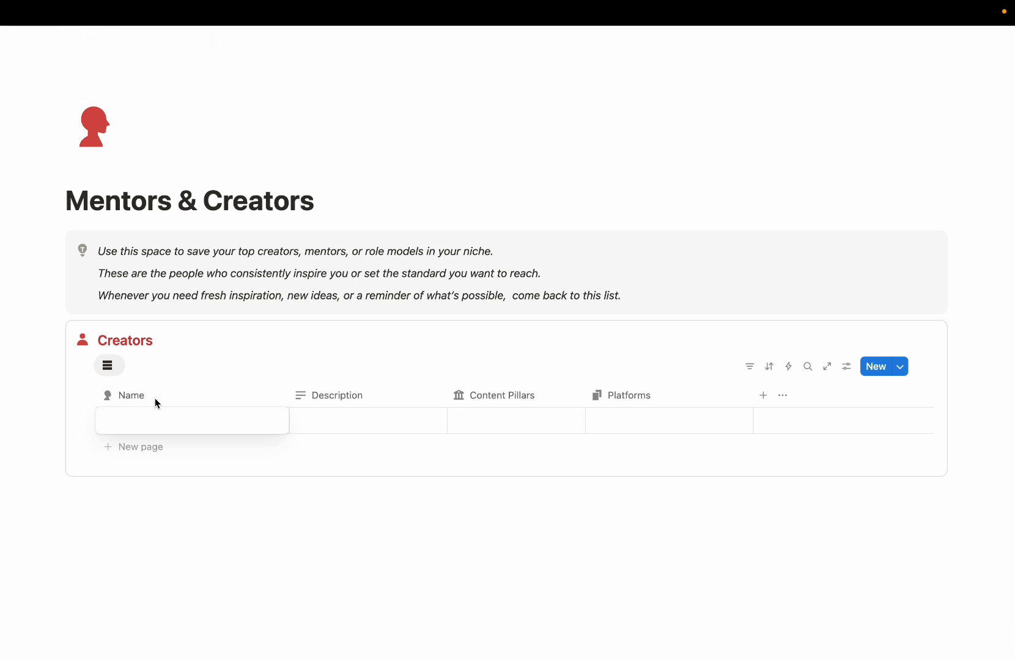
pyautogui.write('Alex Hrmozi')
pyautogui.press('Return')
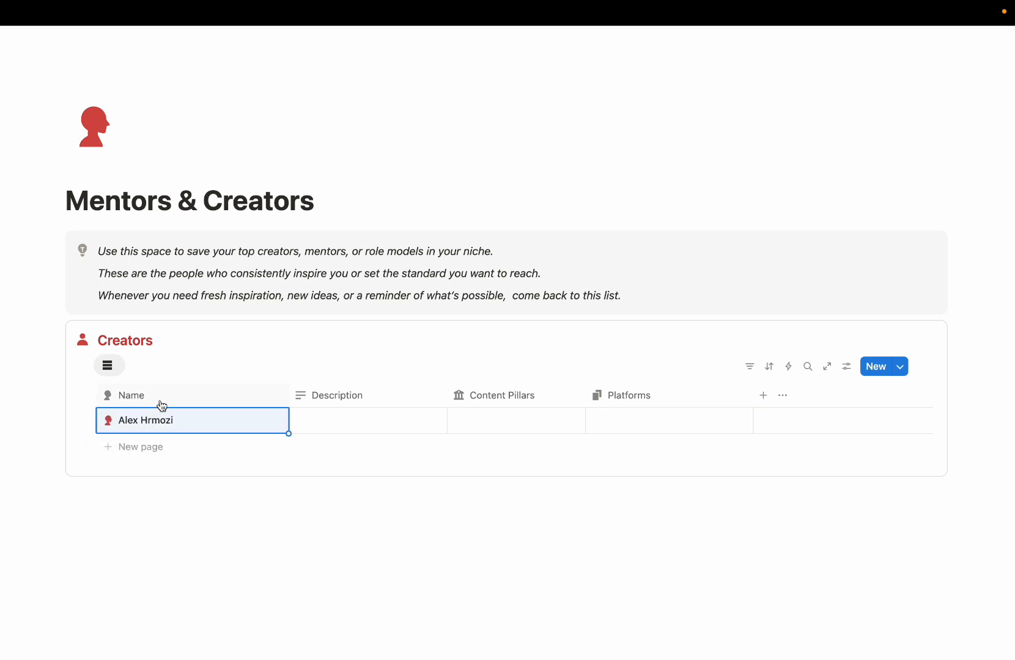
# - Check the Description field and the Content Pillars and Platforms choices for the new creator entry, without filling any in
pyautogui.click(331, 418)
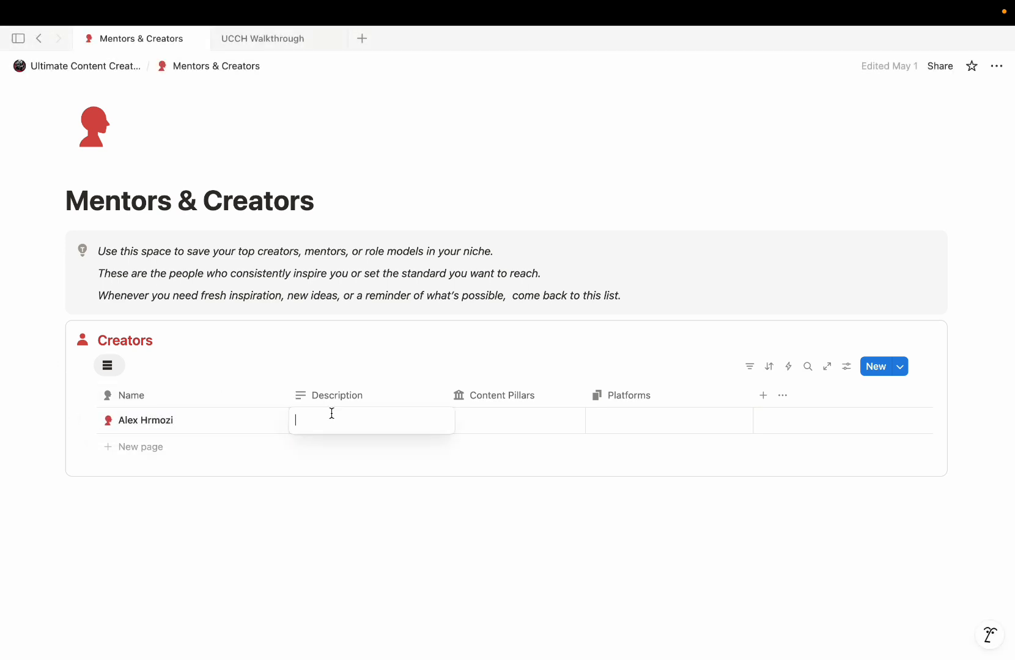
pyautogui.click(470, 427)
pyautogui.click(478, 426)
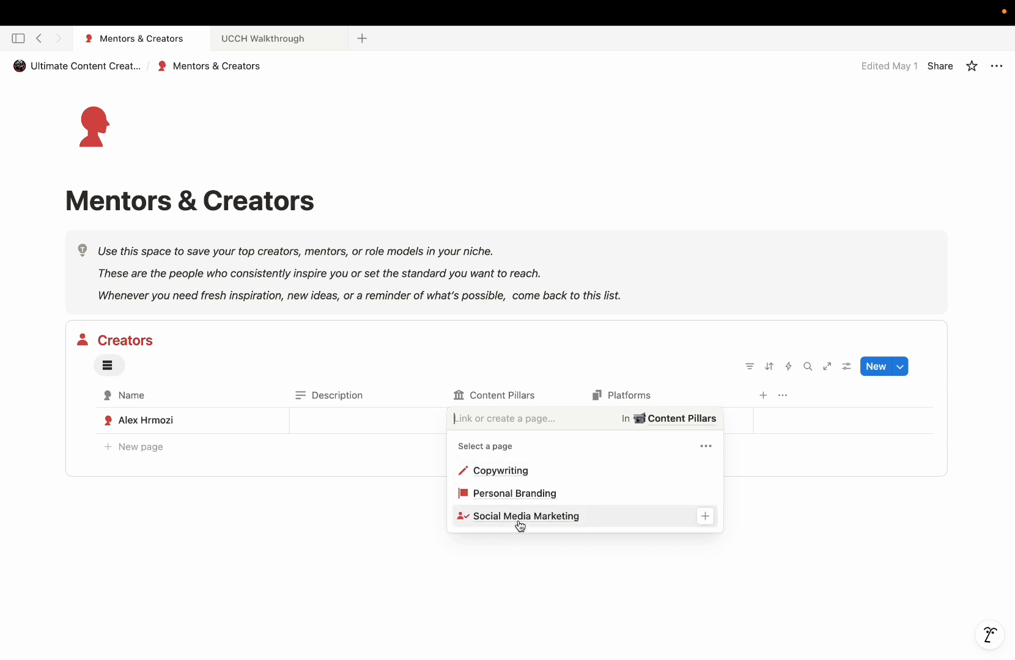
pyautogui.click(536, 554)
pyautogui.click(636, 426)
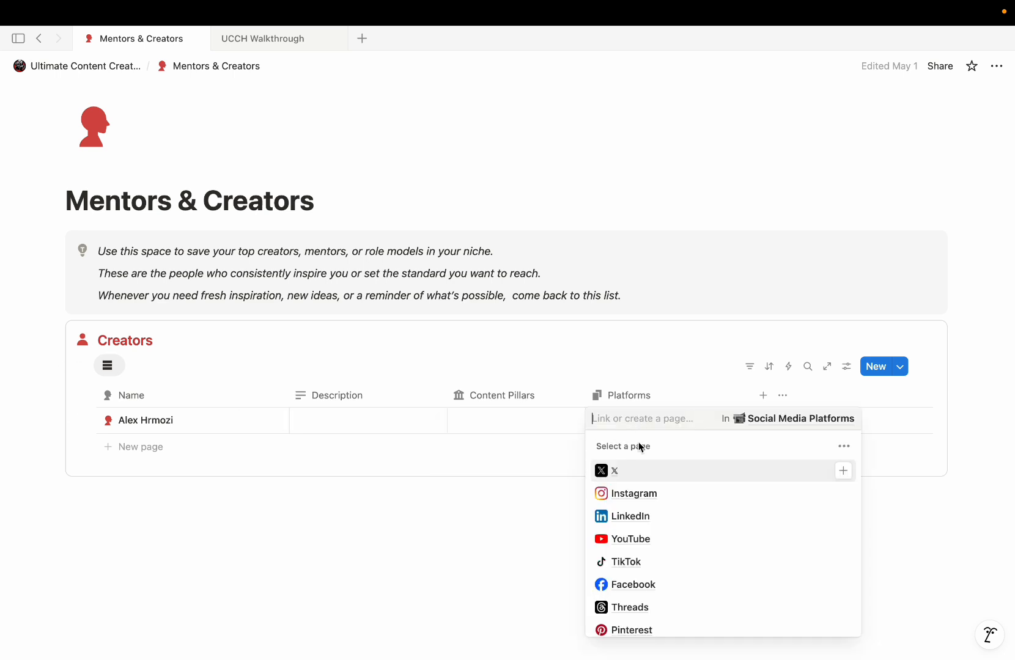
pyautogui.scroll(-1, 601, 492)
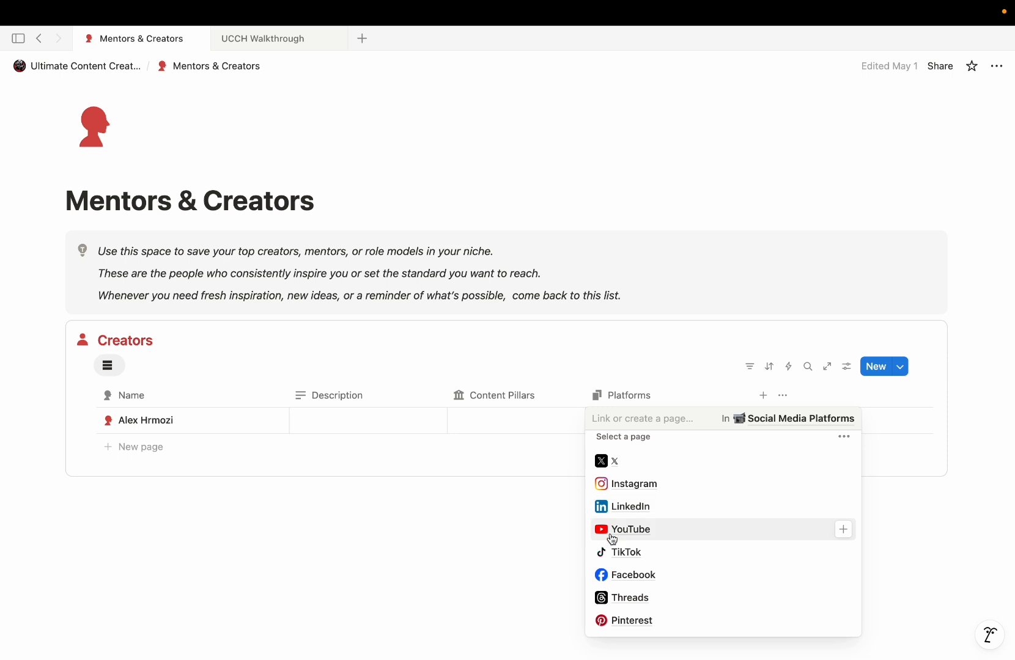
pyautogui.press('Escape')
# - Open the new creator's page at its Social Media Links and copy Alex Hormozi's Instagram profile address from the web browser
pyautogui.click(246, 422)
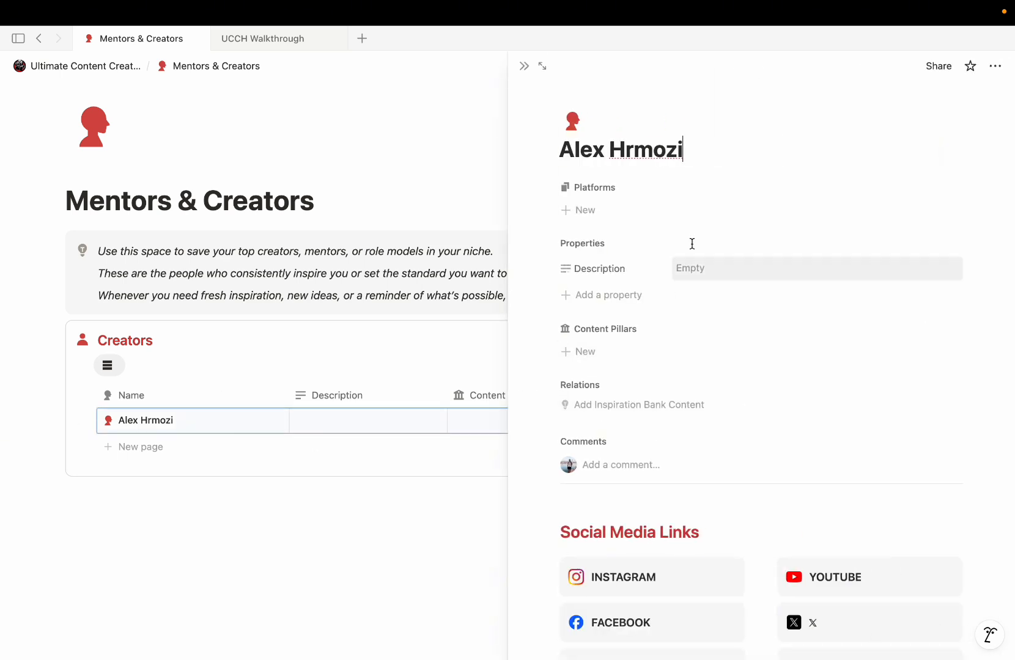
pyautogui.scroll(-3, 710, 551)
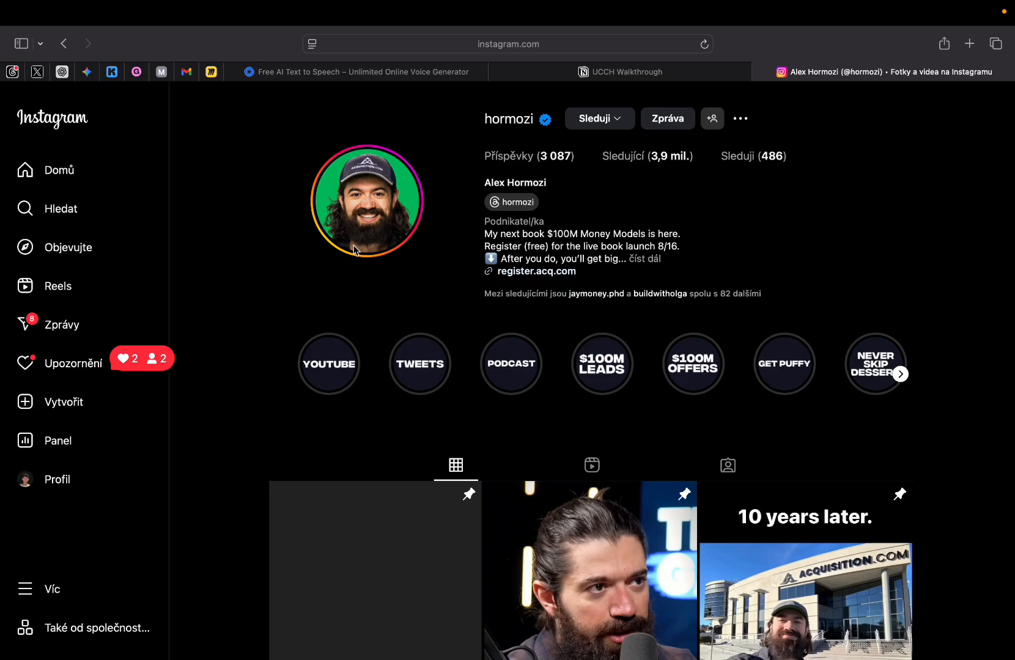
pyautogui.click(476, 39)
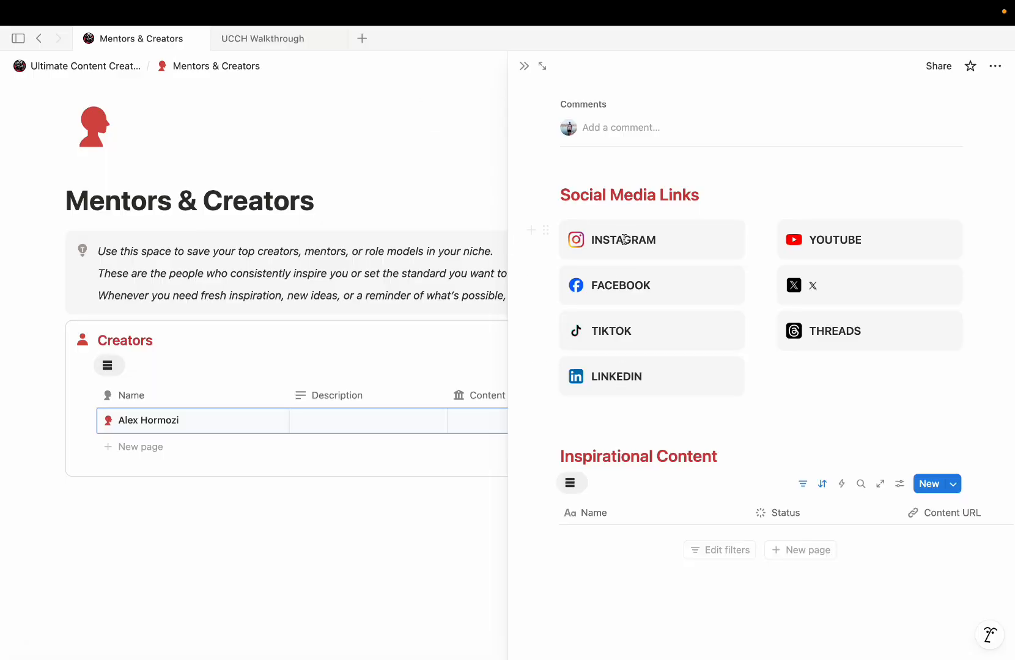
pyautogui.doubleClick(624, 238)
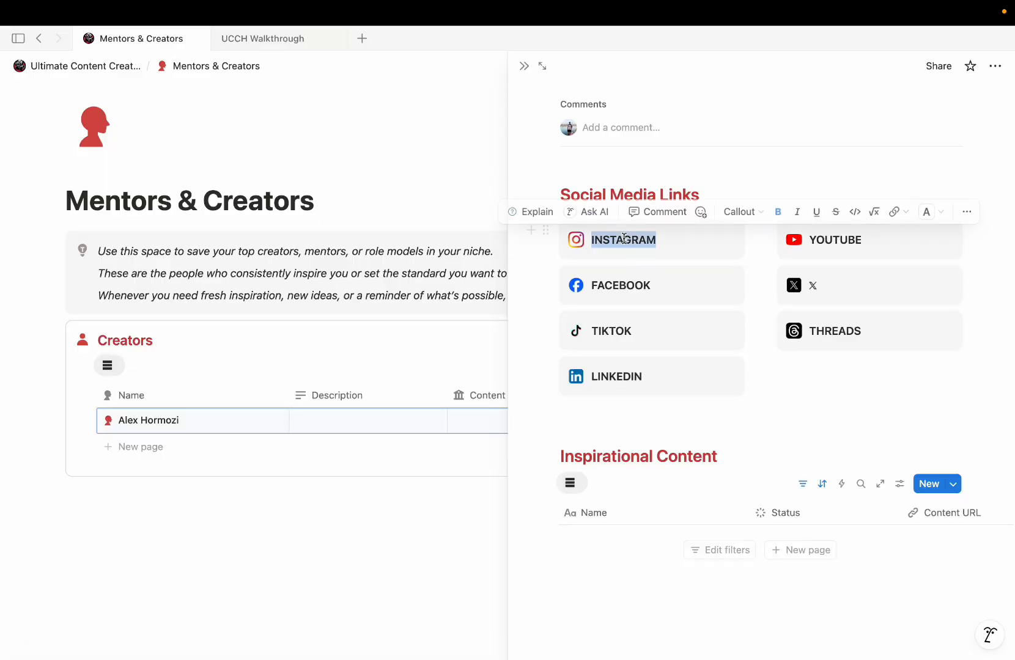
pyautogui.click(903, 214)
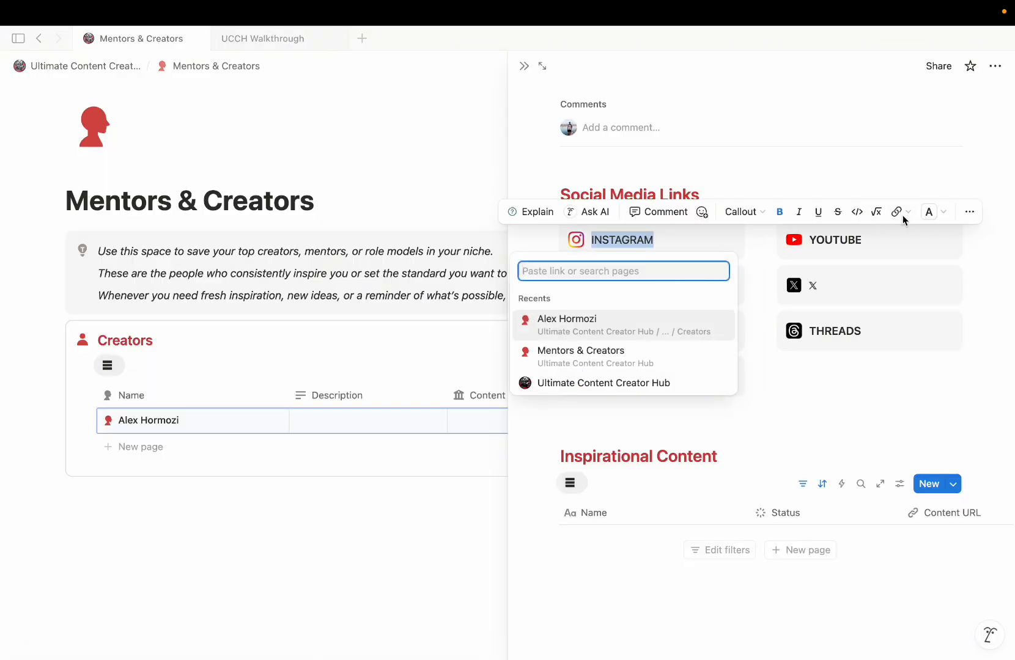
pyautogui.write('https://www.instagram.com/hormozi/?hl=en')
pyautogui.press('Return')
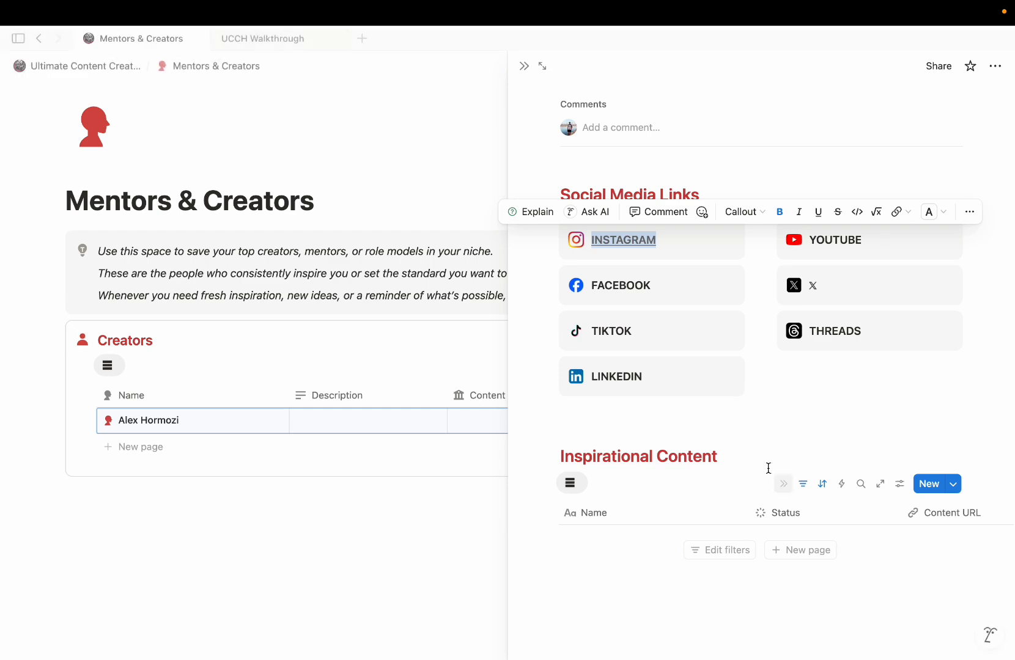
pyautogui.click(643, 375)
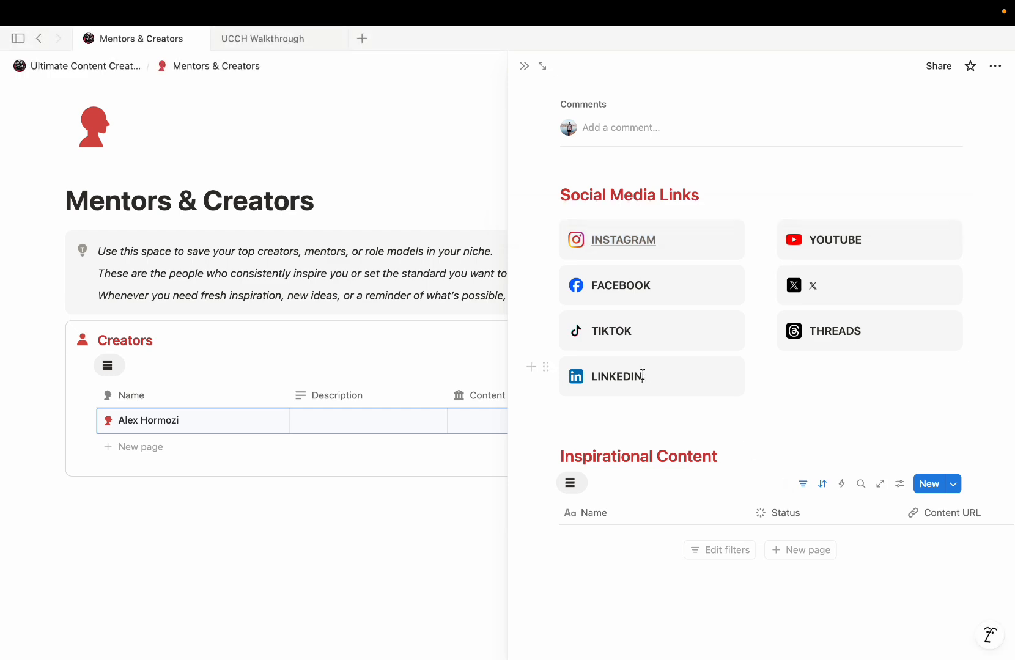
pyautogui.click(621, 243)
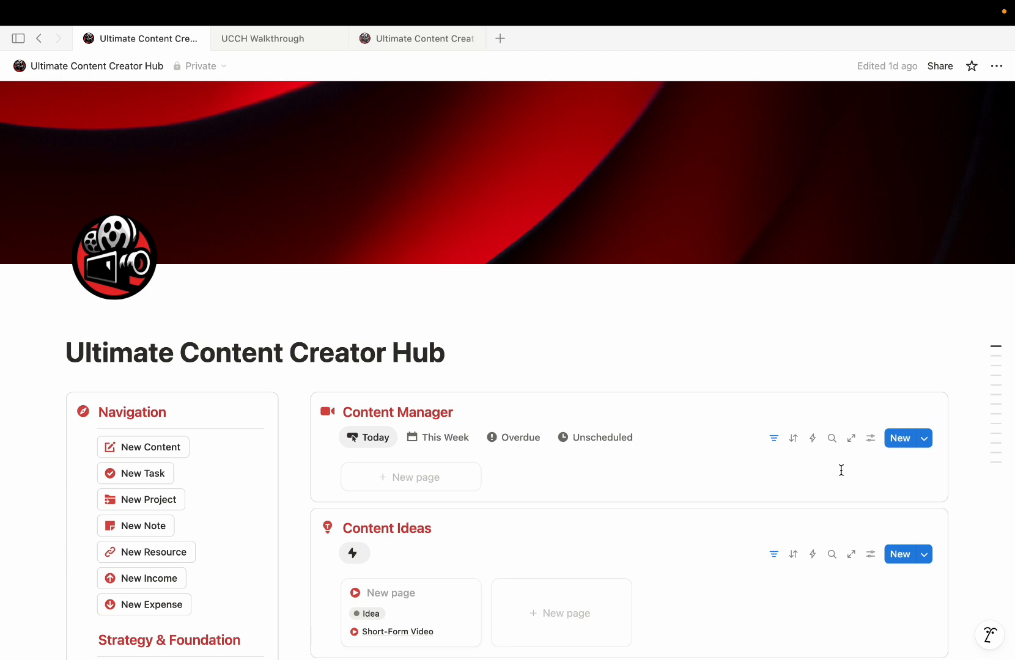
# - Open the Content Manager page from the Content Creation section of the Ultimate Content Creator Hub
pyautogui.scroll(-3, 734, 461)
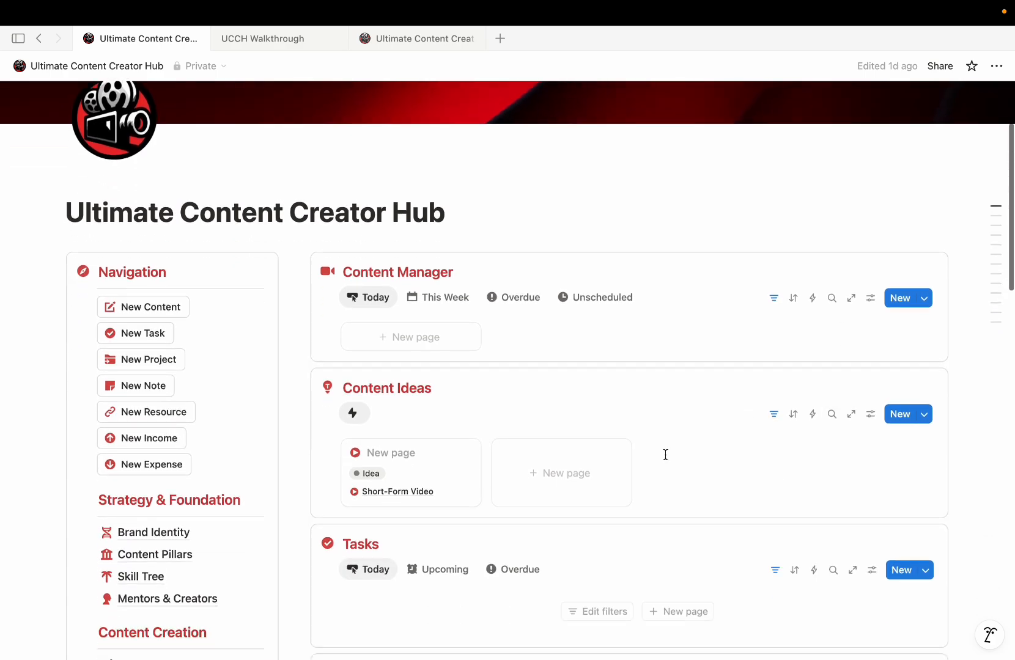
pyautogui.scroll(-3, 244, 543)
pyautogui.click(190, 535)
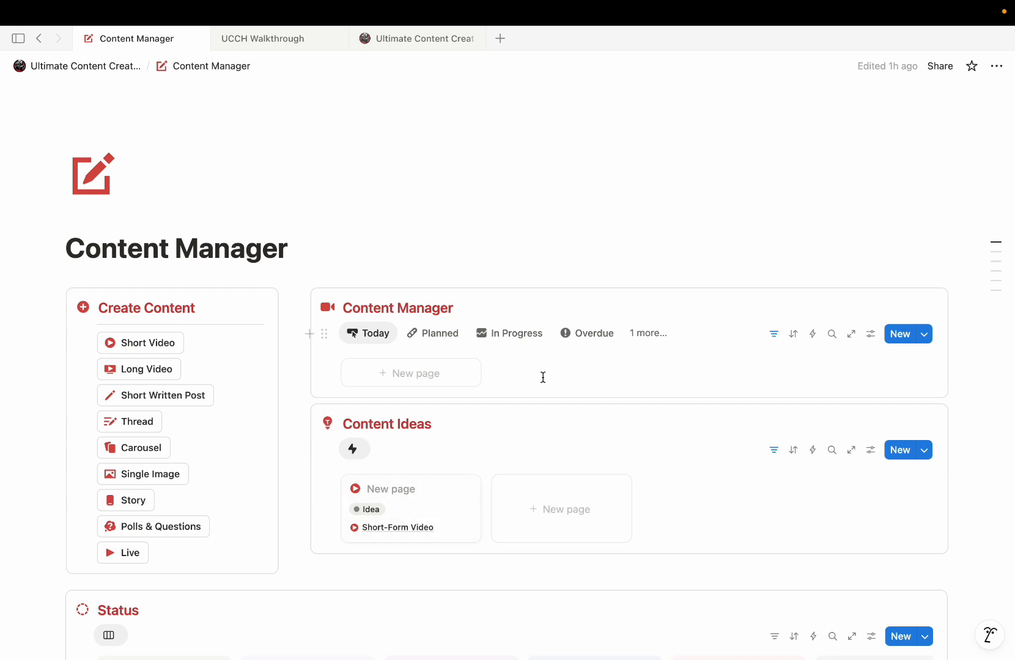
# - Examine the Content Manager page's content ideas, status board and calendar, and the Published view of the All Content table
pyautogui.scroll(-1, 543, 378)
pyautogui.scroll(-3, 543, 378)
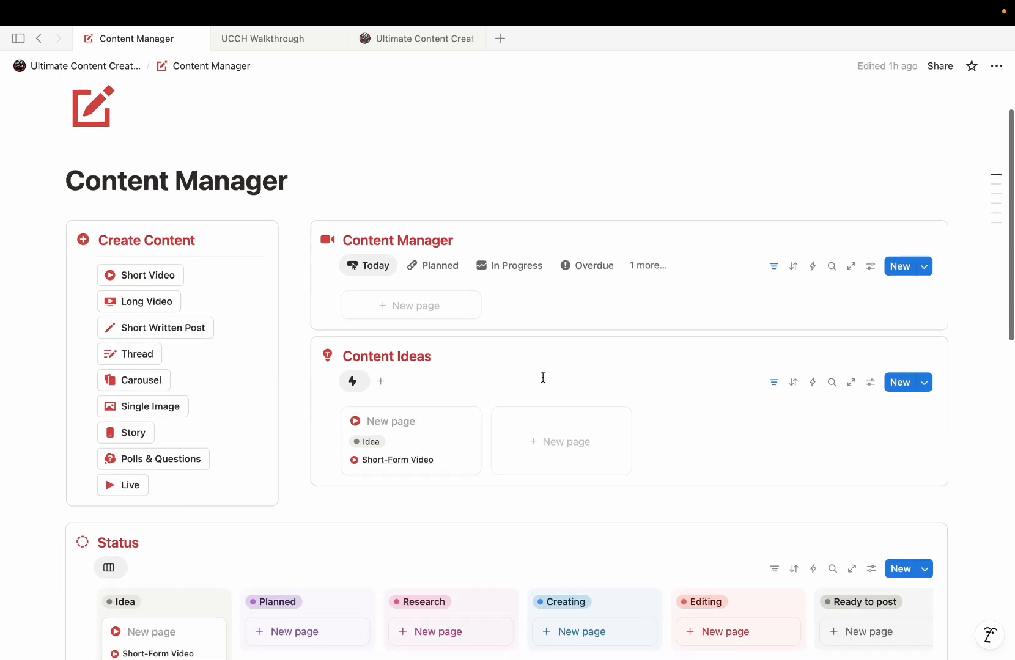
pyautogui.scroll(-5, 543, 377)
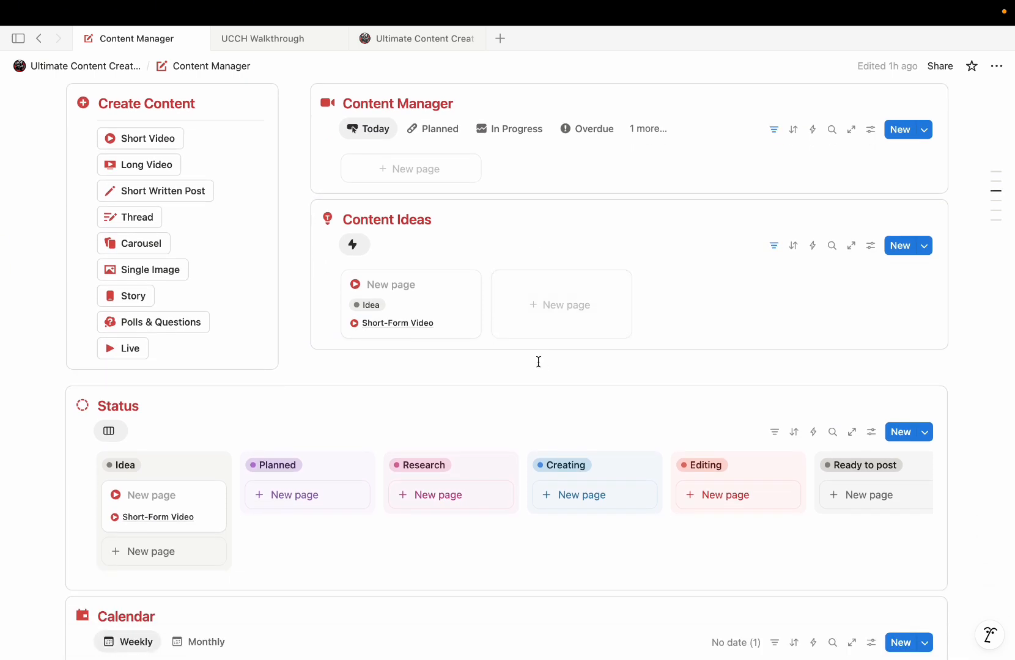
pyautogui.scroll(-3, 539, 362)
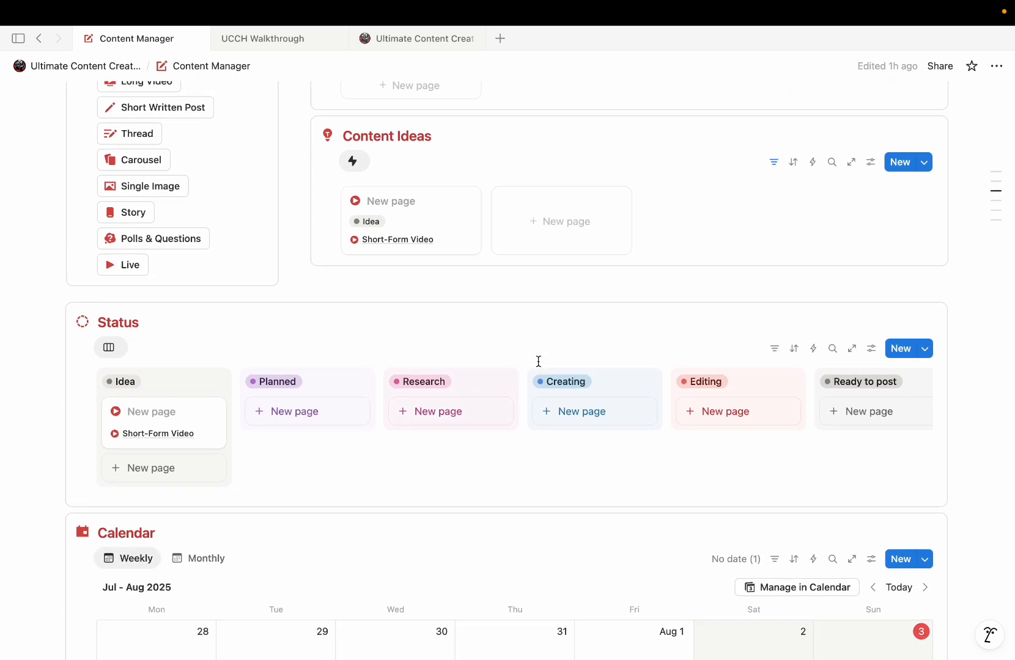
pyautogui.scroll(-2, 538, 361)
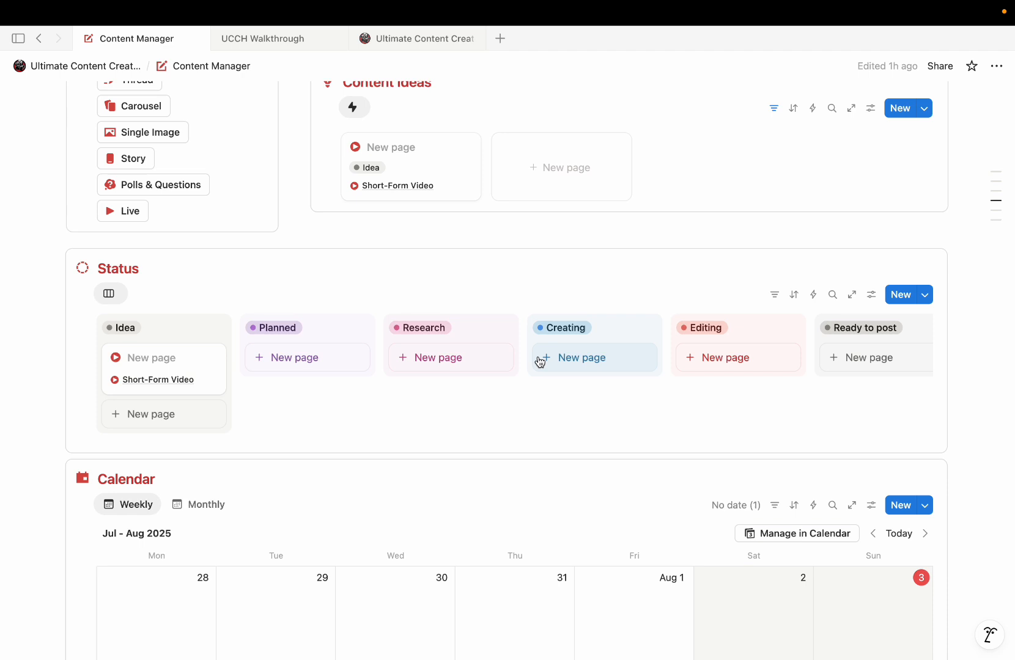
pyautogui.scroll(-18, 540, 361)
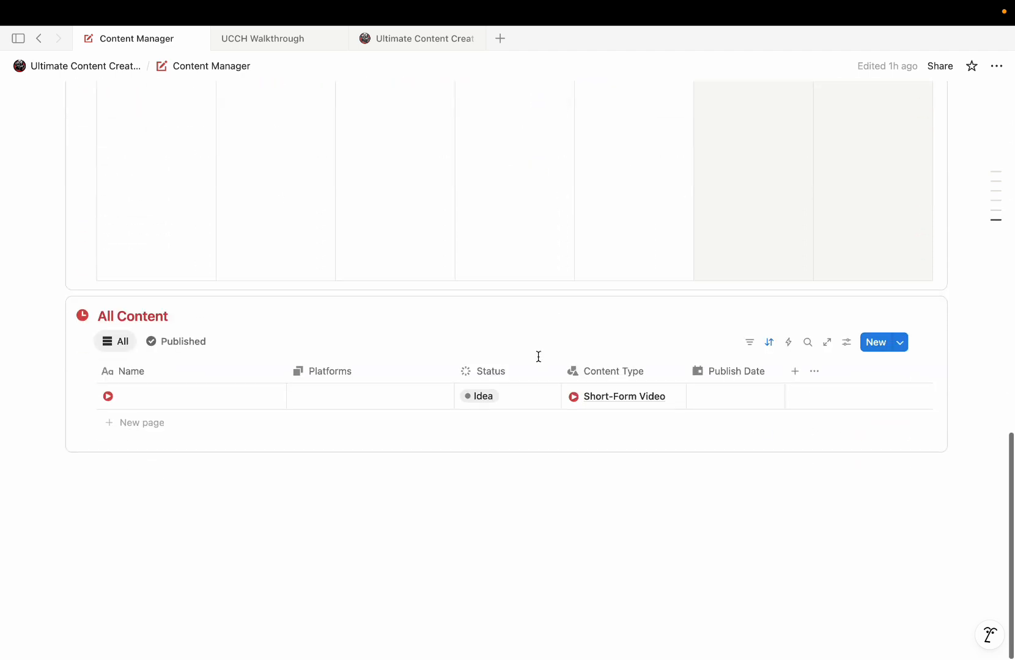
pyautogui.scroll(1, 539, 357)
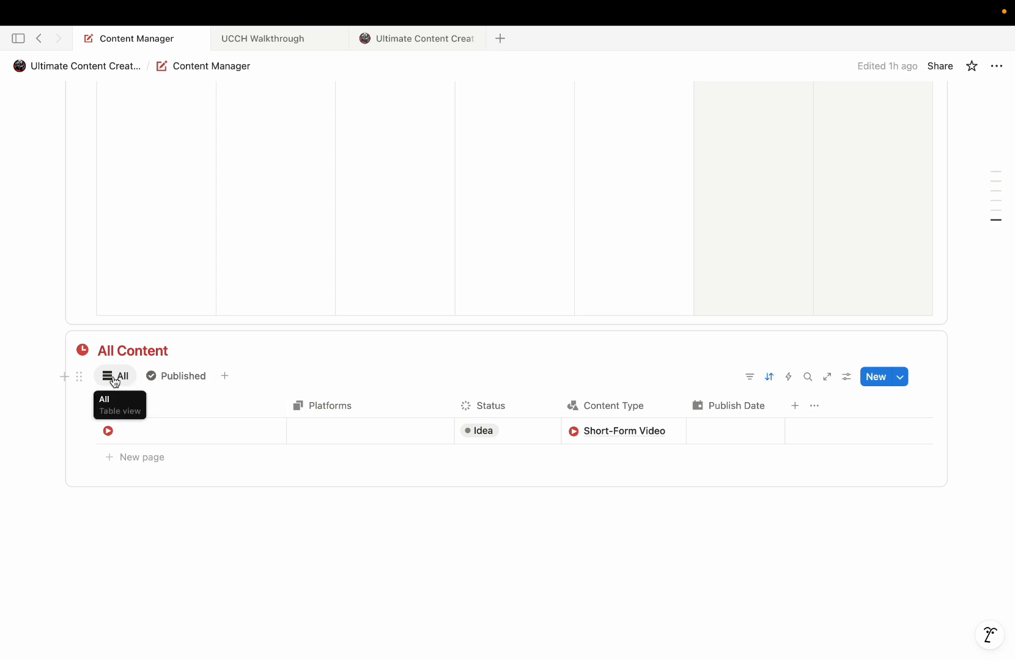
pyautogui.click(188, 377)
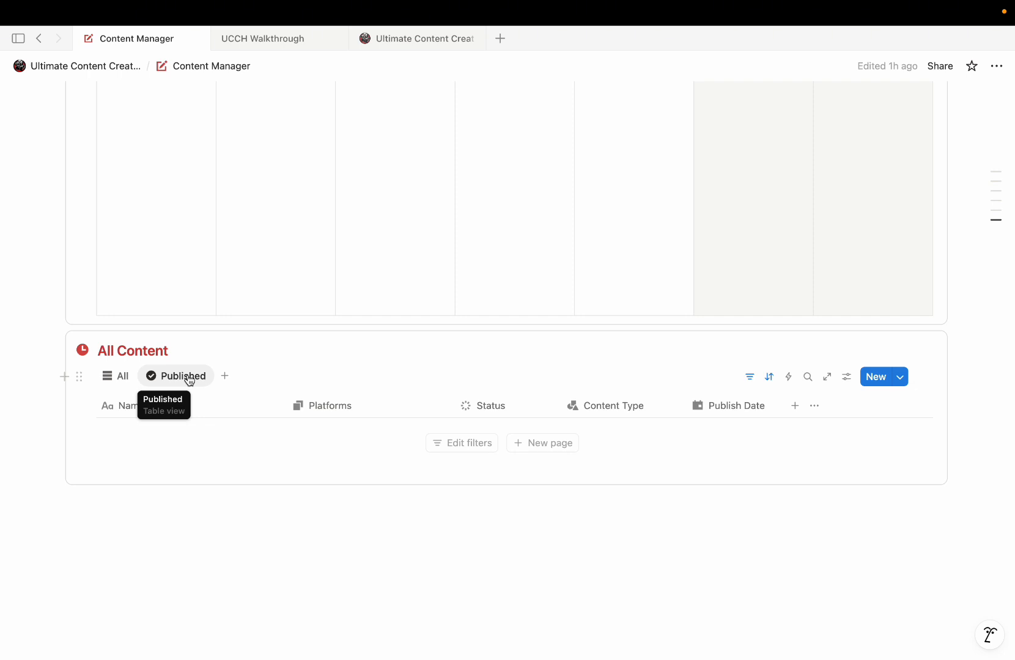
pyautogui.scroll(15, 188, 378)
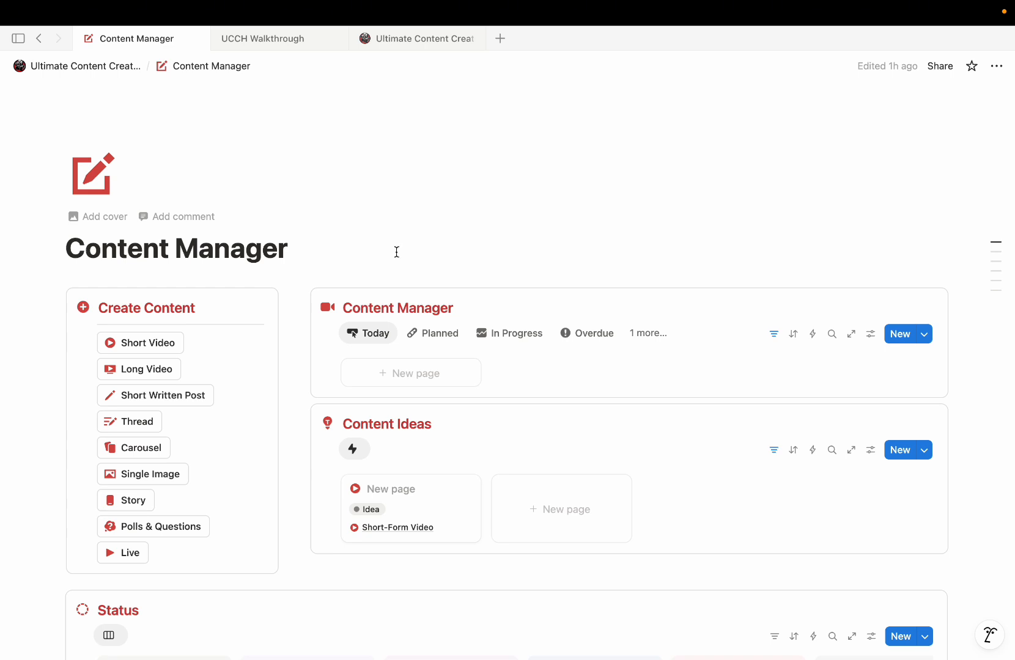
# - Create a short video entry named New IG reel and link it to the Instagram, TikTok and YouTube platforms
pyautogui.click(150, 351)
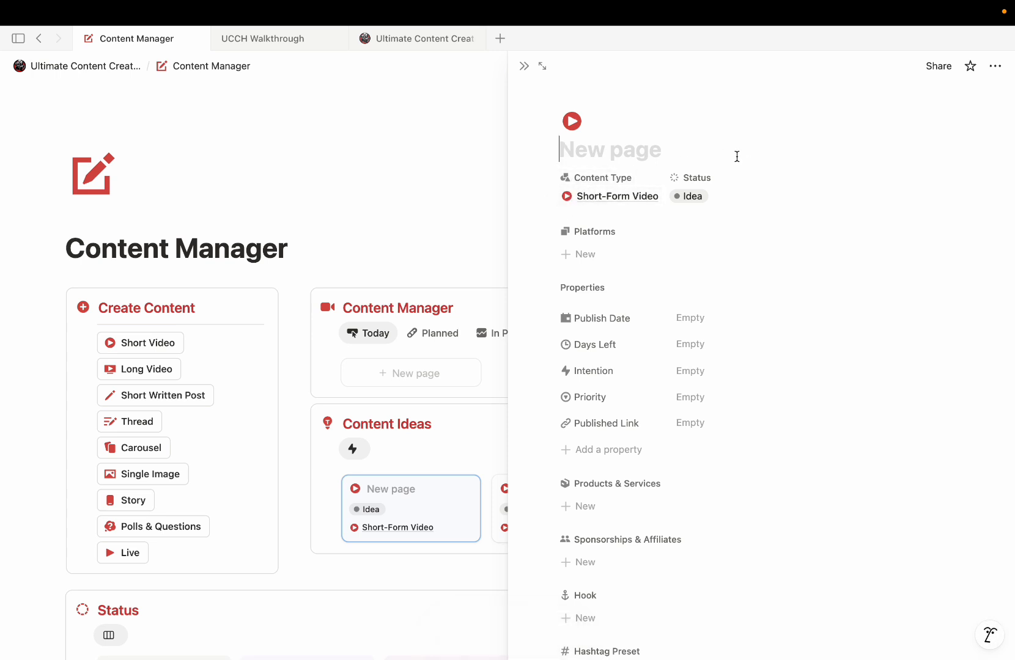
pyautogui.write('New IG reel')
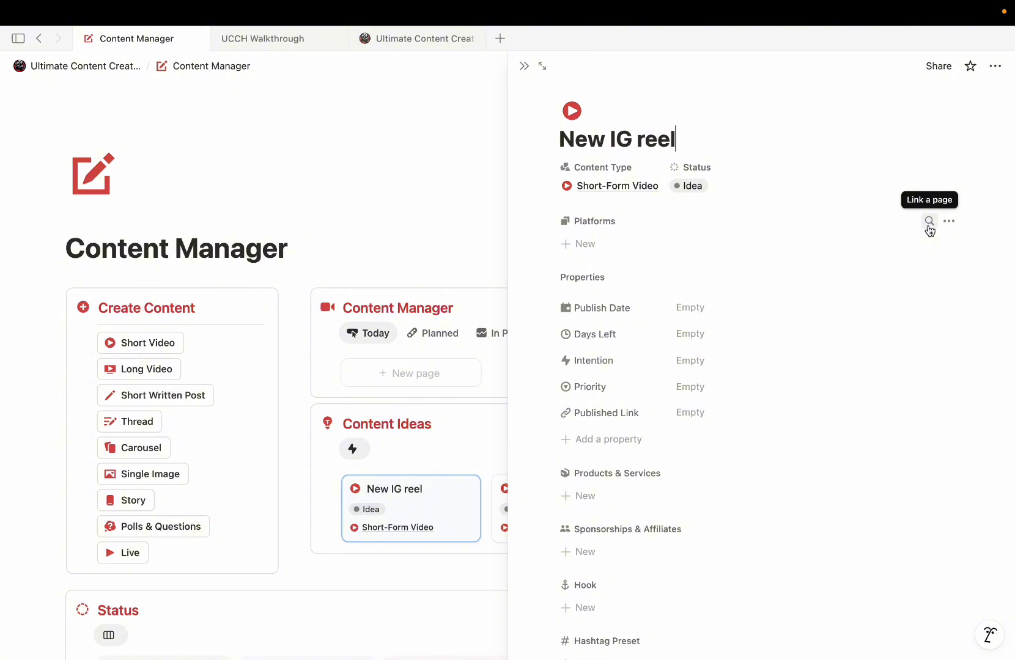
pyautogui.click(929, 228)
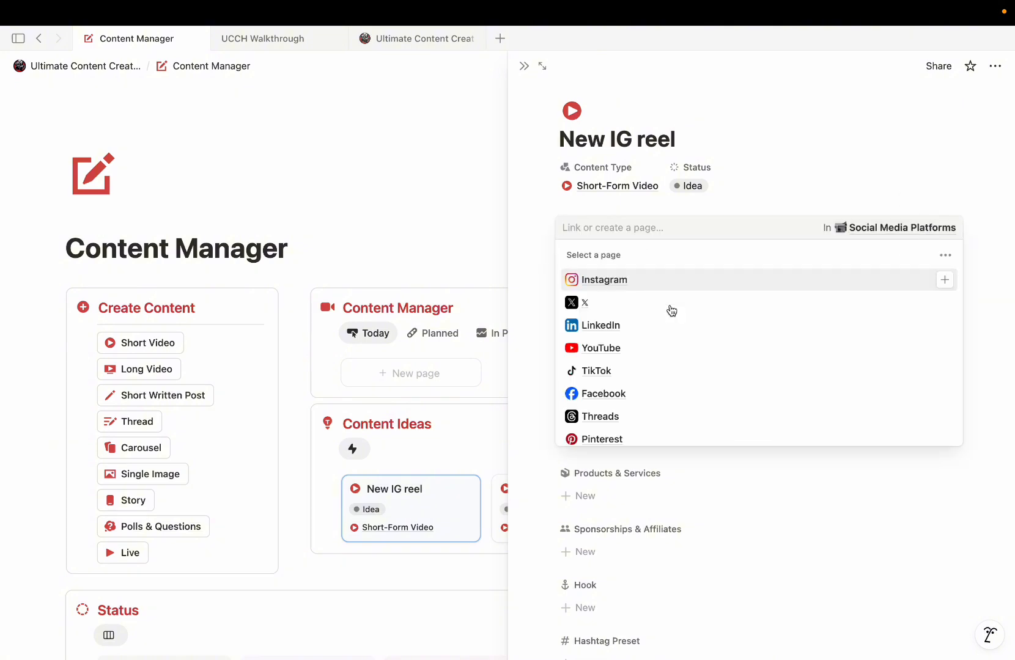
pyautogui.click(636, 283)
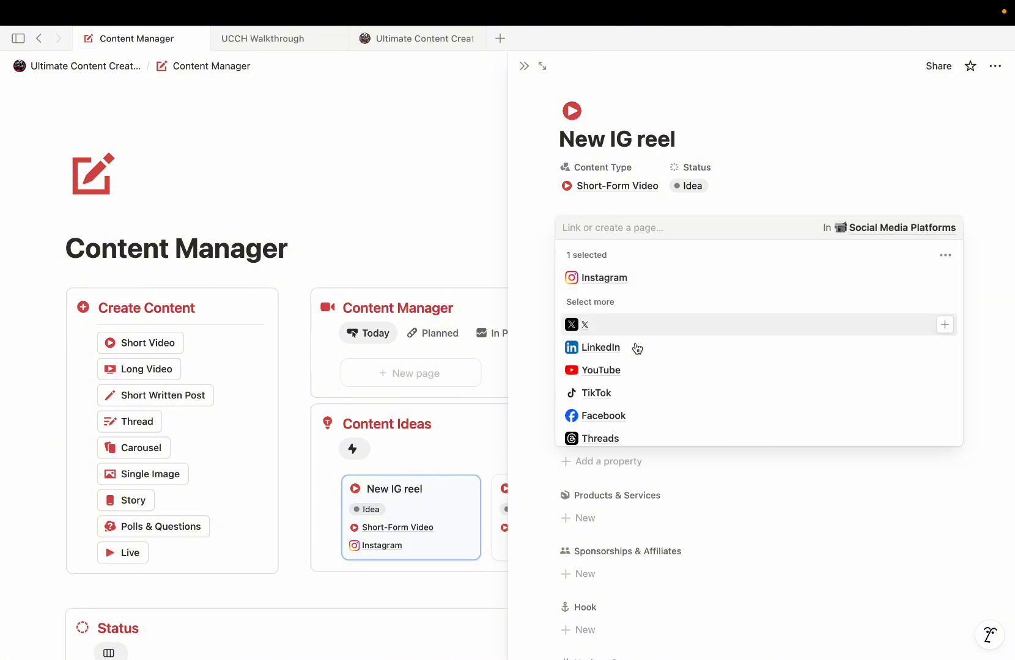
pyautogui.scroll(-2, 636, 347)
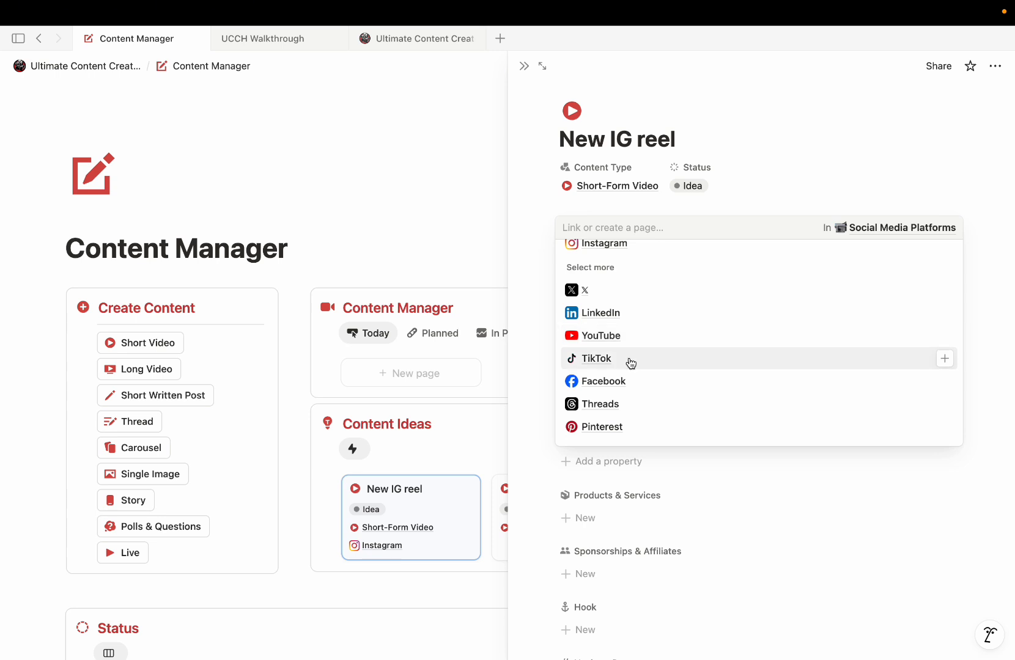
pyautogui.click(633, 358)
pyautogui.click(628, 363)
pyautogui.click(534, 324)
# - Set the Publish Date of the New IG reel entry to August 3, 2025
pyautogui.scroll(-1, 534, 325)
pyautogui.scroll(-3, 533, 324)
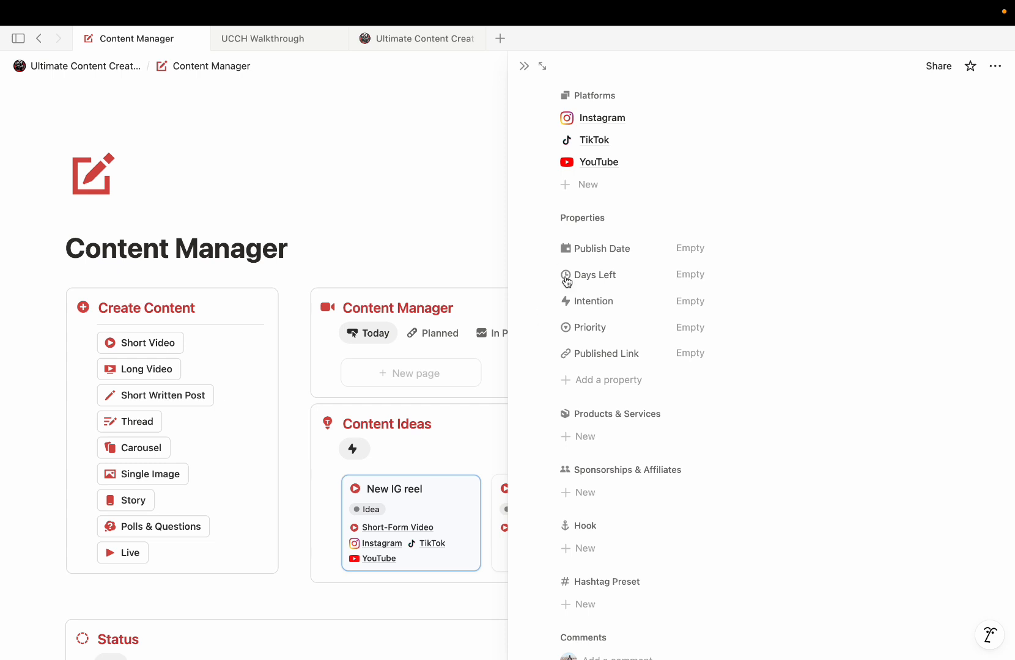
pyautogui.click(703, 249)
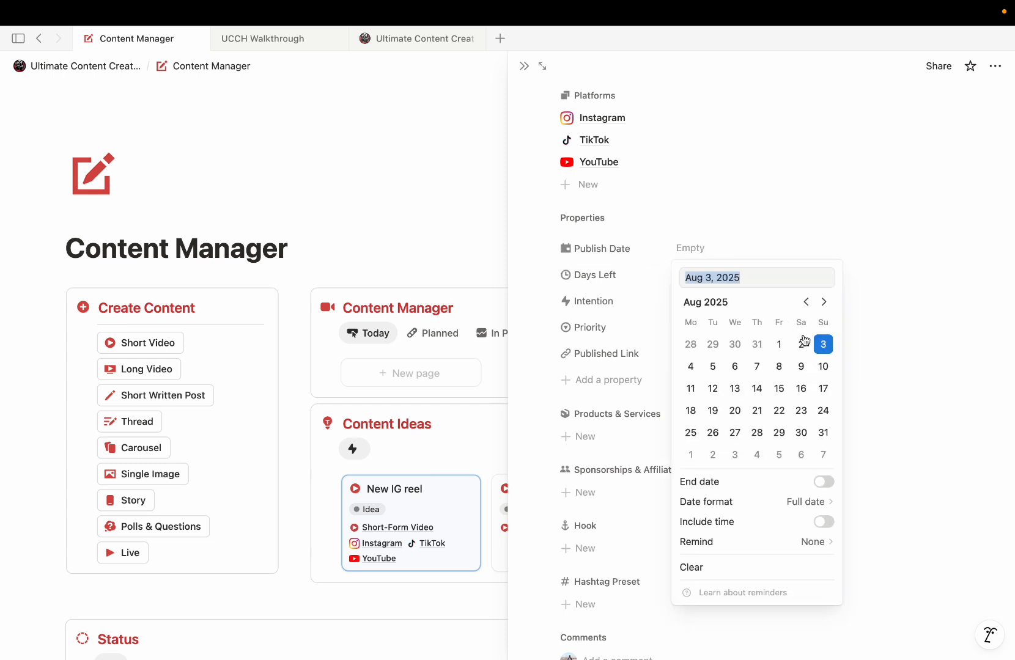
pyautogui.click(823, 346)
pyautogui.click(613, 254)
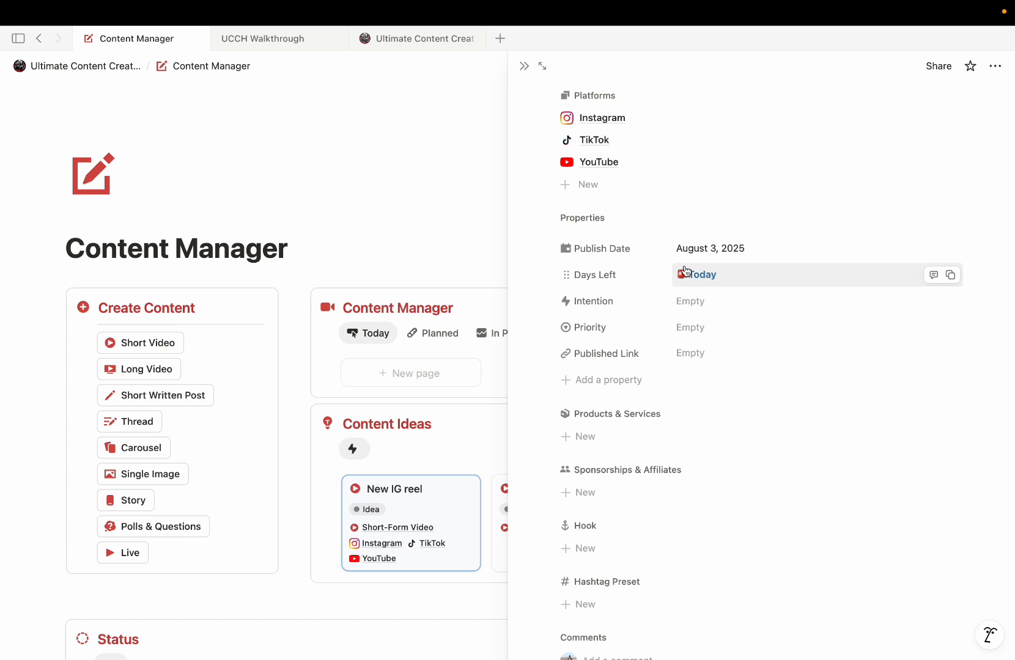
# - Set the reel's Intention to Entertain and its Priority to Medium
pyautogui.click(708, 309)
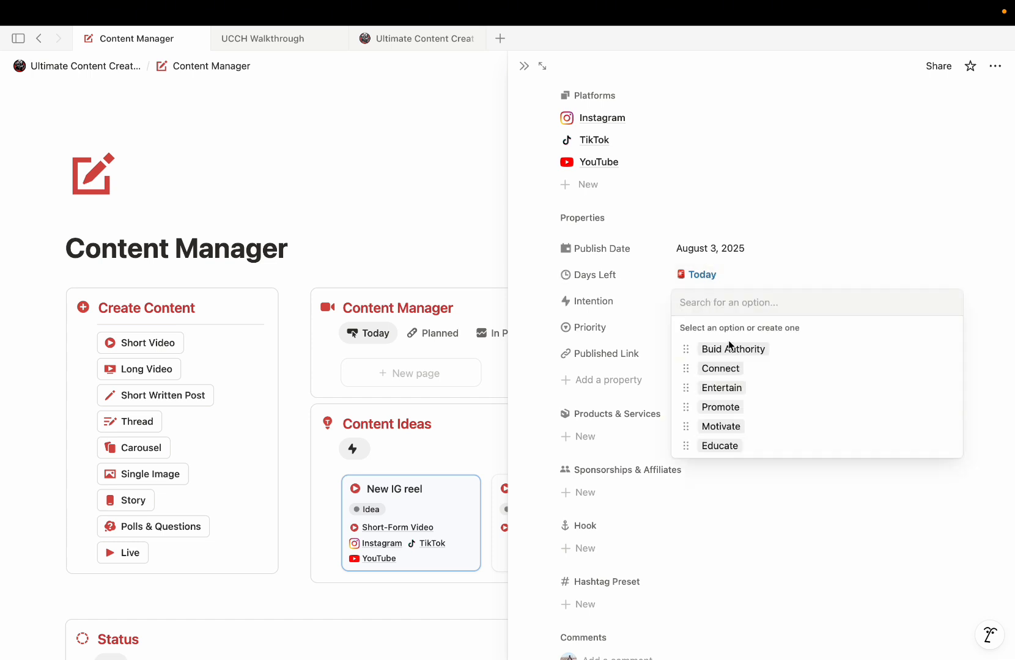
pyautogui.click(726, 392)
pyautogui.click(642, 324)
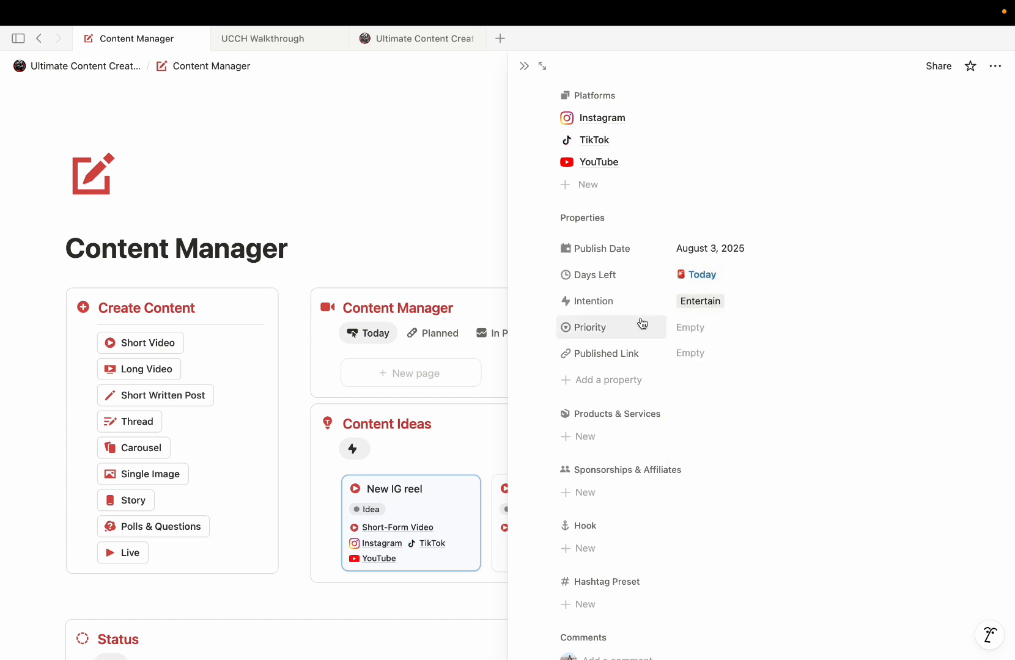
pyautogui.click(705, 328)
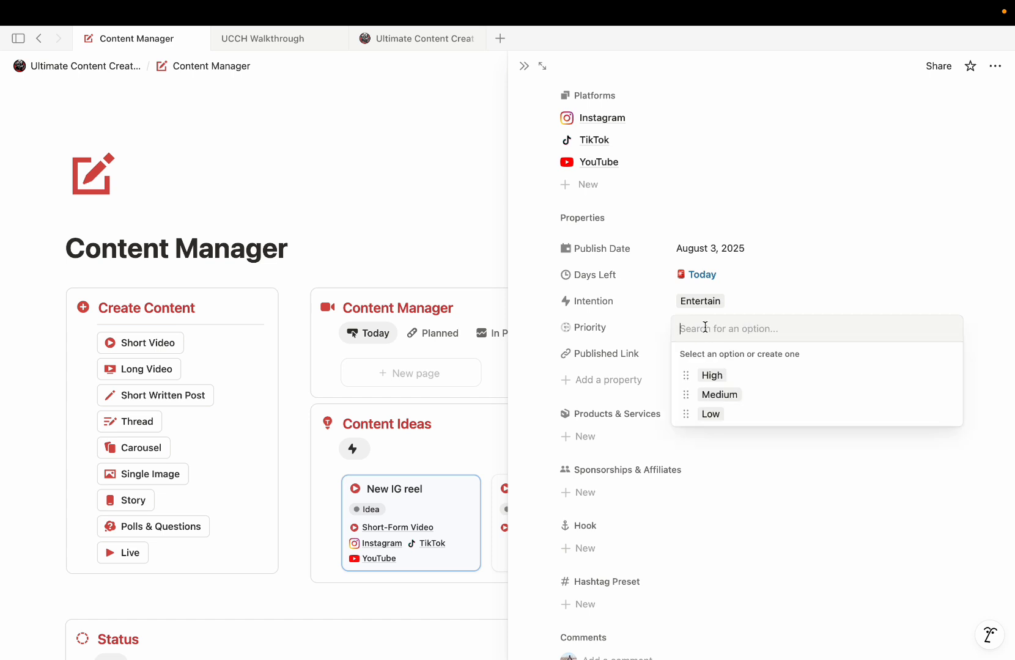
pyautogui.click(719, 394)
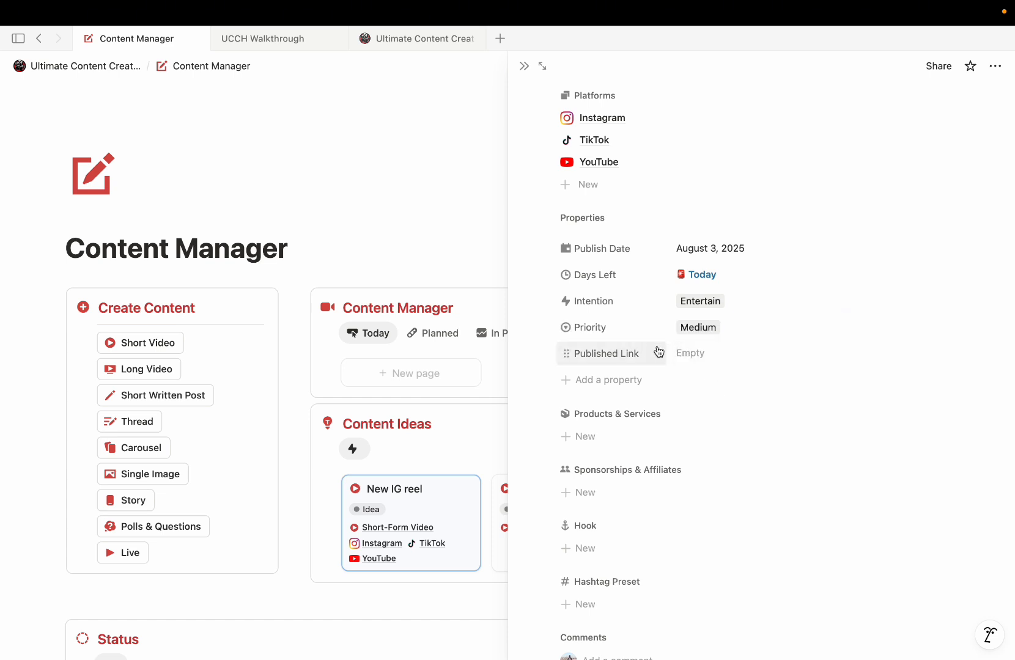
# - Look over the reel's Published Link, Products & Services, Sponsorships & Affiliates, Hook and Hashtag Preset fields, and close the entry
pyautogui.scroll(-2, 530, 384)
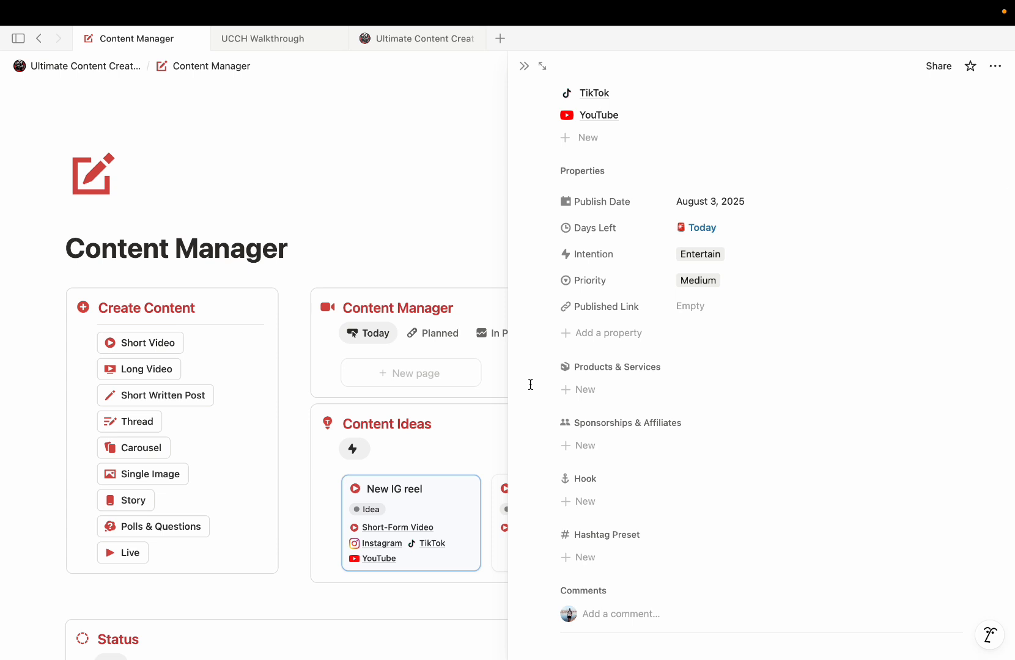
pyautogui.scroll(-1, 530, 384)
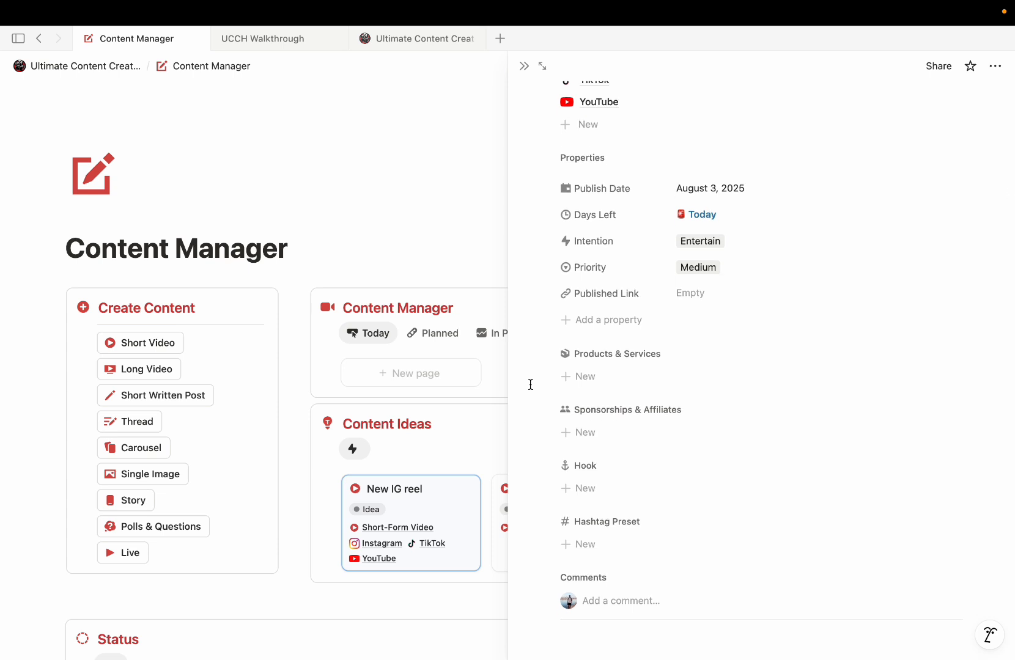
pyautogui.scroll(-1, 530, 384)
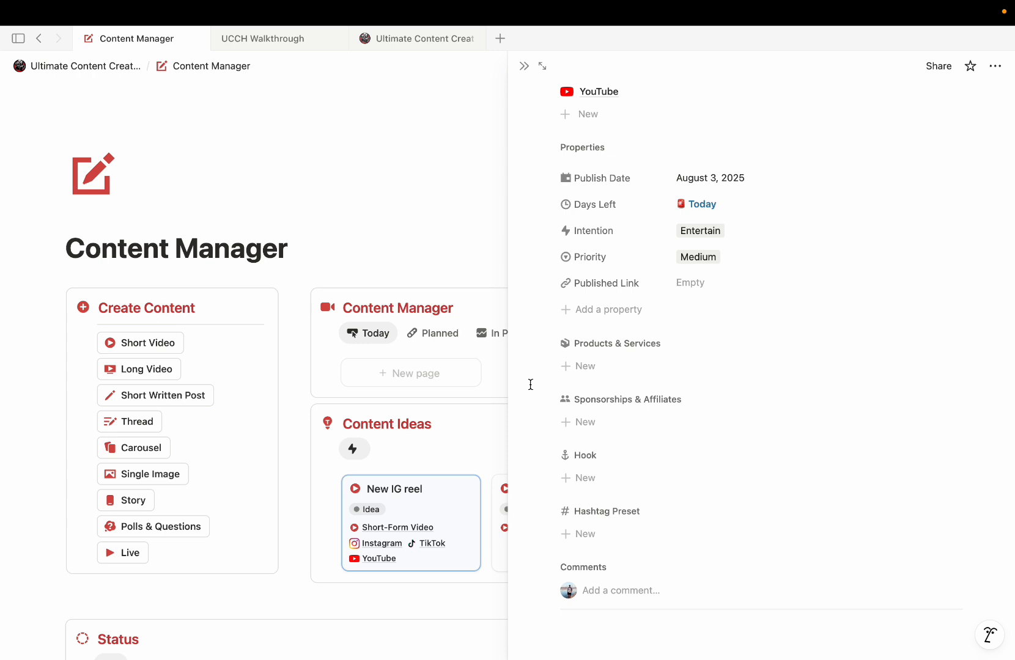
pyautogui.scroll(1, 537, 445)
pyautogui.scroll(4, 543, 504)
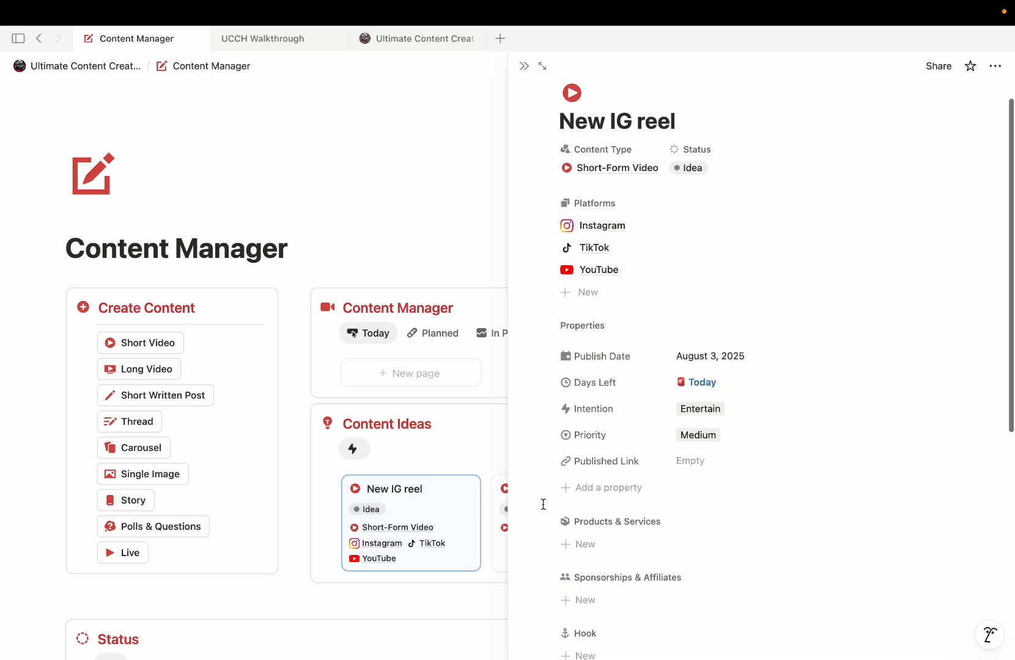
pyautogui.click(523, 68)
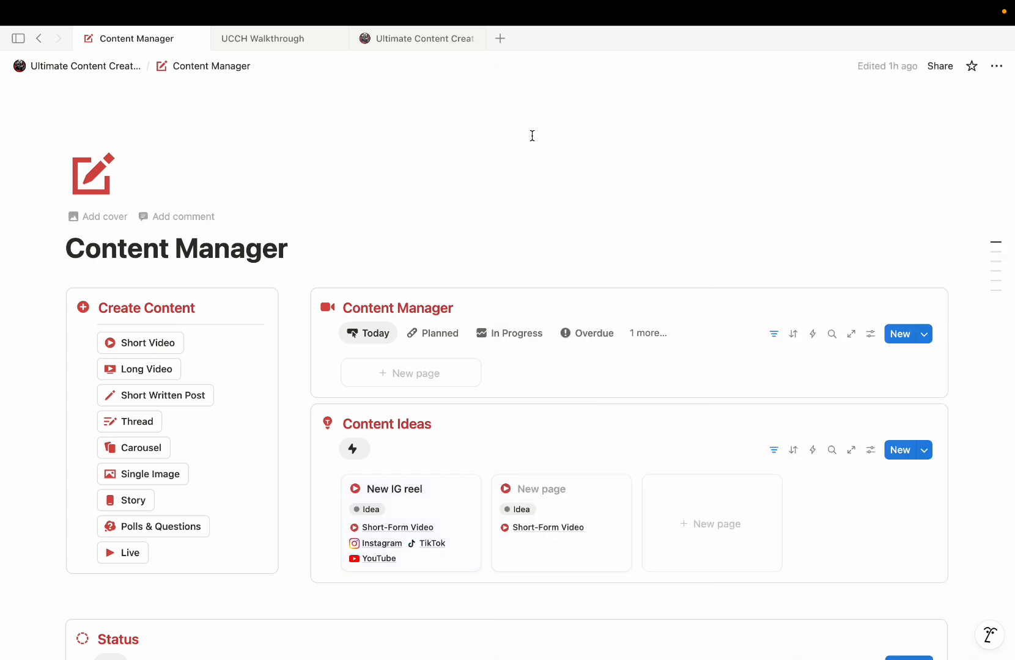
# - Check the Content Manager's Planned and In Progress views and inspect which statuses the In Progress filter includes
pyautogui.click(433, 333)
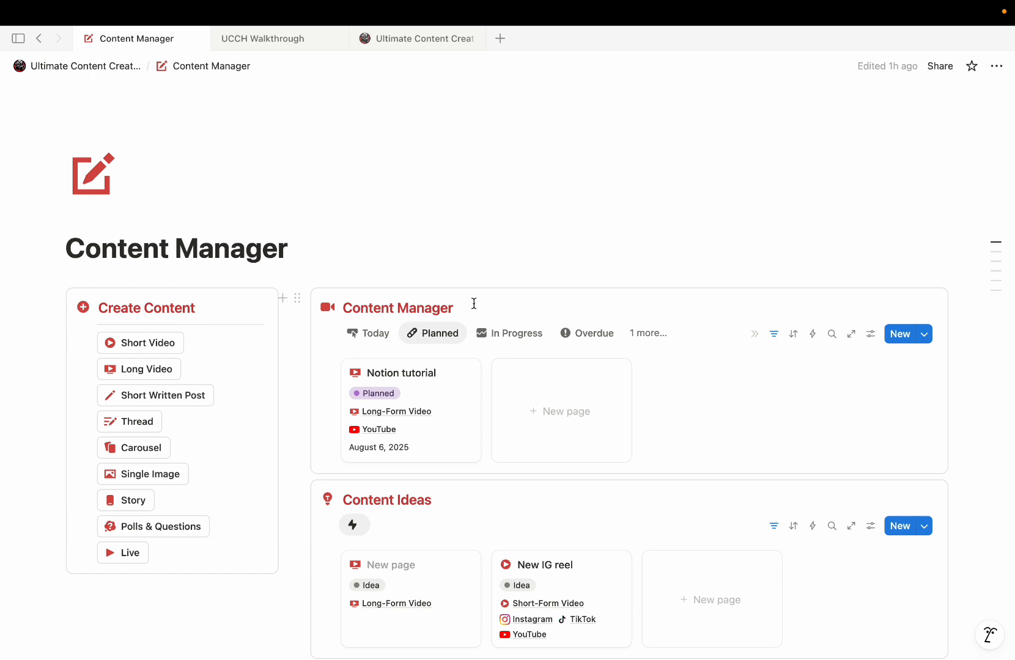
pyautogui.click(510, 334)
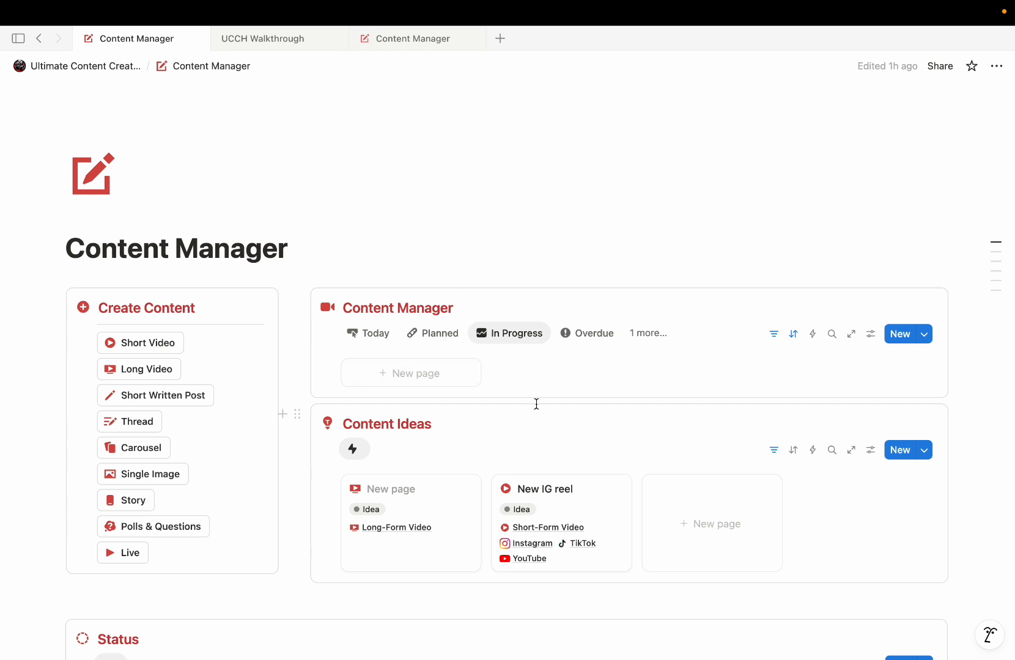
pyautogui.click(771, 337)
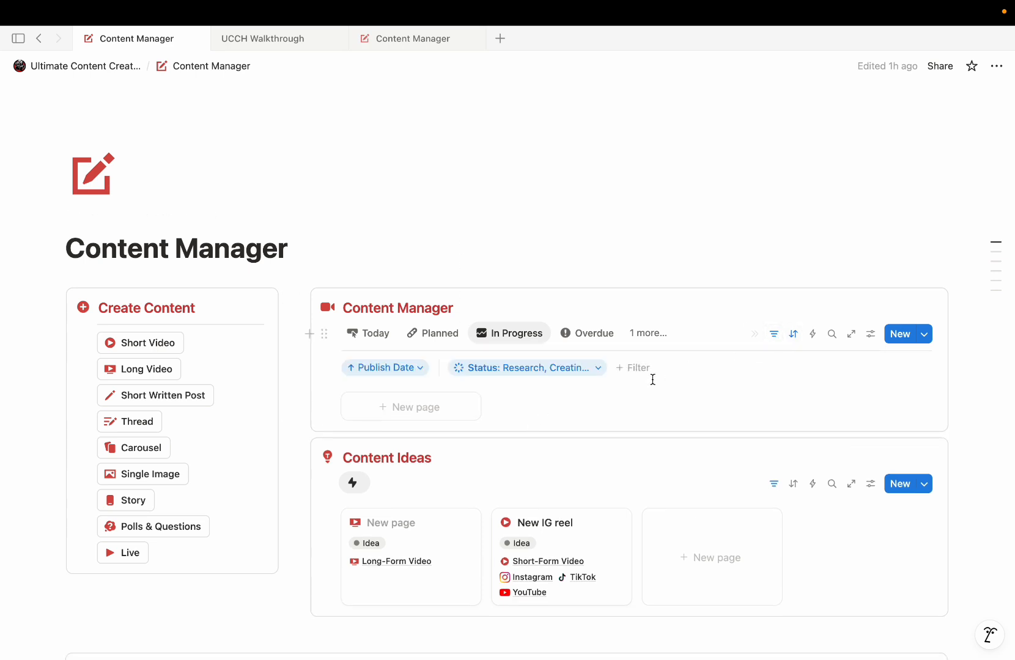
pyautogui.click(596, 371)
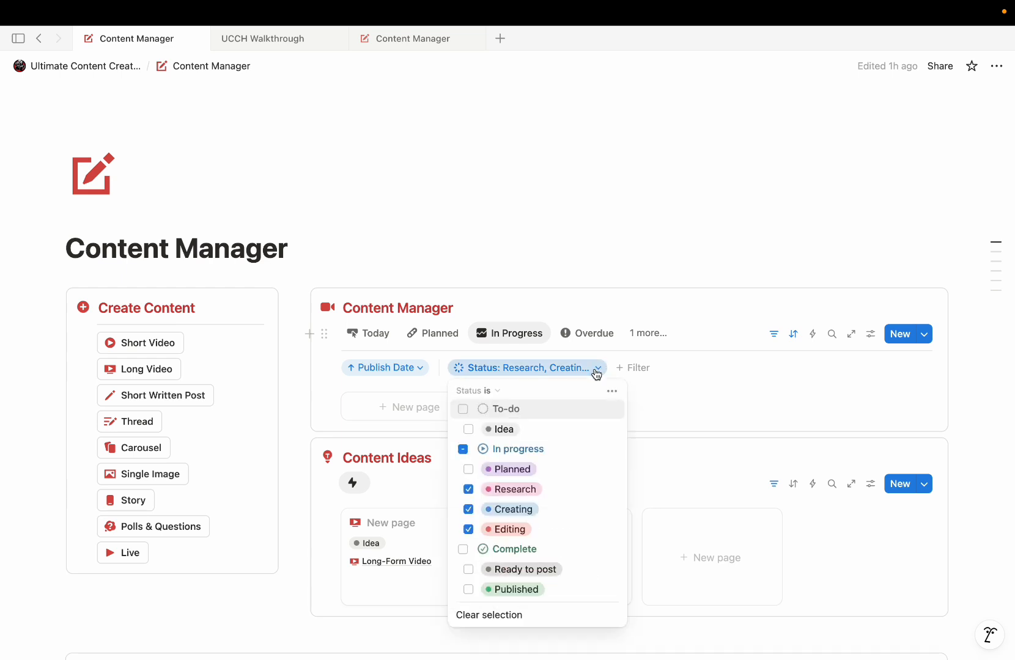
pyautogui.click(773, 334)
# - Compare the Overdue and In Progress views of the Content Manager and display the Unscheduled view
pyautogui.click(587, 333)
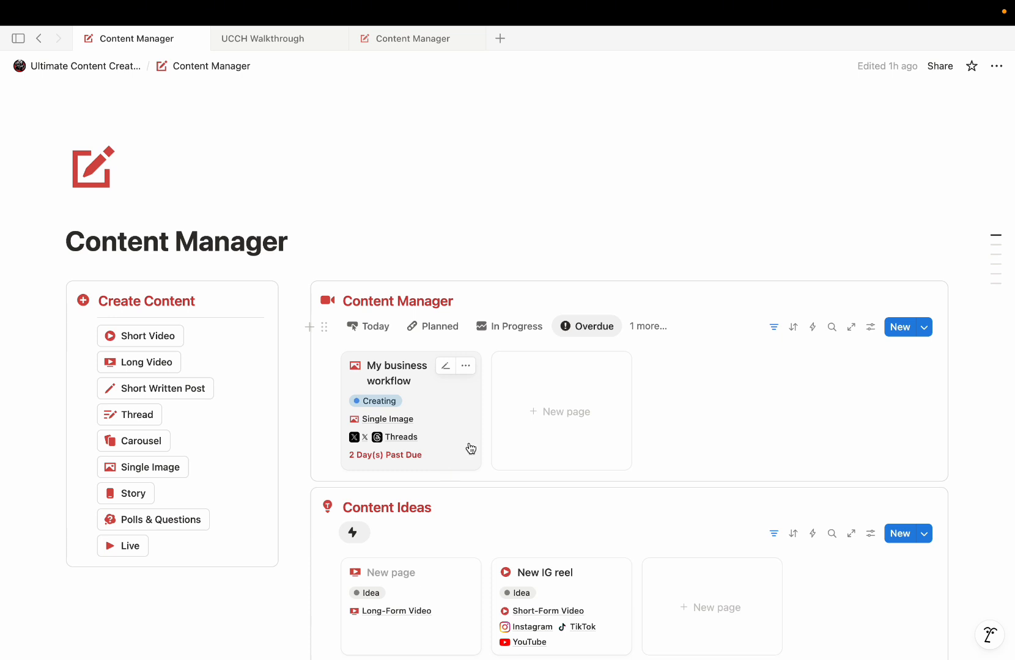
pyautogui.click(514, 327)
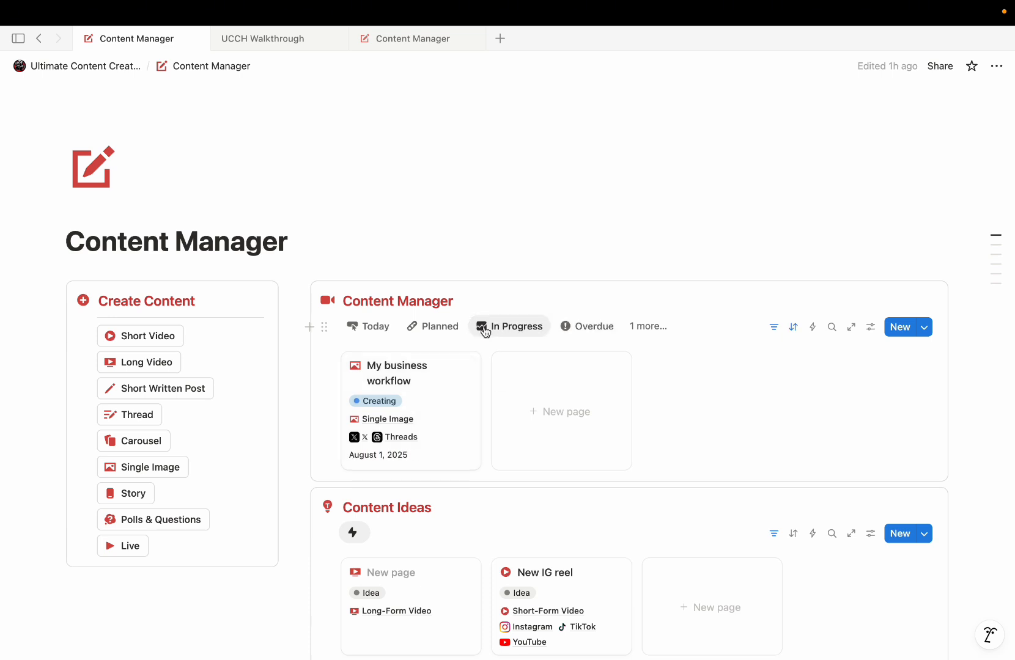
pyautogui.click(643, 329)
pyautogui.click(673, 463)
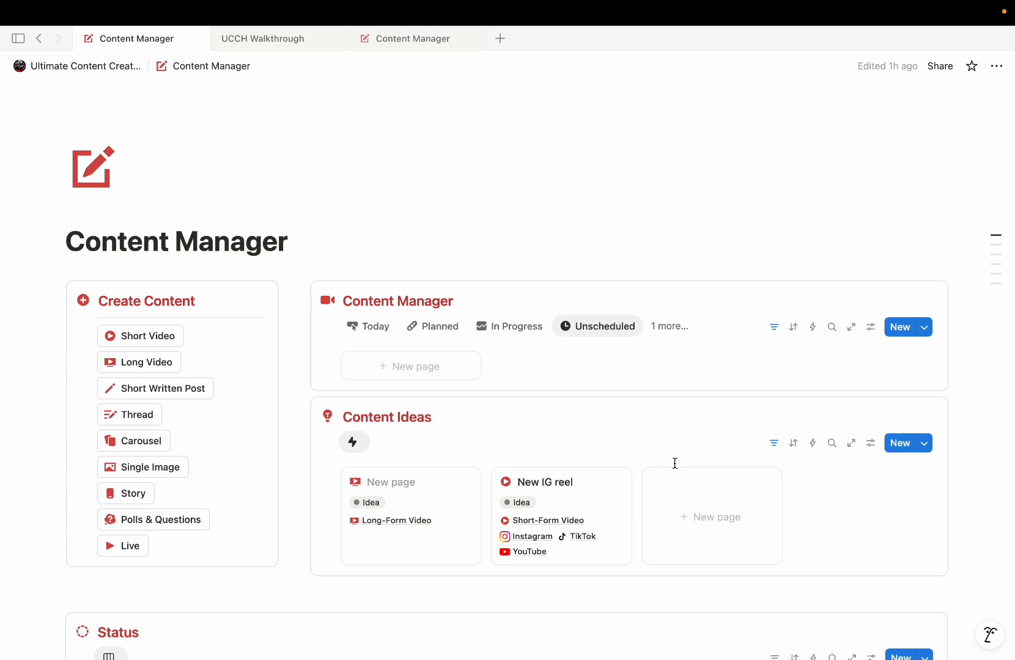
# - Advance the New IG reel card on the Status board through Research to Editing
pyautogui.scroll(-5, 675, 463)
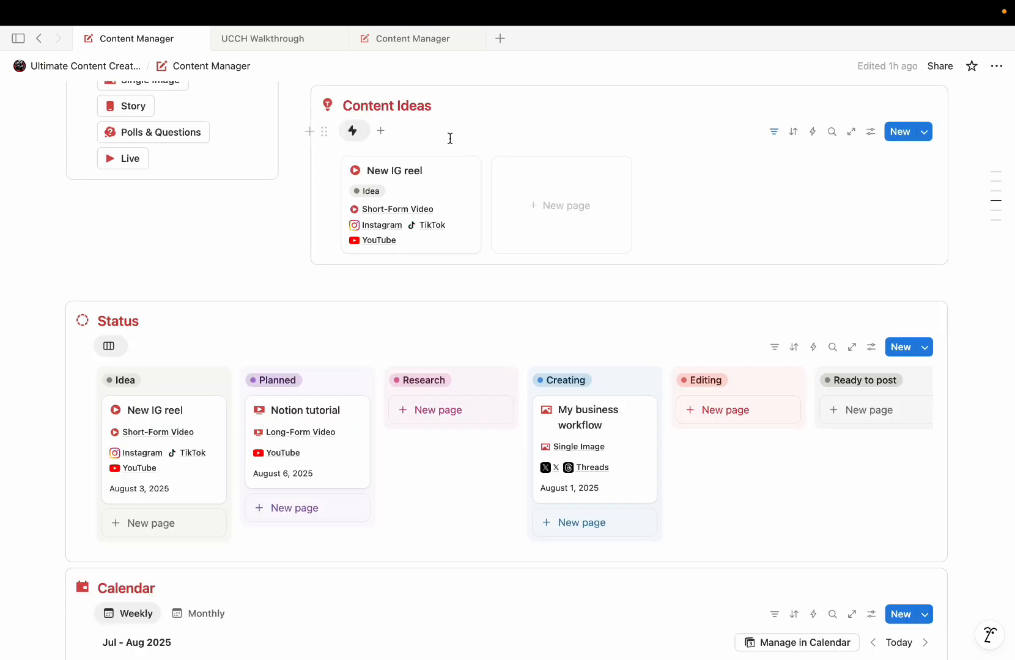
pyautogui.scroll(-3, 981, 307)
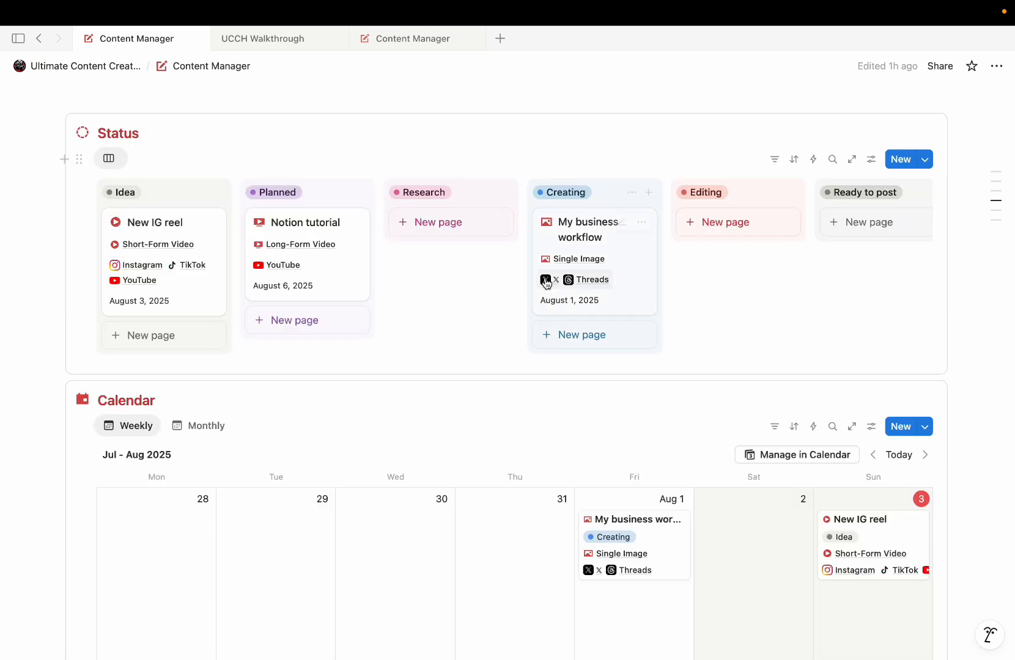
pyautogui.moveTo(206, 305); pyautogui.dragTo(466, 283)
pyautogui.scroll(-1, 466, 283)
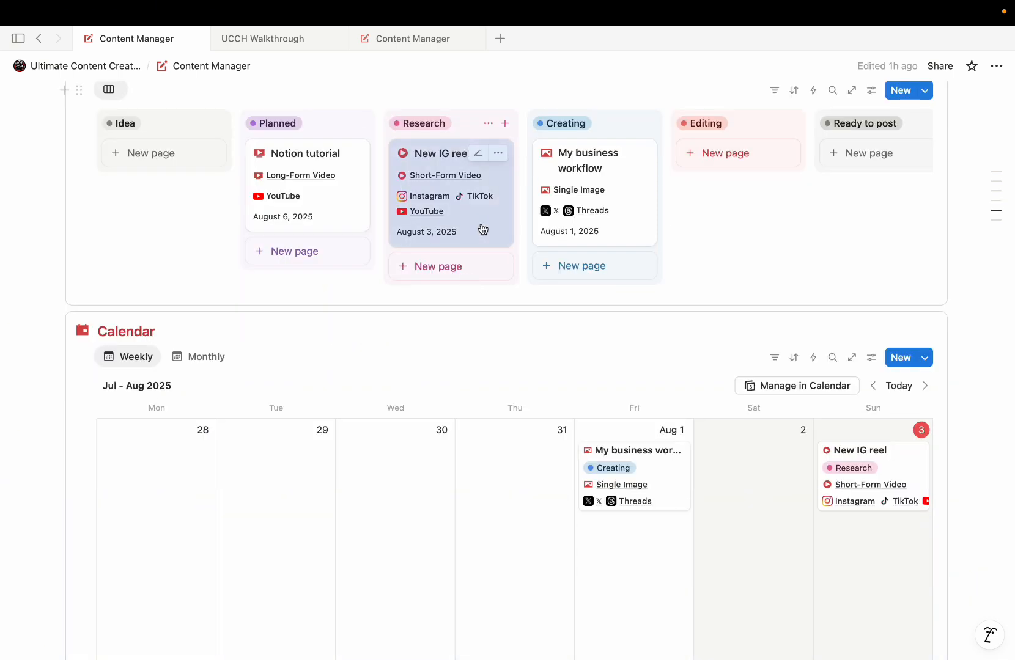
pyautogui.moveTo(480, 226); pyautogui.dragTo(773, 217)
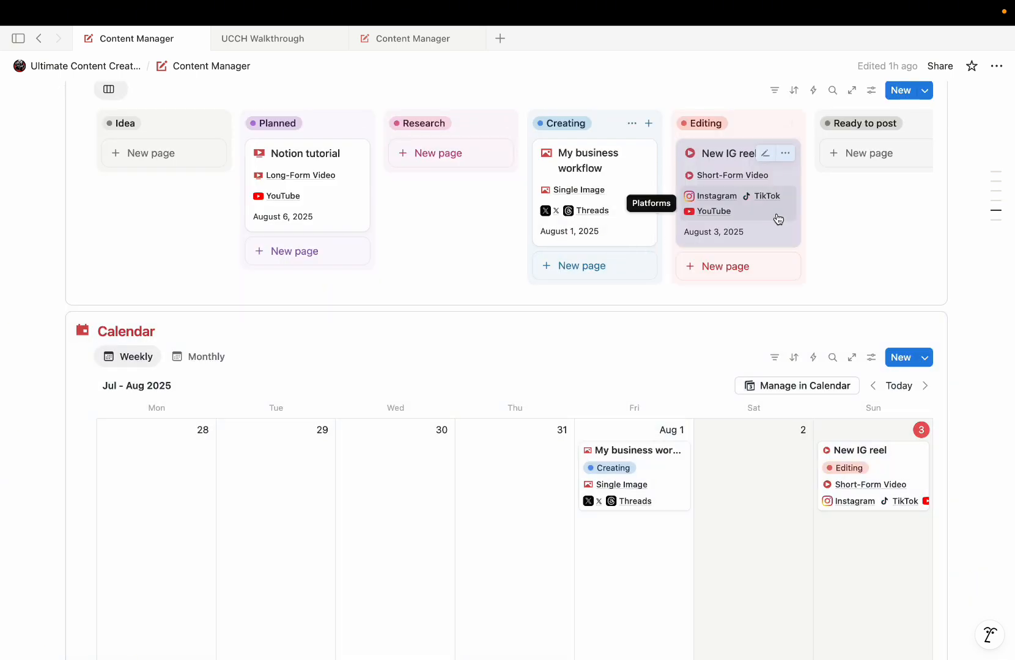
pyautogui.scroll(3, 835, 226)
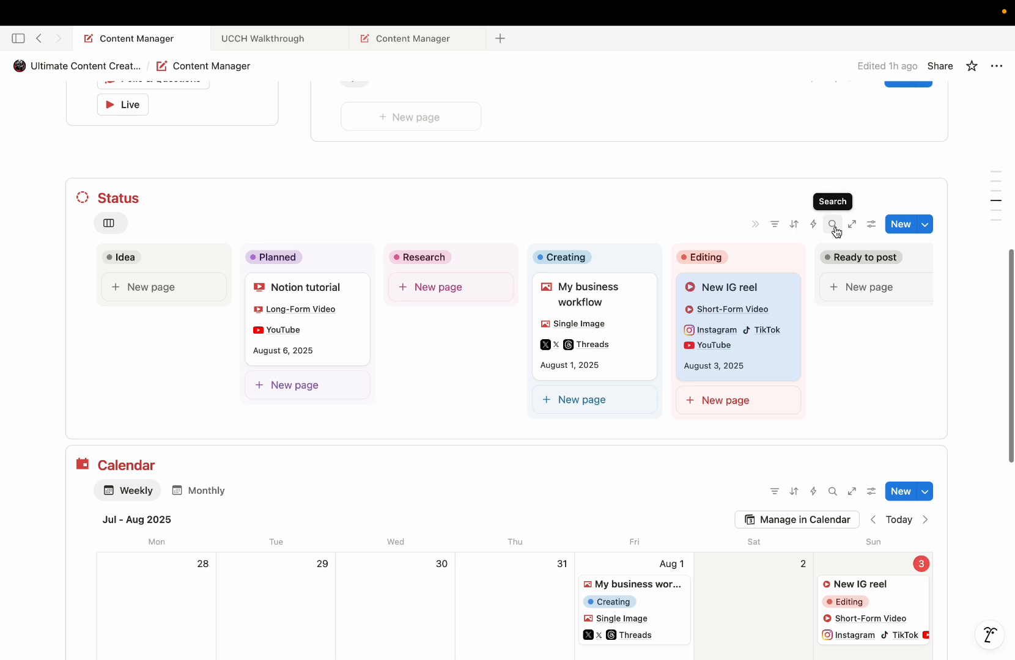
# - Look over the content Calendar's weekly layout and switch it to the monthly view
pyautogui.scroll(-2, 972, 408)
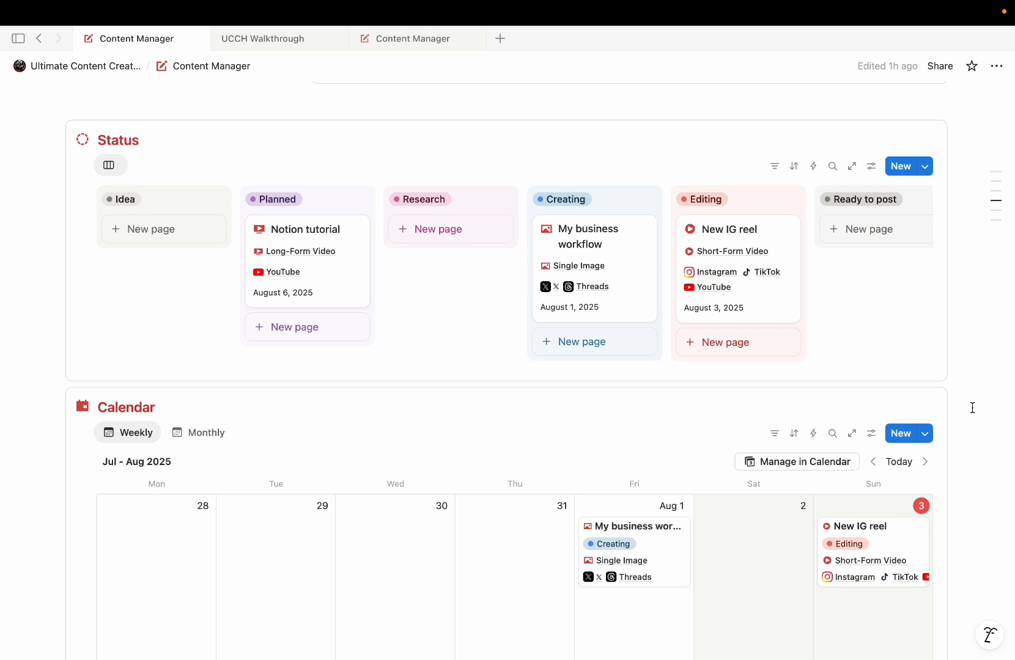
pyautogui.scroll(-2, 972, 408)
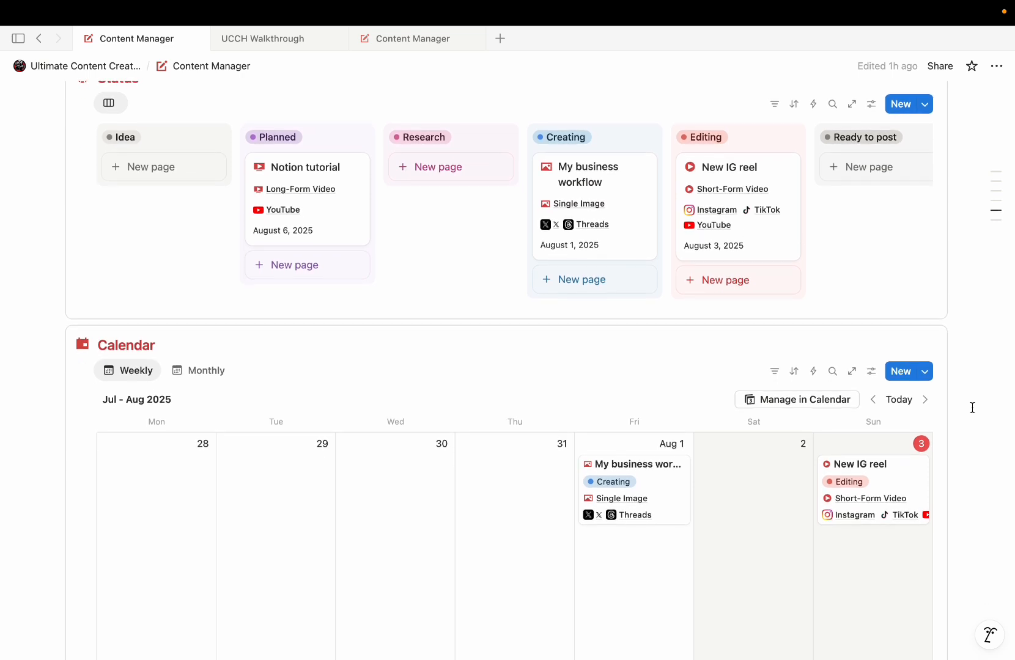
pyautogui.scroll(-8, 972, 408)
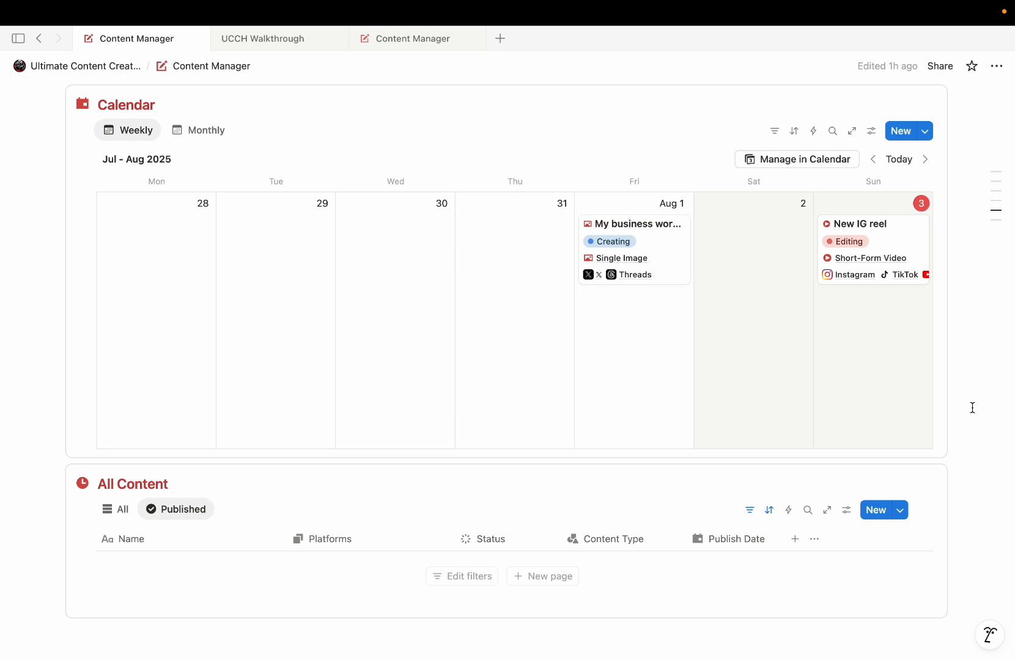
pyautogui.click(199, 131)
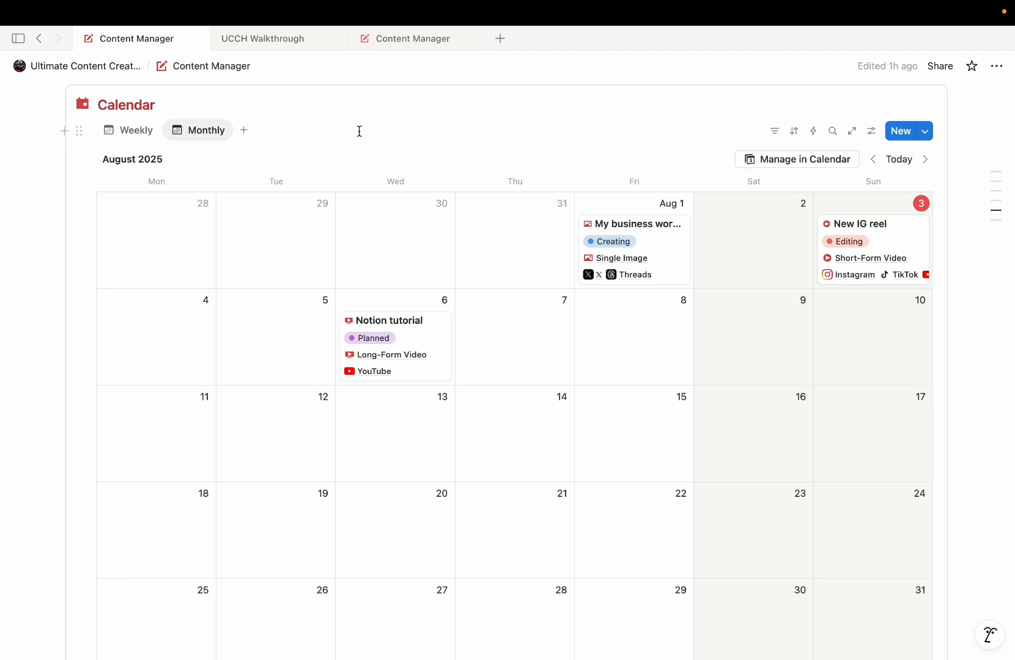
pyautogui.scroll(-6, 359, 131)
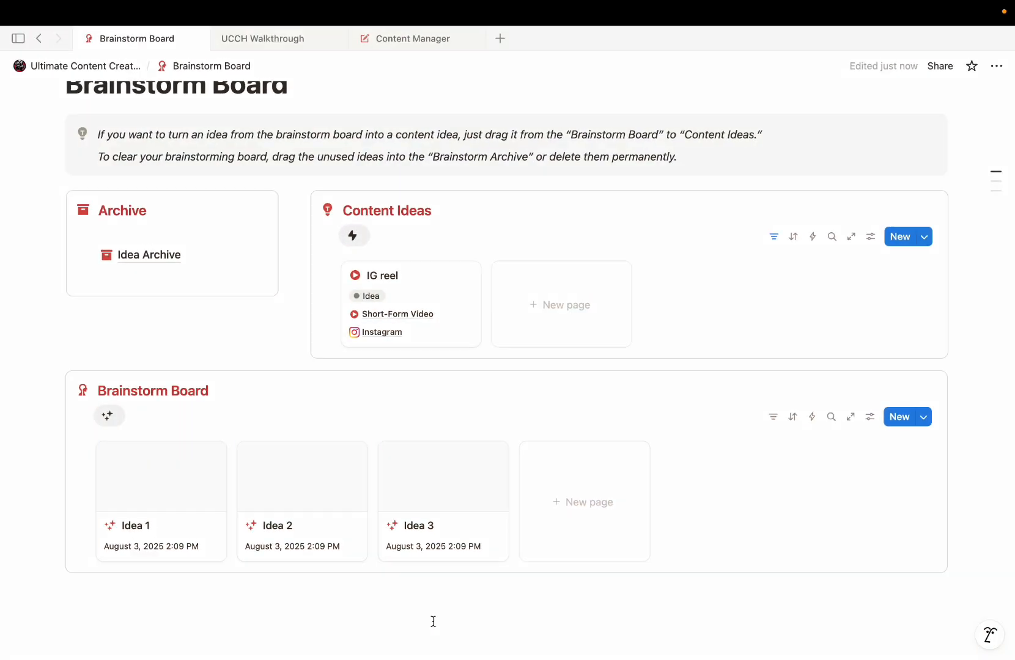
# - Add a new page named Idea 1 to the Brainstorm Board and close it
pyautogui.scroll(3, 433, 621)
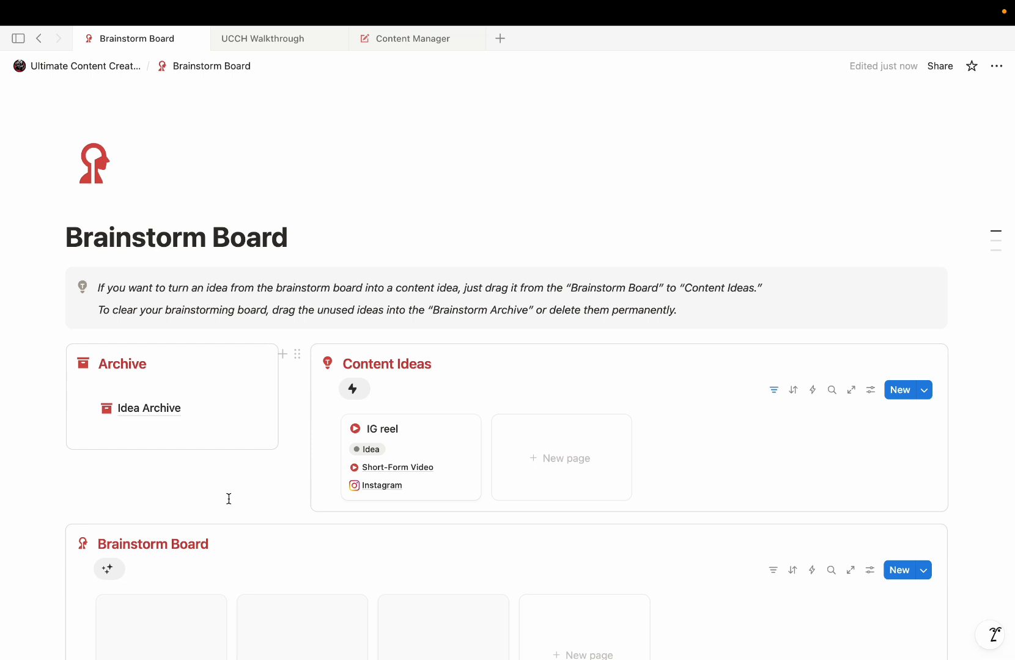
pyautogui.click(195, 553)
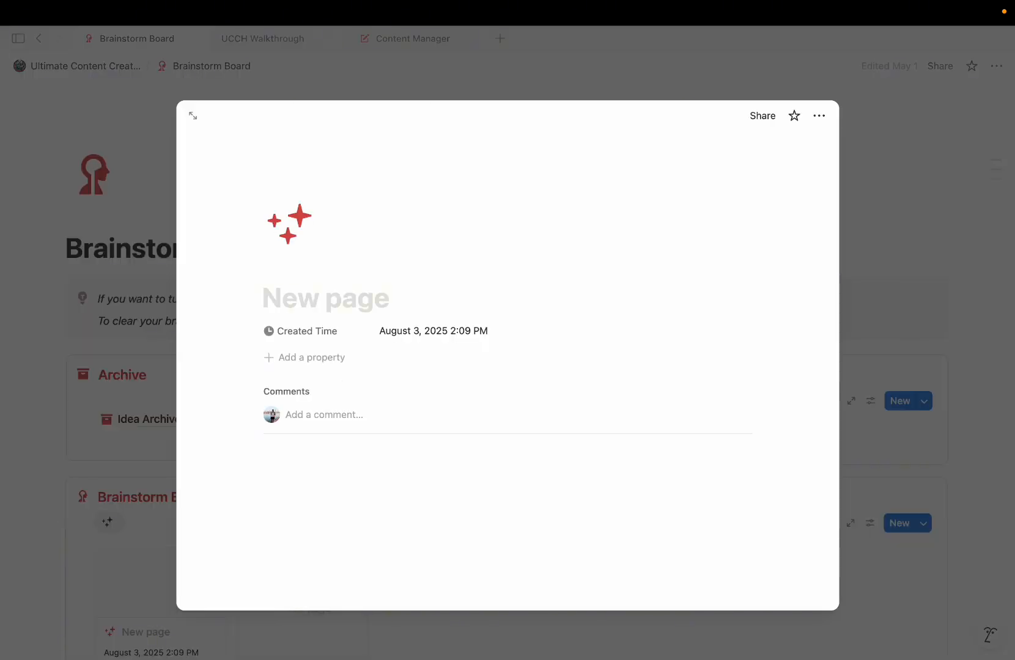
pyautogui.write('Idea 1')
pyautogui.click(41, 573)
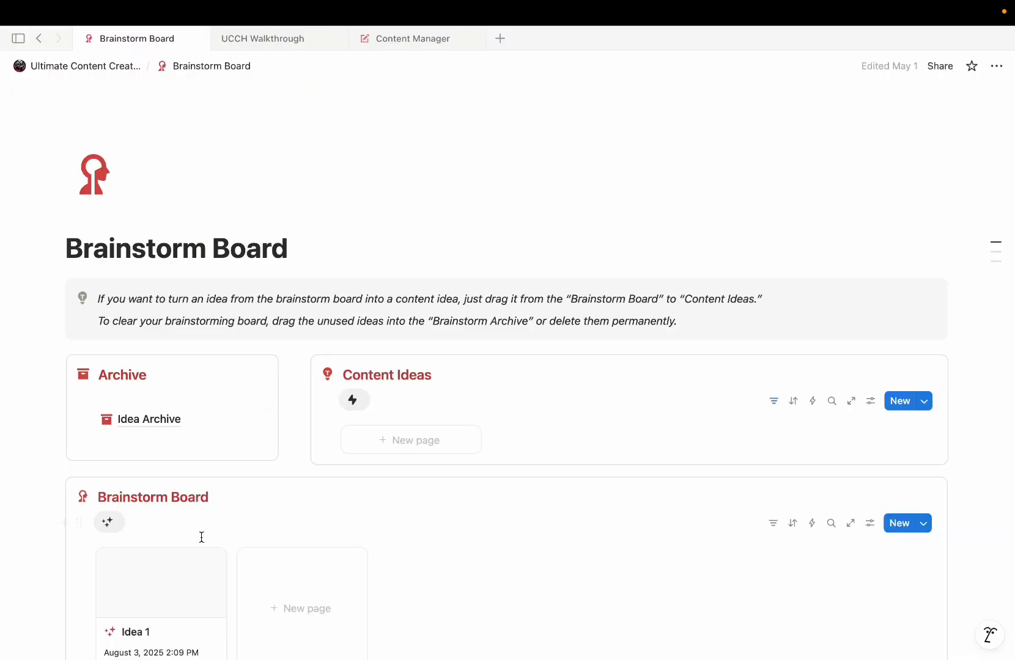
# - Add a second page named Idea 2 to the Brainstorm Board and close it
pyautogui.scroll(-3, 201, 537)
pyautogui.click(302, 541)
pyautogui.write('Ideas')
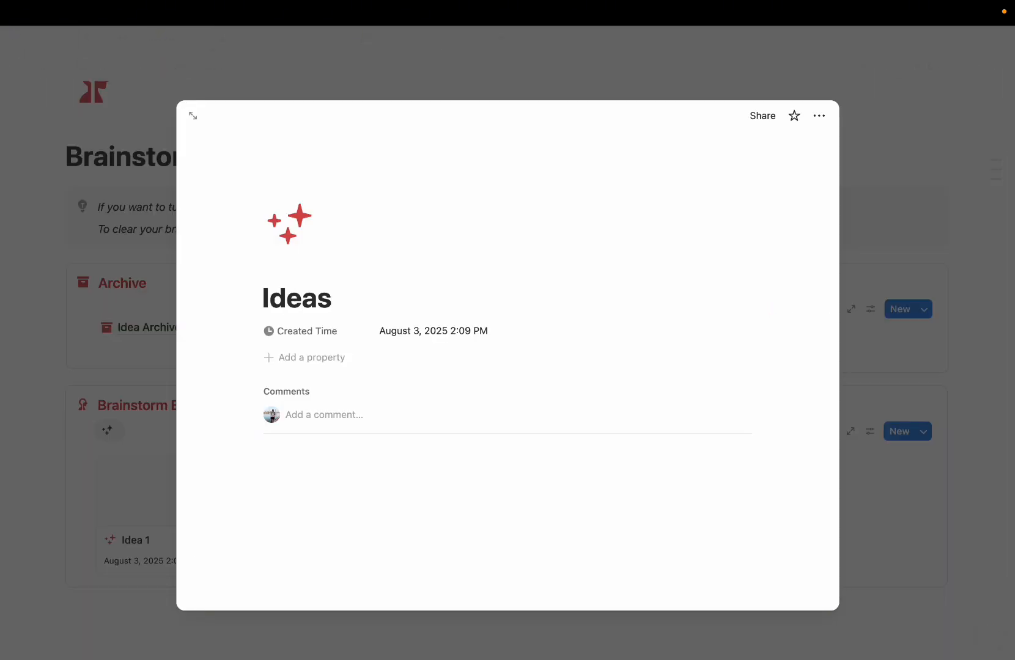
pyautogui.press('BackSpace')
pyautogui.write('2')
pyautogui.click(82, 531)
# - Add a third page named Idea 3 to the Brainstorm Board and close it
pyautogui.click(471, 517)
pyautogui.write('Id')
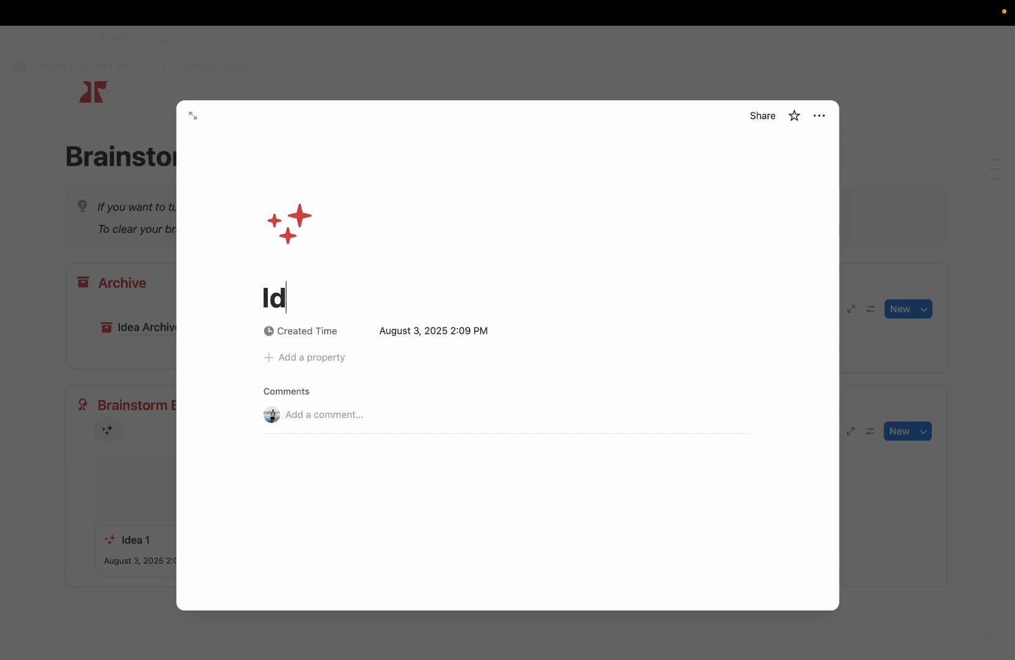
pyautogui.write('ea 3')
pyautogui.press('Escape')
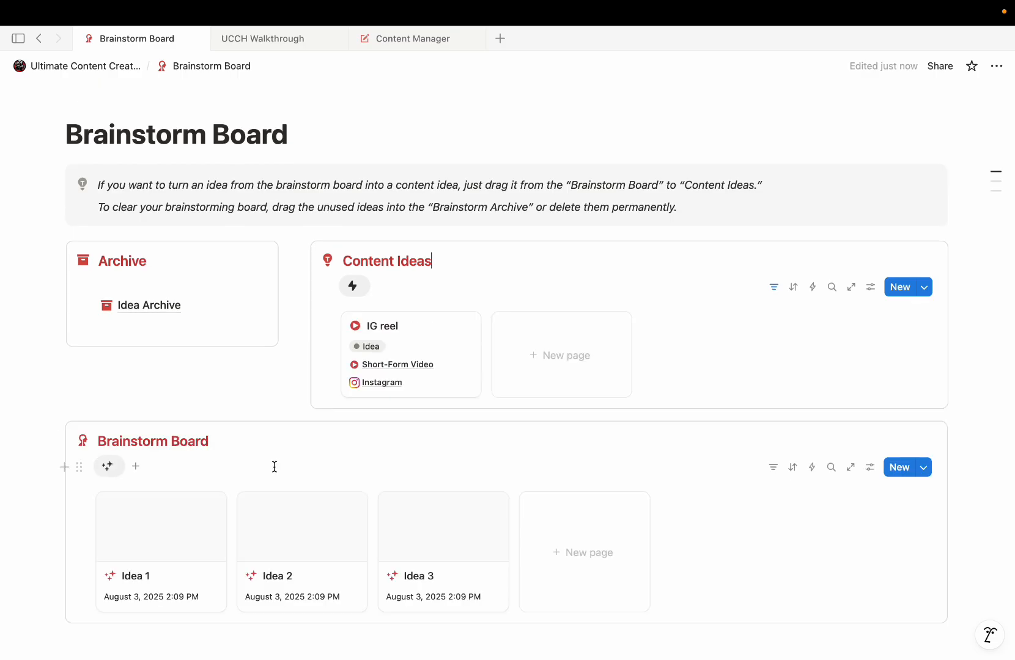
# - Move Idea 2 from the Brainstorm Board to Content Ideas and apply the long-form video template to it
pyautogui.moveTo(290, 558); pyautogui.dragTo(485, 364)
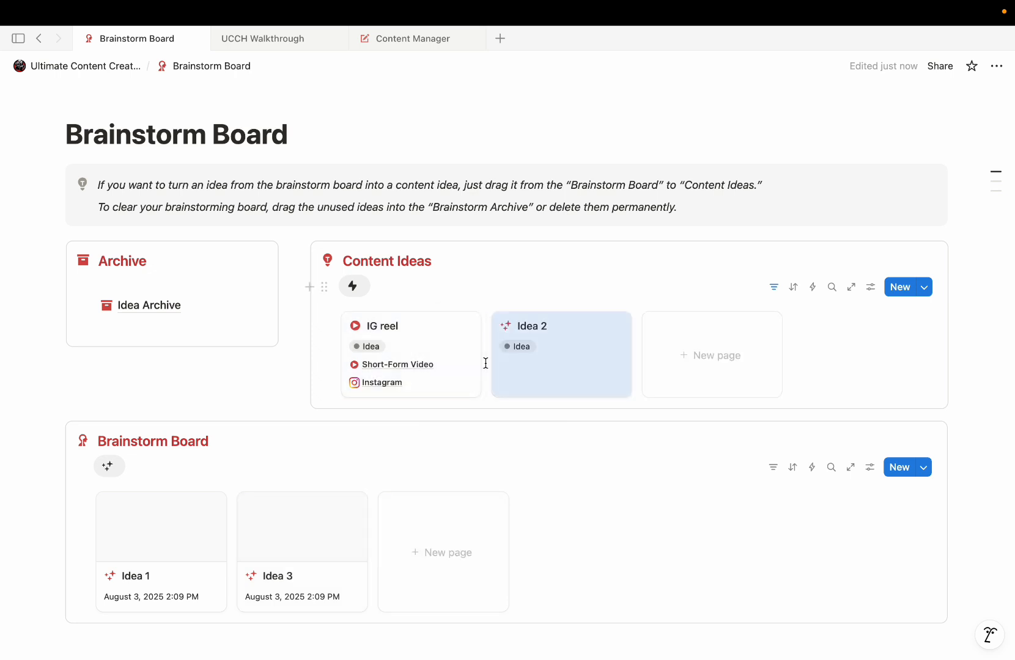
pyautogui.click(525, 379)
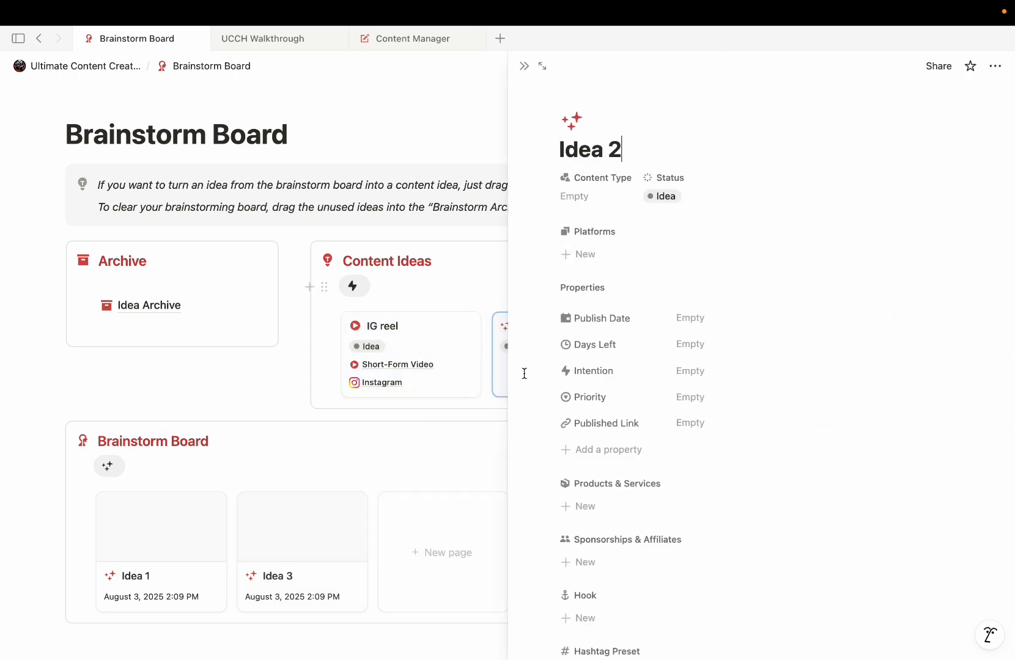
pyautogui.scroll(-10, 525, 374)
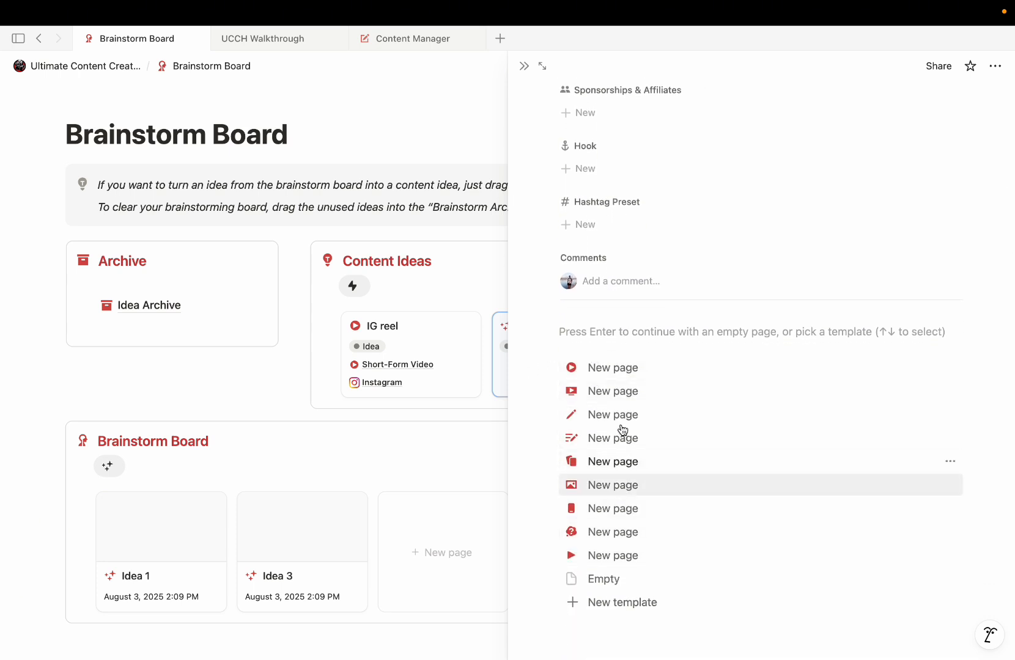
pyautogui.click(624, 394)
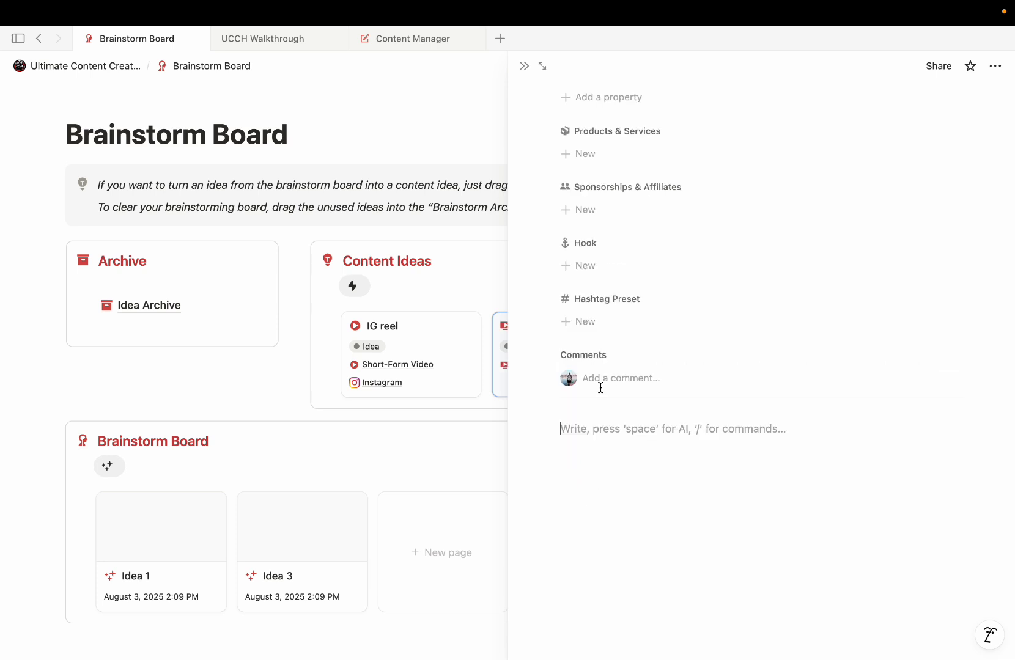
pyautogui.scroll(10, 575, 393)
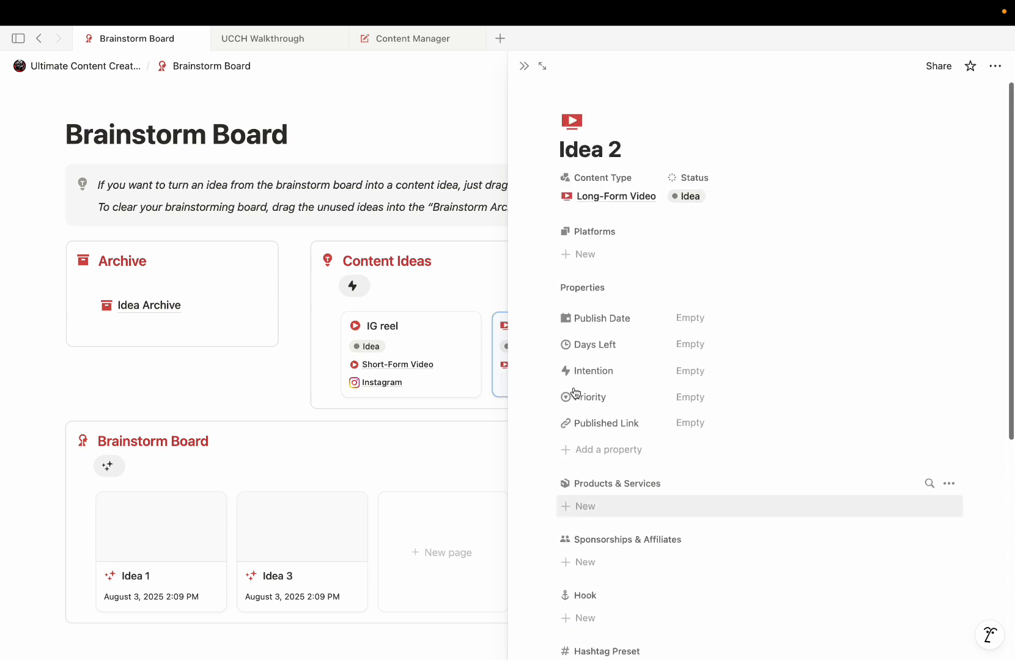
# - Link Idea 2 to the YouTube platform and close the entry
pyautogui.click(579, 230)
pyautogui.click(623, 364)
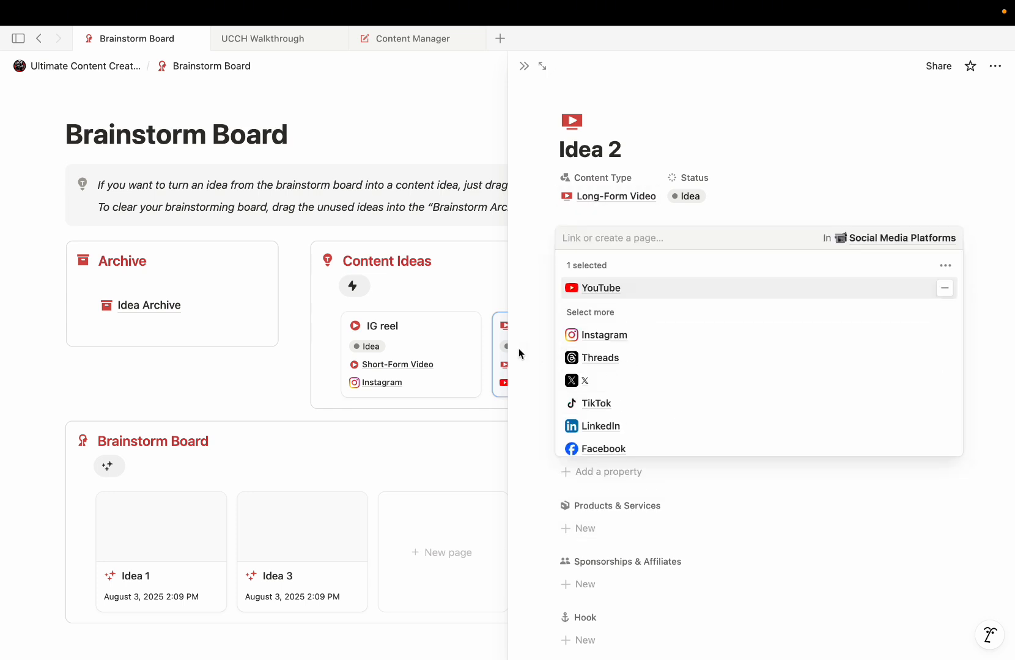
pyautogui.click(518, 352)
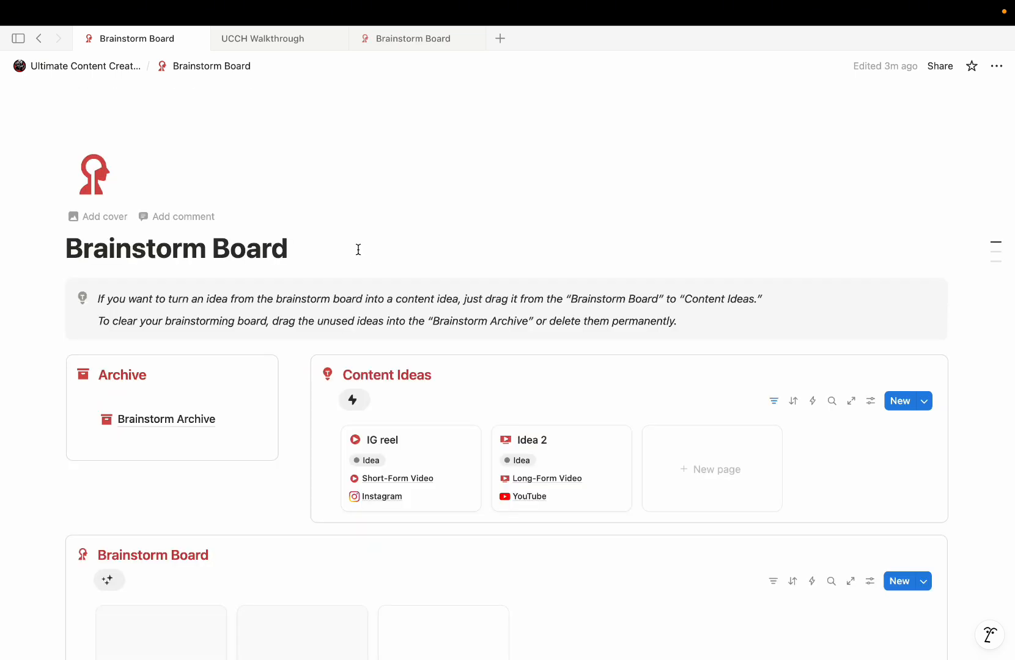
# - Look over the Brainstorm Board, and examine the follower total and social media platform cards on the Platforms page
pyautogui.scroll(-2, 357, 250)
pyautogui.scroll(-2, 359, 250)
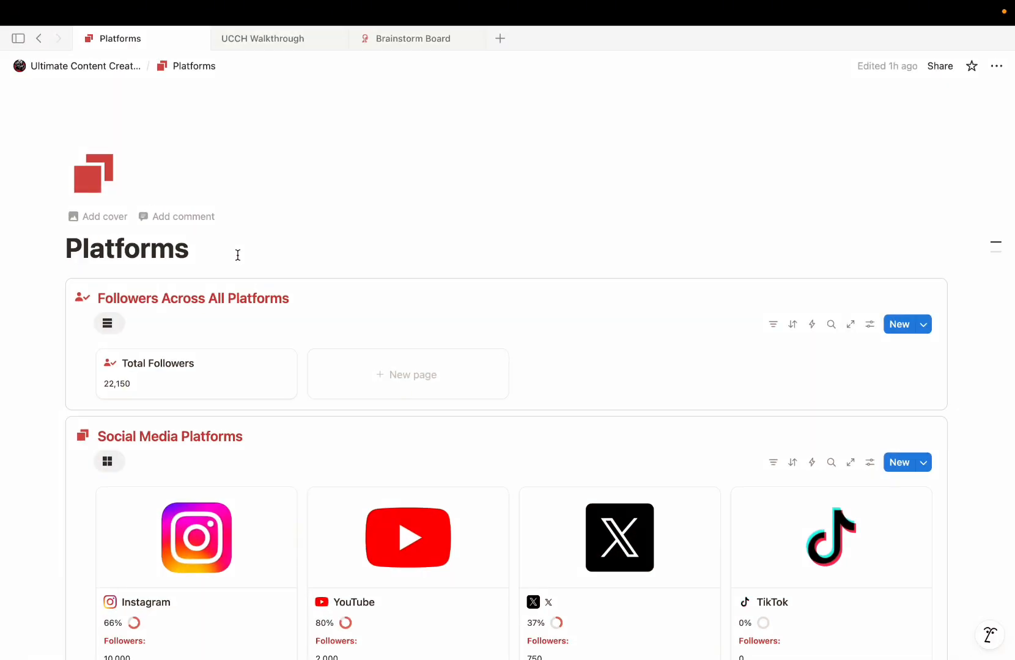
pyautogui.scroll(-5, 330, 299)
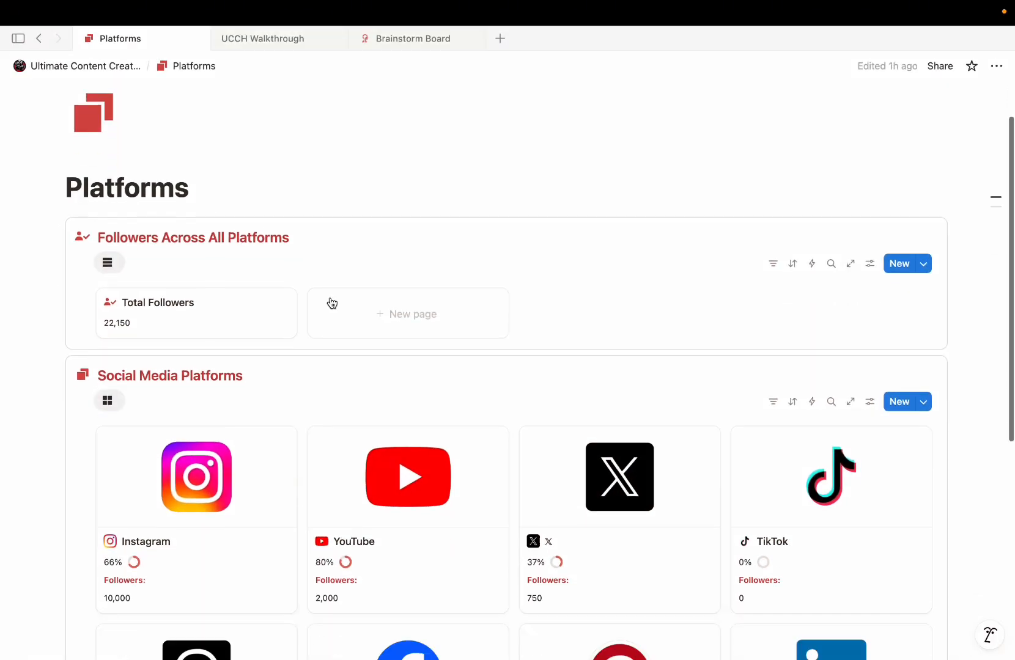
pyautogui.scroll(-2, 331, 300)
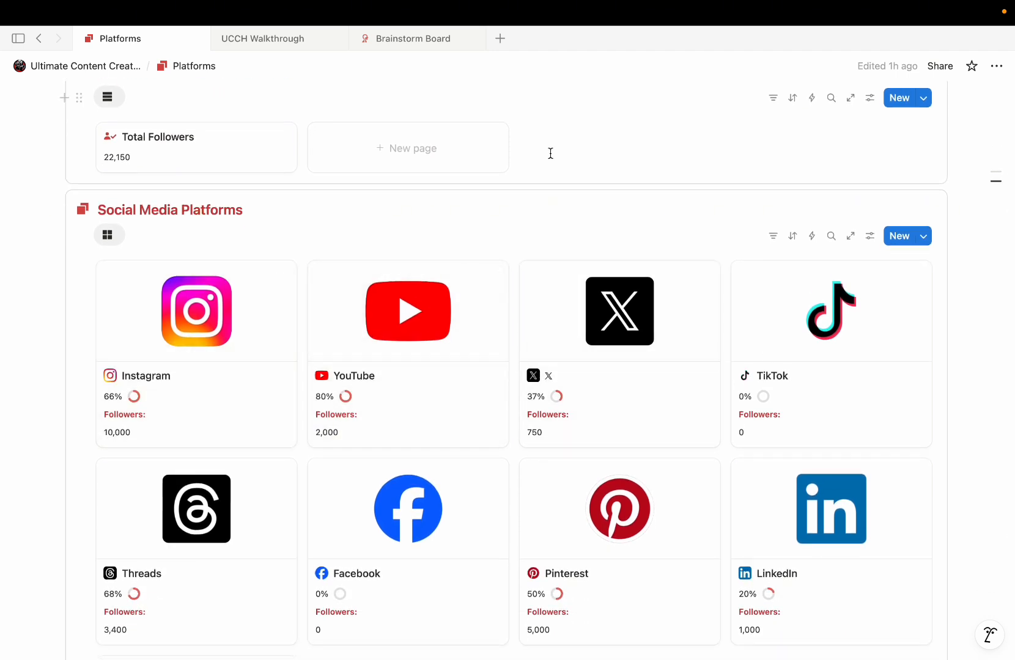
pyautogui.scroll(2, 551, 152)
pyautogui.scroll(3, 551, 153)
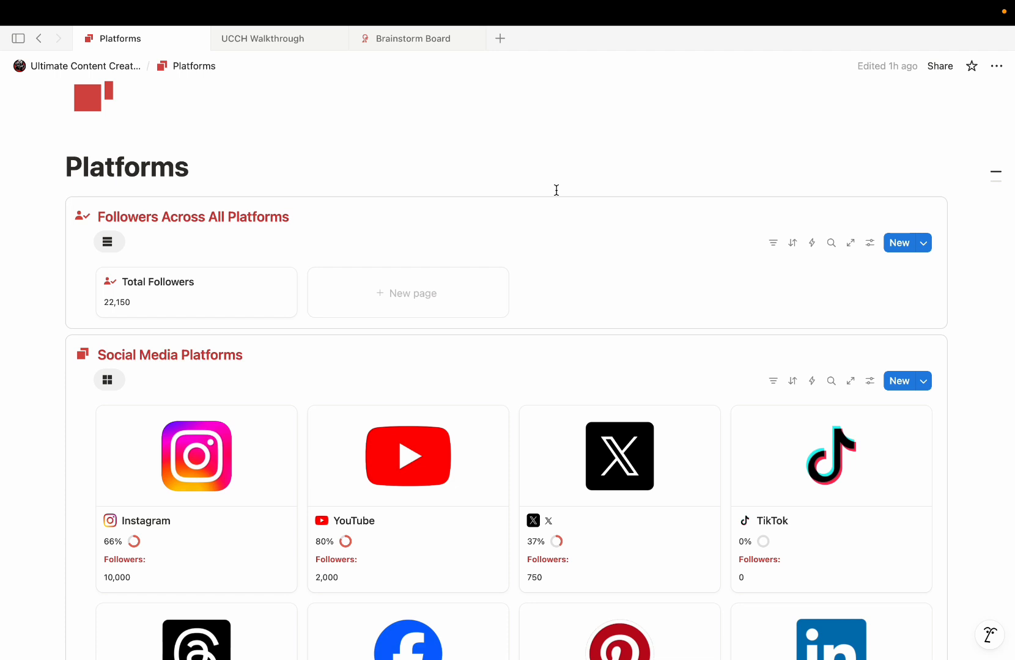
pyautogui.scroll(-2, 557, 190)
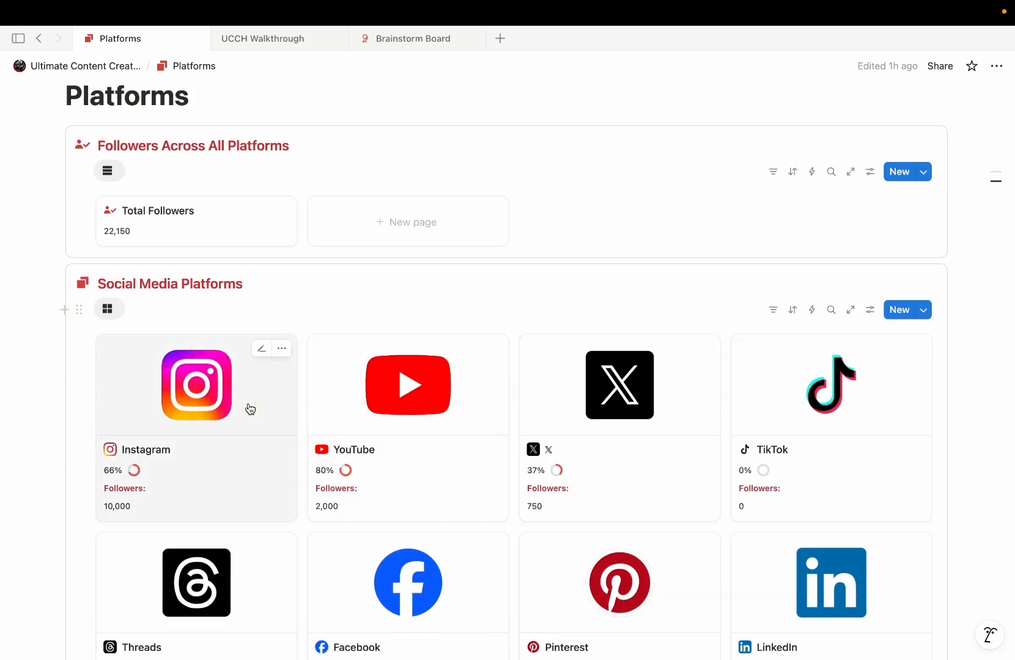
# - Open the Instagram platform page and examine its follower properties, Content Manager, Published Content and Inspirational Content sections
pyautogui.click(249, 408)
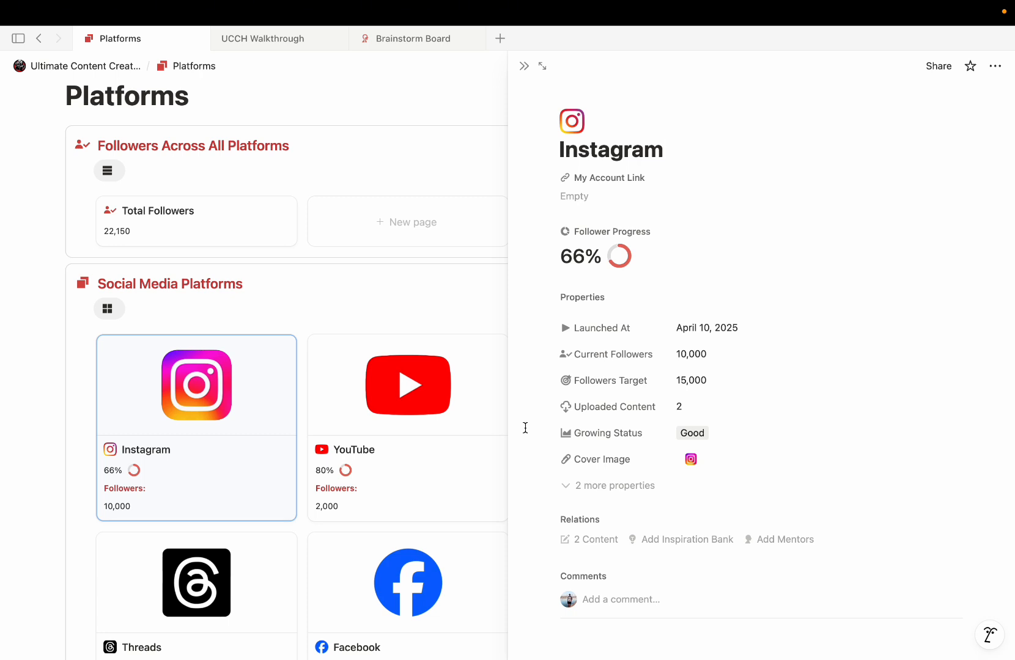
pyautogui.scroll(-5, 525, 427)
pyautogui.scroll(-3, 525, 428)
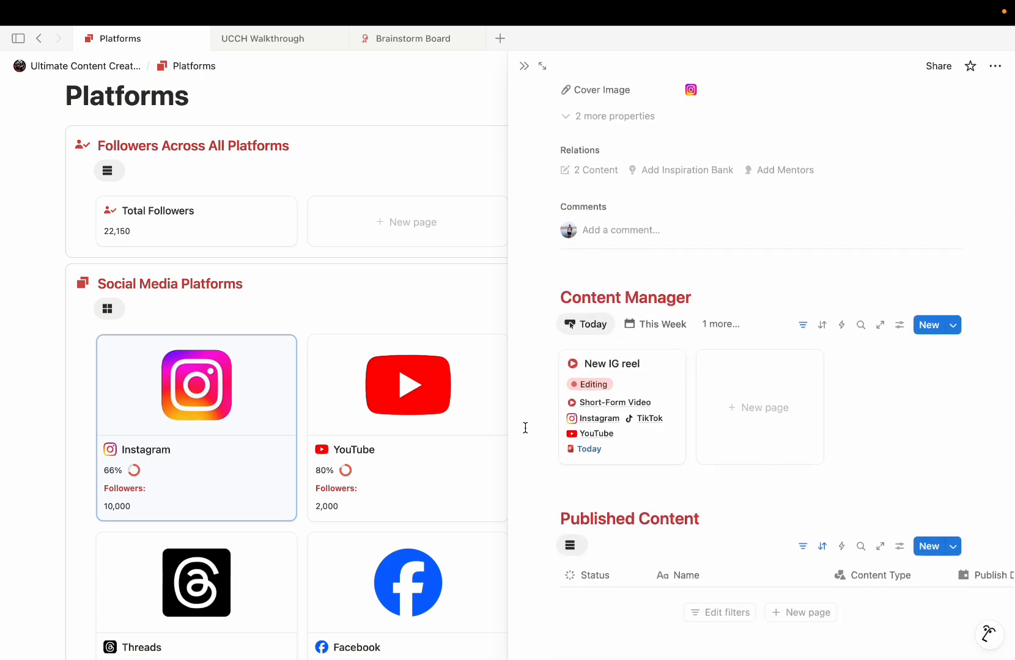
pyautogui.scroll(-4, 526, 344)
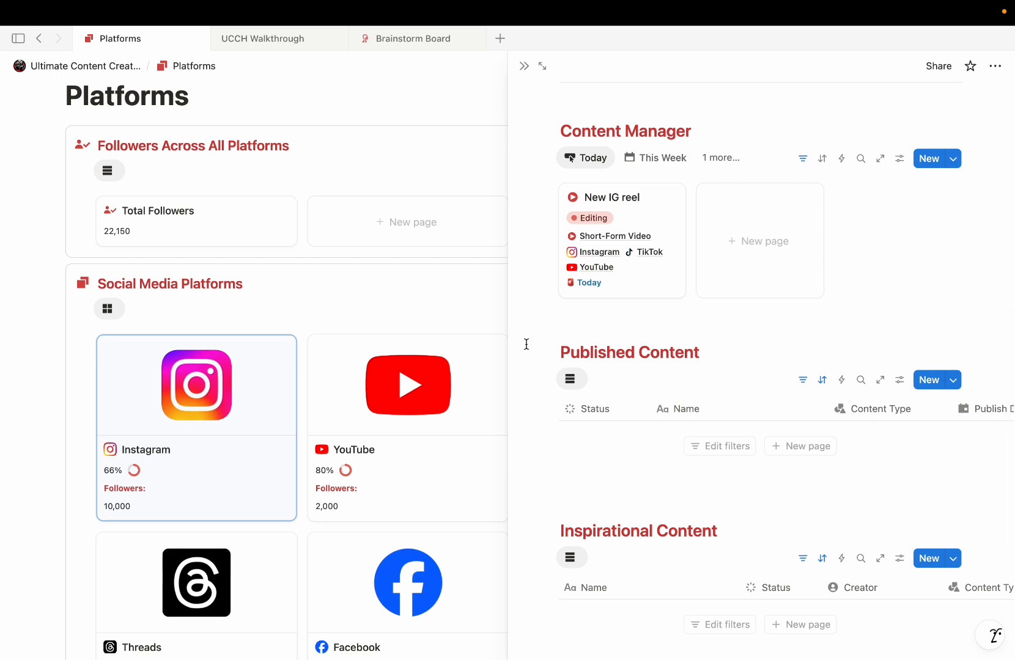
pyautogui.scroll(-6, 526, 344)
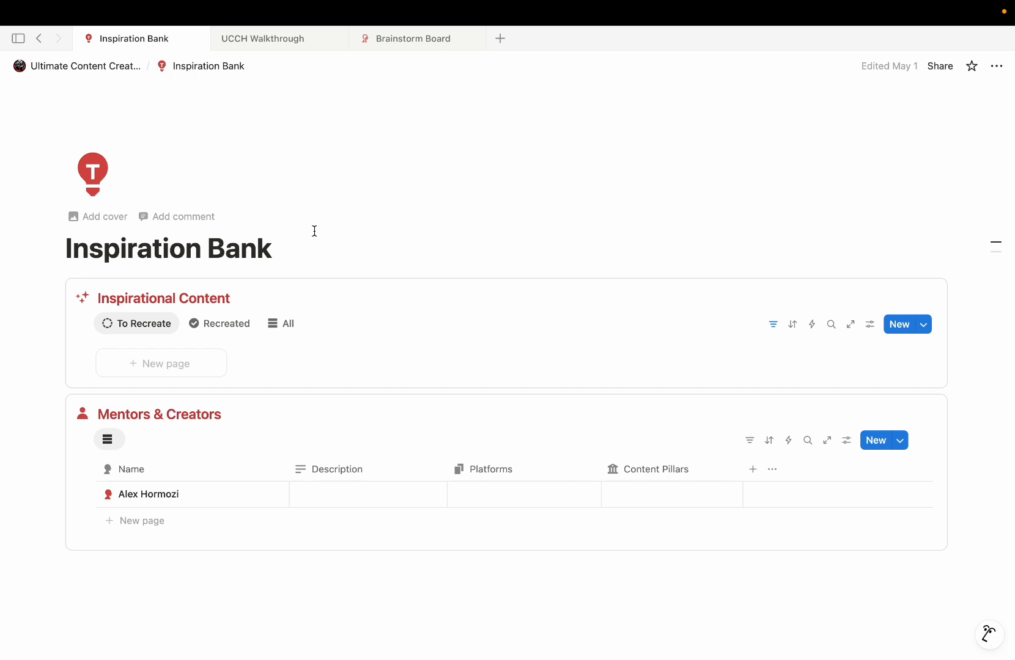
# - Add a page titled "New inspiration" to Inspirational Content in the Inspiration Bank
pyautogui.click(180, 365)
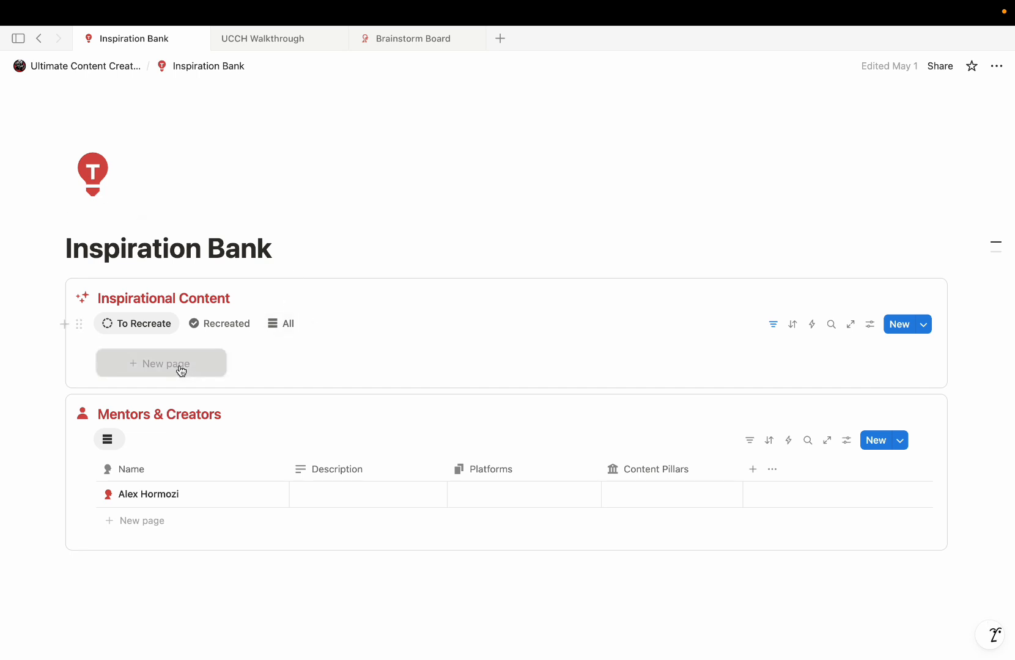
pyautogui.write('N')
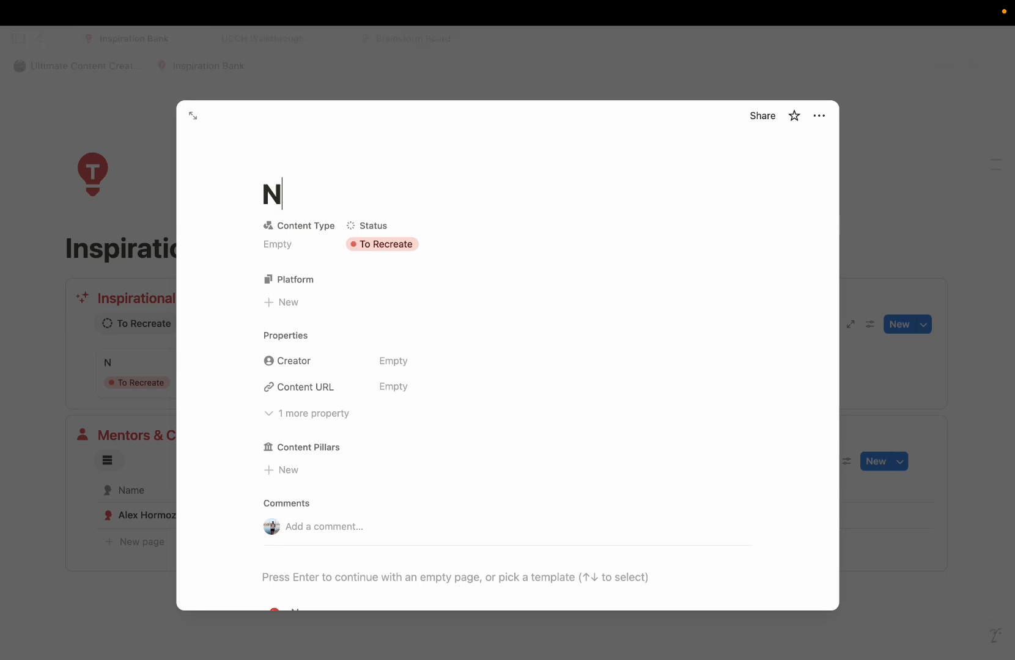
pyautogui.write('ew on')
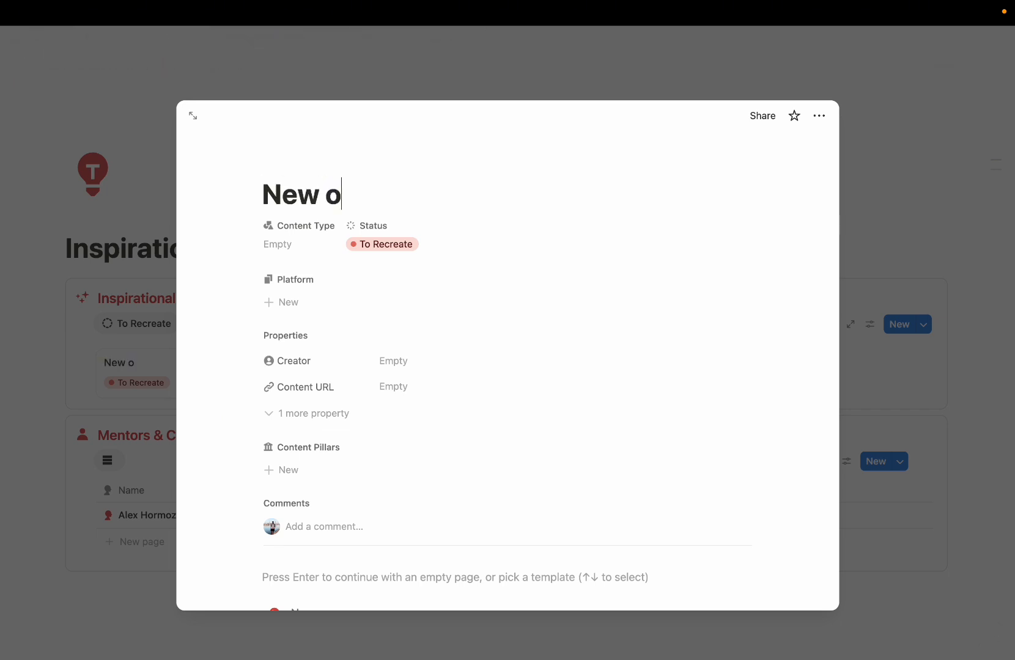
pyautogui.press('BackSpace')
pyautogui.press('BackSpace')
pyautogui.write('inspi')
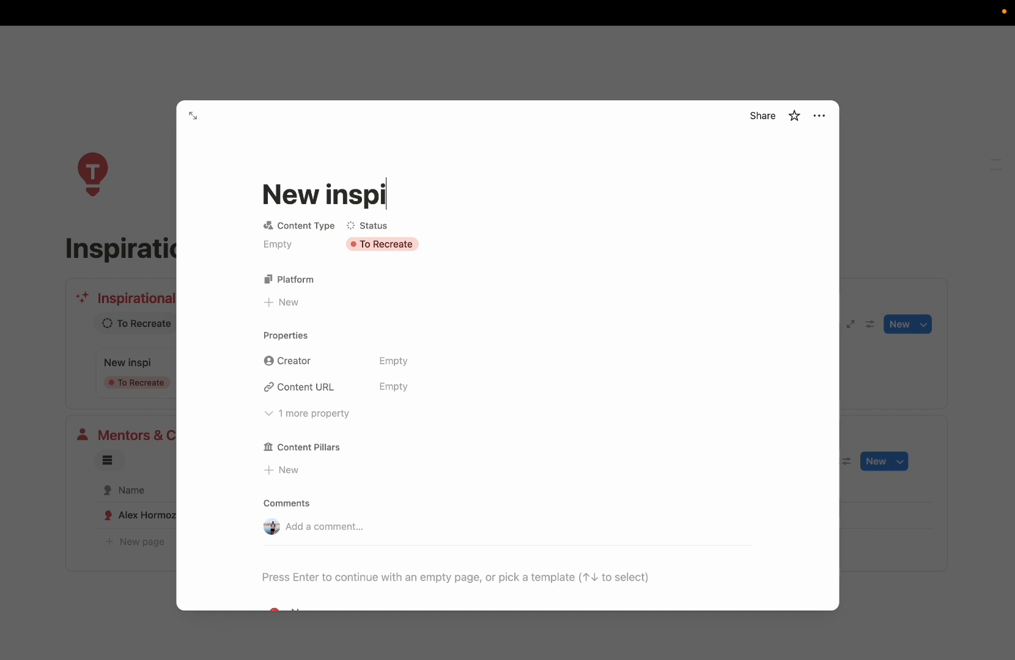
pyautogui.write('ration')
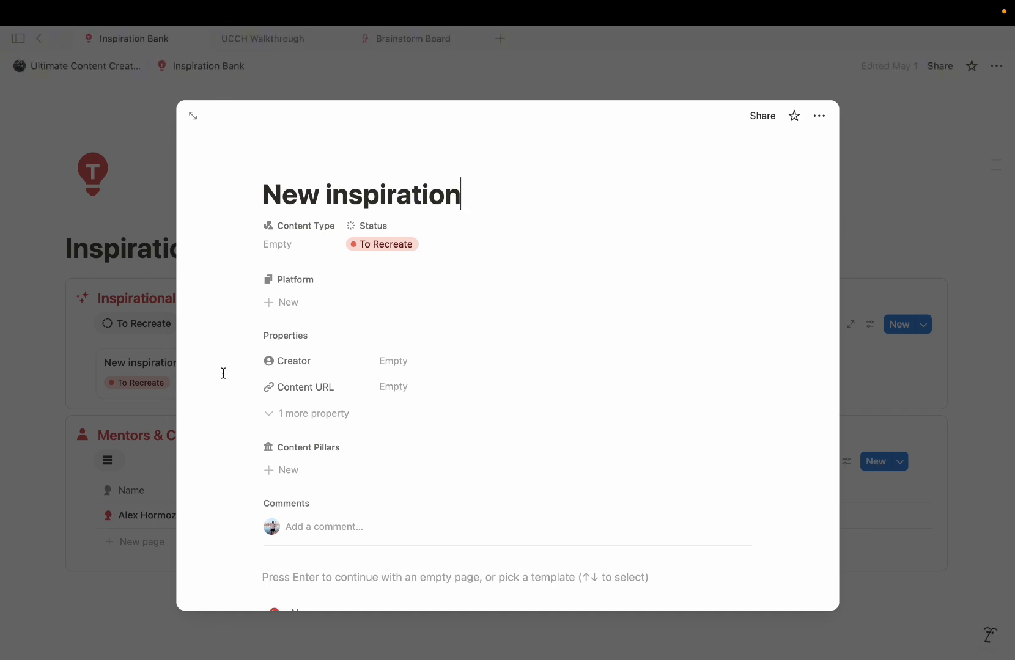
# - Set the New inspiration page's status to To Recreate and its content type to Short Written Post
pyautogui.click(384, 247)
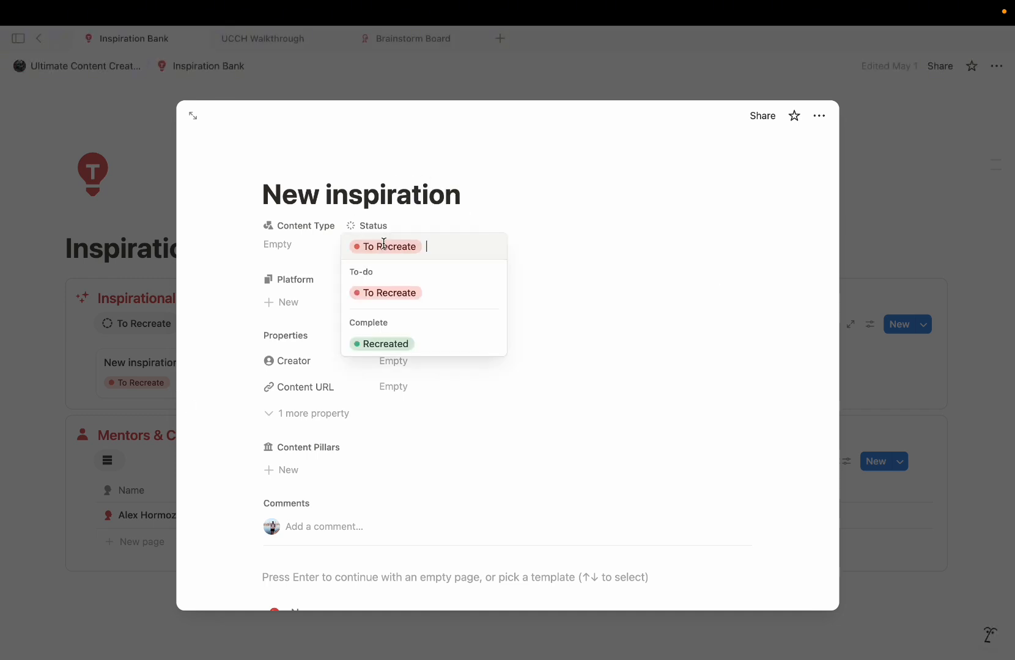
pyautogui.click(386, 296)
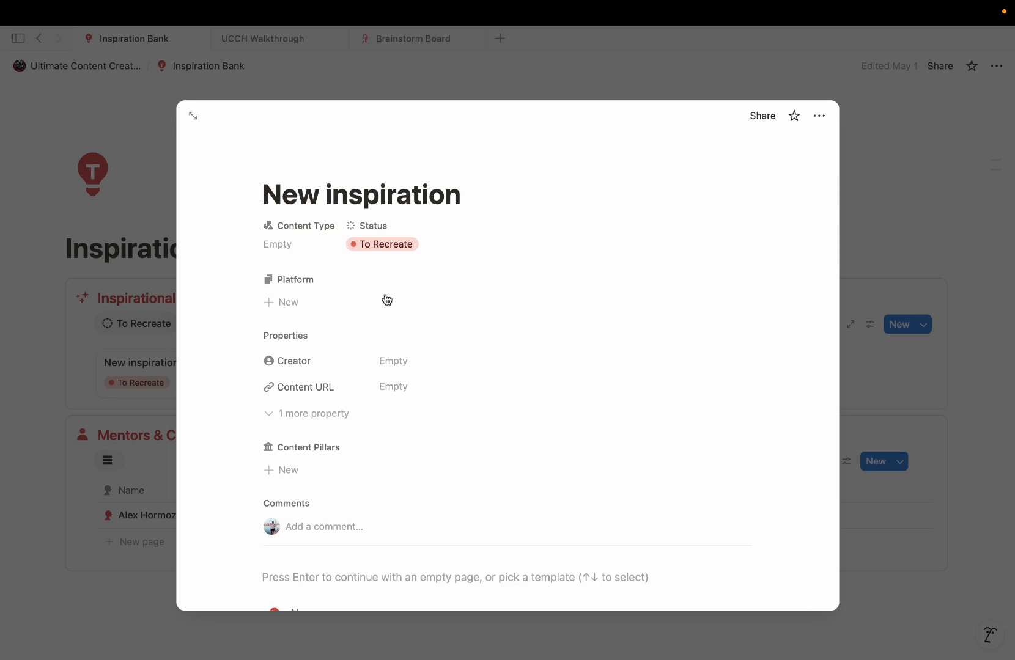
pyautogui.click(298, 250)
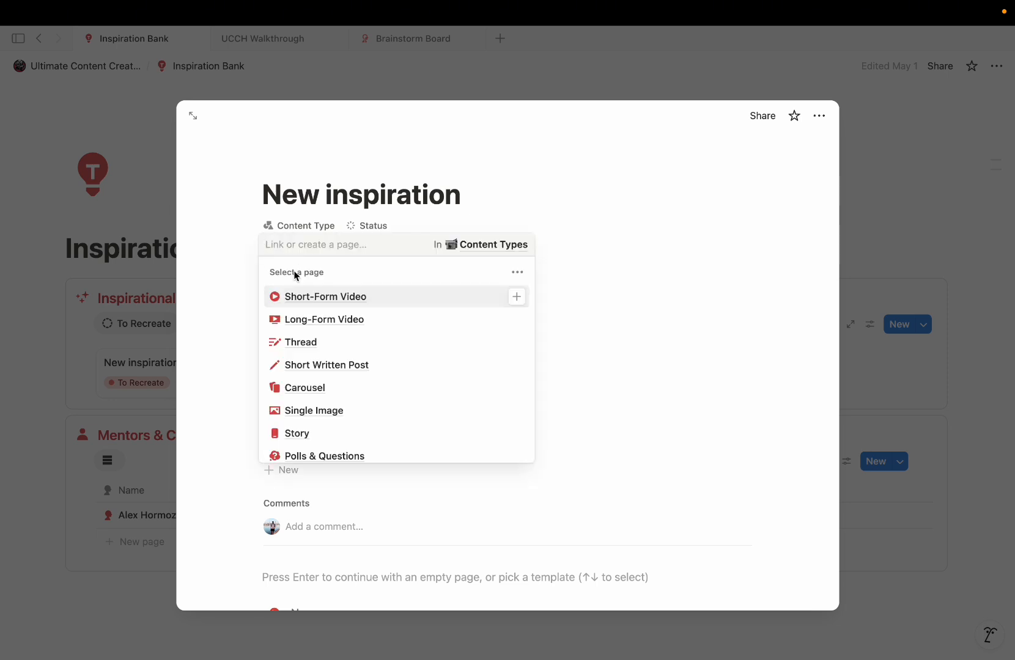
pyautogui.click(313, 363)
pyautogui.click(244, 354)
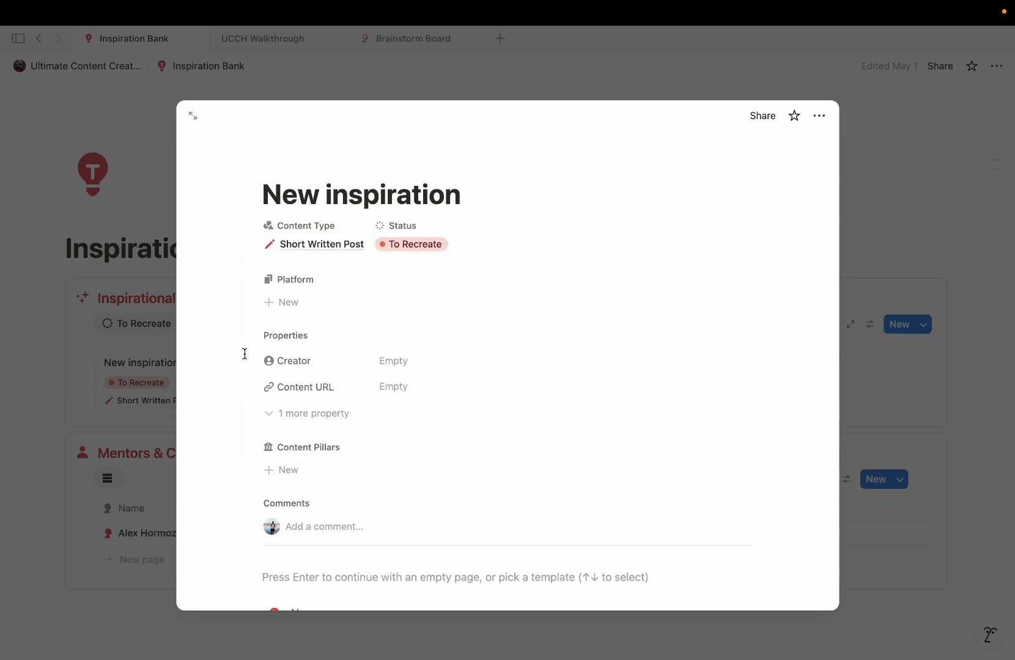
# - Link the New inspiration page to the X platform
pyautogui.scroll(-1, 244, 354)
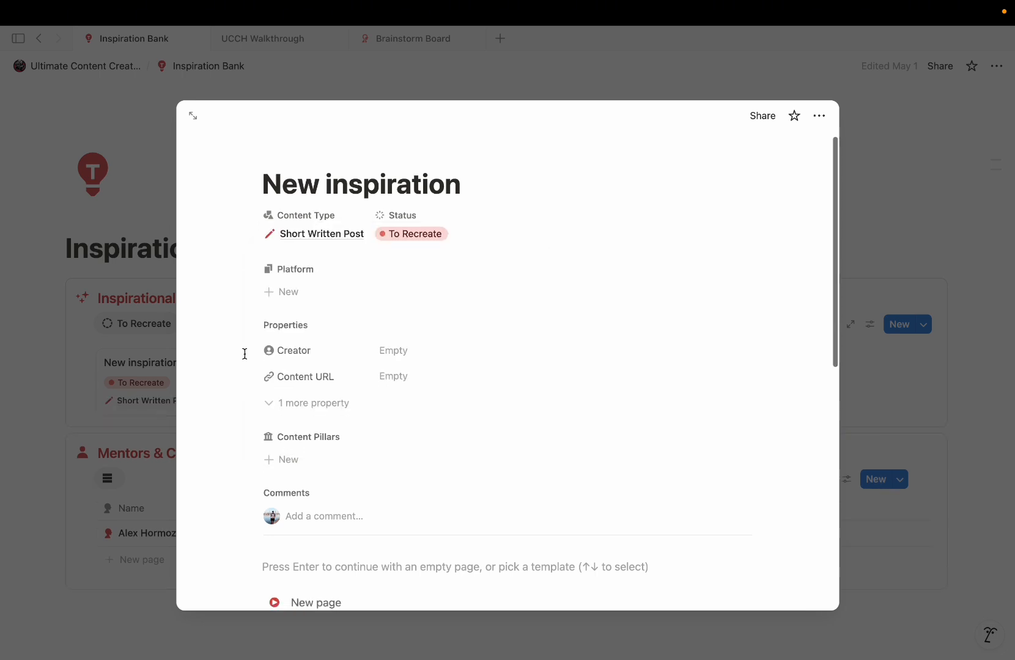
pyautogui.click(712, 276)
pyautogui.click(395, 401)
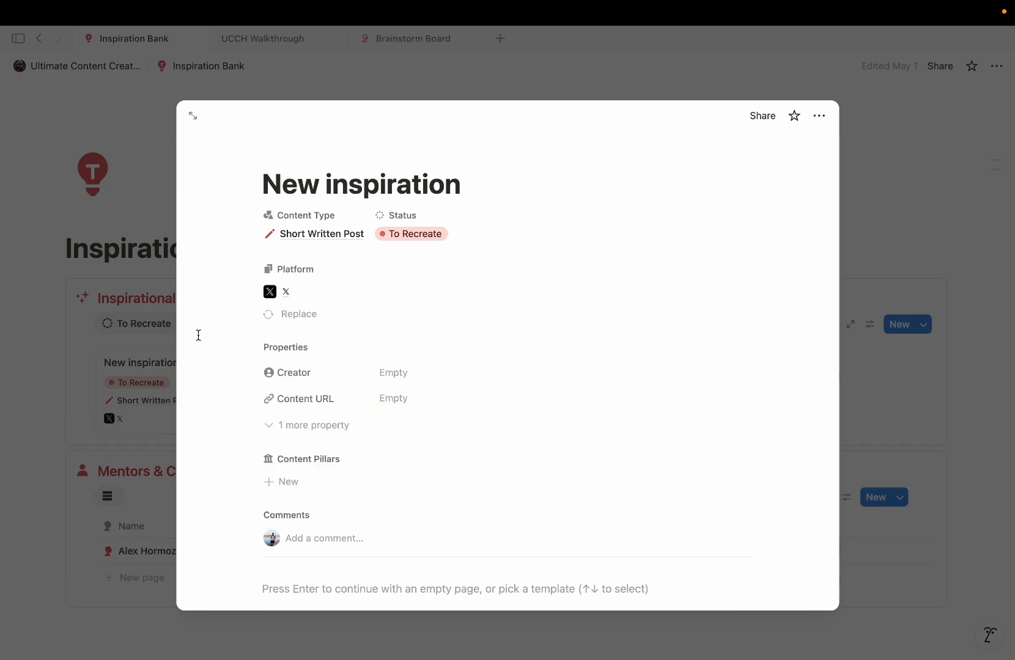
# - Set Alex Hormozi as the creator of the New inspiration page and close the page
pyautogui.scroll(-3, 245, 365)
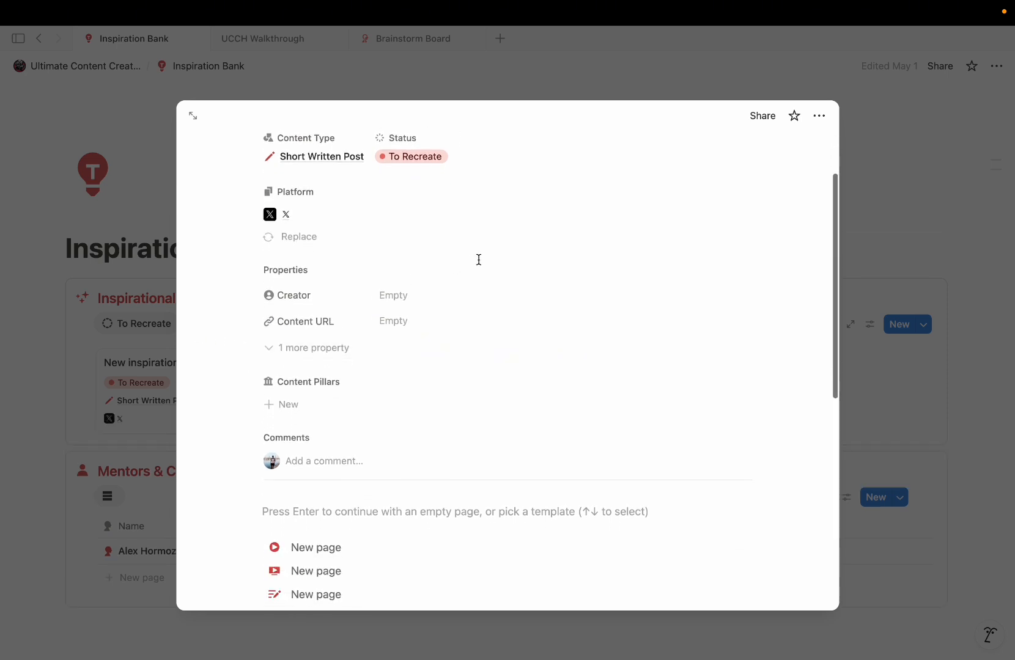
pyautogui.click(438, 294)
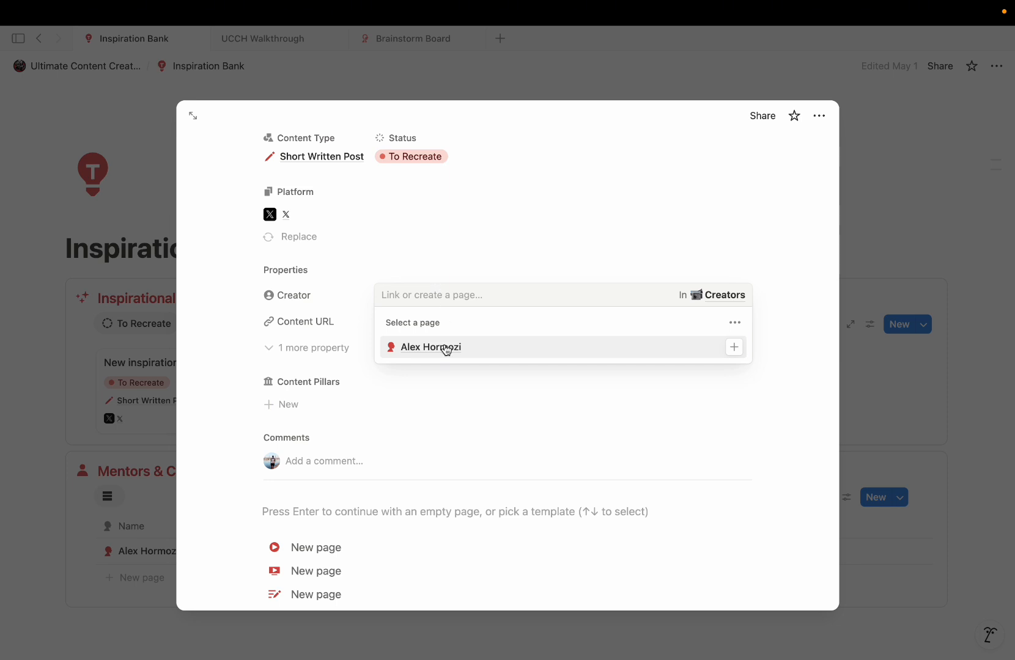
pyautogui.click(444, 346)
pyautogui.press('Escape')
pyautogui.press('Escape')
# - Look through the Recreated and All views of Inspirational Content
pyautogui.scroll(-1, 226, 335)
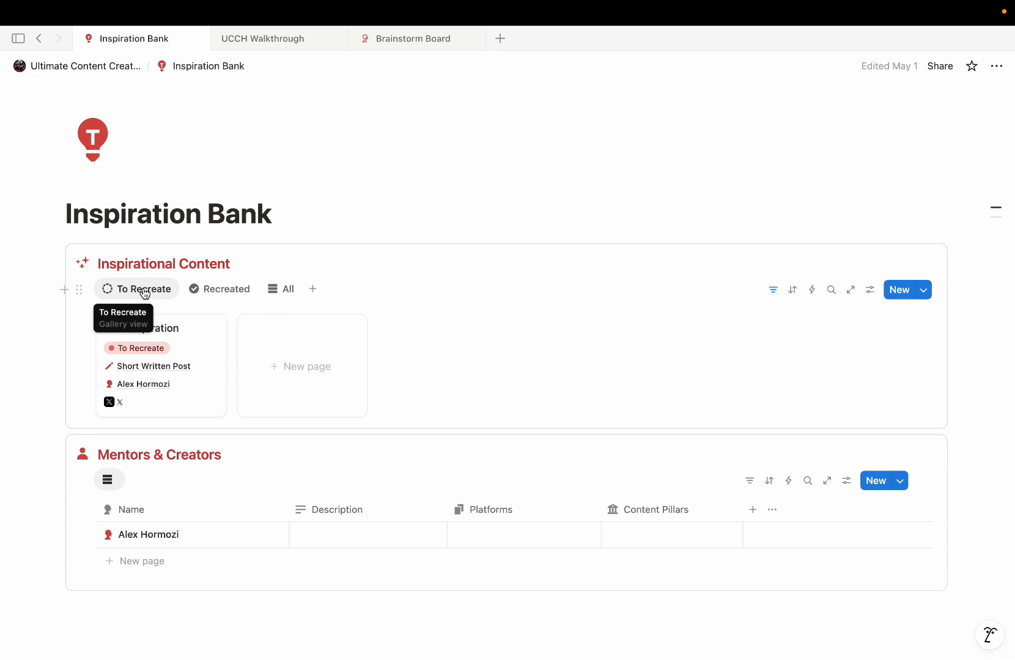
pyautogui.click(208, 290)
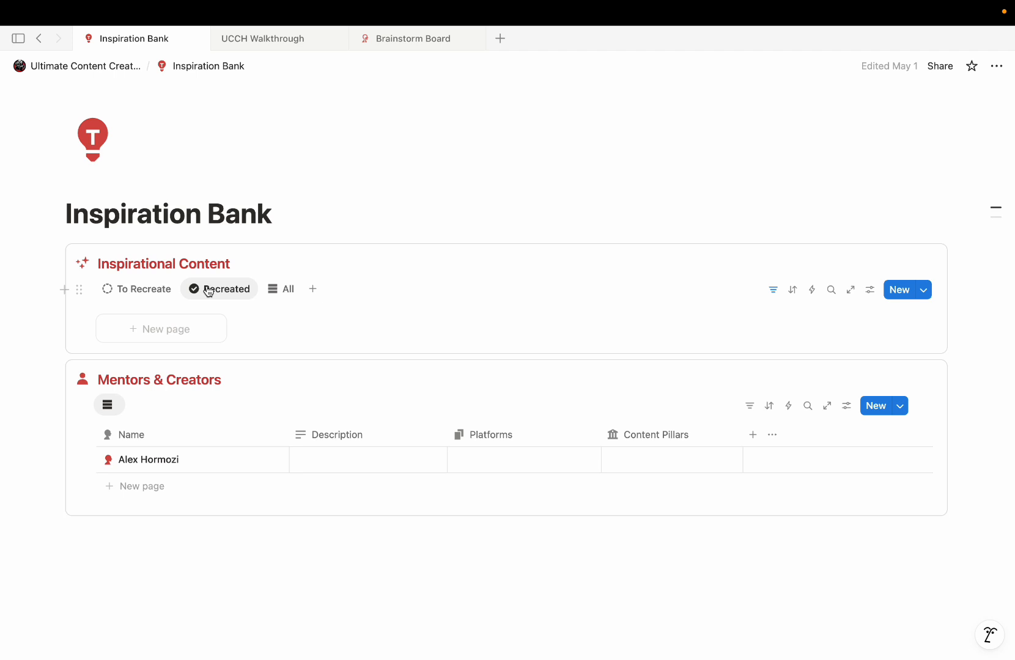
pyautogui.click(282, 292)
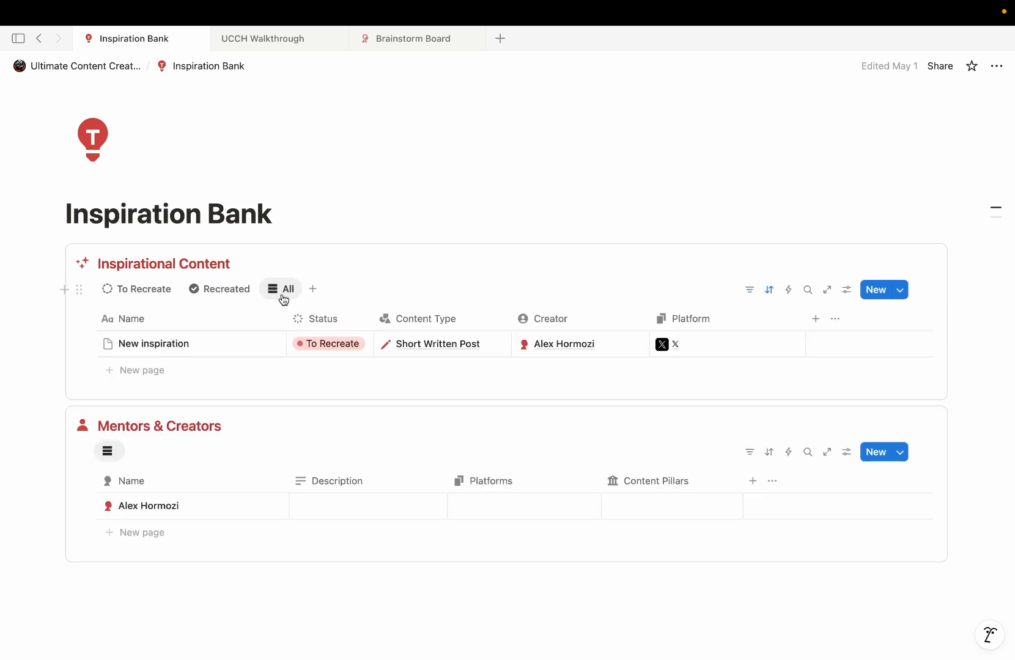
# - Open the Alex Hormozi entry under Mentors & Creators and examine its linked inspiration content and social media links
pyautogui.click(269, 495)
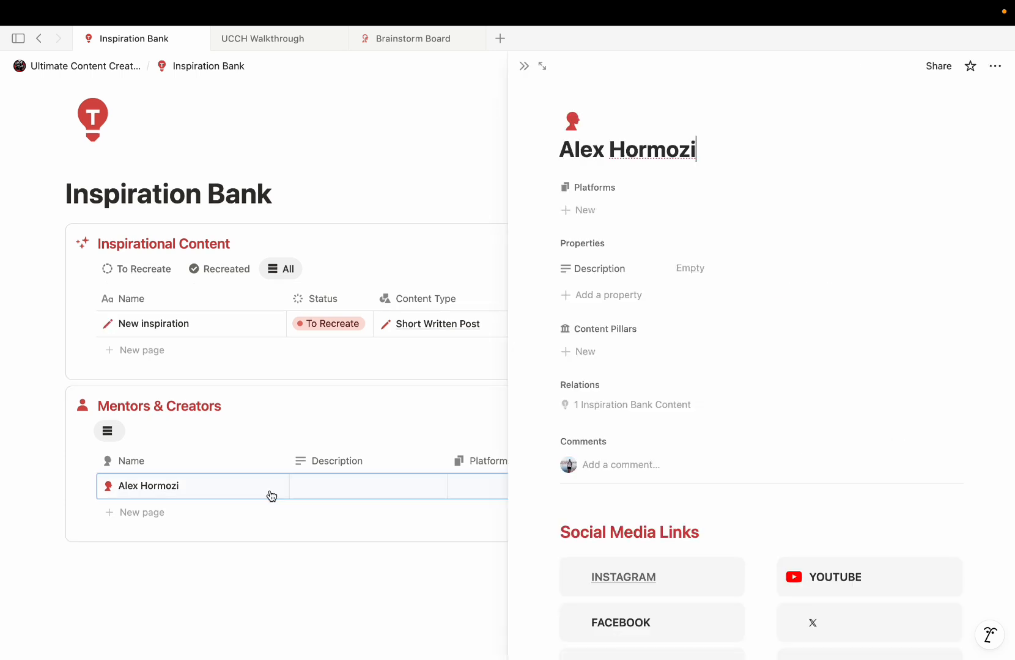
pyautogui.scroll(-1, 517, 447)
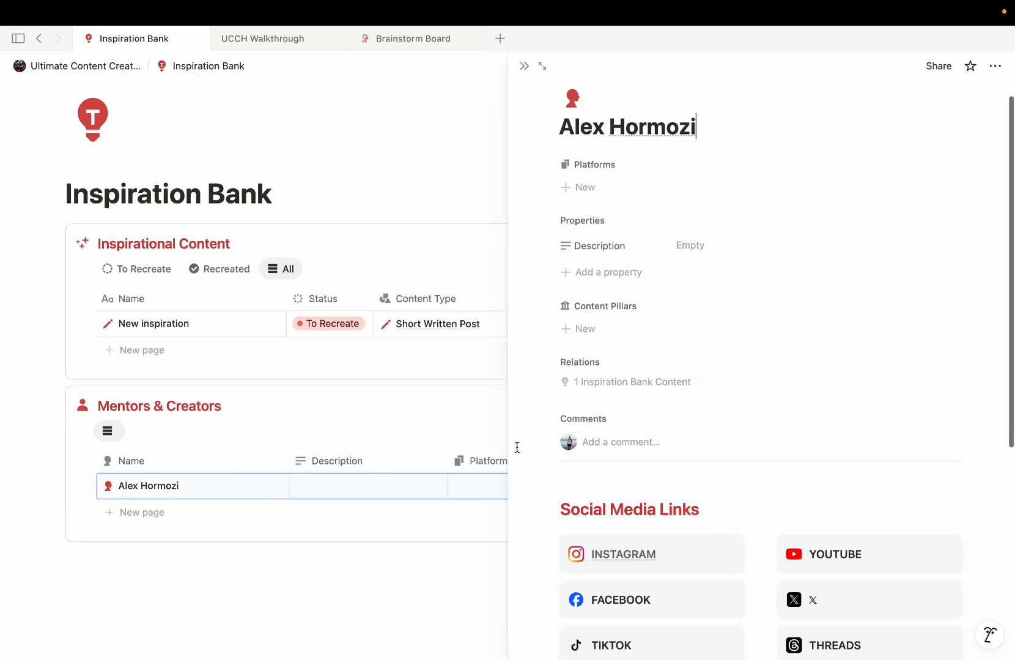
pyautogui.click(600, 386)
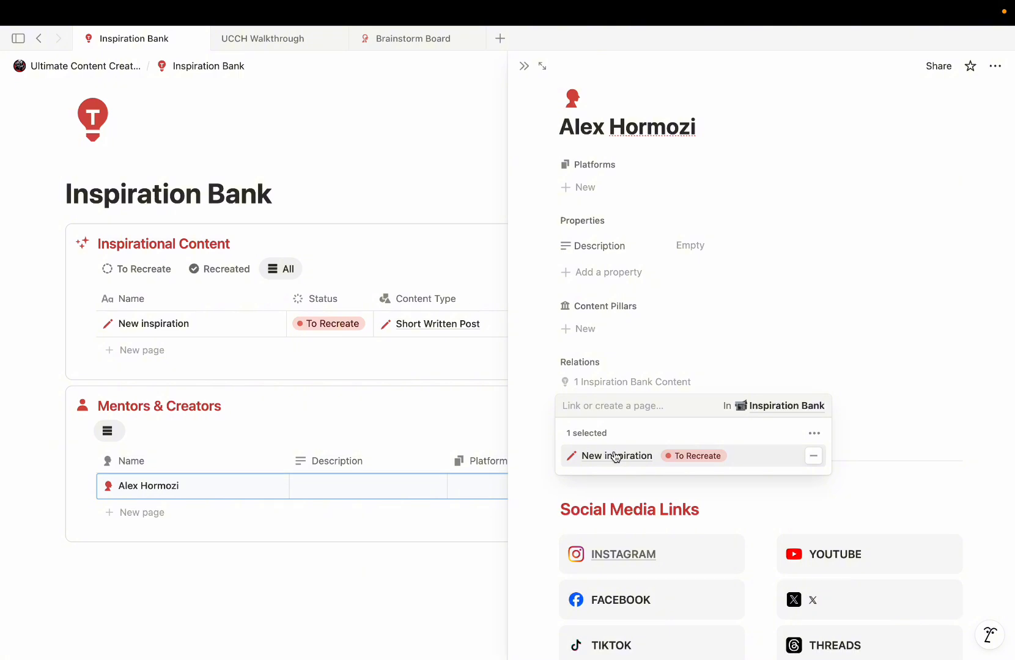
pyautogui.click(546, 459)
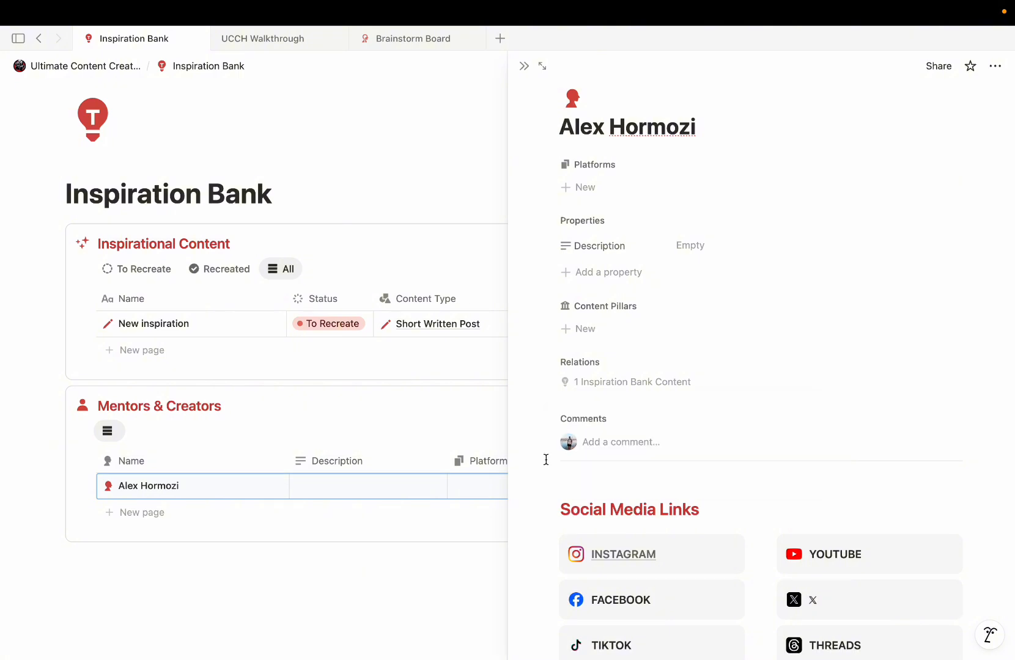
pyautogui.scroll(-5, 546, 458)
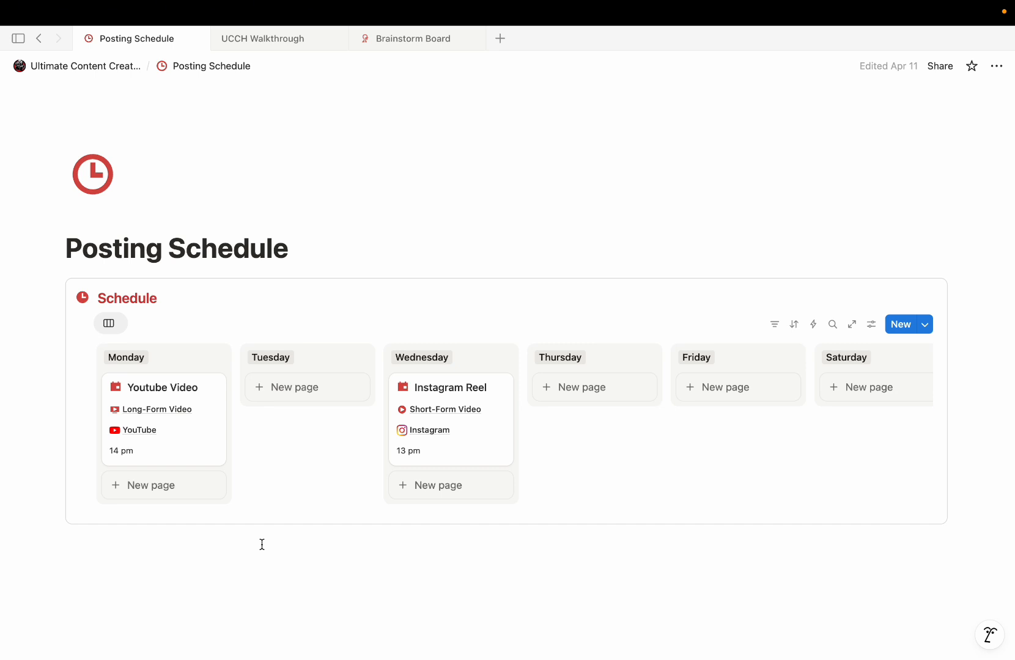
# - Open Monday's Youtube Video entry in the Posting Schedule, examine its properties and close it
pyautogui.click(210, 462)
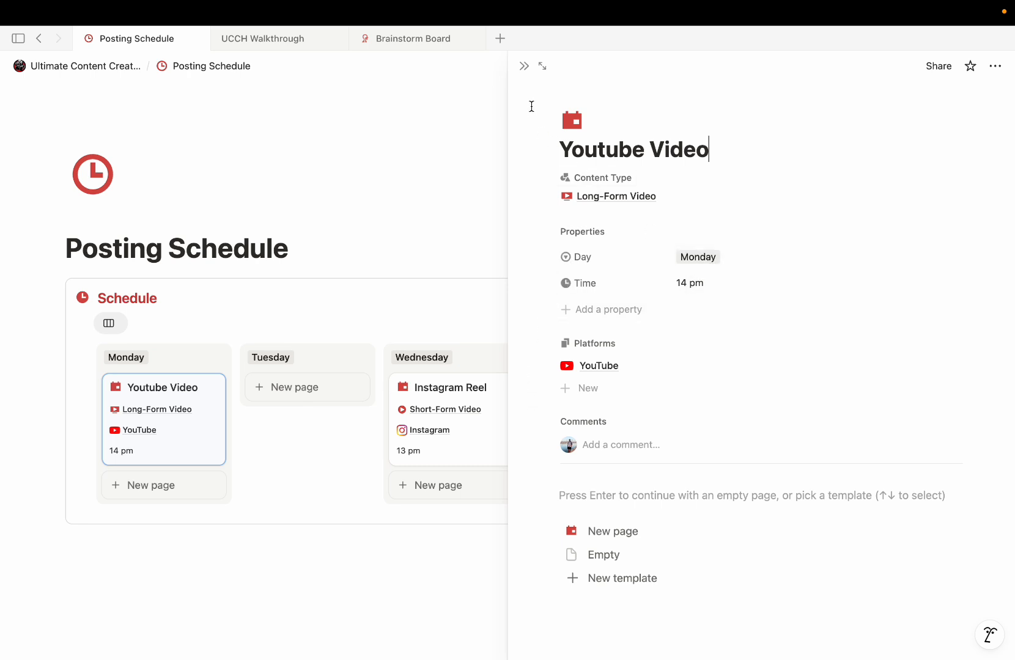
pyautogui.click(524, 67)
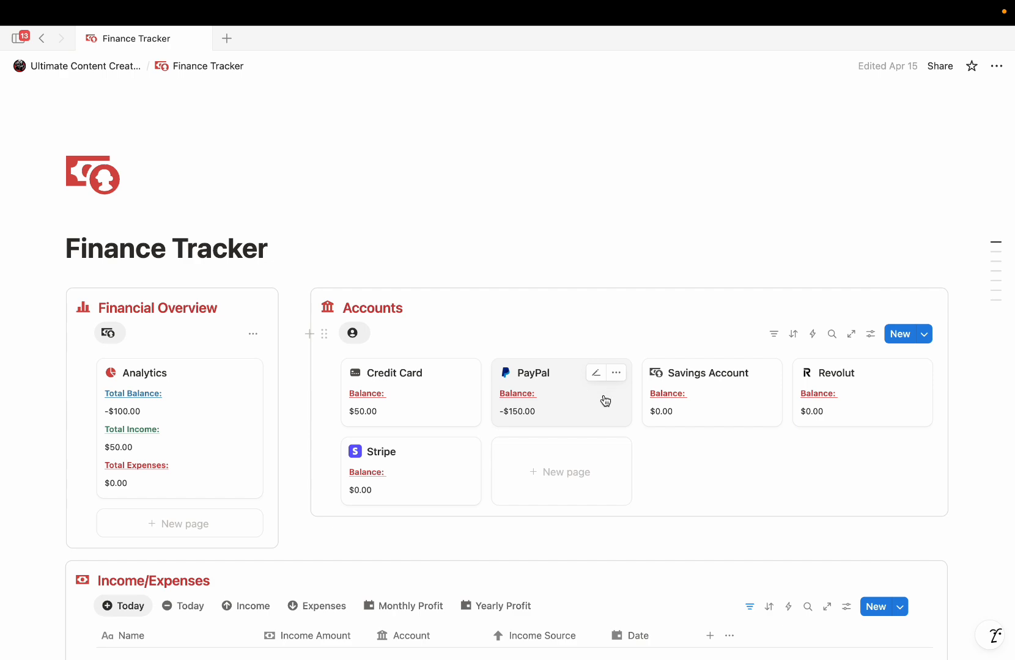
# - Examine the Finance Tracker's overview, accounts and subscriptions, and the Income, Monthly Profit and Yearly Profit views of Income/Expenses
pyautogui.scroll(-5, 605, 401)
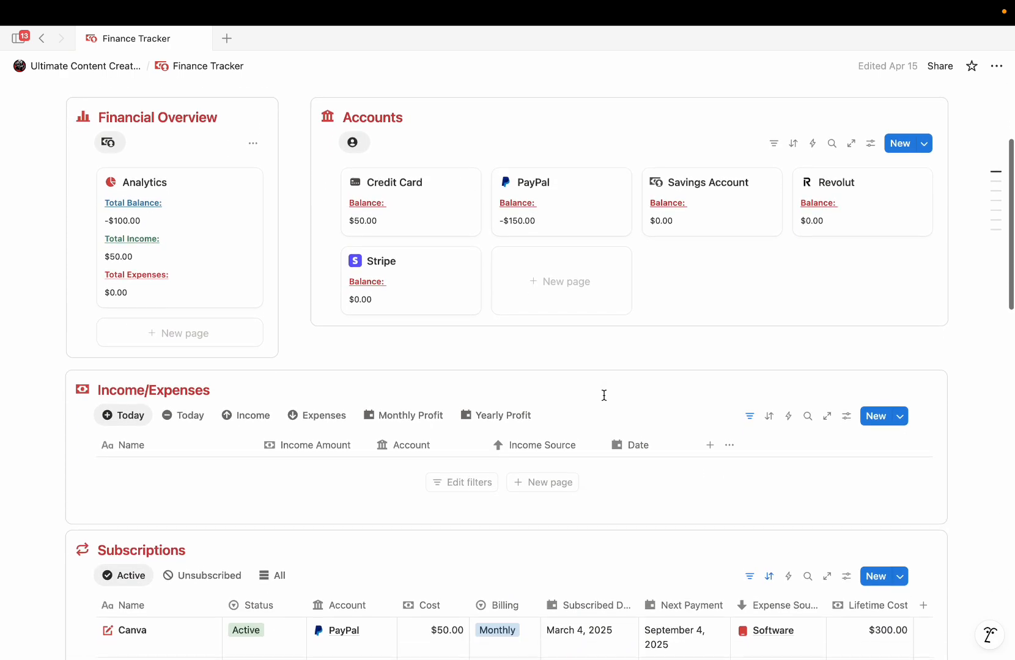
pyautogui.scroll(-3, 604, 395)
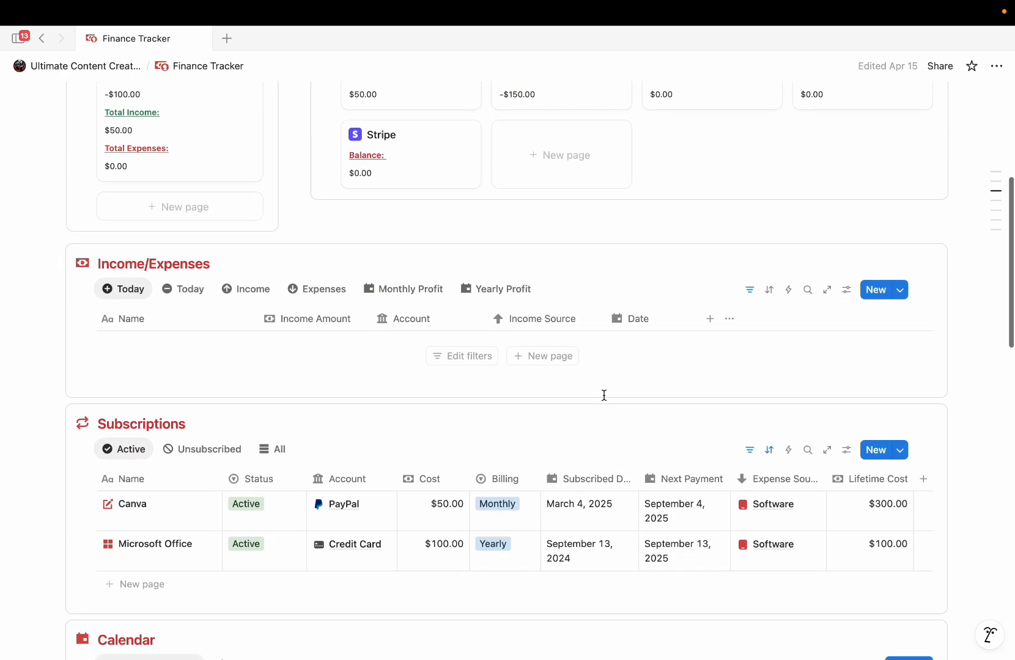
pyautogui.scroll(-1, 604, 395)
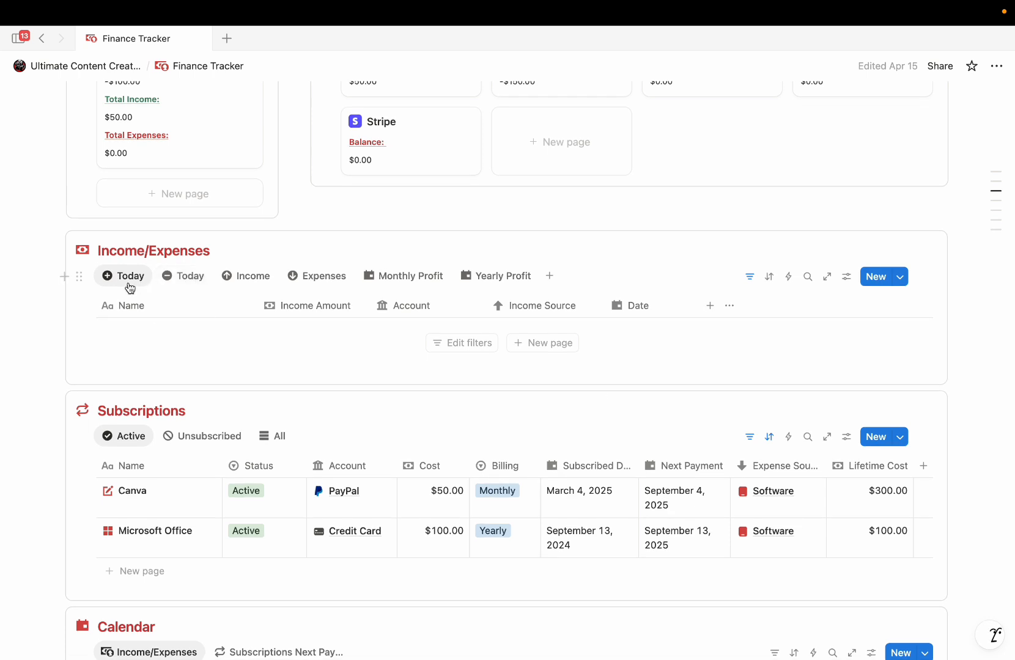
pyautogui.click(246, 282)
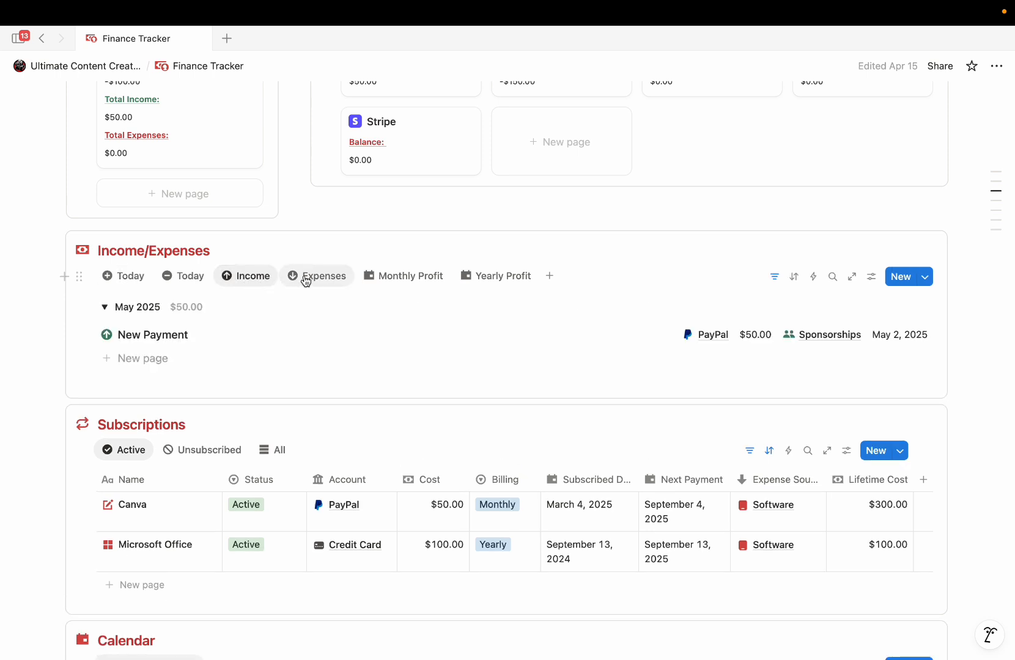
pyautogui.click(436, 280)
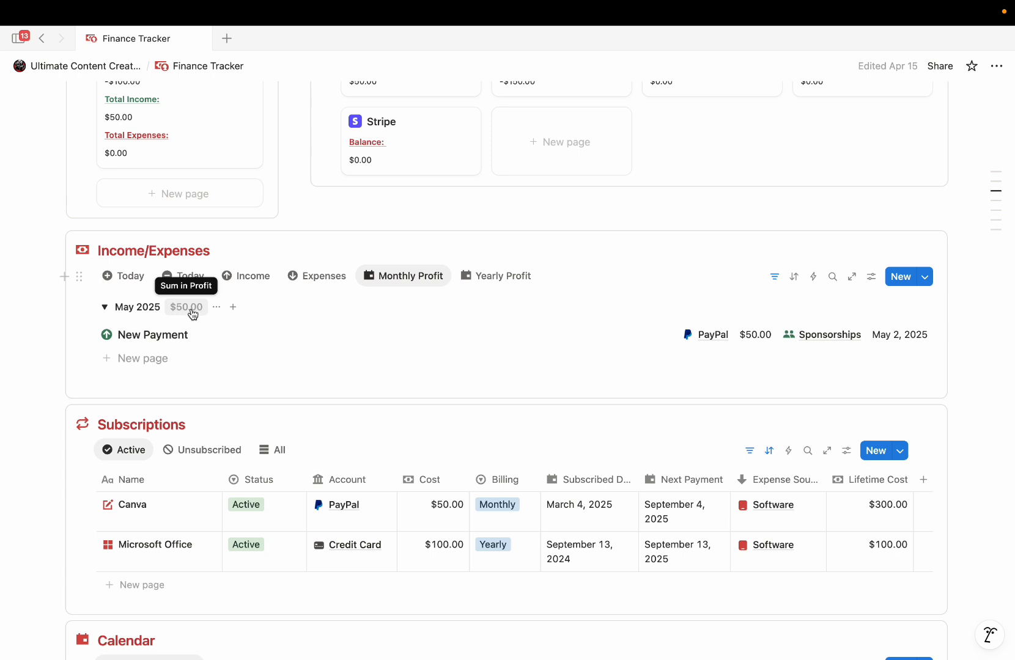
pyautogui.click(474, 278)
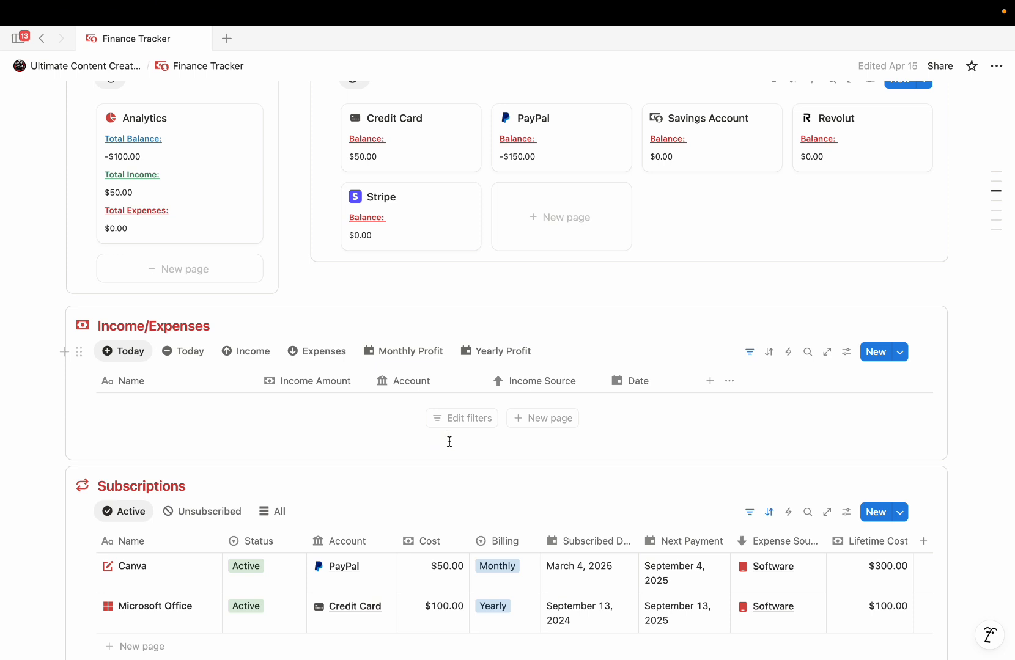
# - Add a Gumroad payout of 200 to today's income with the Stripe account and Gumroad income source, and review its page
pyautogui.click(541, 421)
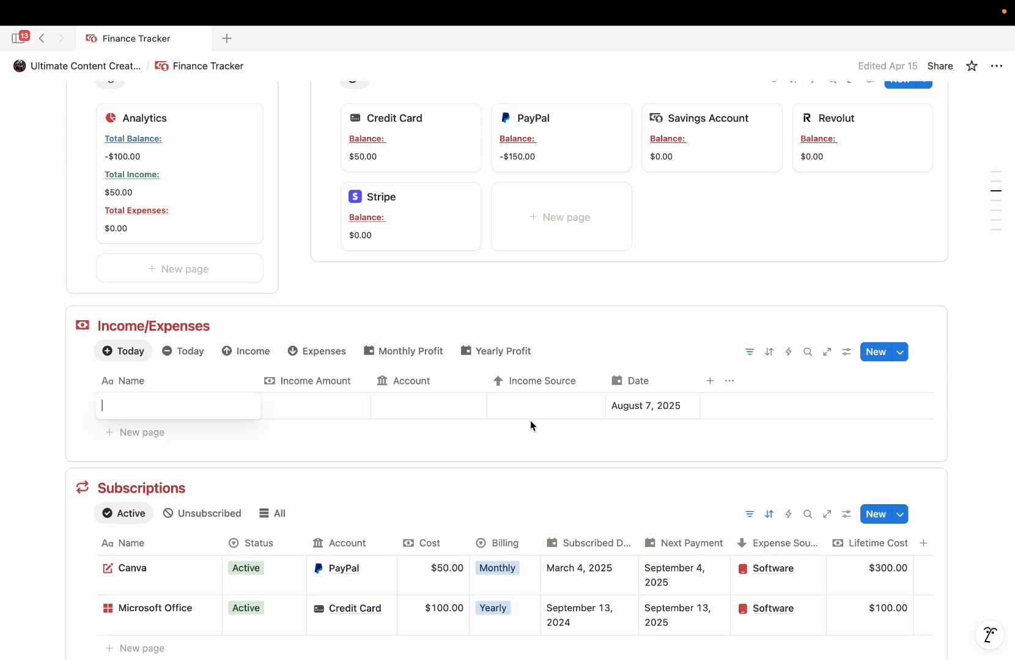
pyautogui.write('Gumroad payout')
pyautogui.click(305, 406)
pyautogui.write('200')
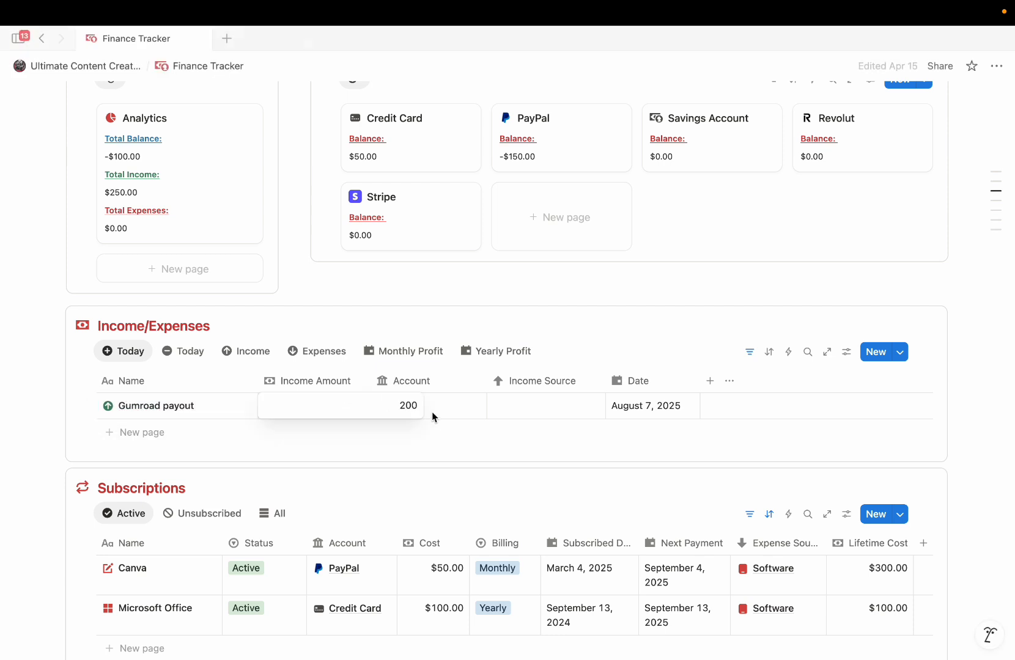
pyautogui.click(436, 408)
pyautogui.click(437, 406)
pyautogui.click(531, 405)
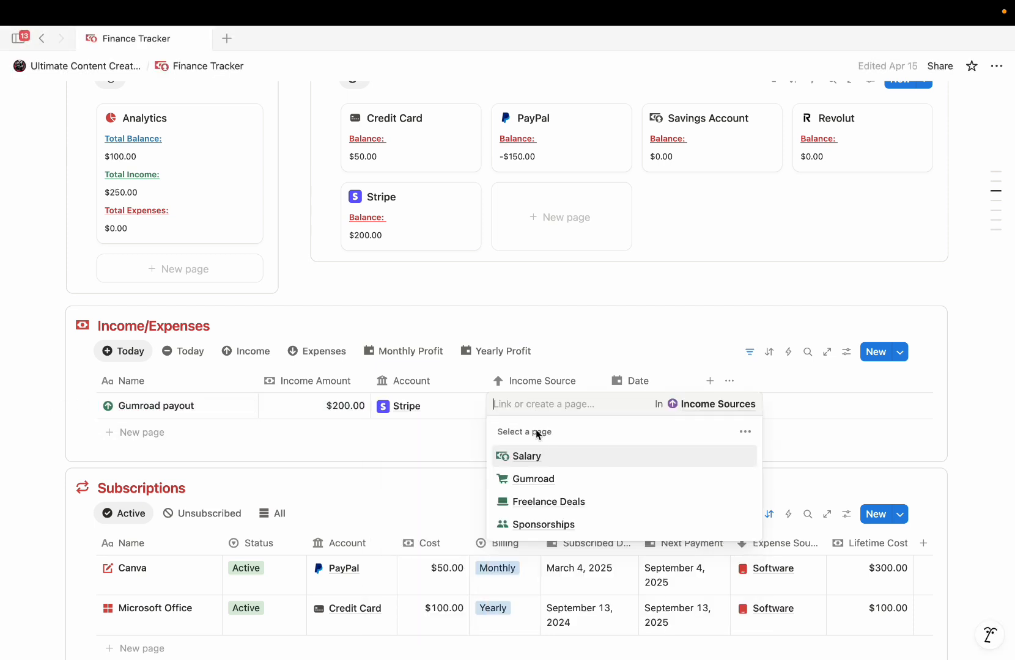
pyautogui.click(537, 479)
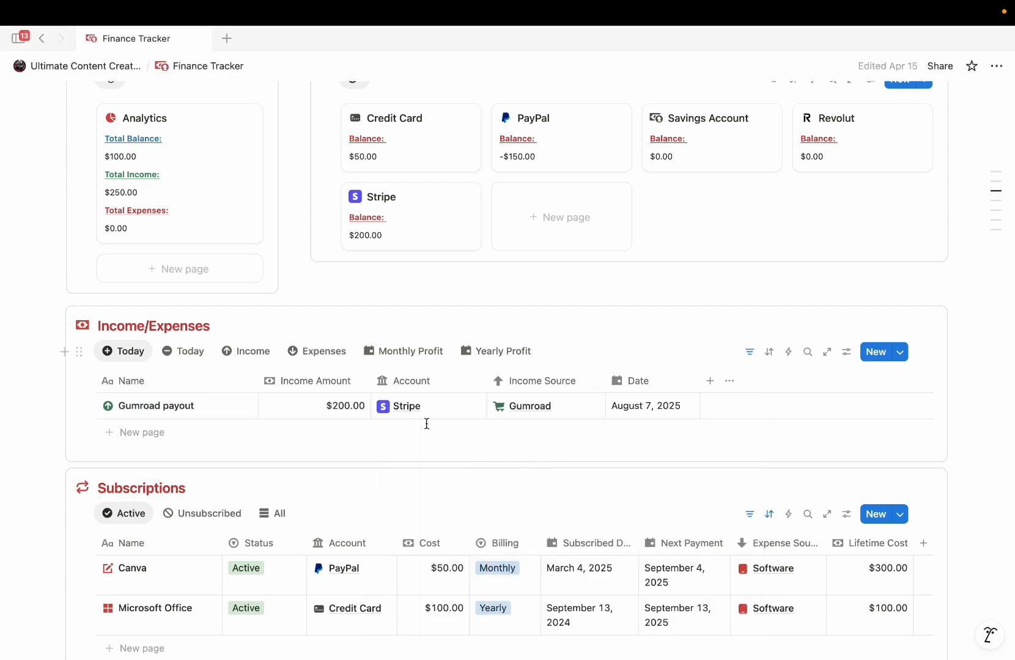
pyautogui.click(232, 407)
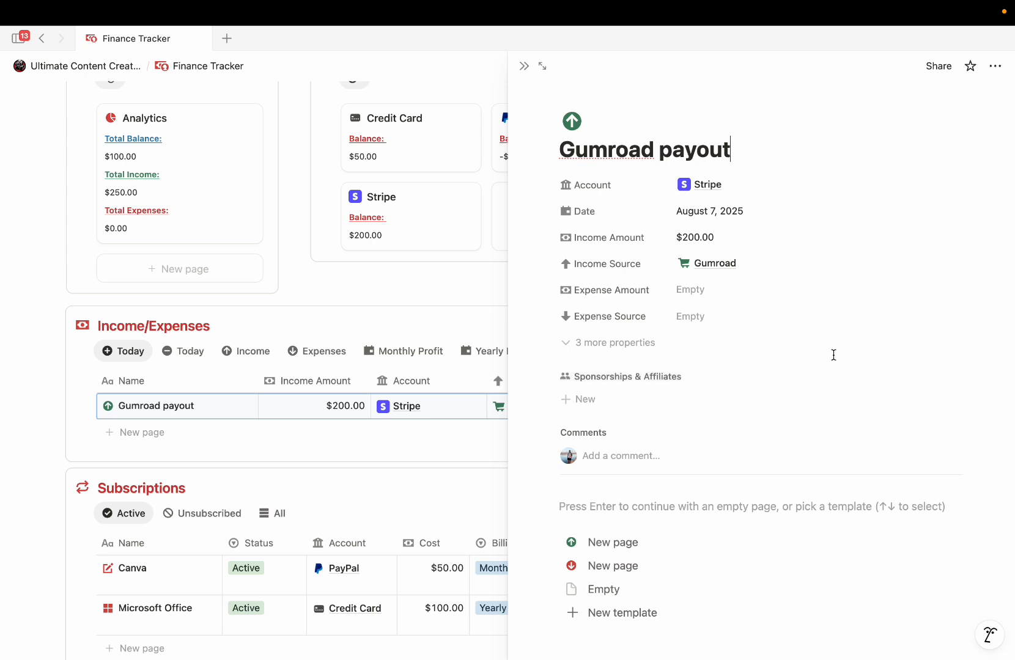
pyautogui.click(929, 377)
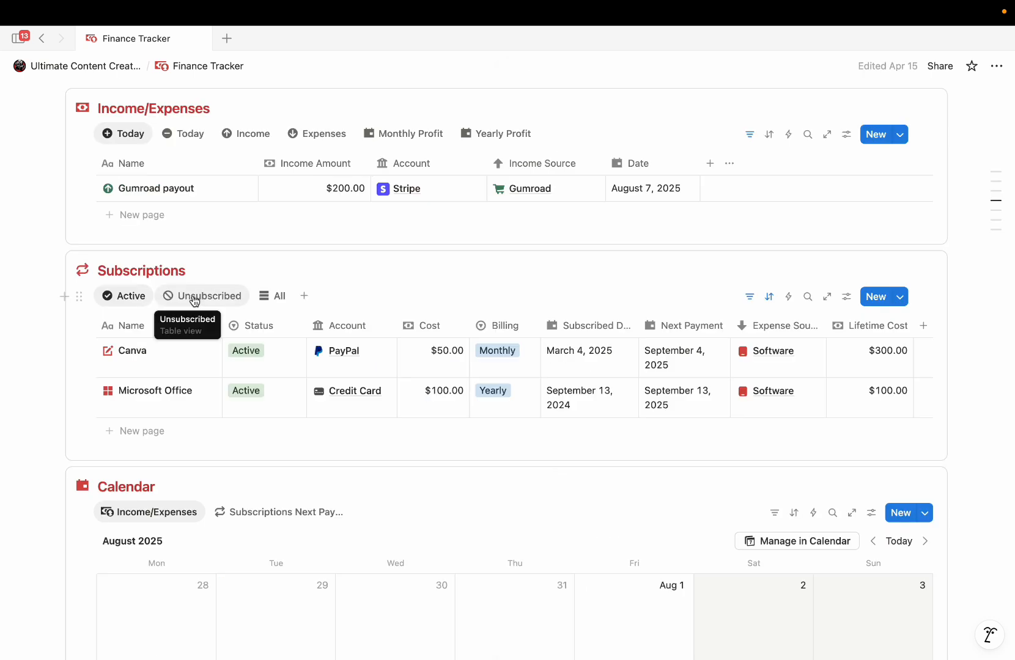
# - Check the Unsubscribed view of Subscriptions, return to the Active view and open the Canva subscription
pyautogui.click(198, 302)
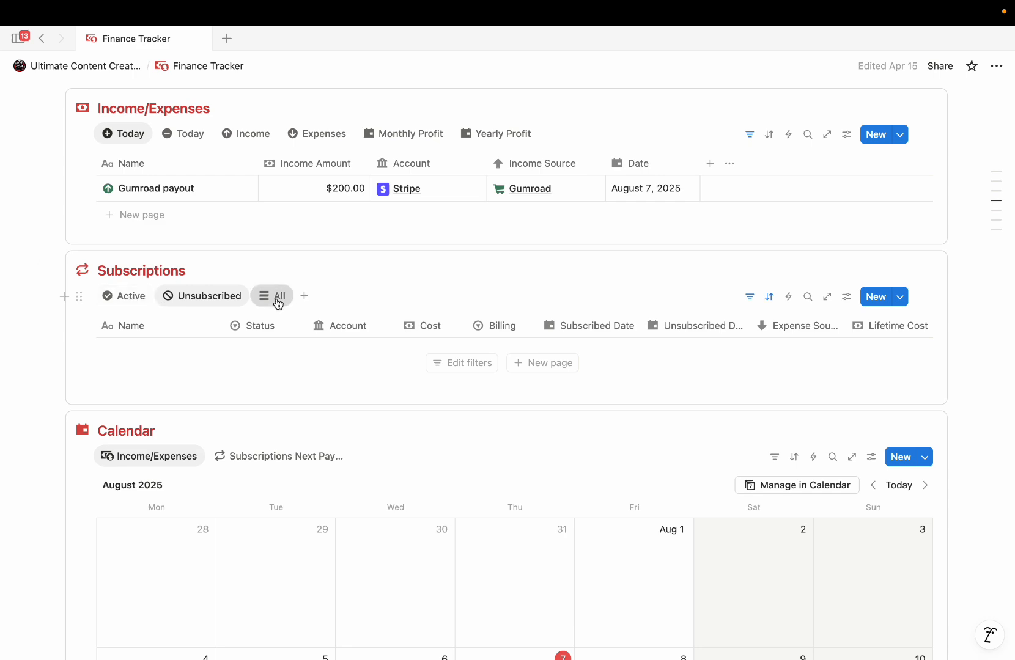
pyautogui.click(123, 296)
pyautogui.click(195, 352)
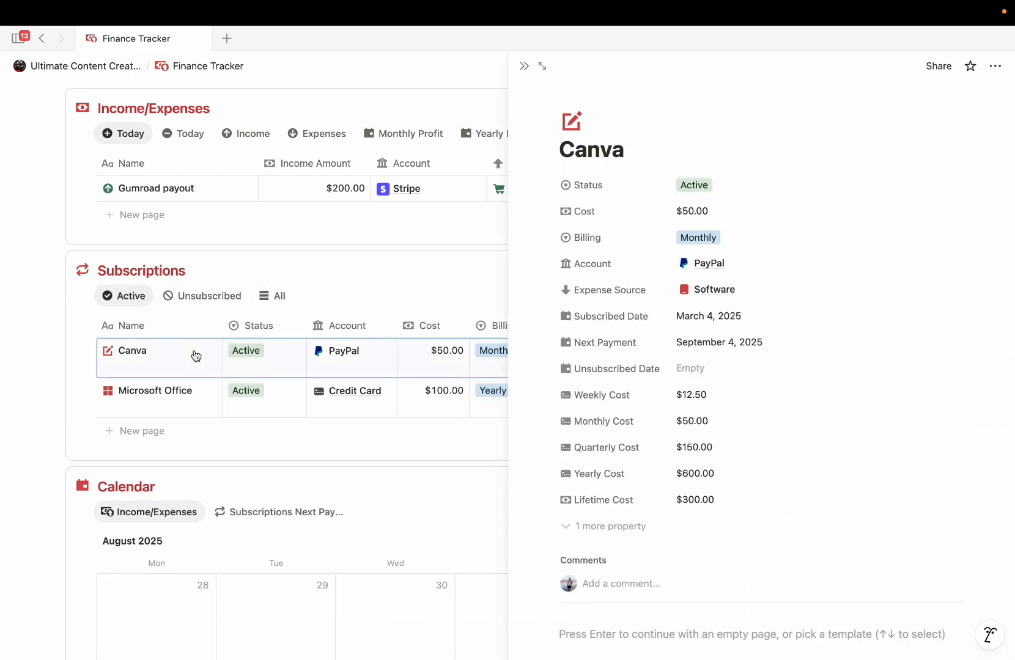
# - Examine the Canva subscription's Status, Billing and Account options and its Next Payment formula without changing them
pyautogui.click(694, 185)
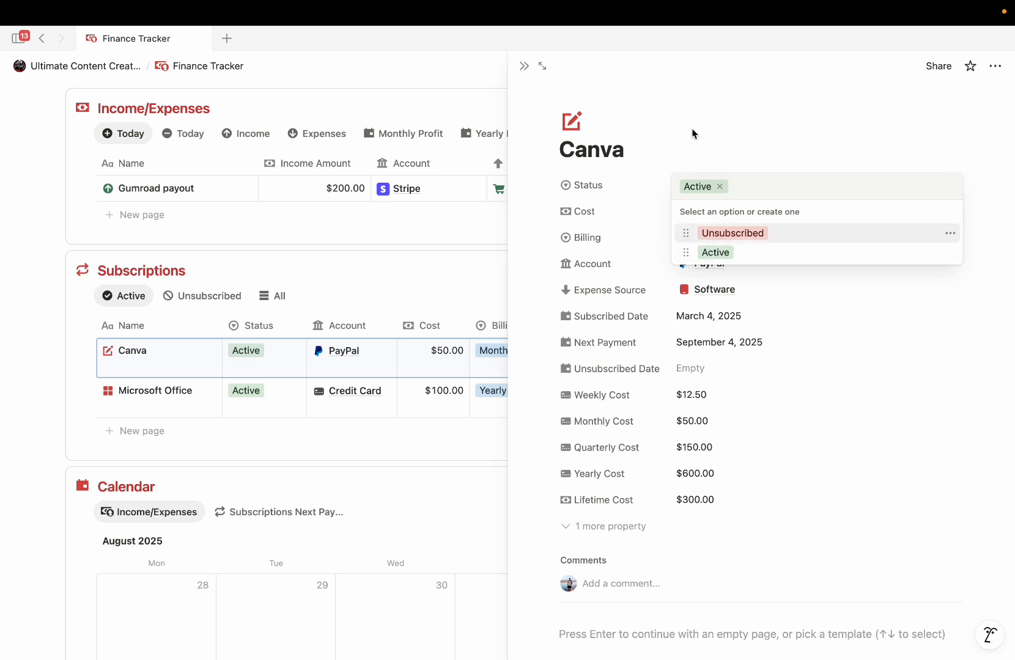
pyautogui.click(698, 145)
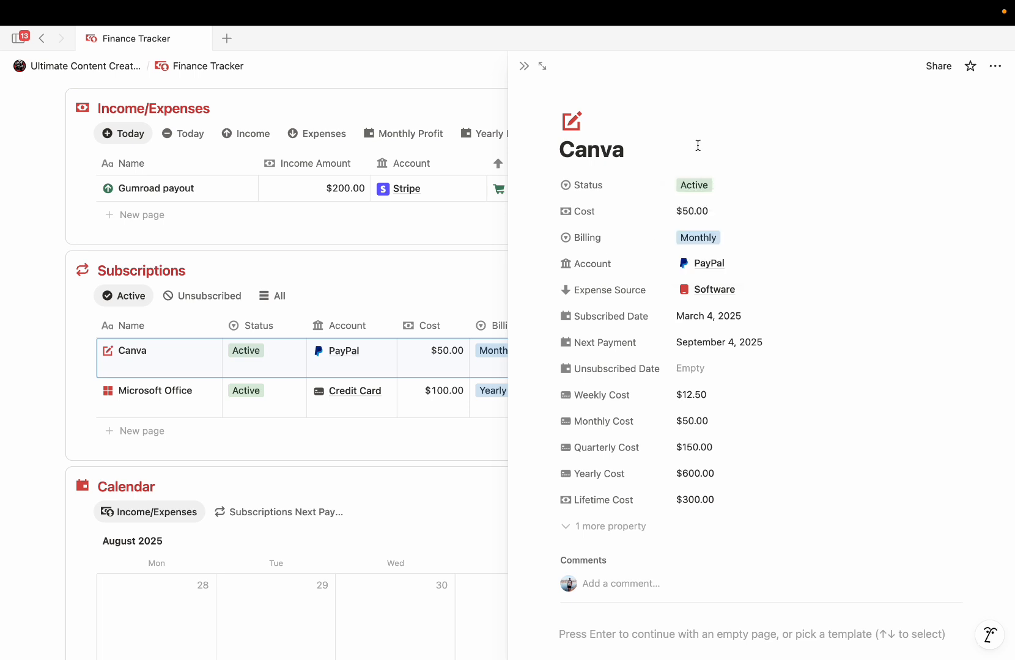
pyautogui.click(709, 240)
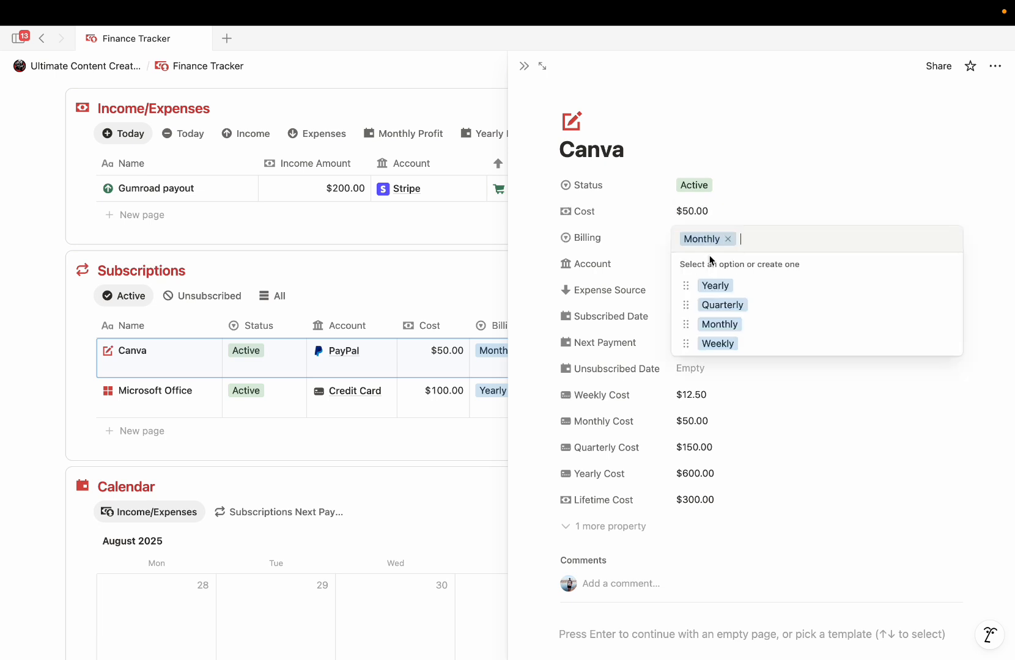
pyautogui.click(720, 363)
pyautogui.click(946, 266)
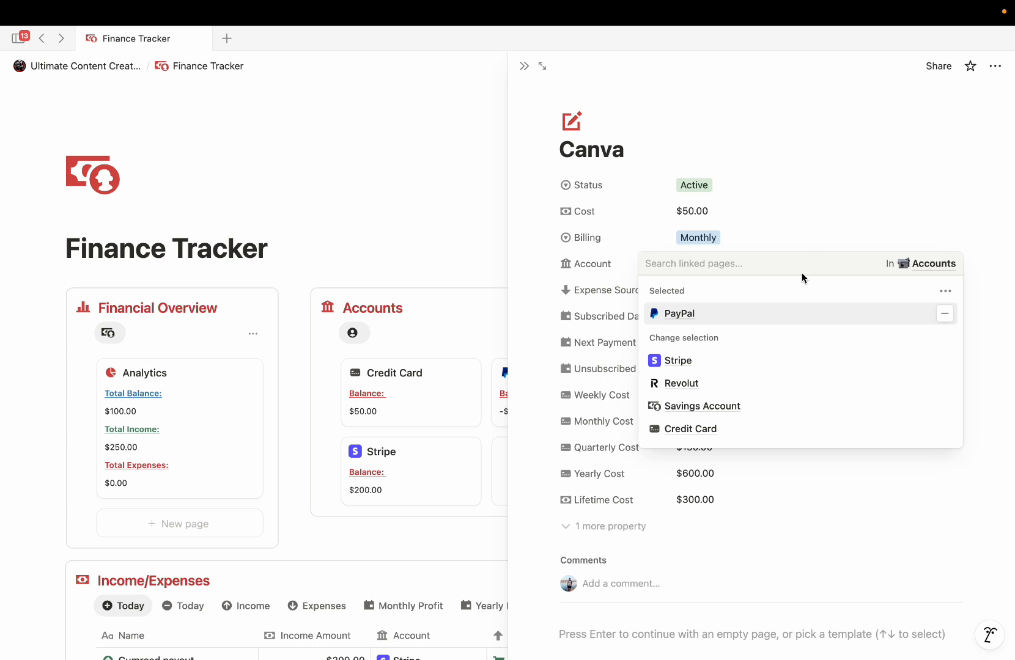
pyautogui.press('Escape')
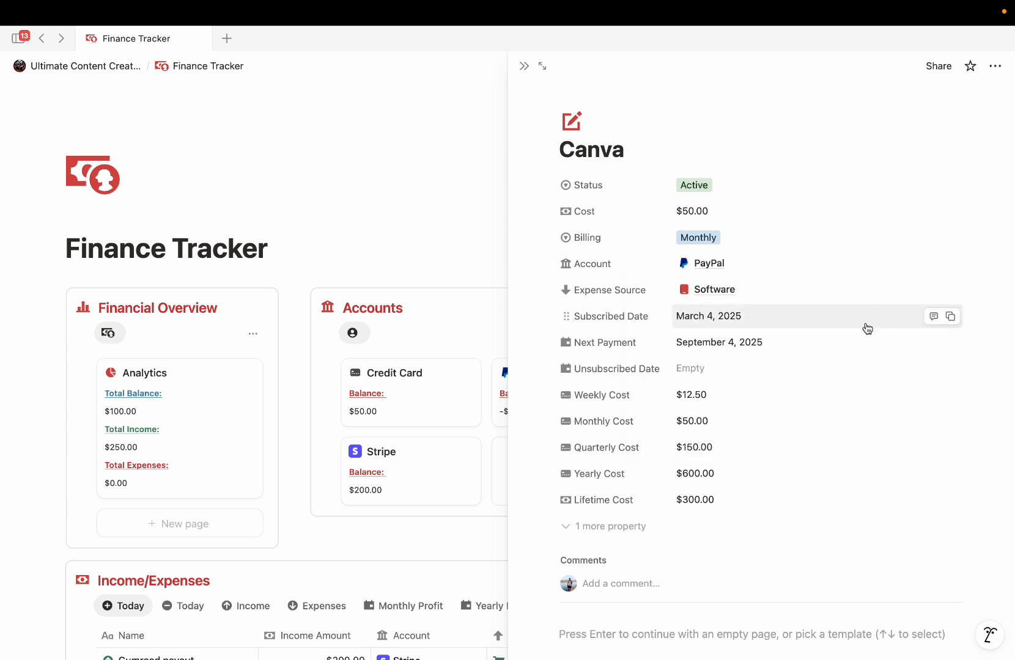
pyautogui.click(835, 349)
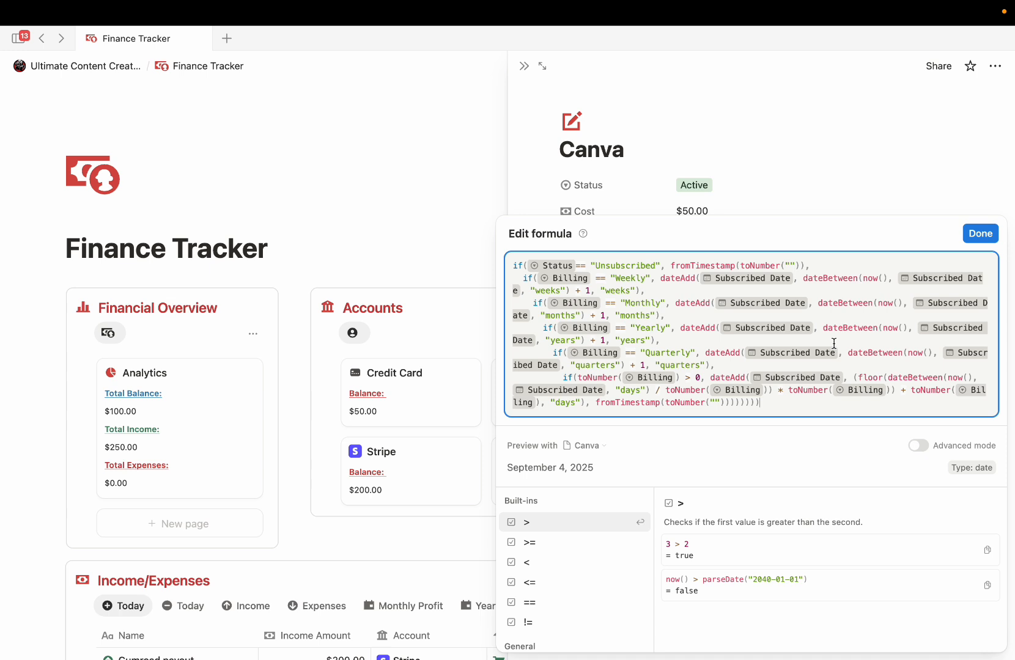
pyautogui.click(980, 233)
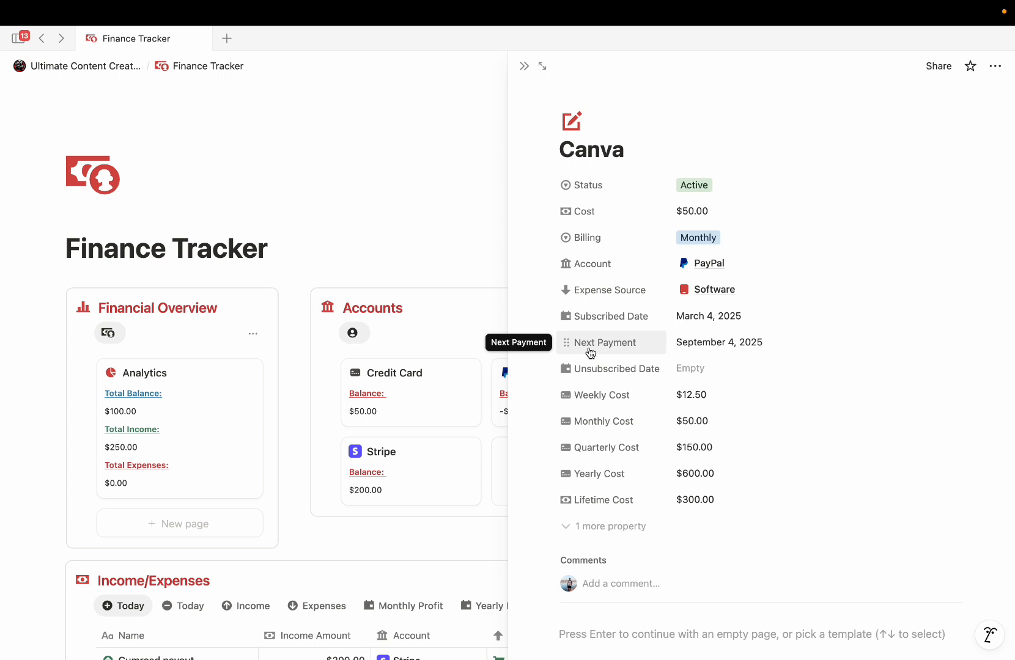
# - Set Canva's Unsubscribed Date to August 15, 2025 and its Status to Unsubscribed, and show the Unsubscribed view of Subscriptions
pyautogui.click(712, 371)
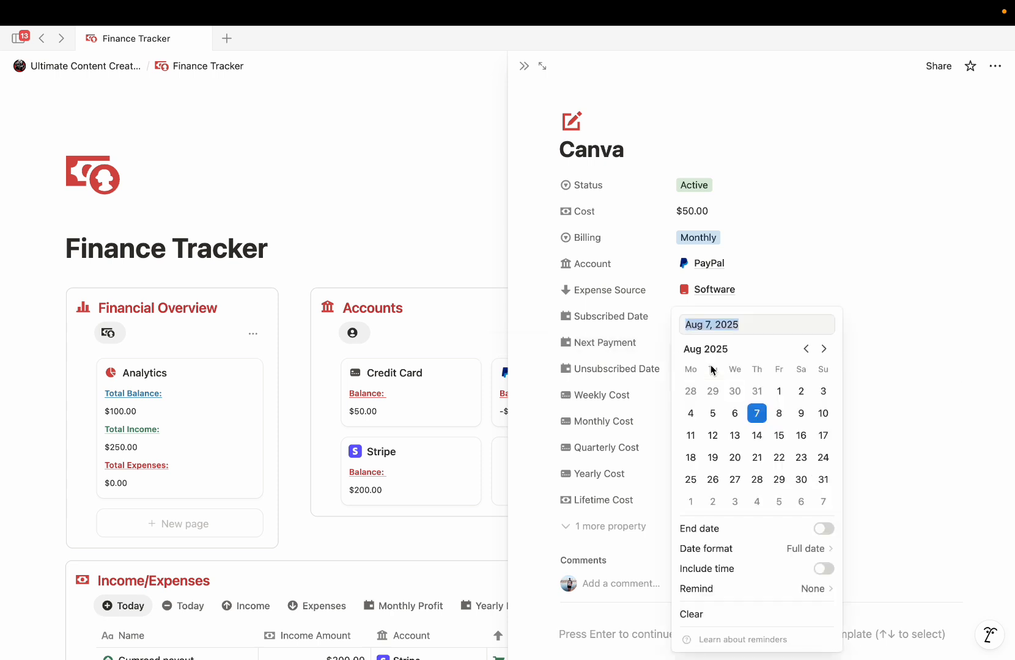
pyautogui.click(778, 436)
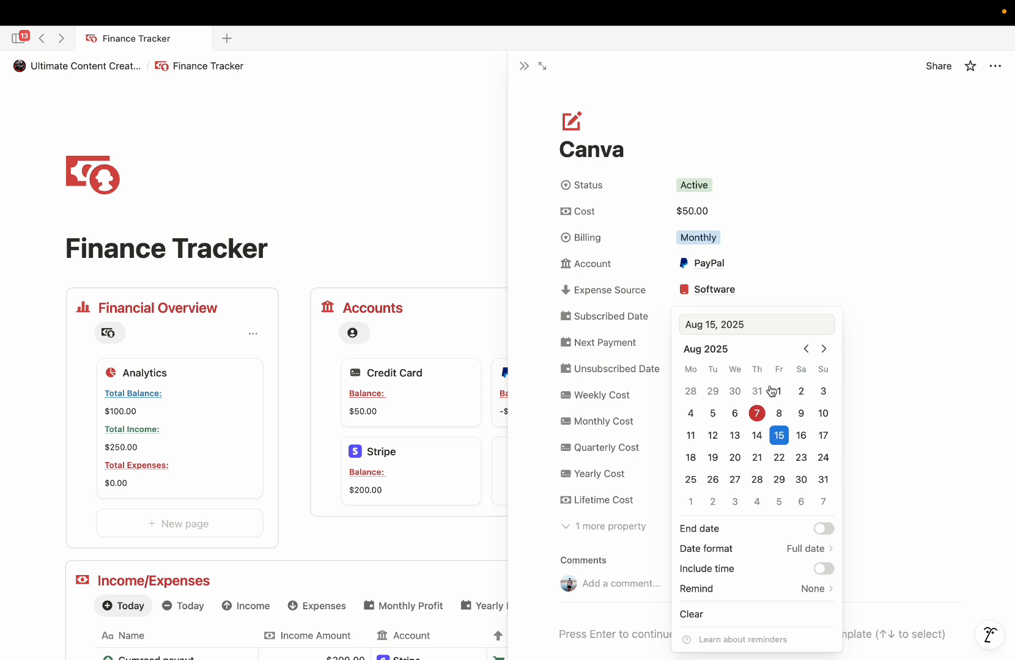
pyautogui.click(686, 188)
pyautogui.click(715, 232)
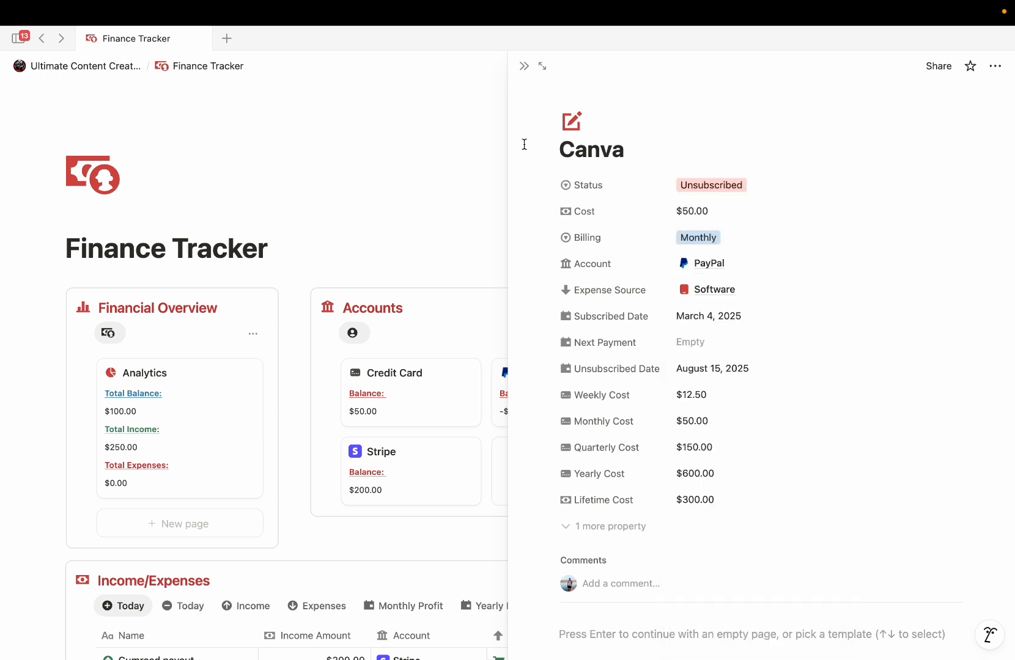
pyautogui.press('Escape')
pyautogui.scroll(-10, 190, 276)
pyautogui.click(201, 240)
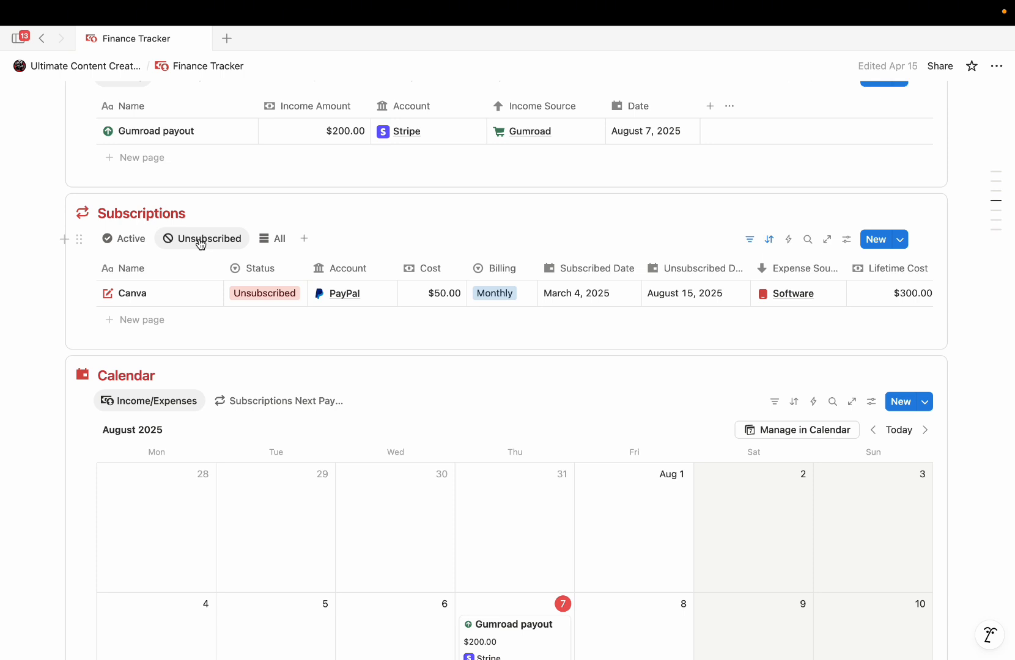
# - Examine the Finance Tracker calendar's Income/Expenses and Subscriptions Next Payment views
pyautogui.scroll(-4, 199, 241)
pyautogui.scroll(-2, 200, 239)
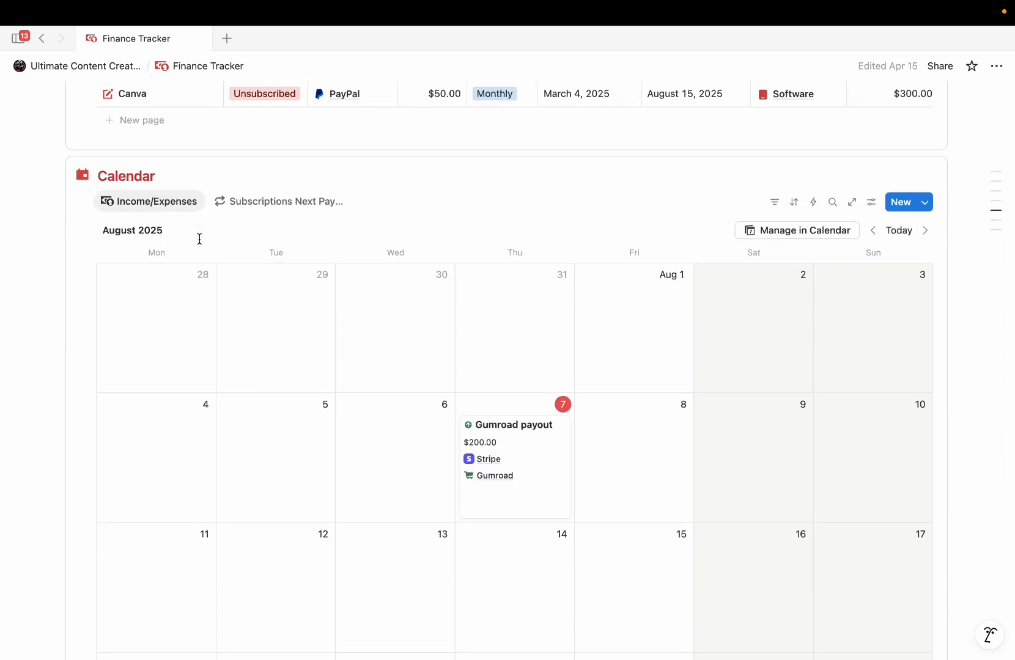
pyautogui.click(249, 205)
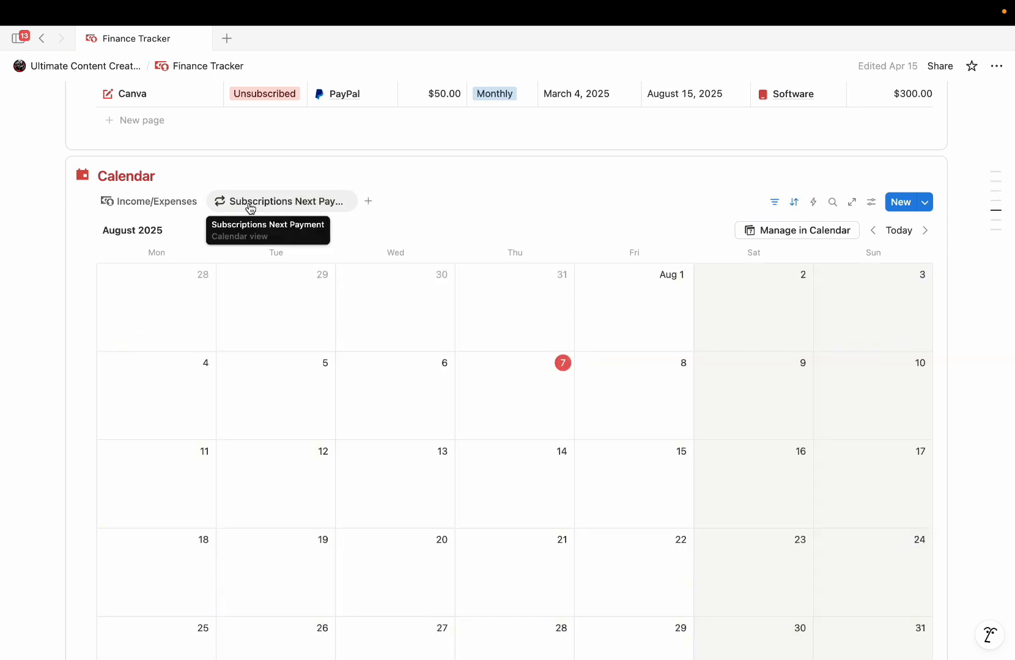
pyautogui.scroll(-10, 428, 180)
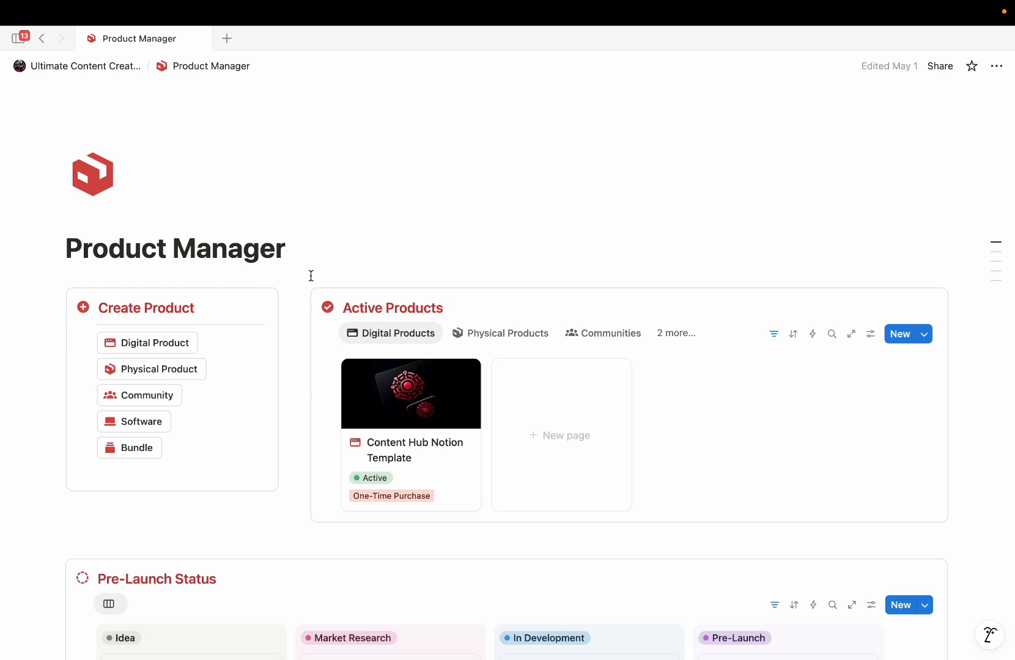
# - Look over the Product Manager page and the list of available Active Products views
pyautogui.scroll(-2, 311, 276)
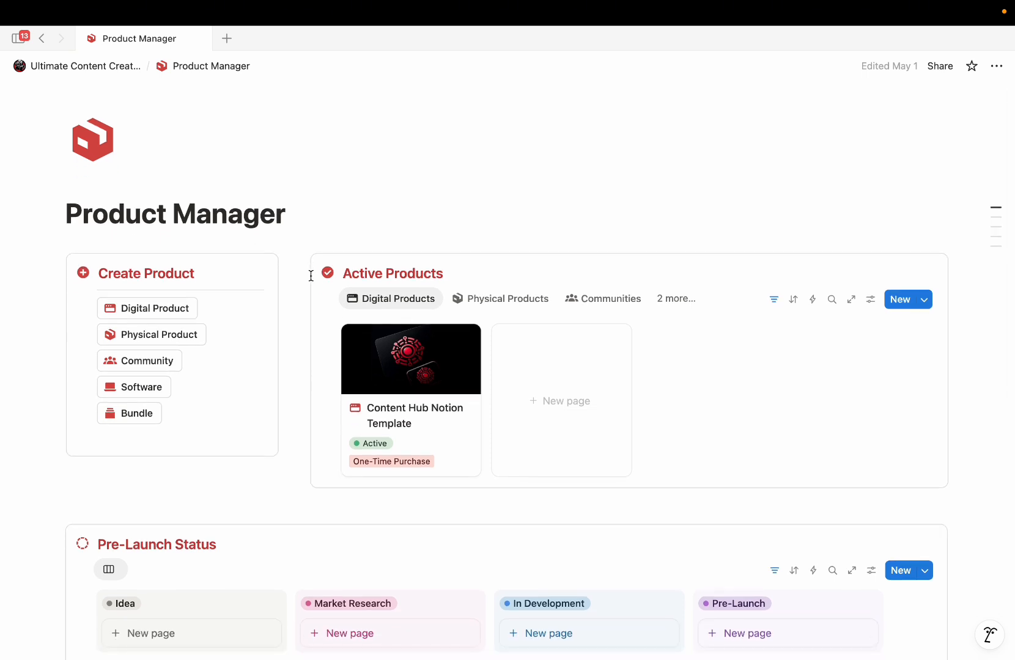
pyautogui.click(675, 303)
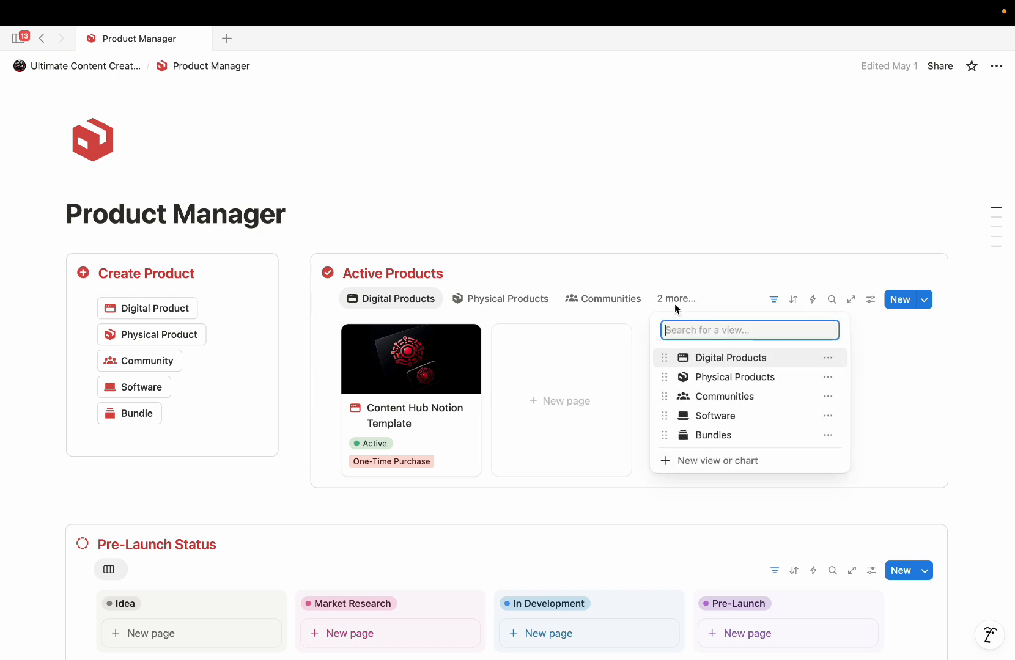
pyautogui.click(602, 182)
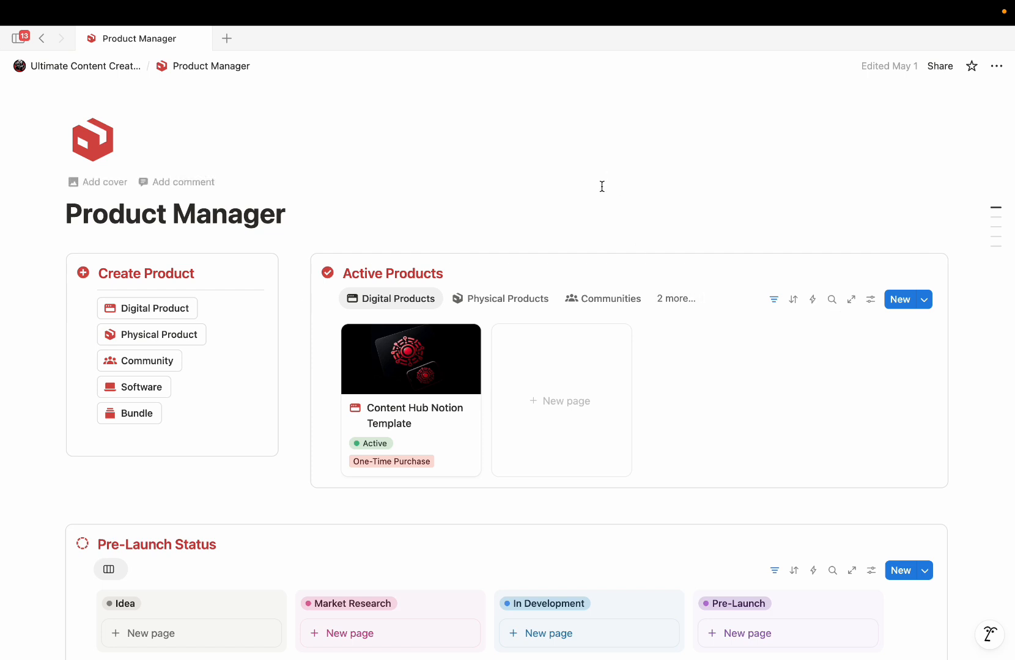
# - Create a new Digital Product in the Product Manager and open its Category options
pyautogui.click(150, 321)
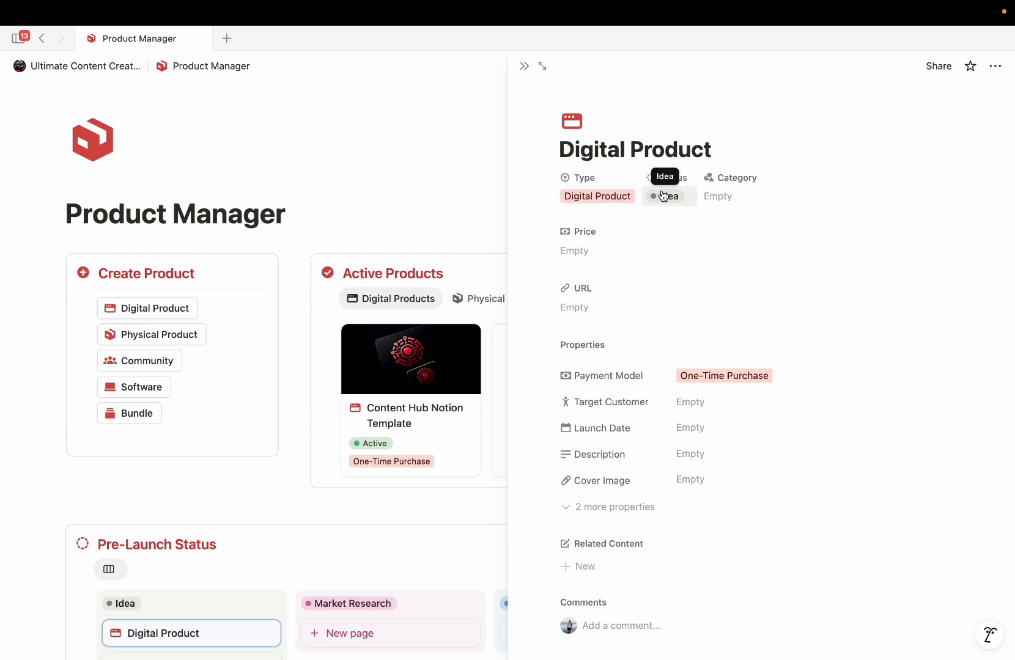
pyautogui.click(713, 195)
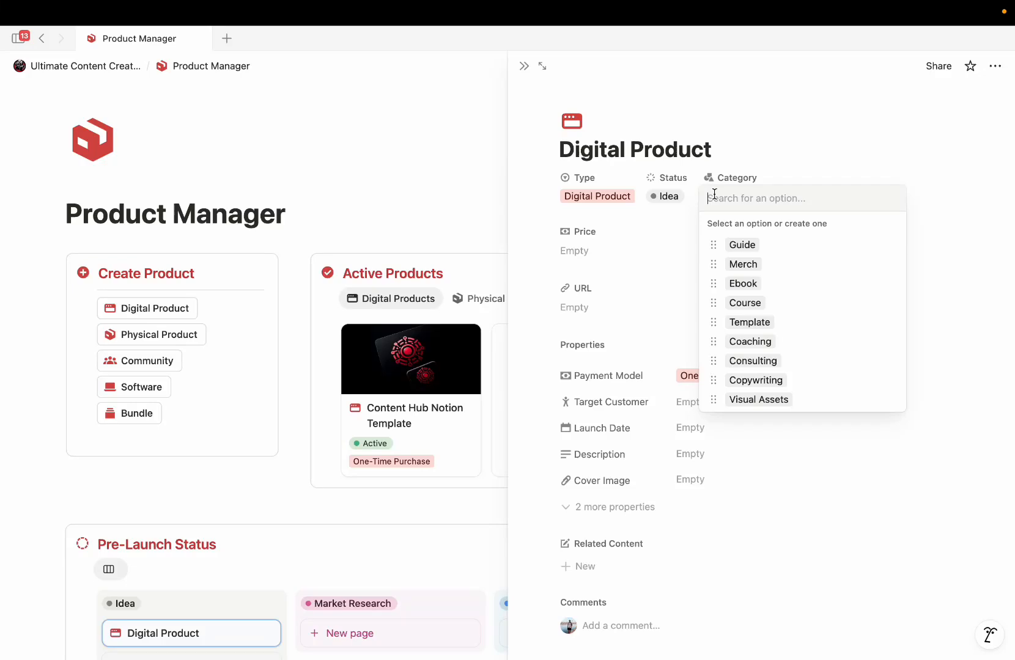
# - Set the Digital Product page's category to Ebook and its price to $10
pyautogui.click(737, 287)
pyautogui.click(568, 255)
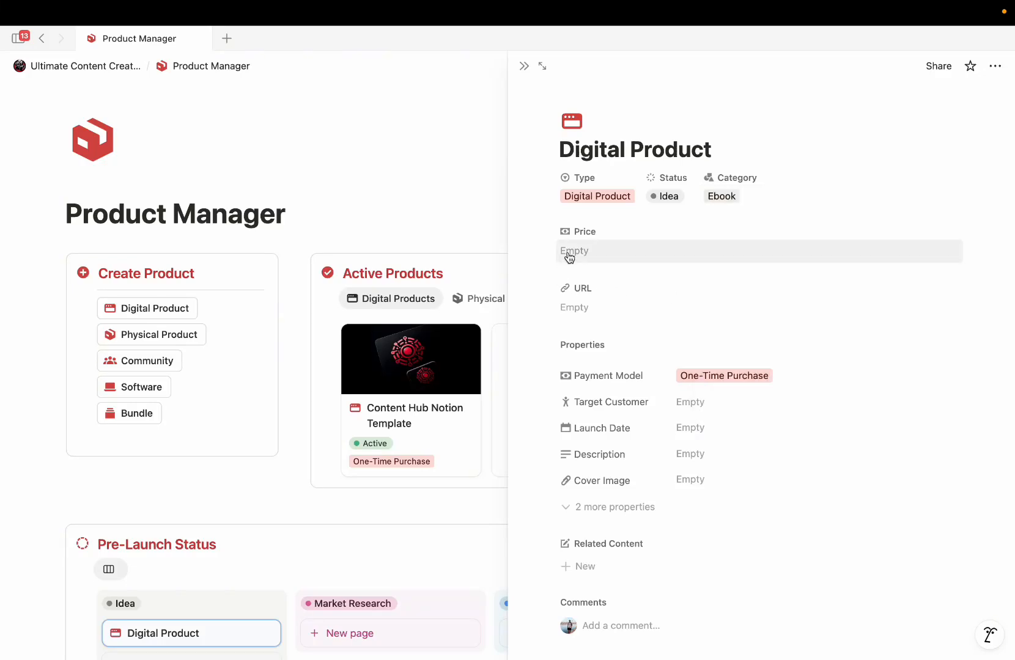
pyautogui.click(580, 251)
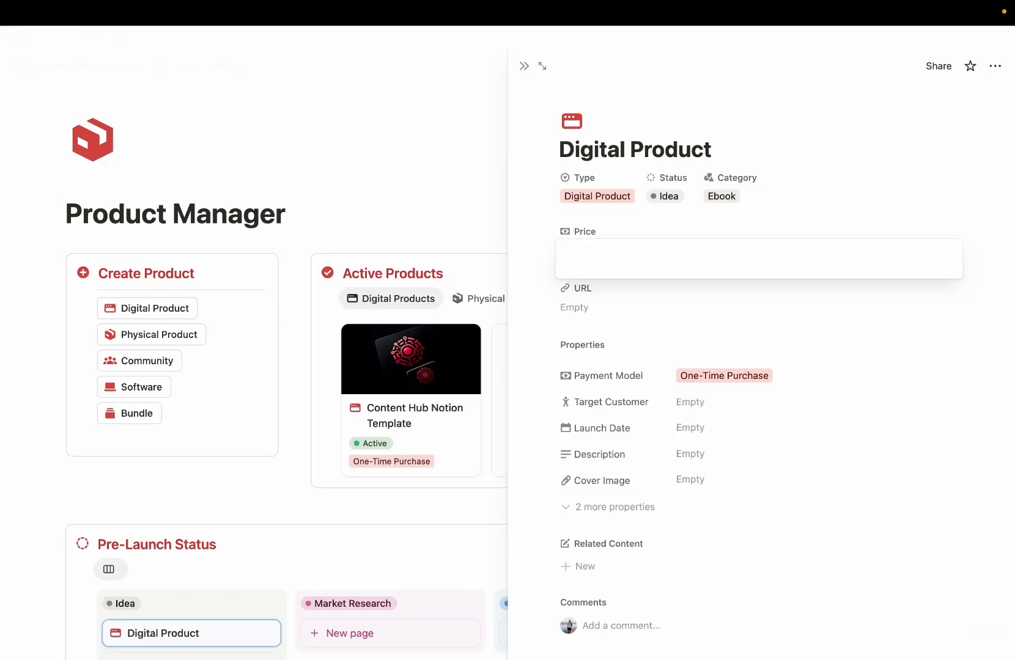
pyautogui.write('10')
pyautogui.click(523, 278)
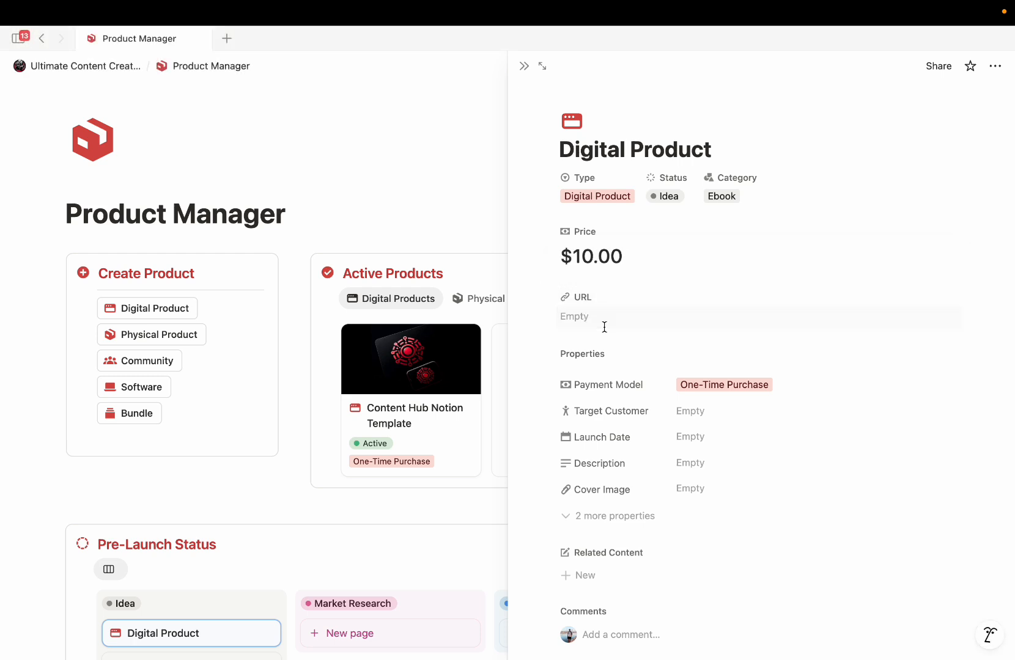
# - Review the input options for the product's payment model, target customer, launch date, description and cover image
pyautogui.scroll(-2, 673, 324)
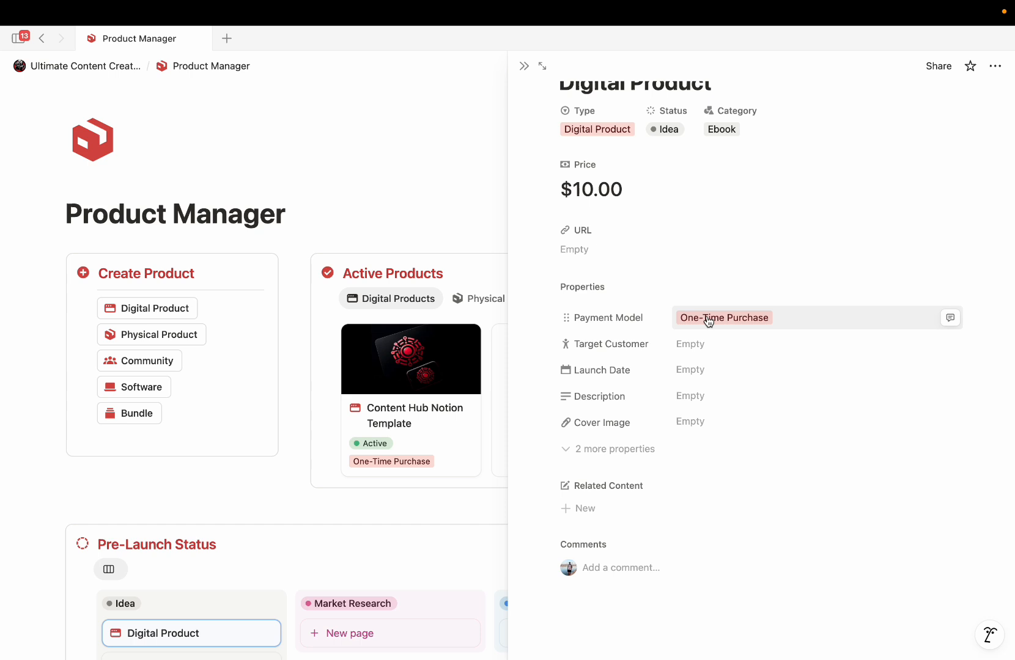
pyautogui.click(706, 317)
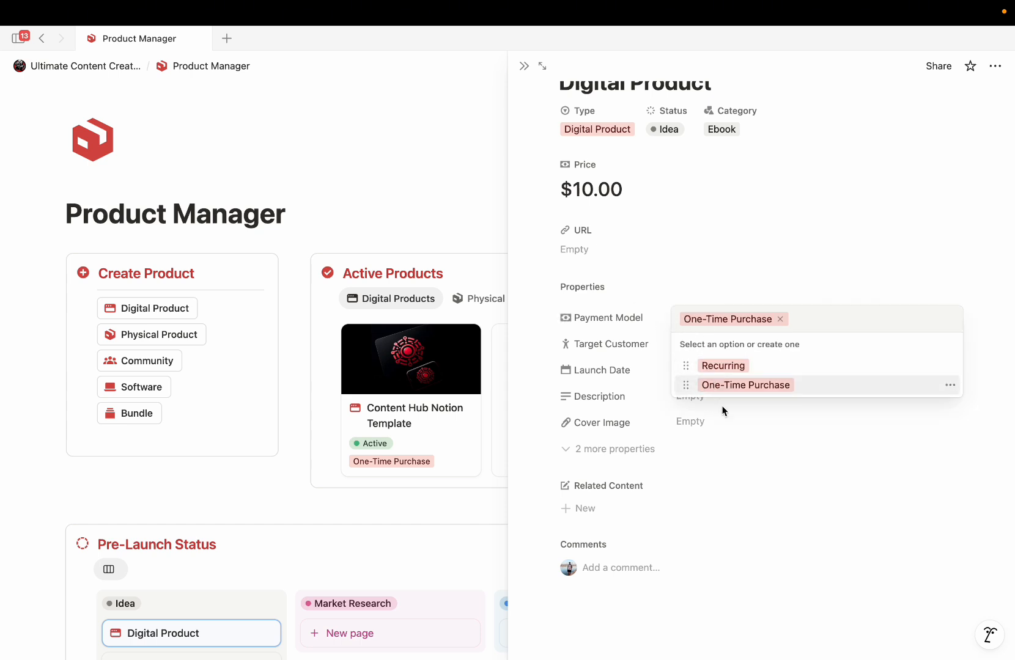
pyautogui.click(619, 328)
pyautogui.click(689, 344)
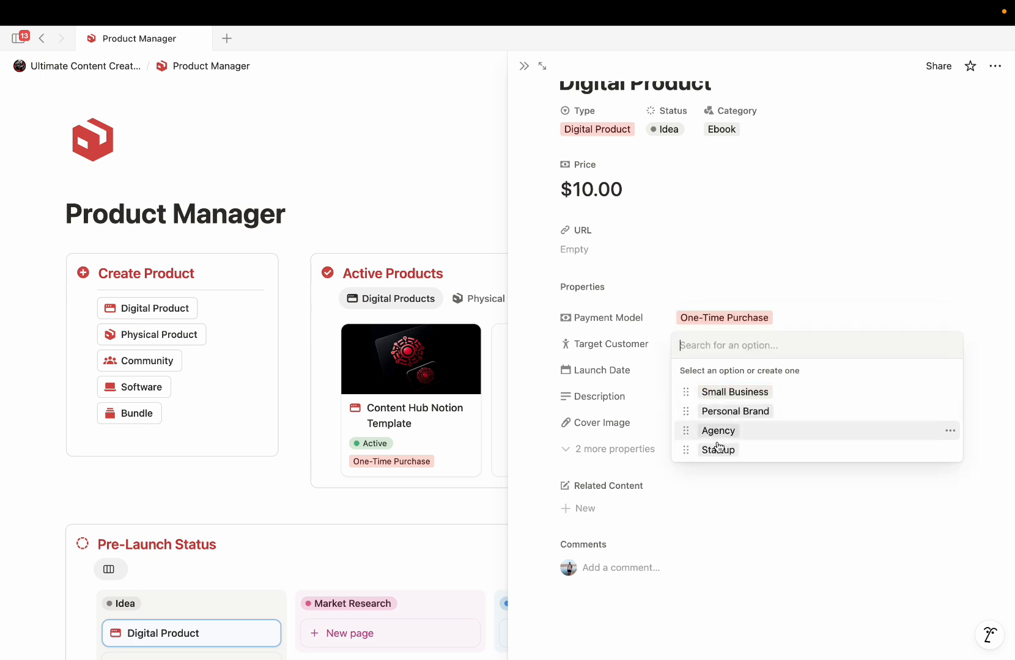
pyautogui.click(658, 371)
pyautogui.click(697, 375)
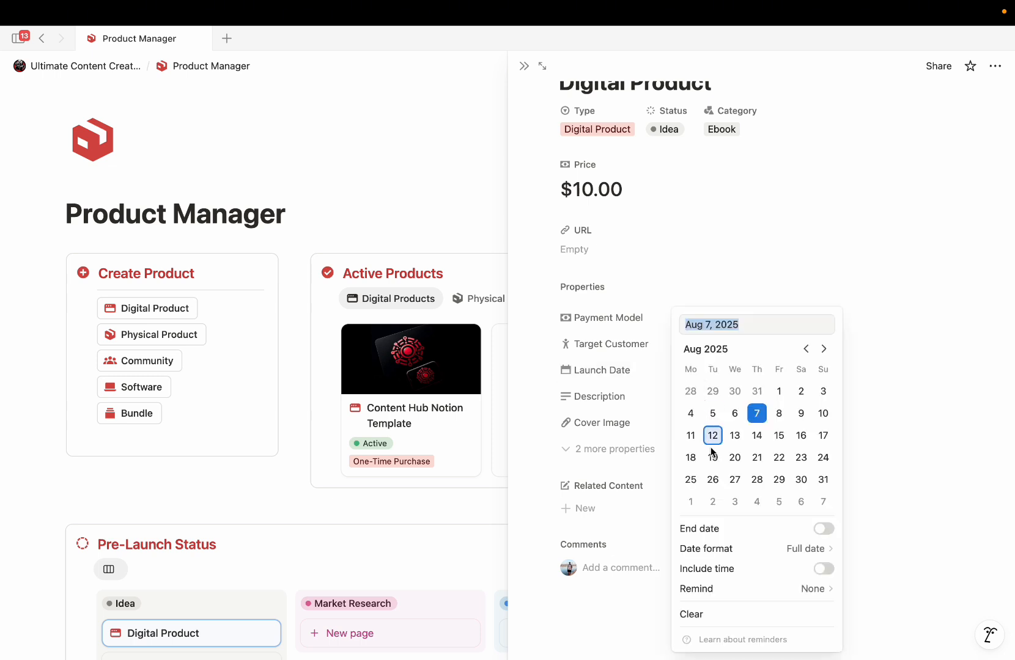
pyautogui.click(648, 412)
pyautogui.click(700, 400)
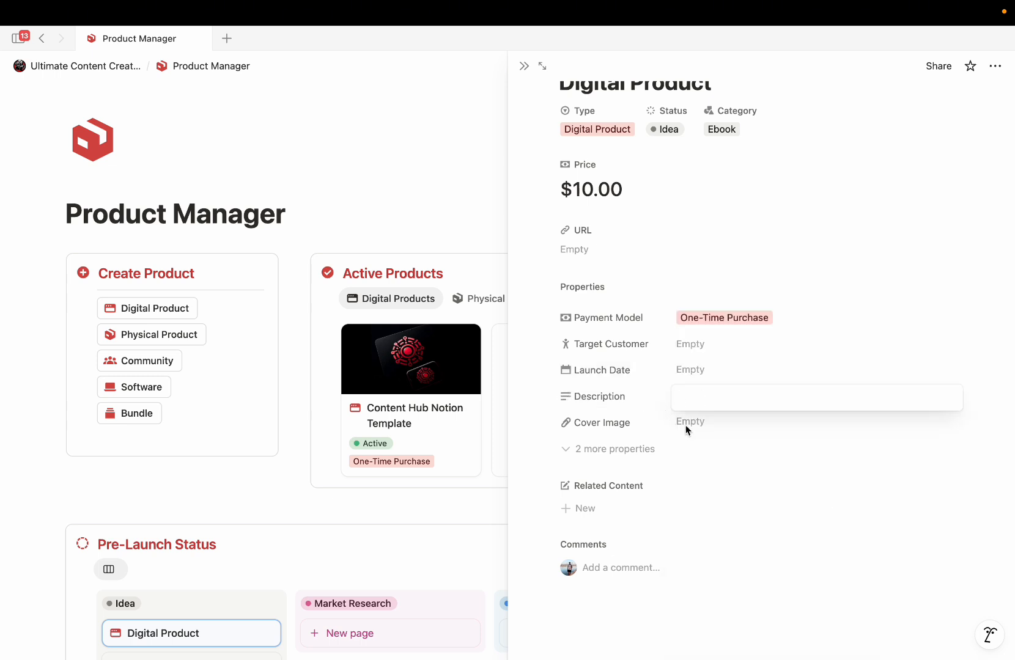
pyautogui.click(686, 425)
pyautogui.click(693, 423)
pyautogui.click(669, 436)
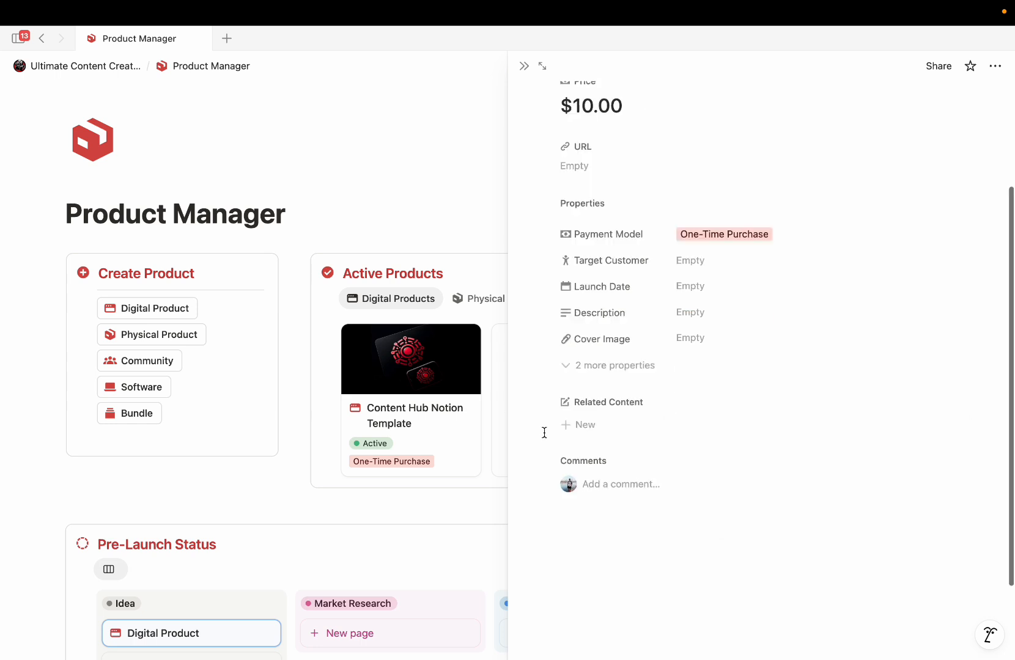
# - Link the IG reel page as related content of the Digital Product and close the product page
pyautogui.scroll(-3, 544, 431)
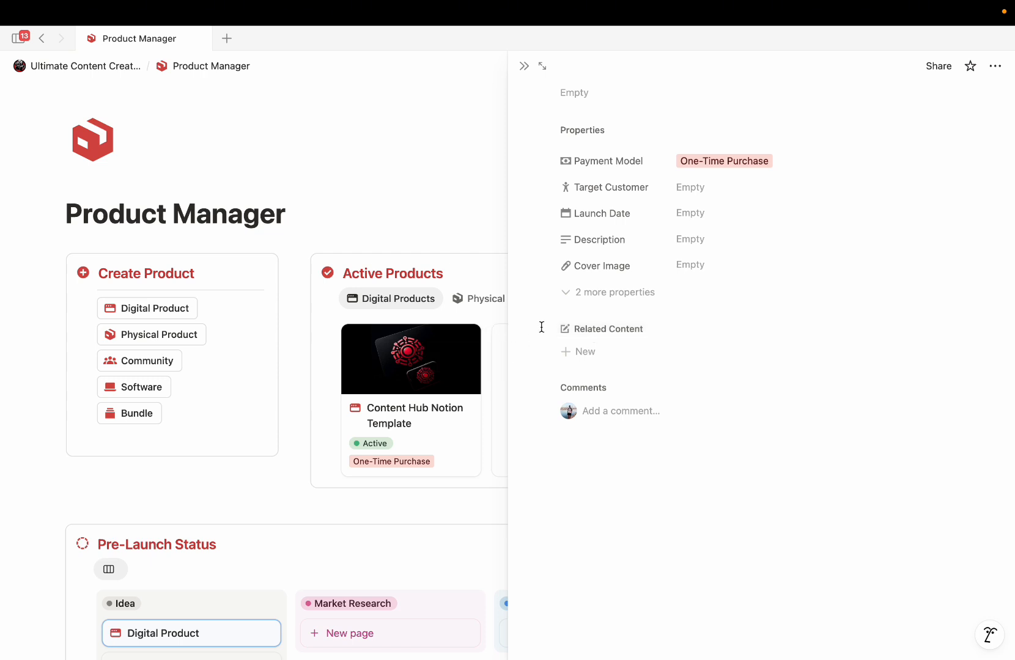
pyautogui.click(931, 331)
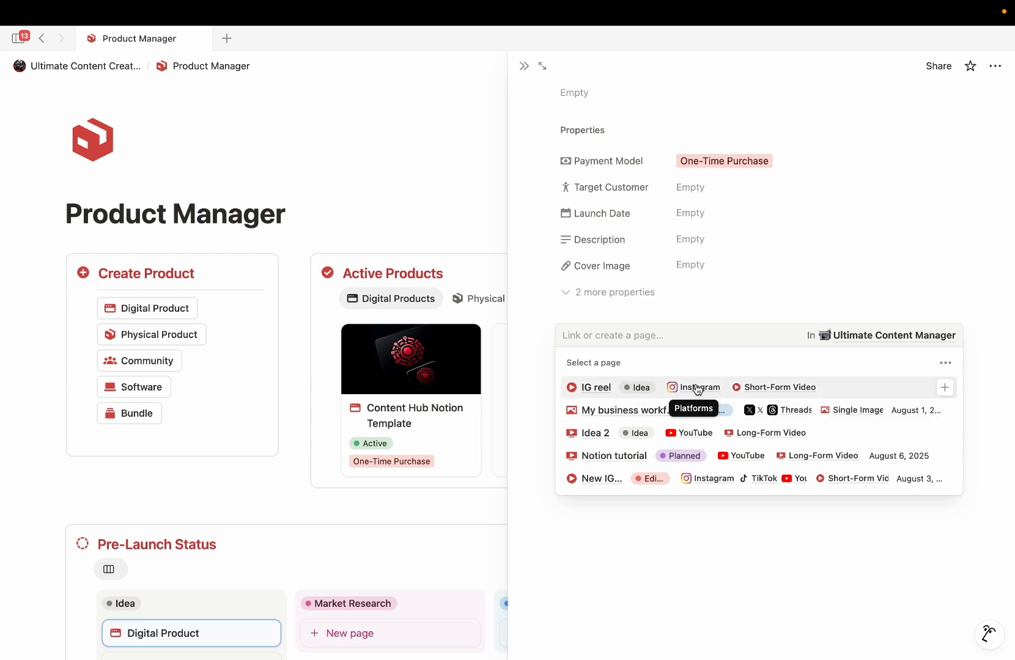
pyautogui.click(647, 389)
pyautogui.click(679, 528)
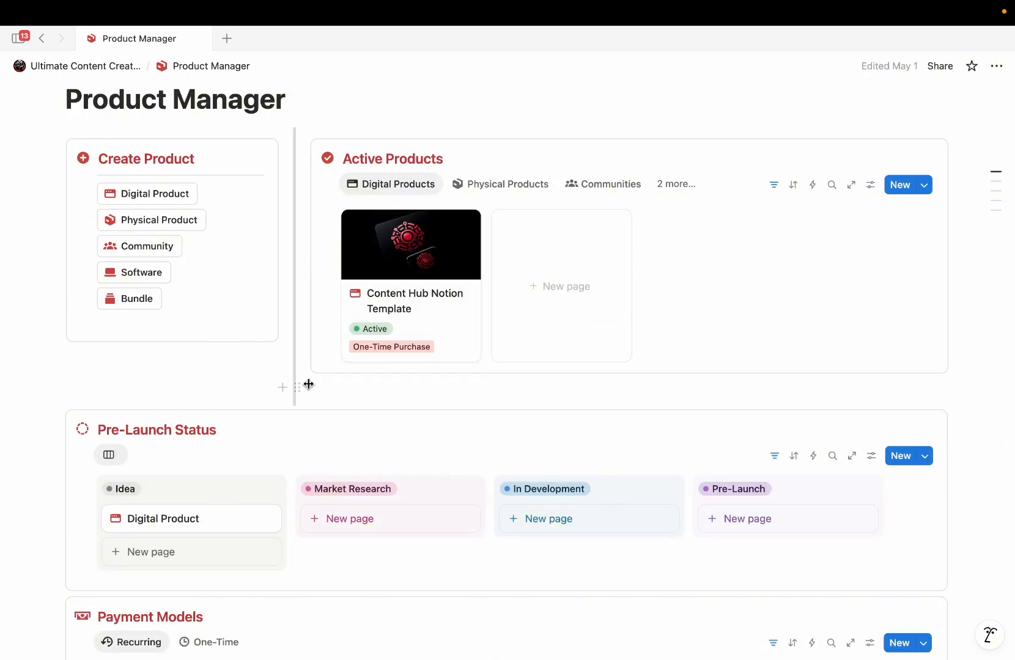
# - Remove the empty line above the Pre-Launch Status section and move the Digital Product card from Idea to Pre-Launch
pyautogui.press('BackSpace')
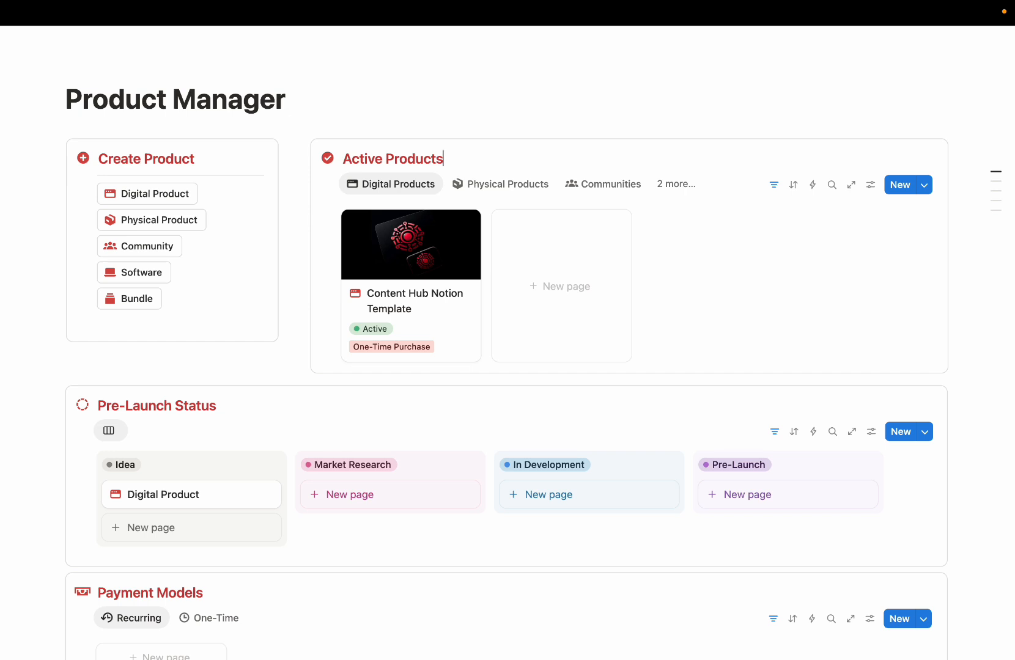
pyautogui.scroll(-2, 150, 340)
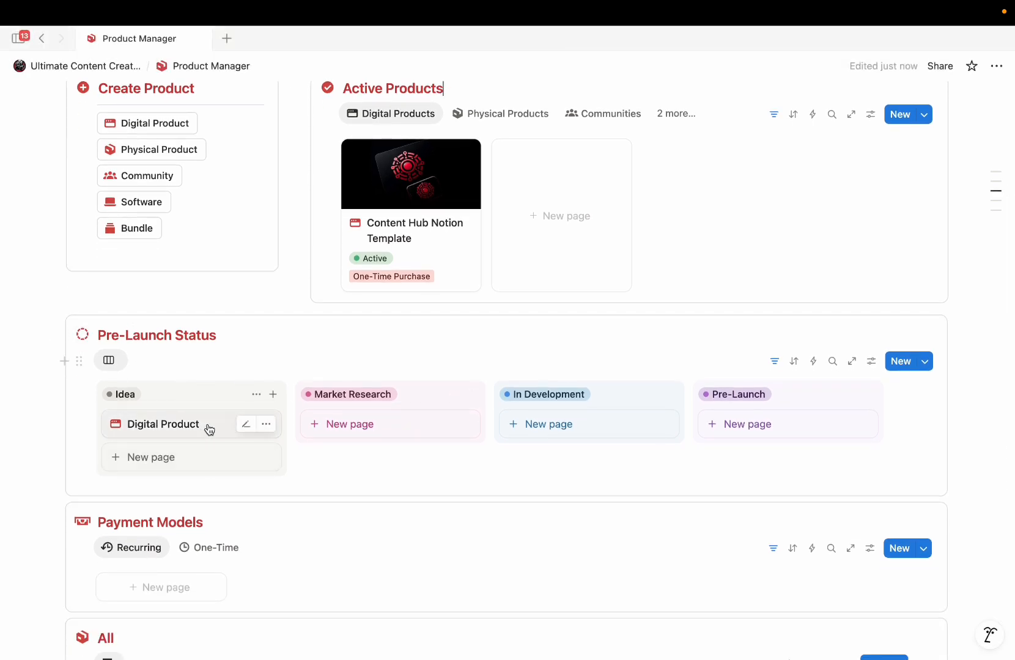
pyautogui.moveTo(209, 429); pyautogui.dragTo(762, 422)
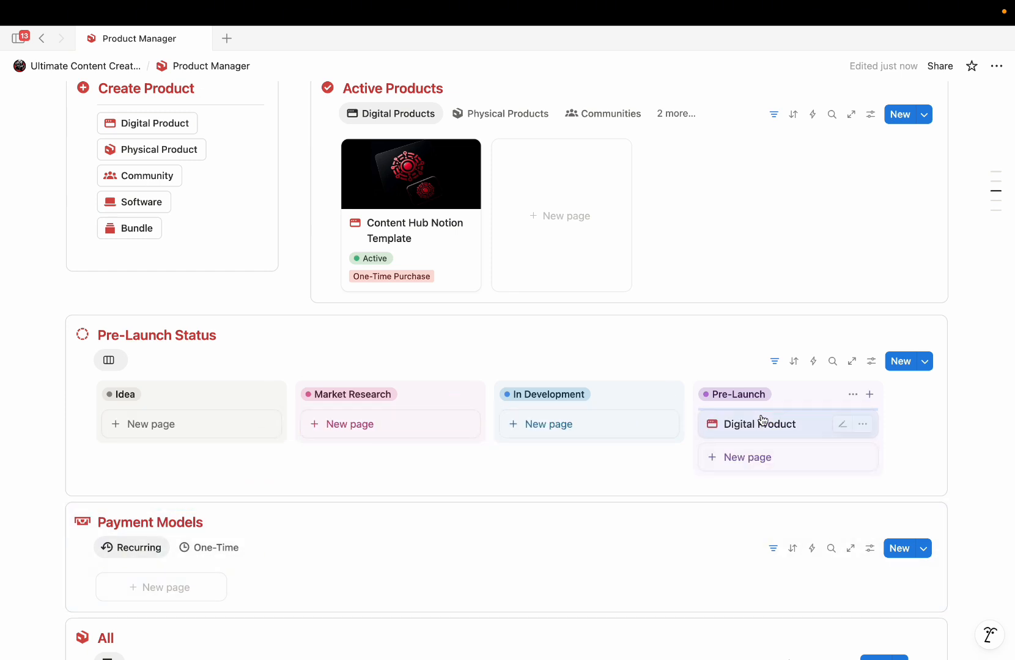
# - Set the Digital Product's status to Active on its page and close the page
pyautogui.click(807, 425)
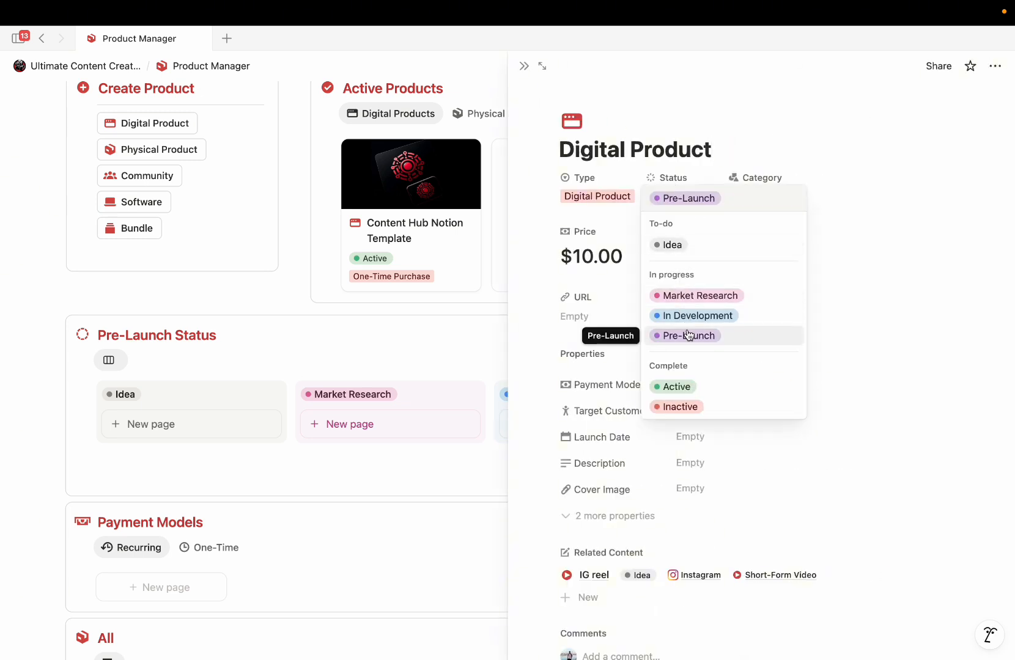
pyautogui.click(683, 387)
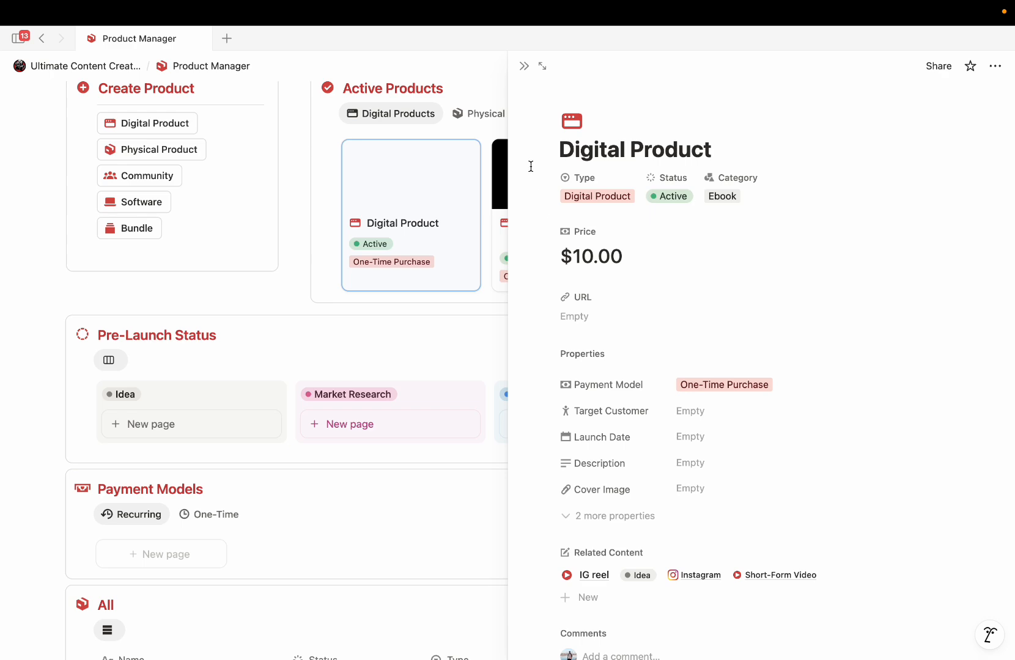
pyautogui.click(524, 66)
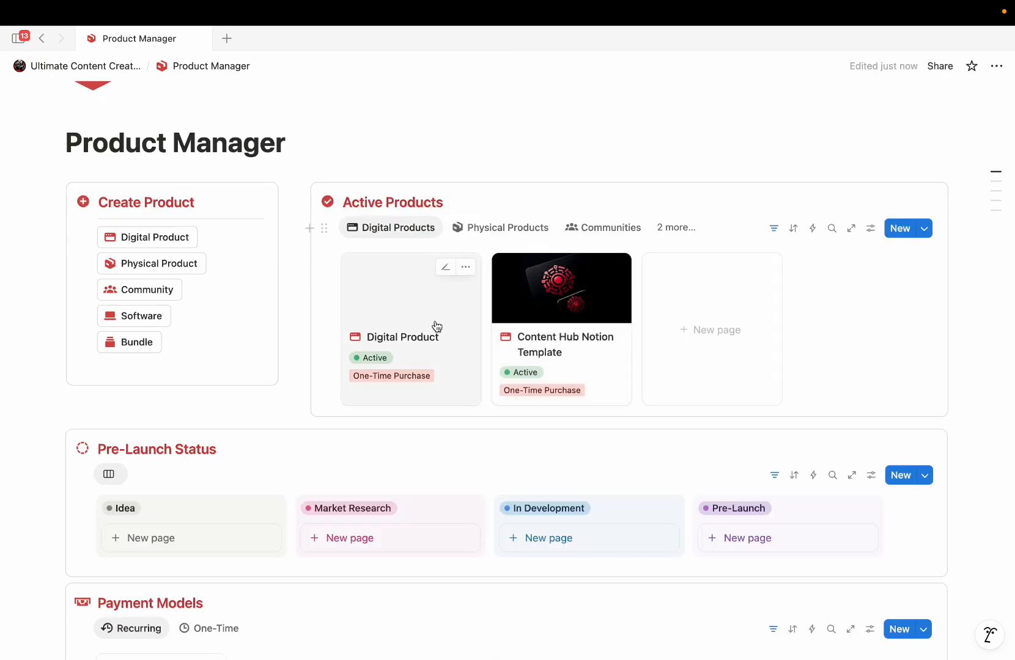
# - Compare the products in the One-Time and Recurring views of the Payment Models section
pyautogui.scroll(-5, 428, 366)
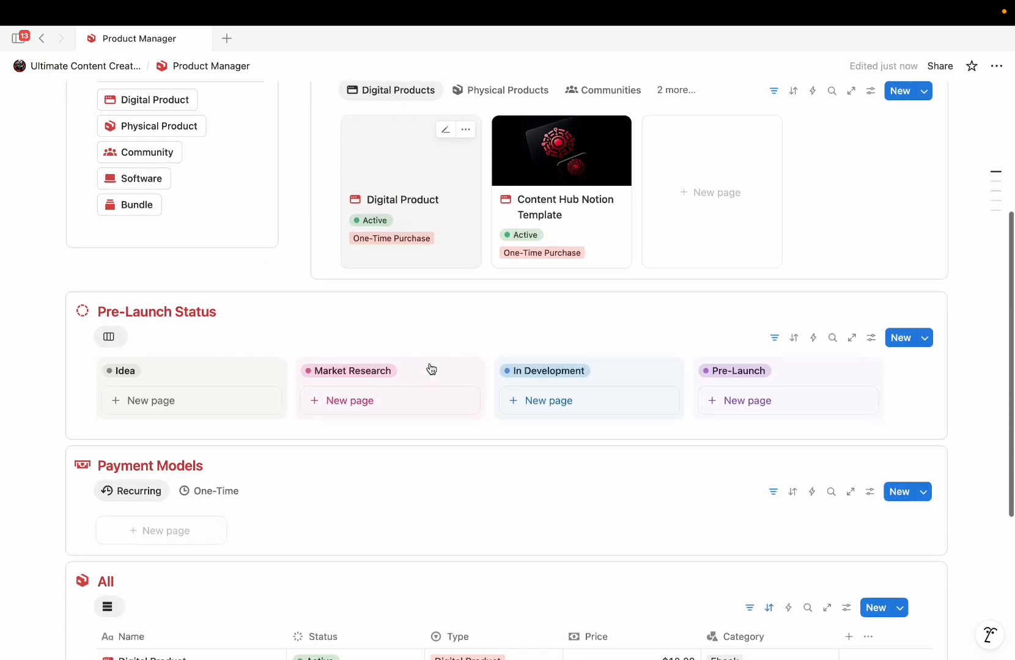
pyautogui.scroll(-4, 431, 369)
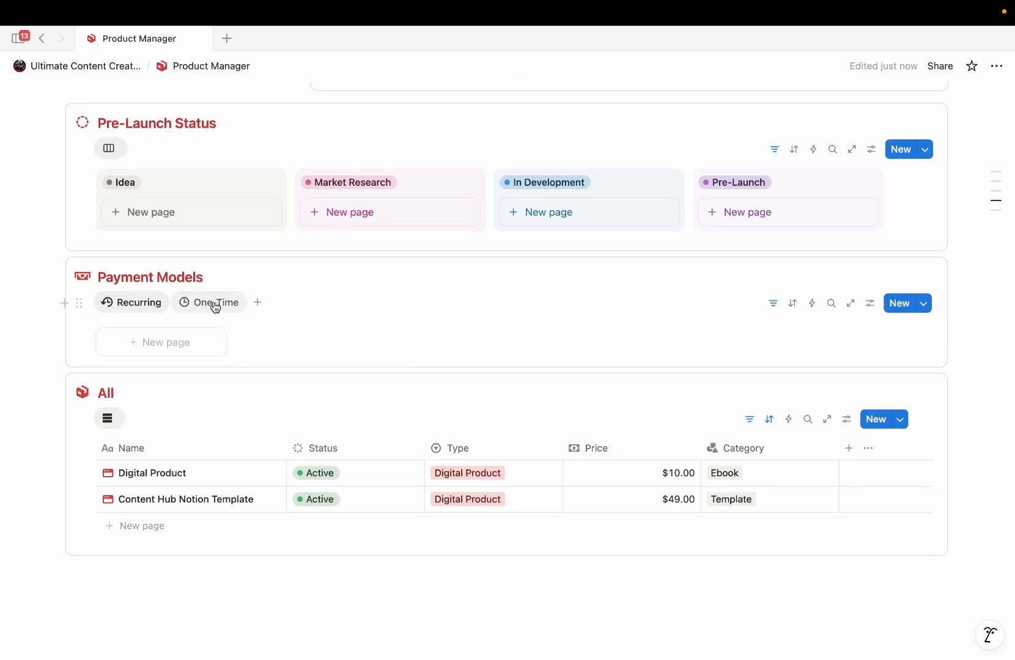
pyautogui.click(216, 306)
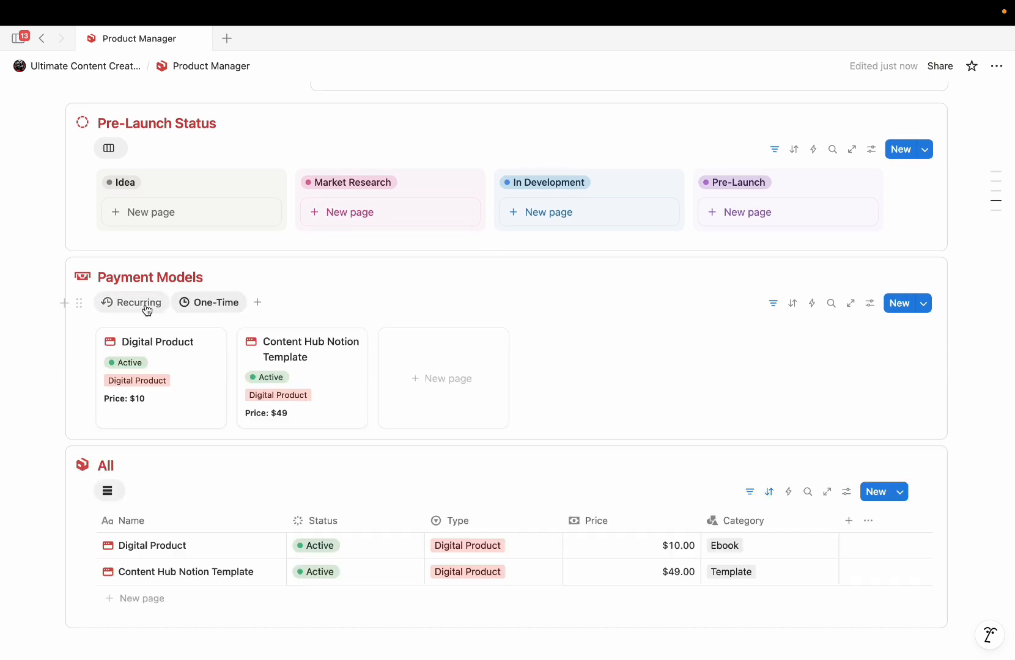
pyautogui.click(145, 304)
pyautogui.click(208, 307)
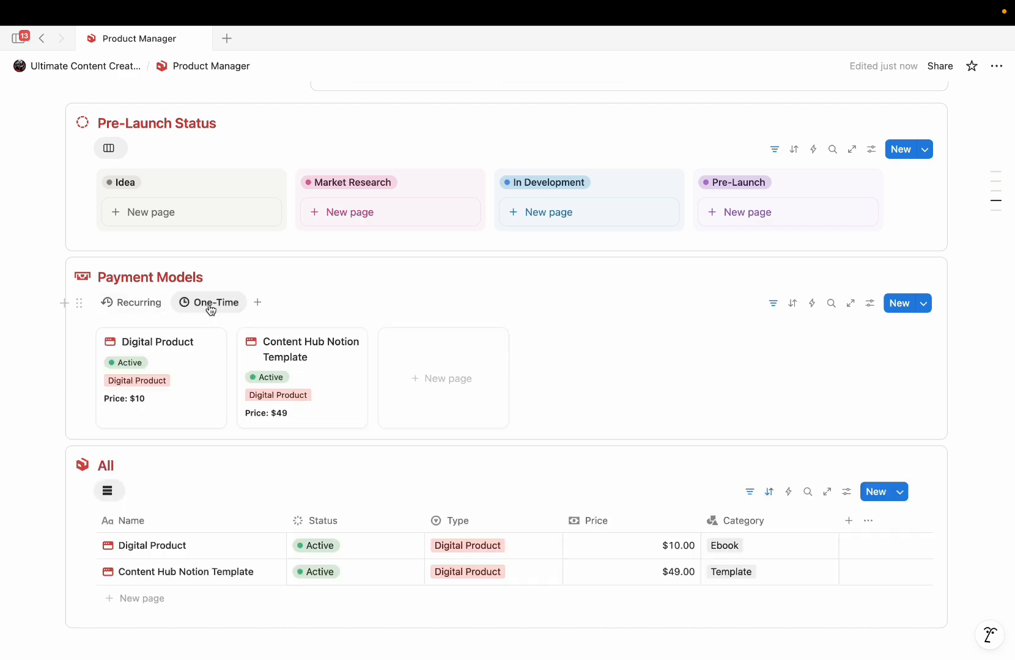
pyautogui.click(146, 304)
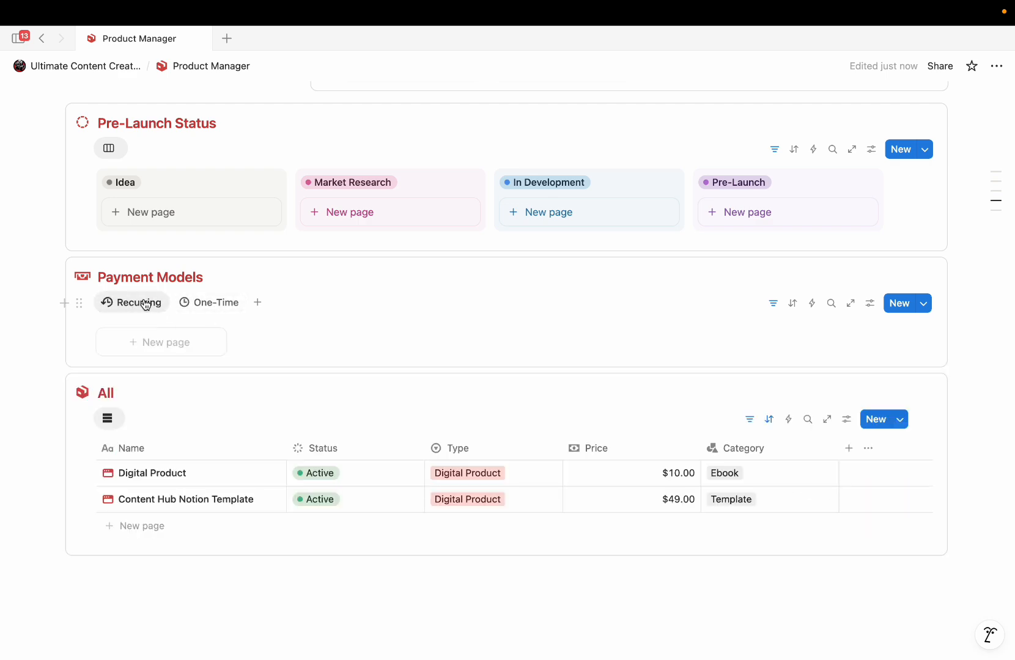
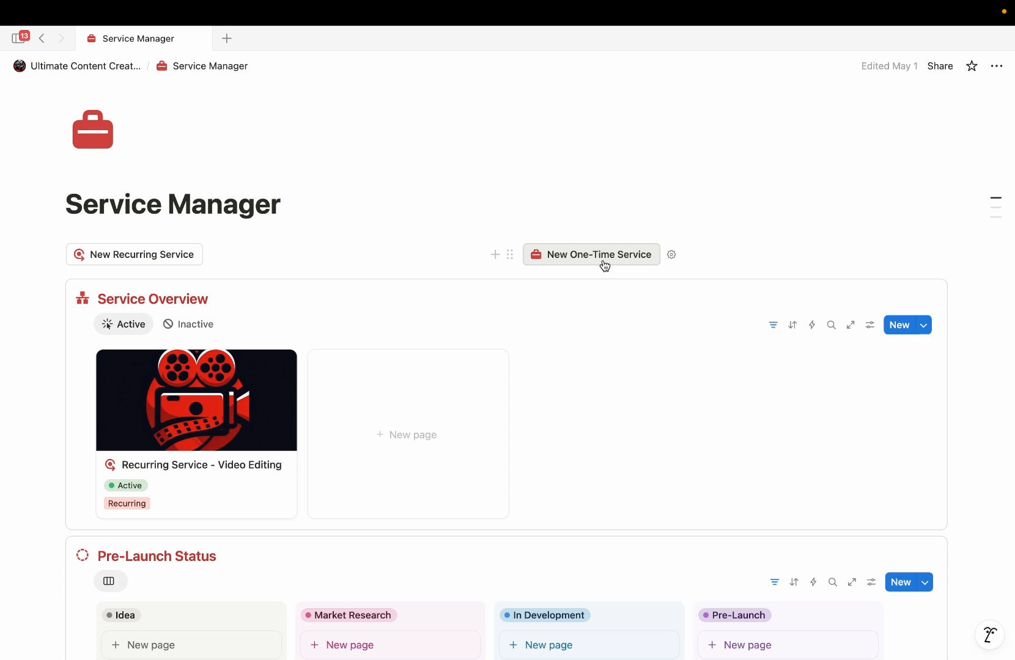
# - Show the inactive services in the Service Overview and look through the Service Manager's pre-launch and payment model sections
pyautogui.scroll(-1, 599, 396)
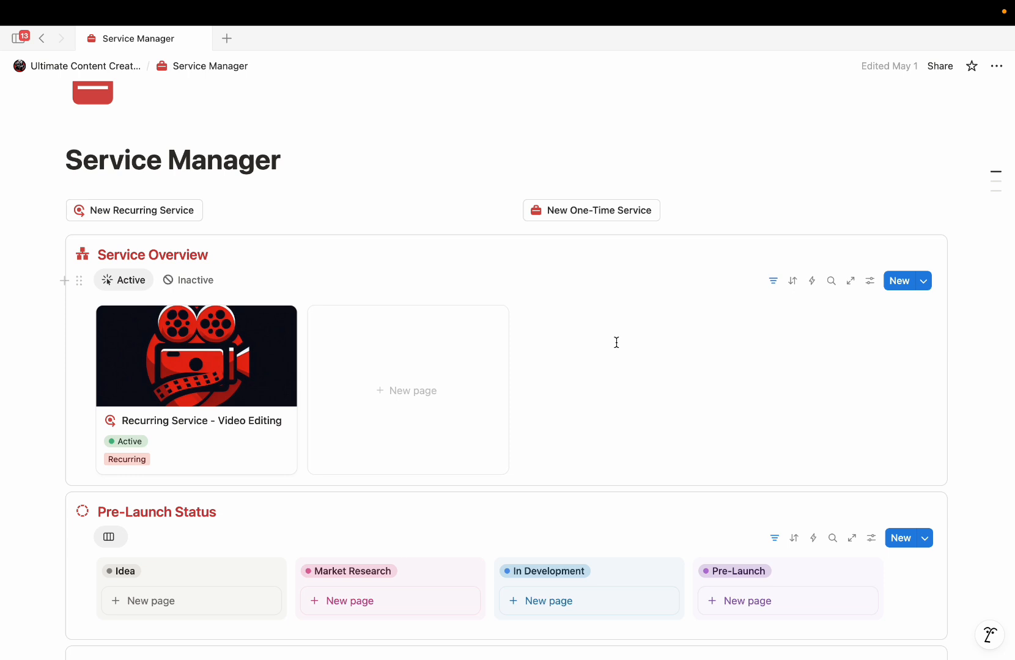
pyautogui.moveTo(616, 342); pyautogui.dragTo(256, 365)
pyautogui.click(182, 281)
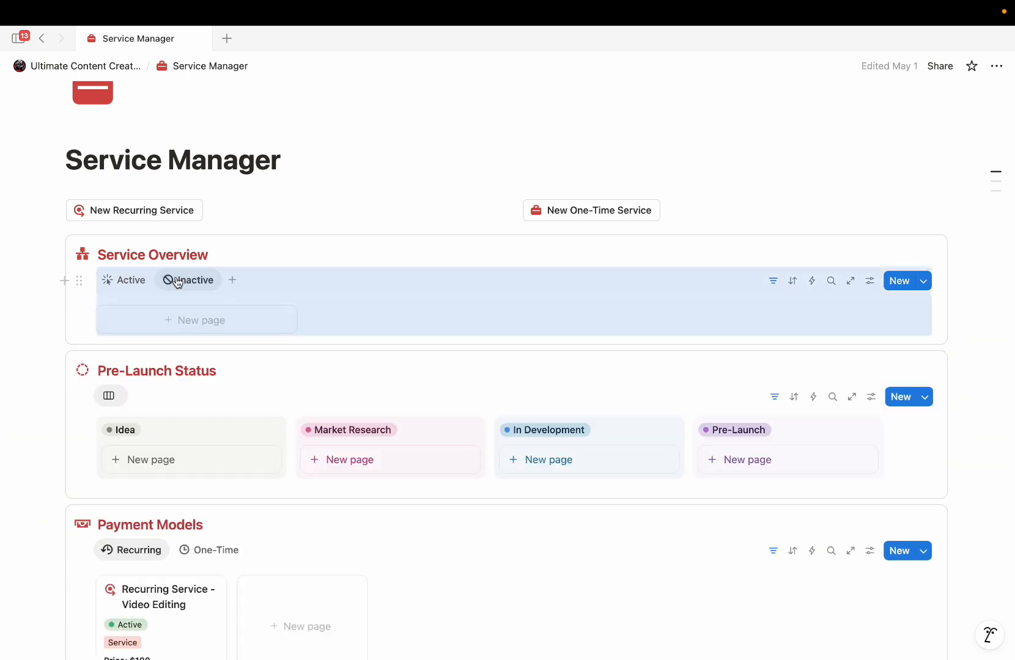
pyautogui.click(211, 254)
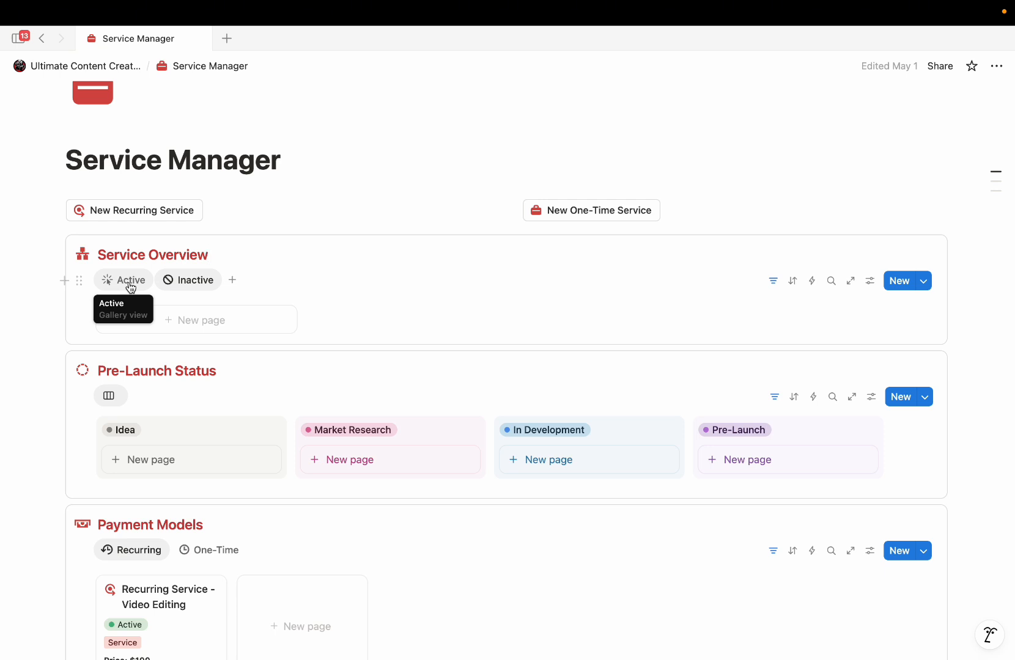
pyautogui.scroll(-3, 130, 287)
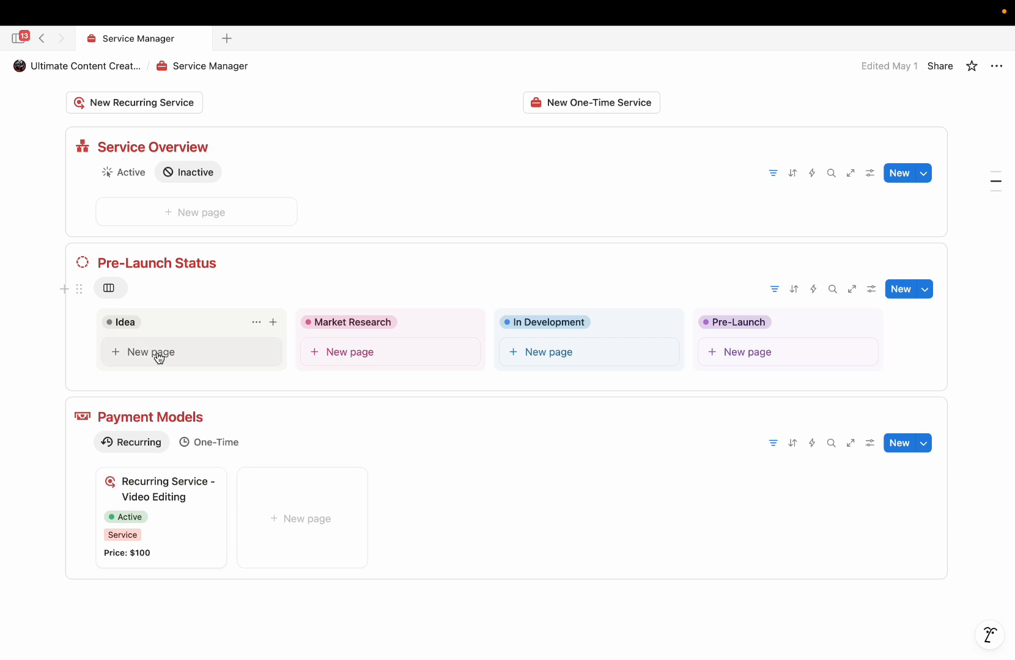
pyautogui.scroll(2, 158, 356)
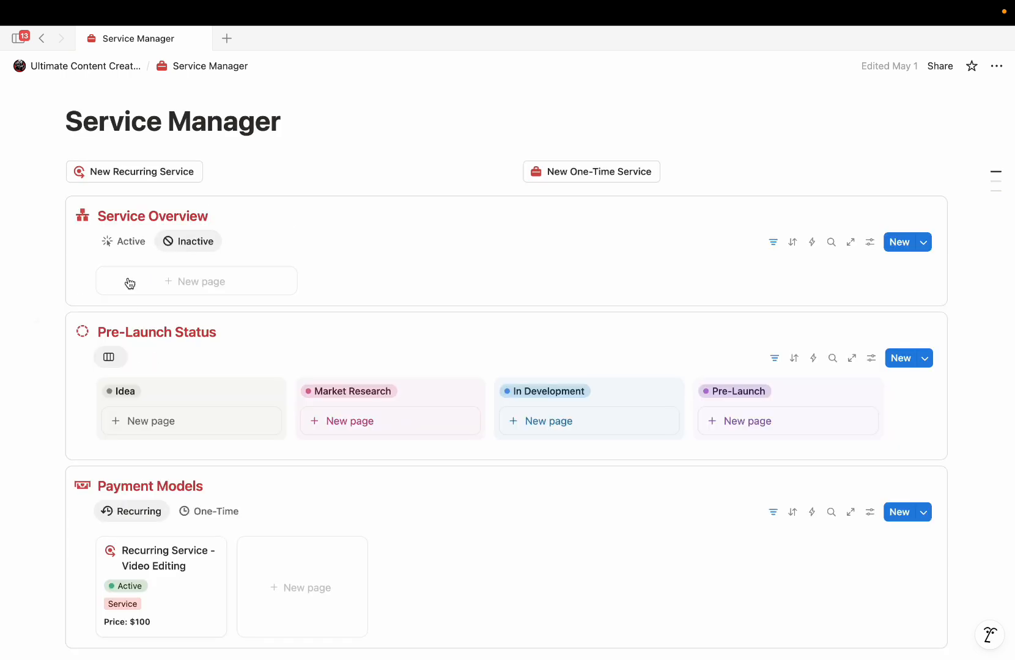
# - Create a new one-time service and title it "Web Design Service"
pyautogui.click(568, 173)
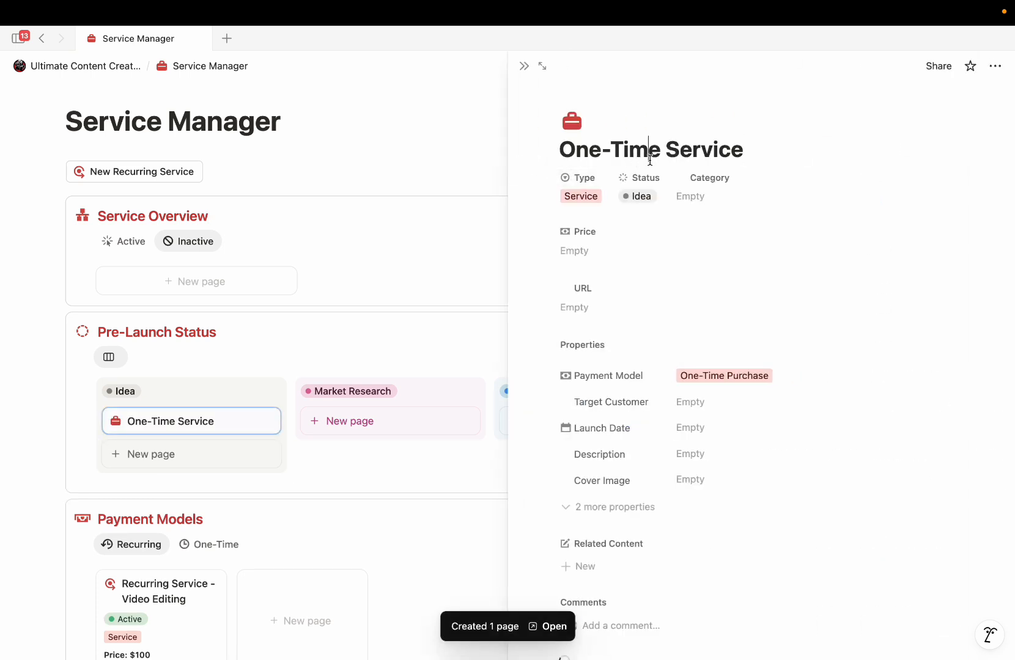
pyautogui.doubleClick(649, 162)
pyautogui.tripleClick(649, 161)
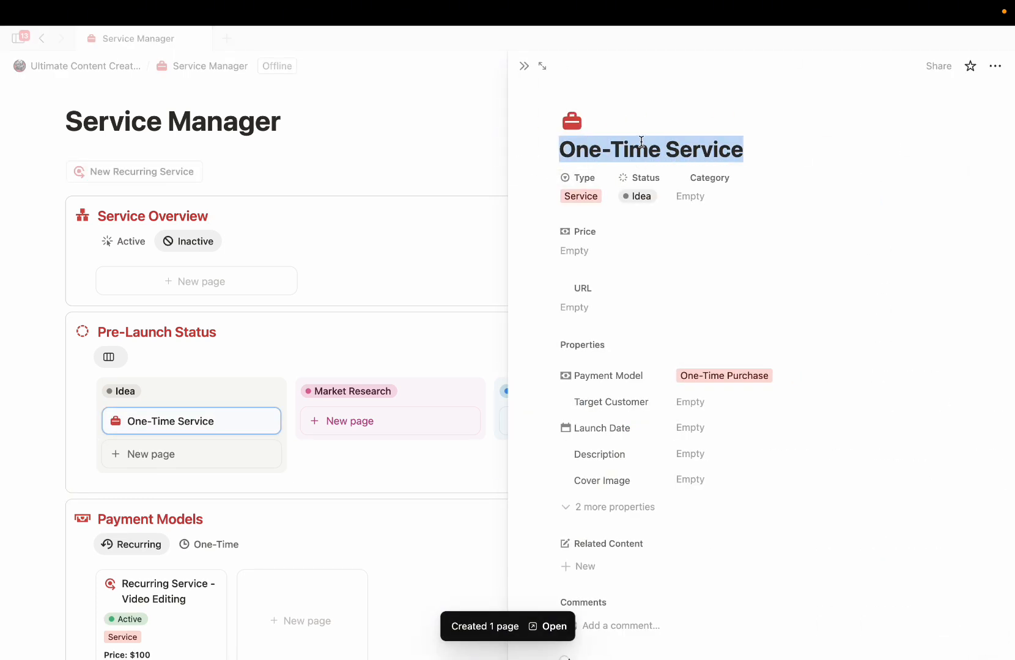
pyautogui.write('Web Des')
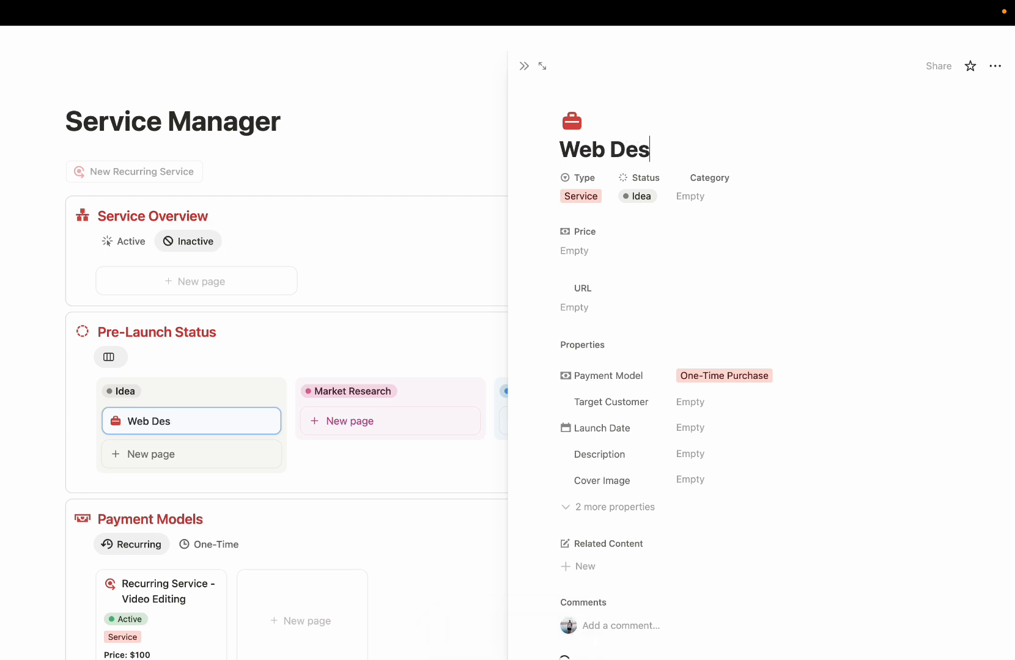
pyautogui.write('ign Service')
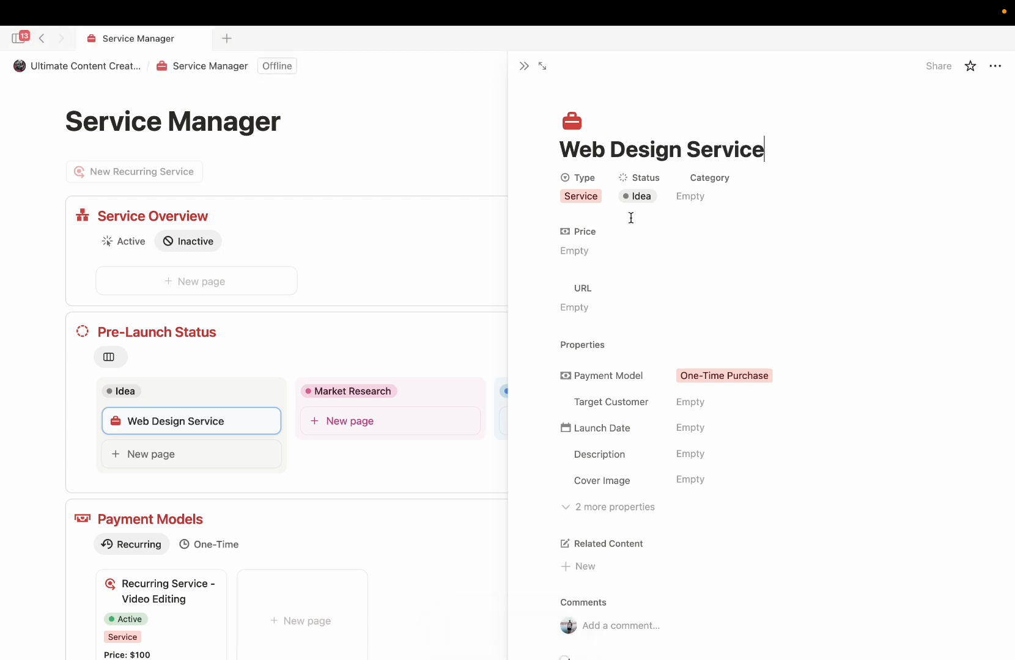
# - Move the Web Design Service card from Idea to Pre-Launch and set its status to Active on its page
pyautogui.click(202, 340)
pyautogui.moveTo(209, 330); pyautogui.dragTo(732, 333)
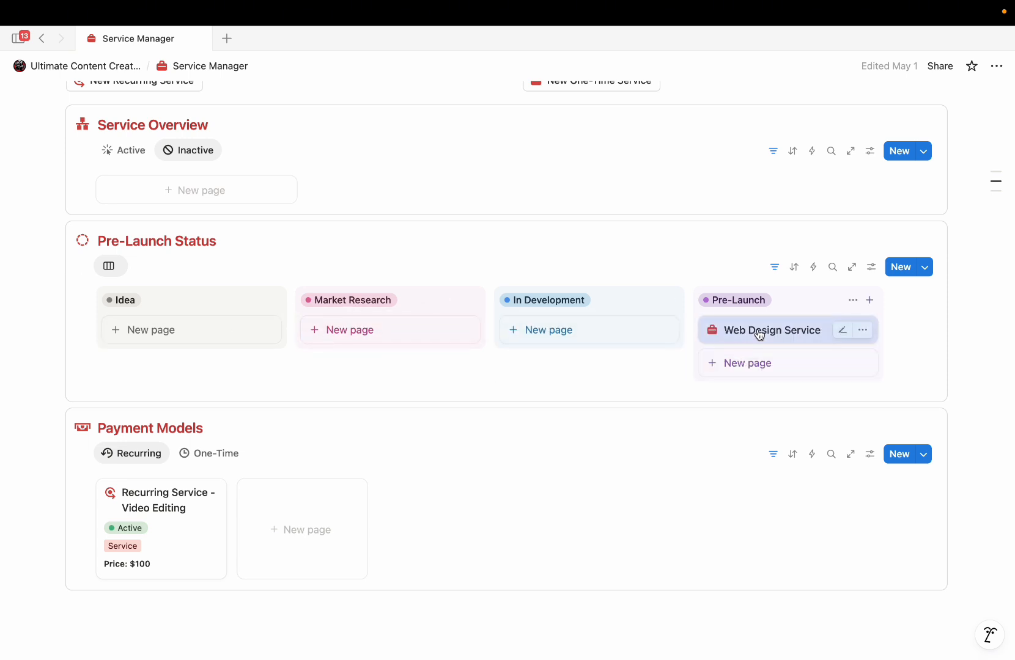
pyautogui.click(732, 333)
pyautogui.click(642, 196)
pyautogui.click(676, 387)
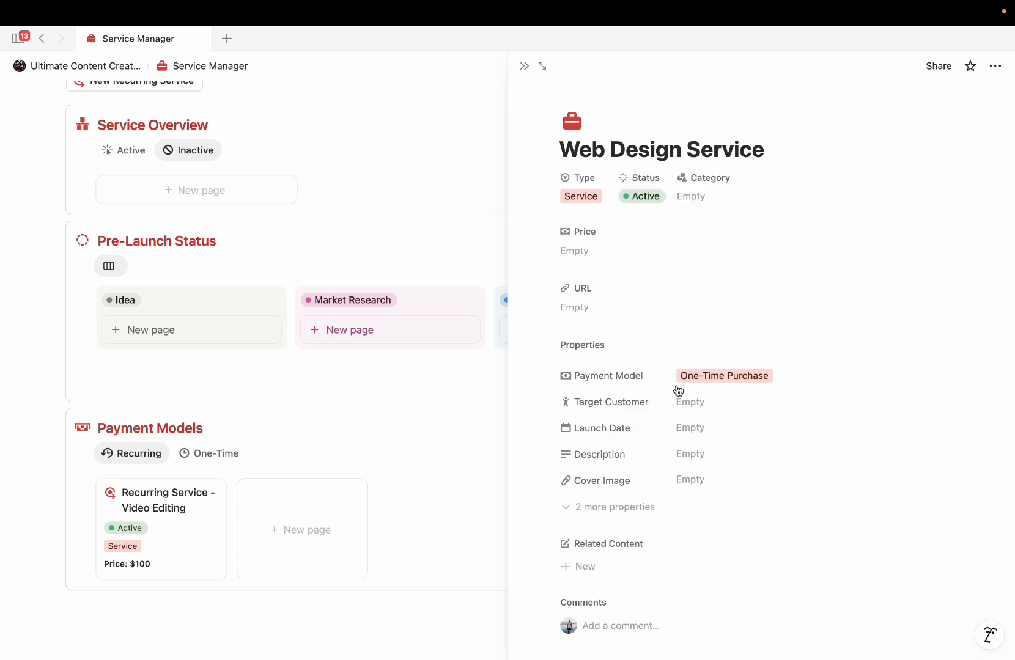
# - Close the Web Design Service page and show the active services in the Service Overview
pyautogui.click(524, 66)
pyautogui.scroll(5, 455, 263)
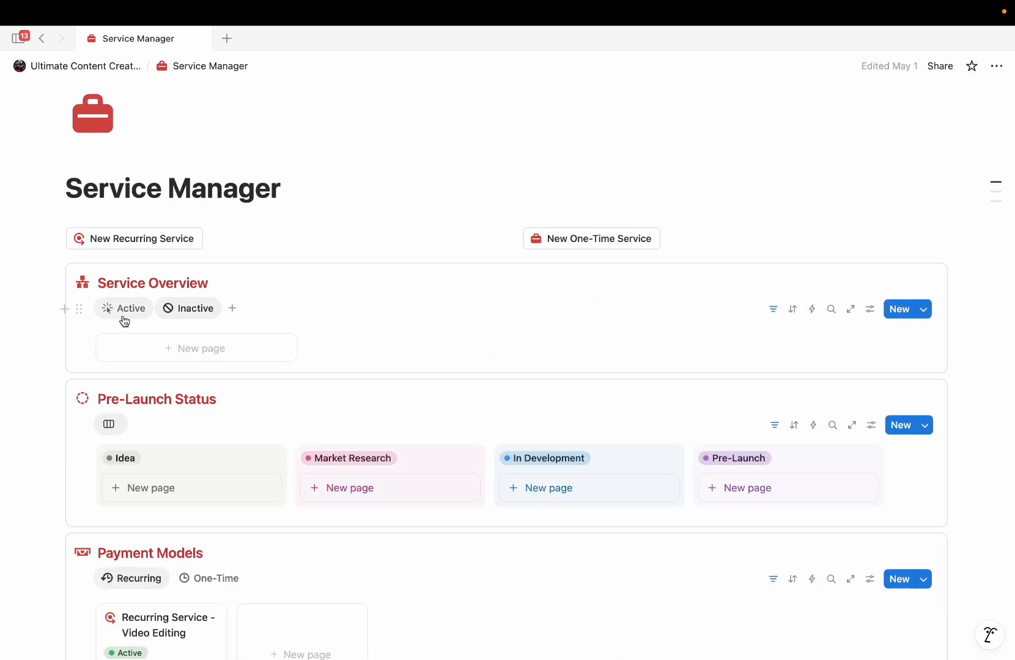
pyautogui.click(124, 308)
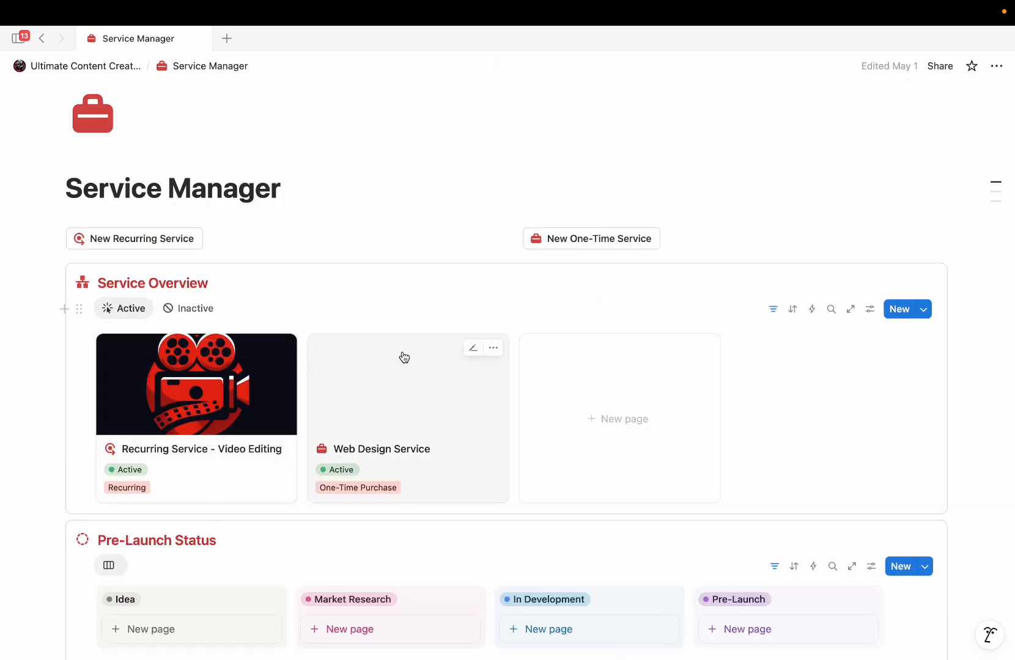
# - Compare the services in the One-Time and Recurring views of the Payment Models section
pyautogui.scroll(-6, 391, 464)
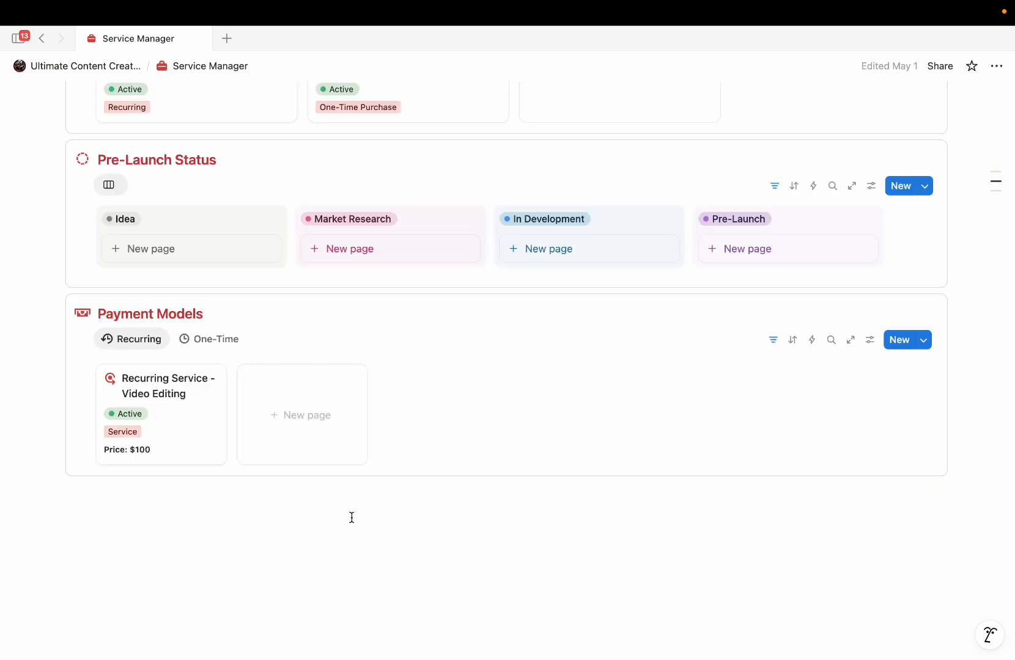
pyautogui.click(217, 366)
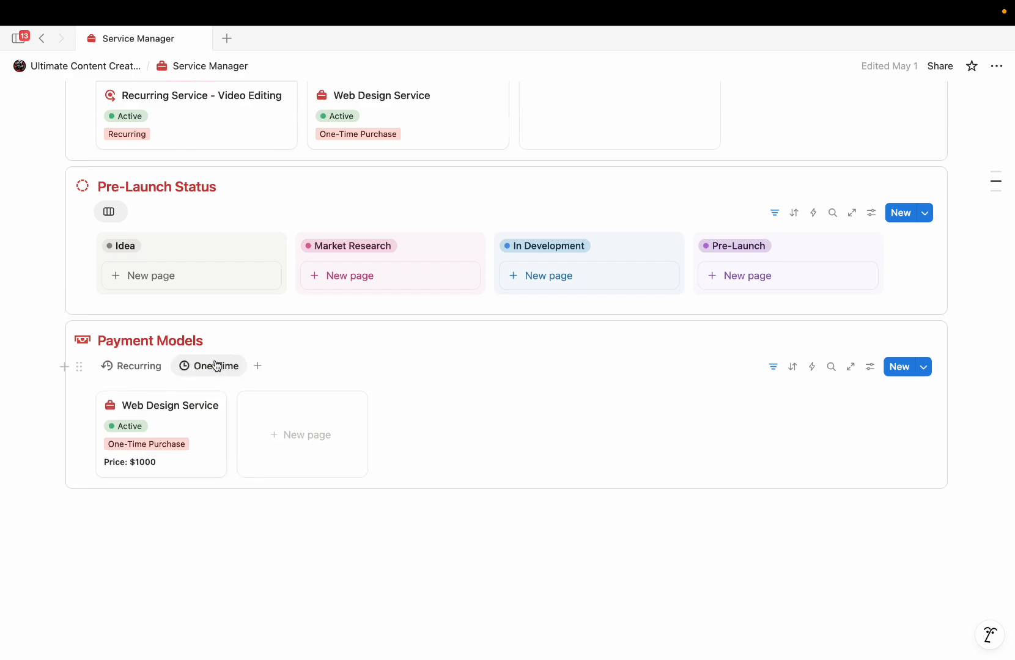
pyautogui.click(145, 366)
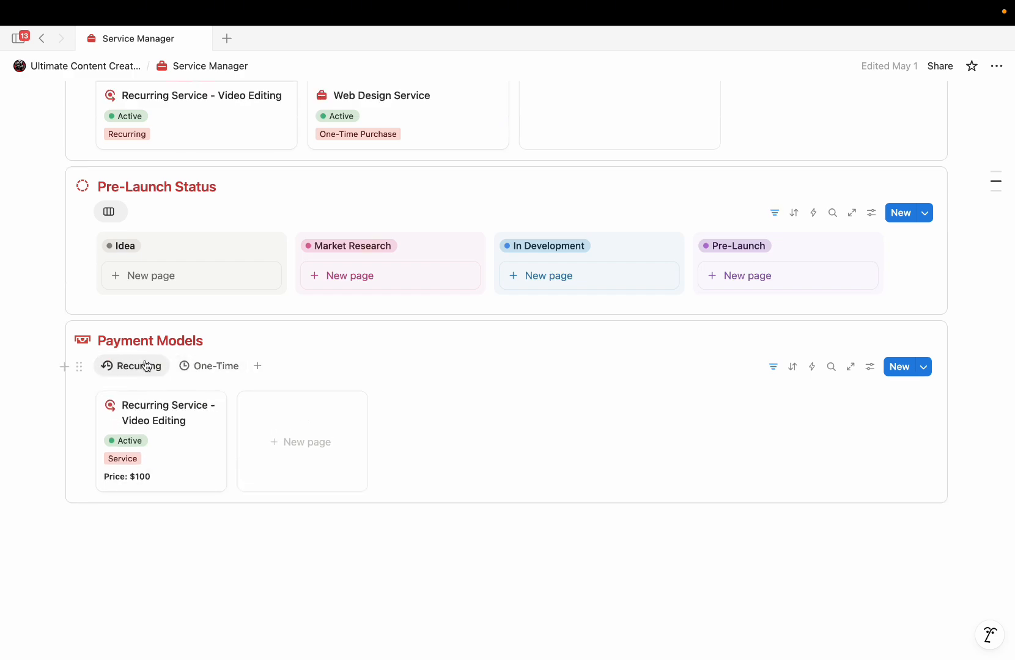
pyautogui.click(206, 366)
pyautogui.scroll(10, 206, 367)
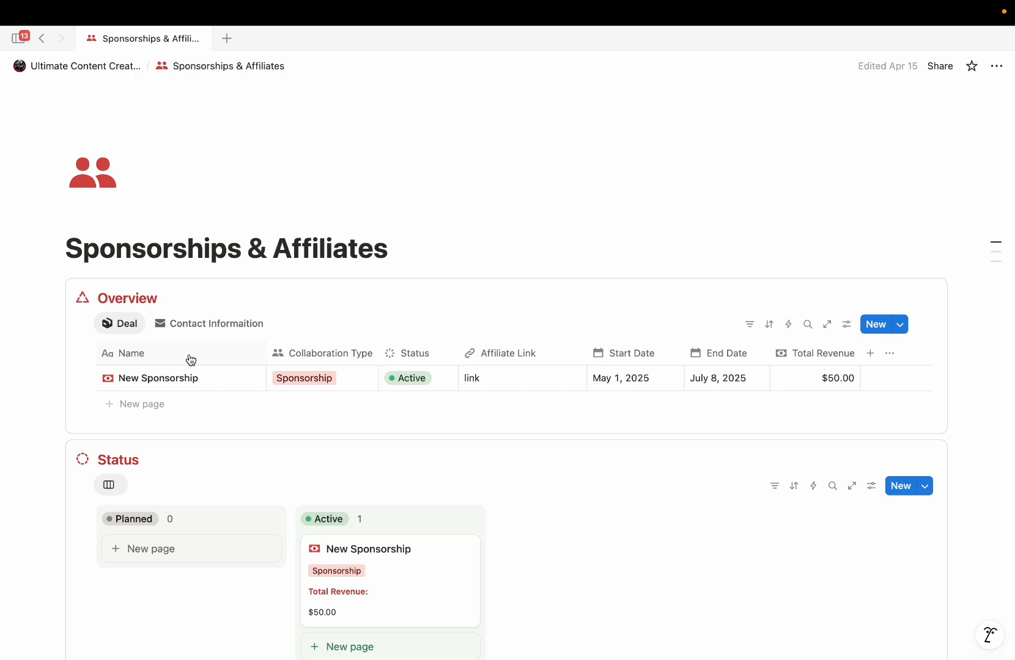
# - Look through the Overview, Status and Partnership Guidelines sections of the Sponsorships & Affiliates page
pyautogui.scroll(-6, 190, 357)
pyautogui.scroll(5, 190, 354)
pyautogui.scroll(-5, 190, 355)
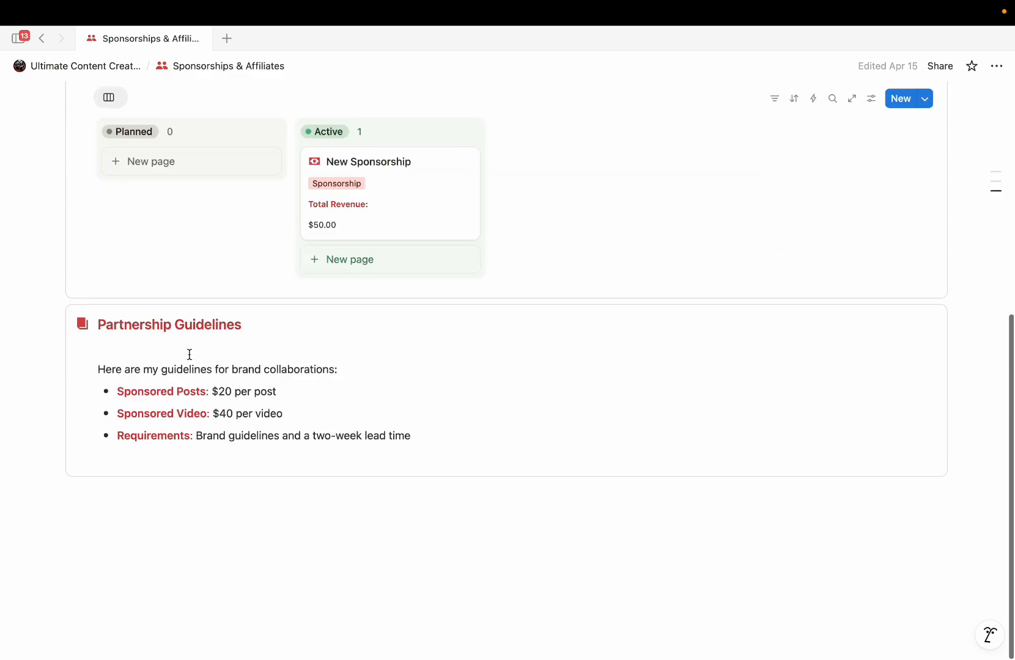
pyautogui.scroll(4, 189, 354)
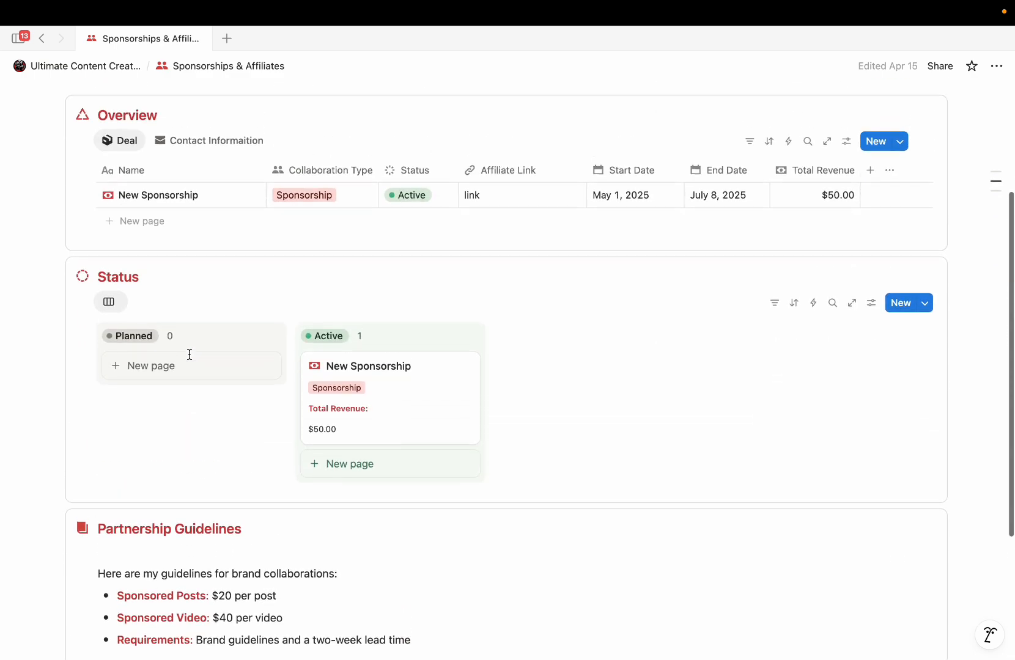
pyautogui.scroll(1, 189, 354)
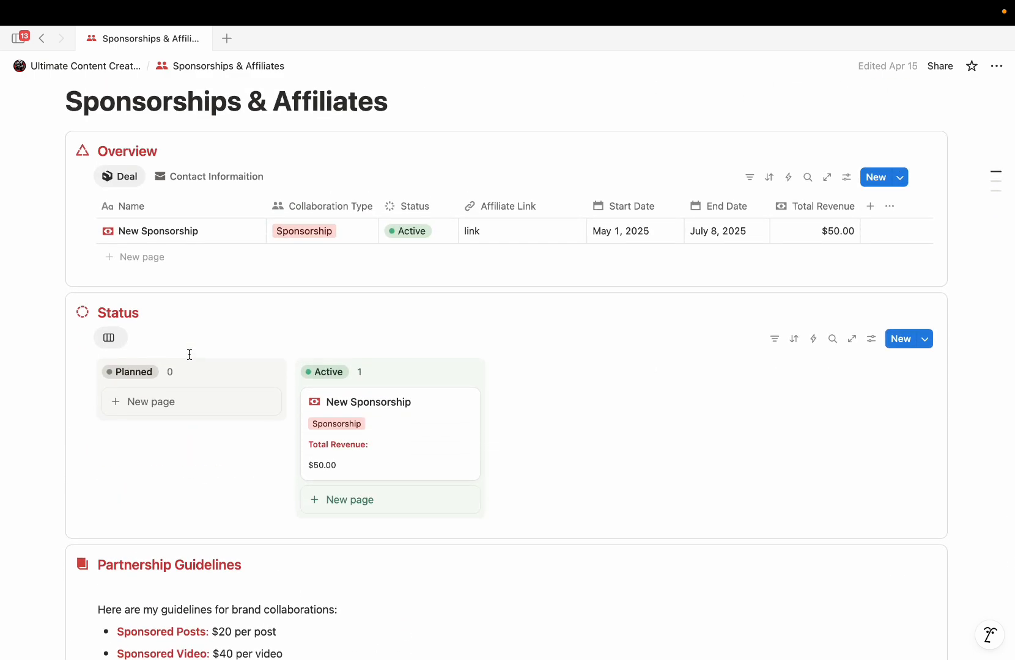
pyautogui.scroll(2, 190, 354)
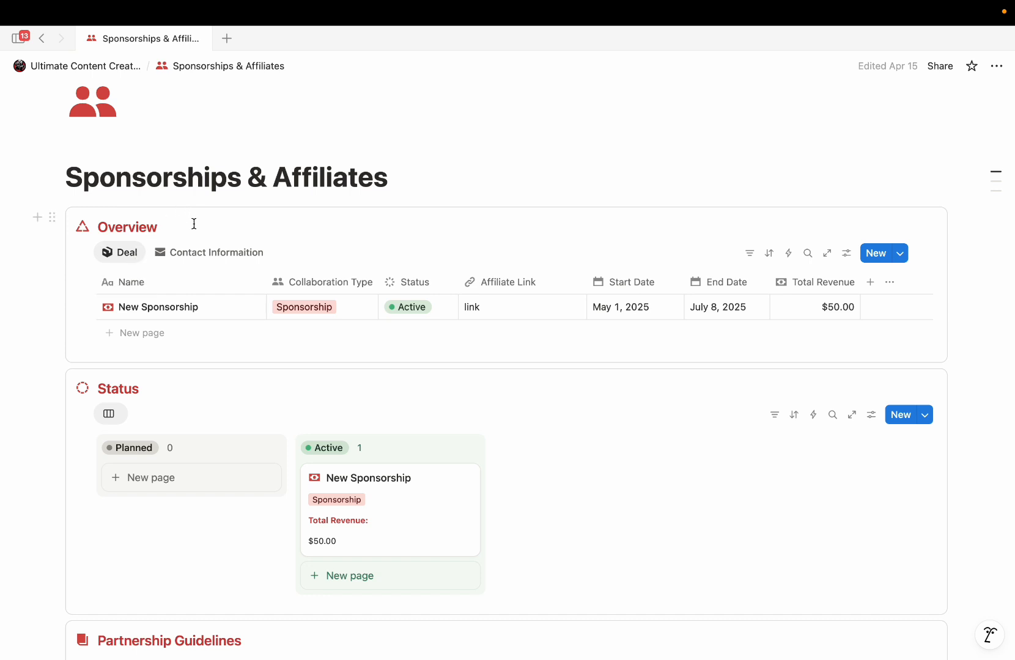
# - In the Overview's contact information view, enter the contact person's name for New Sponsorship and set Communication to Email
pyautogui.click(204, 250)
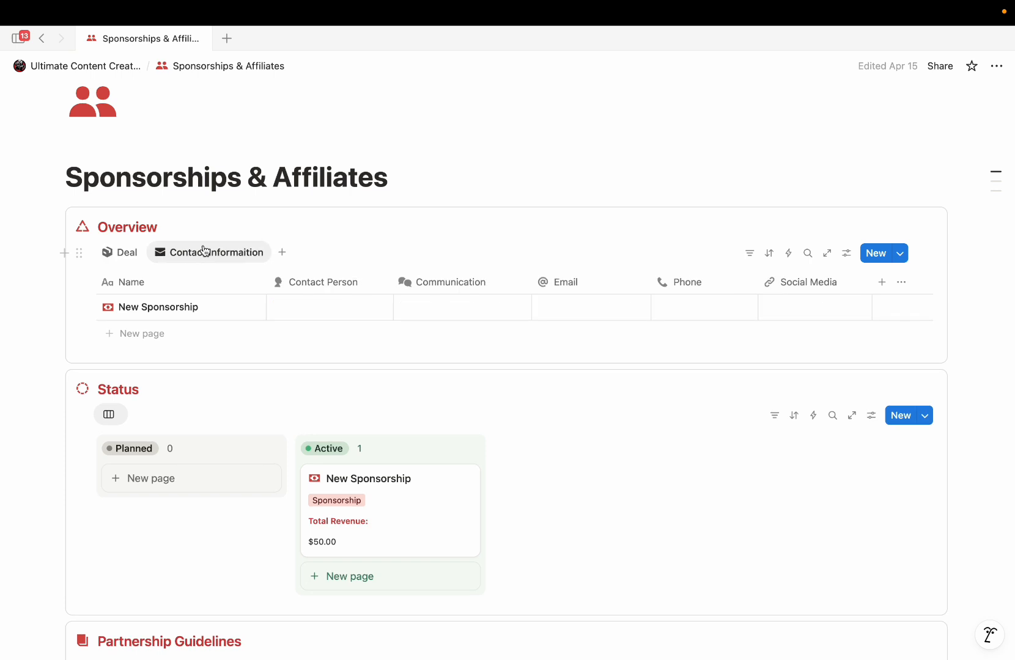
pyautogui.click(329, 307)
pyautogui.write('John')
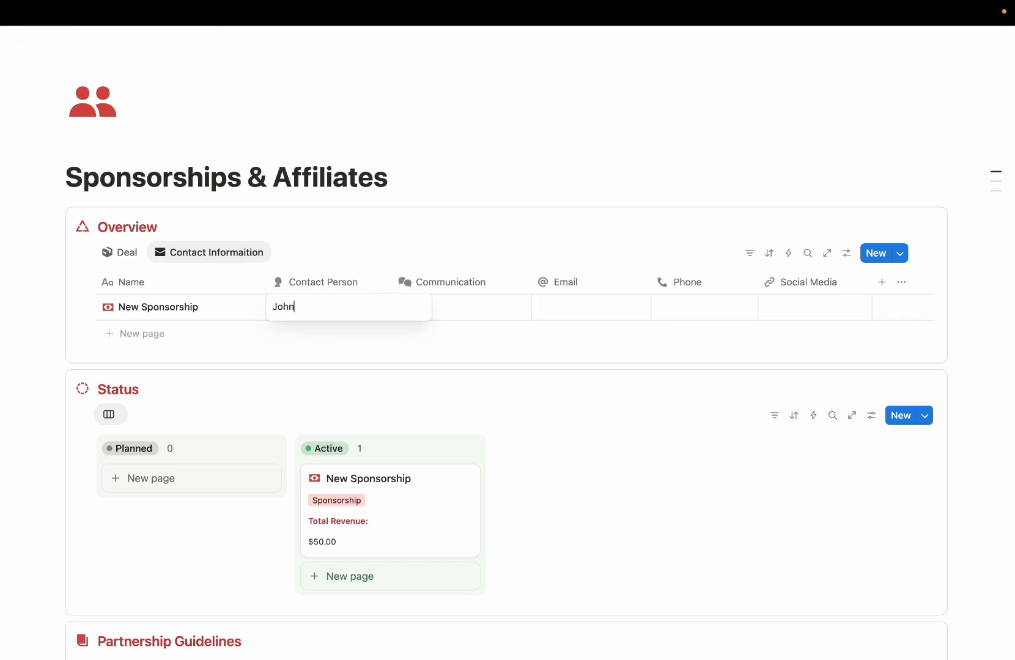
pyautogui.click(453, 307)
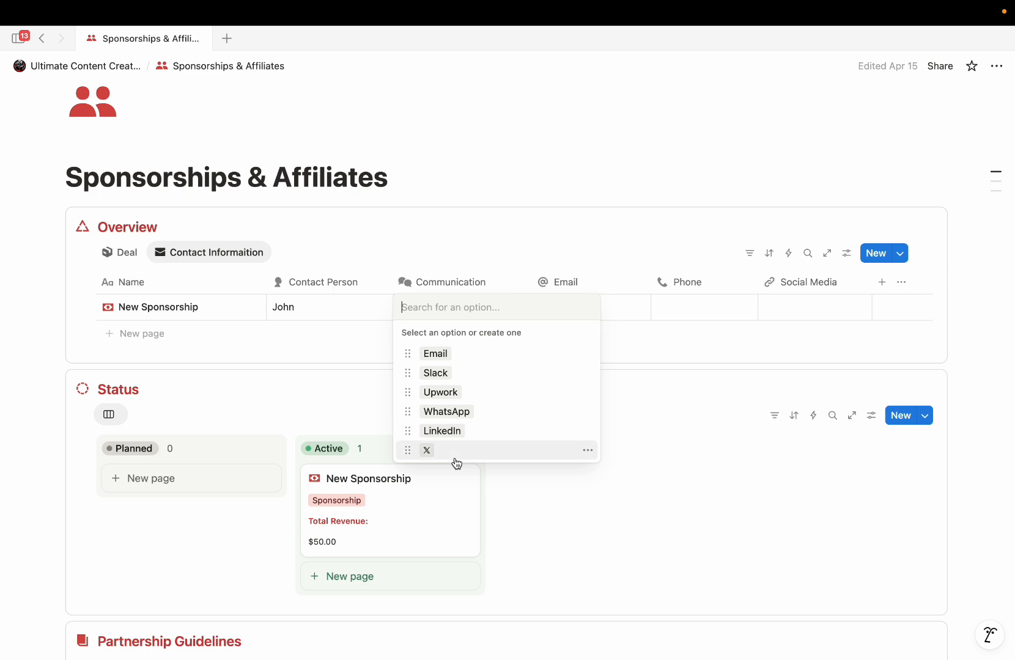
pyautogui.click(458, 353)
pyautogui.click(613, 312)
# - Check New Sponsorship's Email, Phone and Social Media fields, and review the Status board and Partnership Guidelines
pyautogui.click(614, 308)
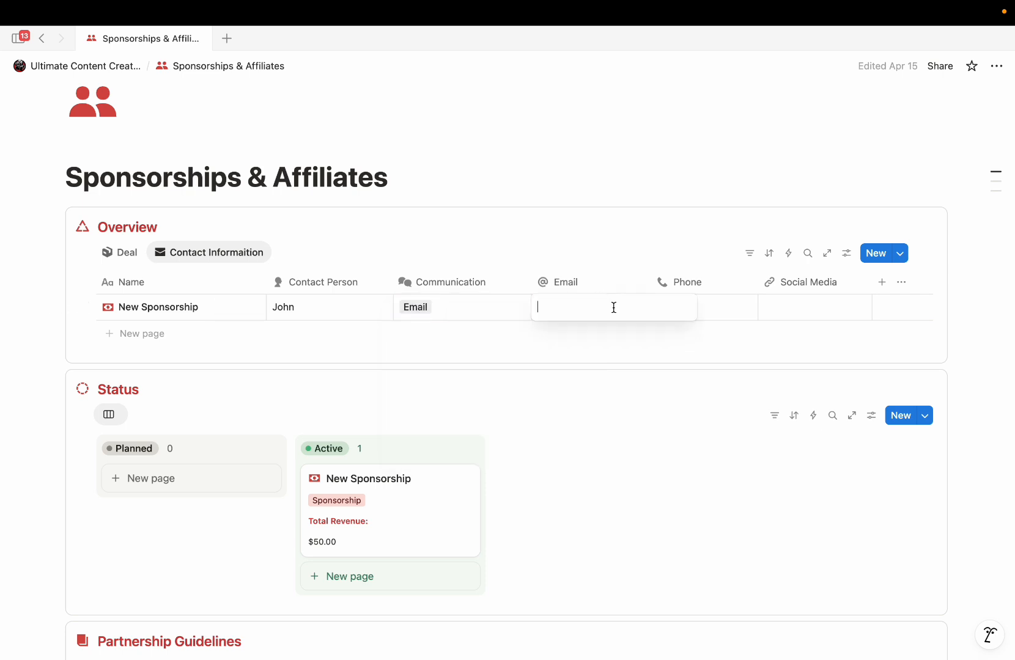
pyautogui.click(718, 309)
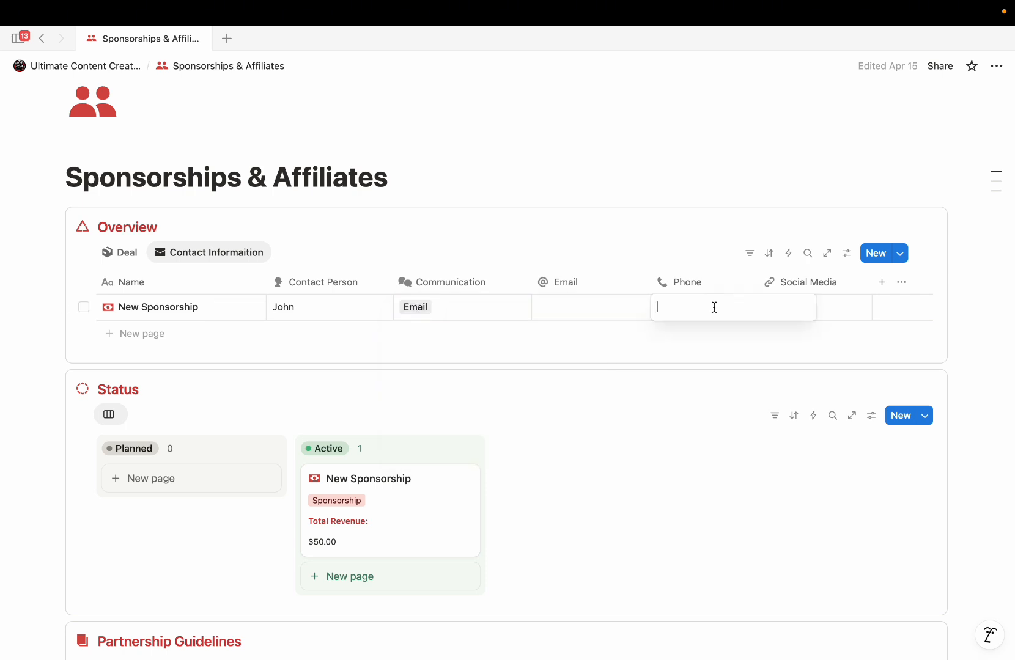
pyautogui.click(835, 308)
pyautogui.press('Escape')
pyautogui.scroll(-3, 380, 452)
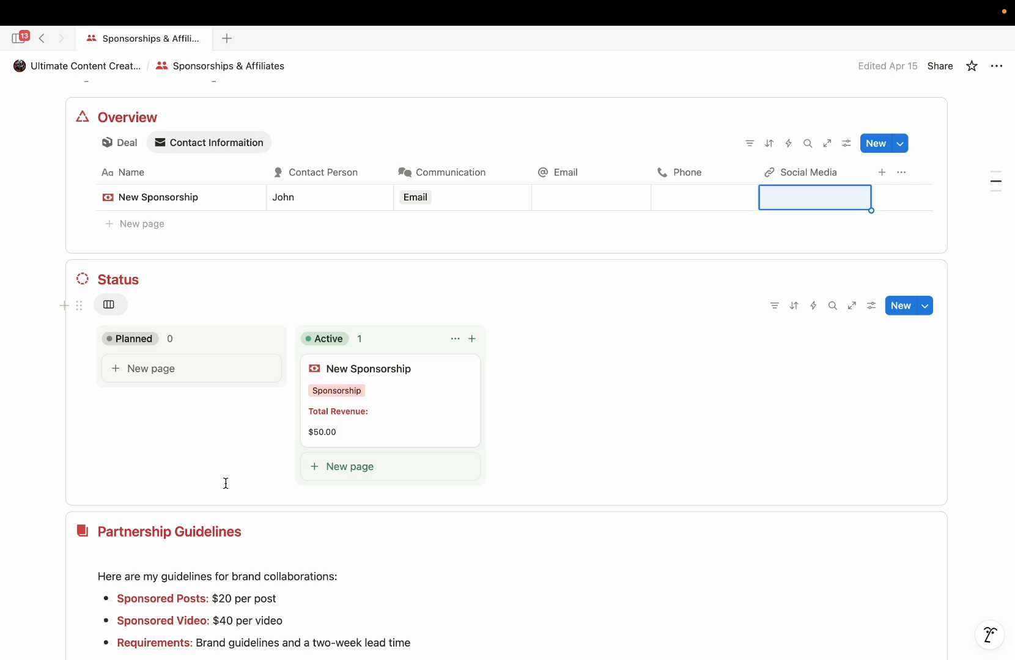
pyautogui.scroll(-2, 226, 484)
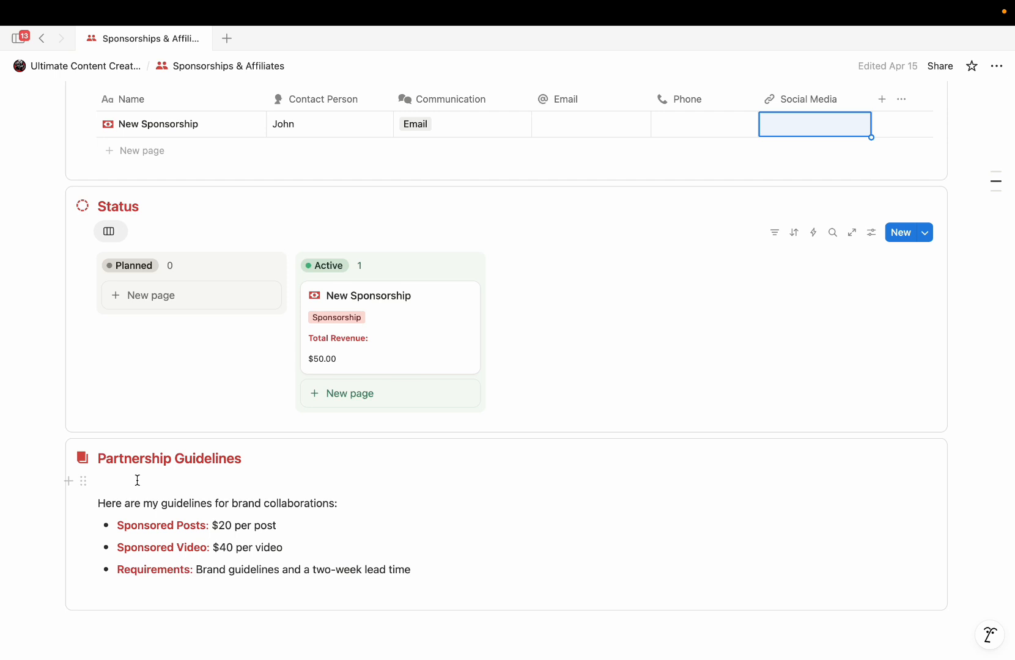
# - Add a new deal named "gymshark" in the Overview's Deal view and open its page
pyautogui.scroll(7, 138, 481)
pyautogui.click(158, 406)
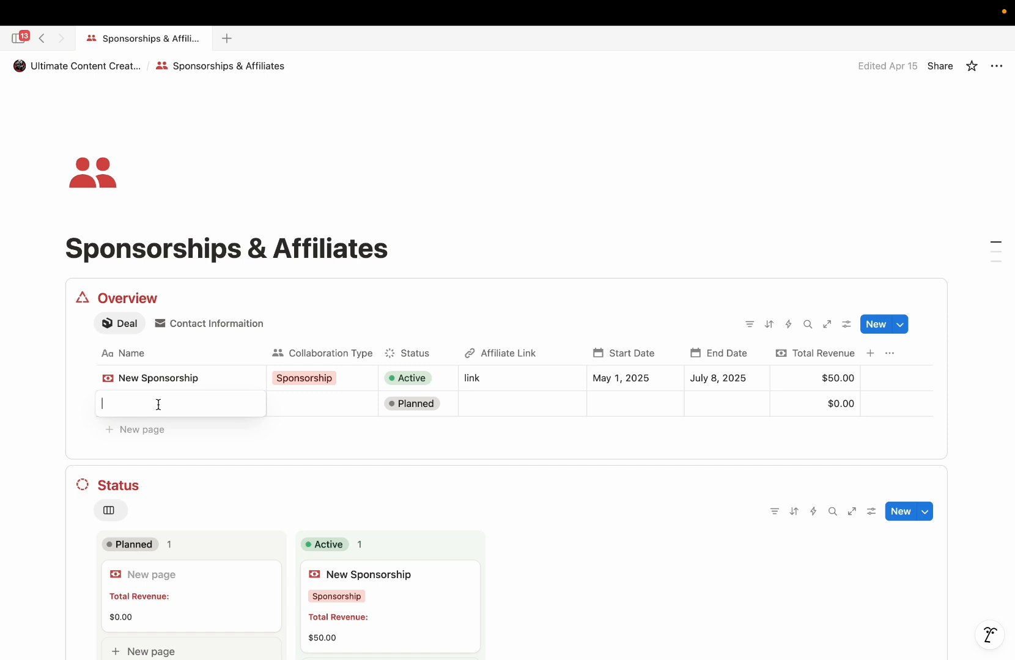
pyautogui.write('gymshark')
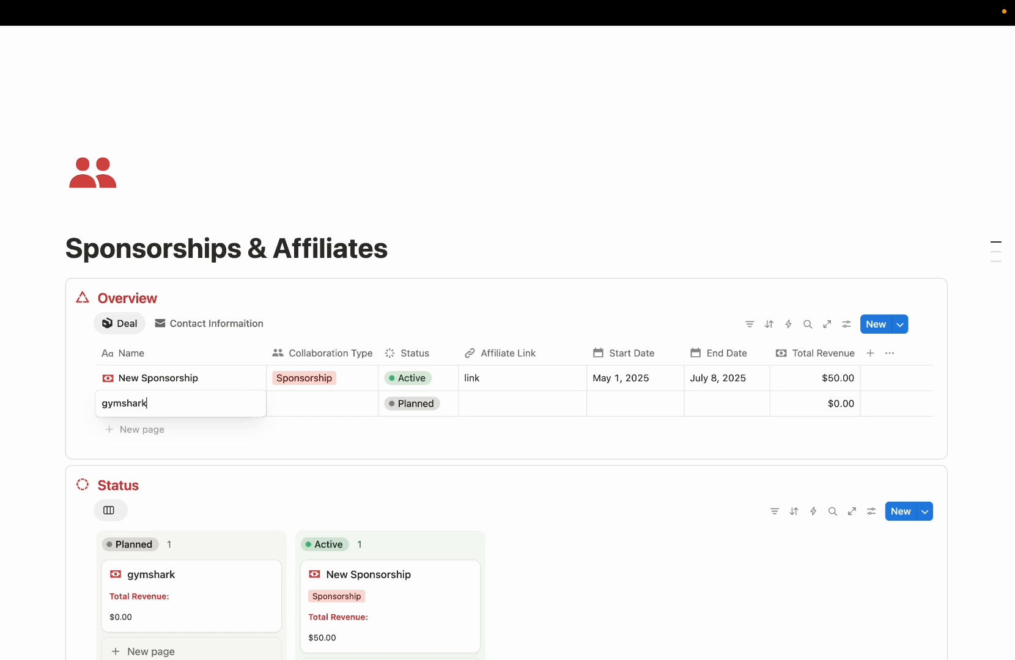
pyautogui.click(236, 424)
pyautogui.click(237, 408)
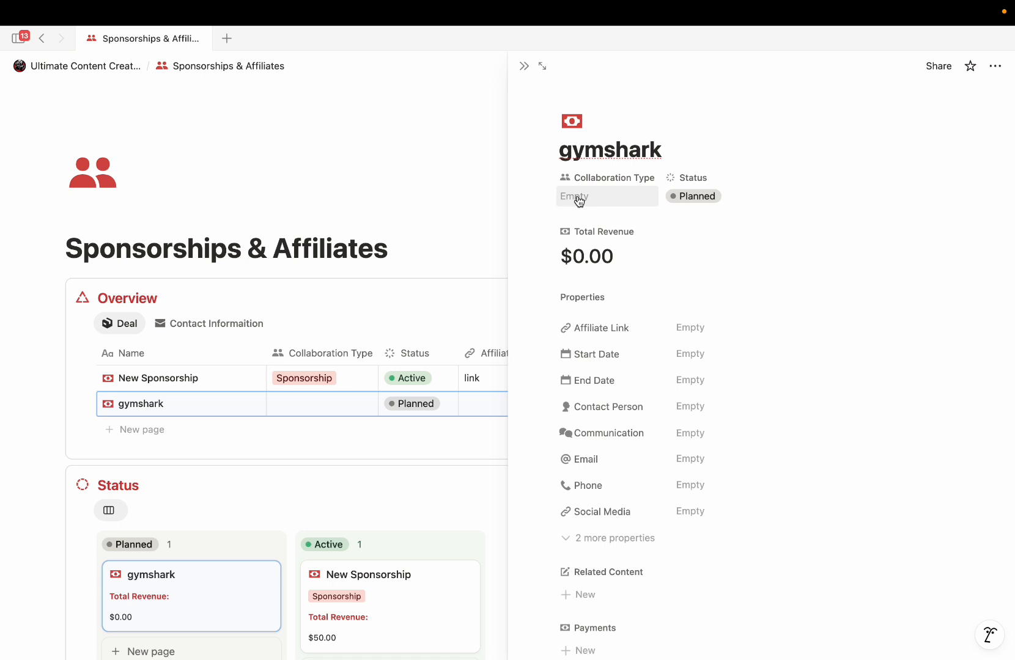
# - Set the gymshark deal's Collaboration Type to Sponsorship and inspect its Total Revenue formula
pyautogui.click(579, 199)
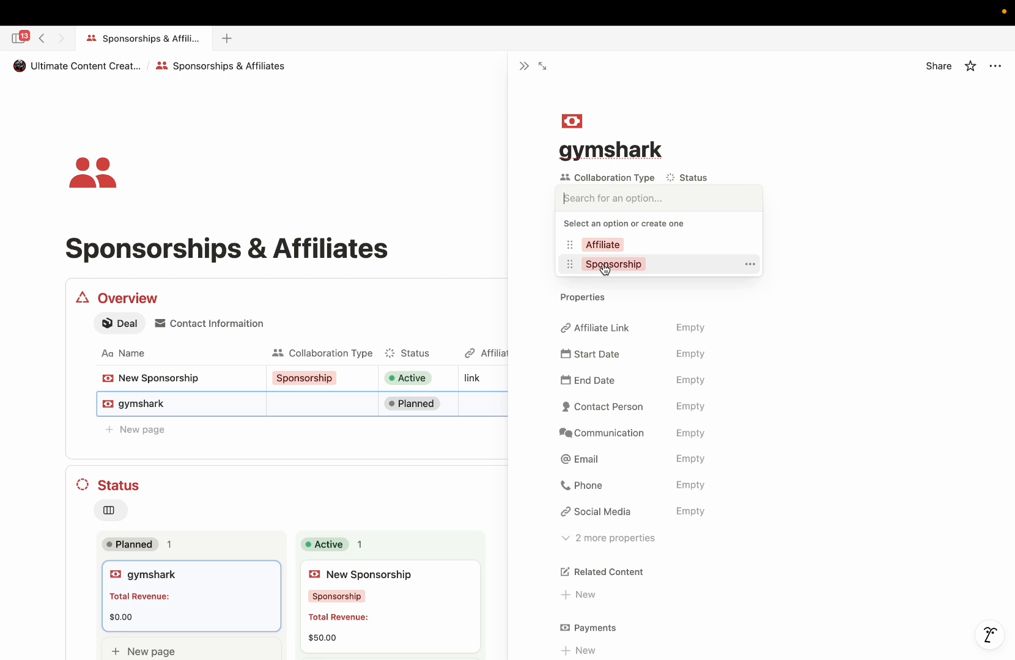
pyautogui.click(604, 265)
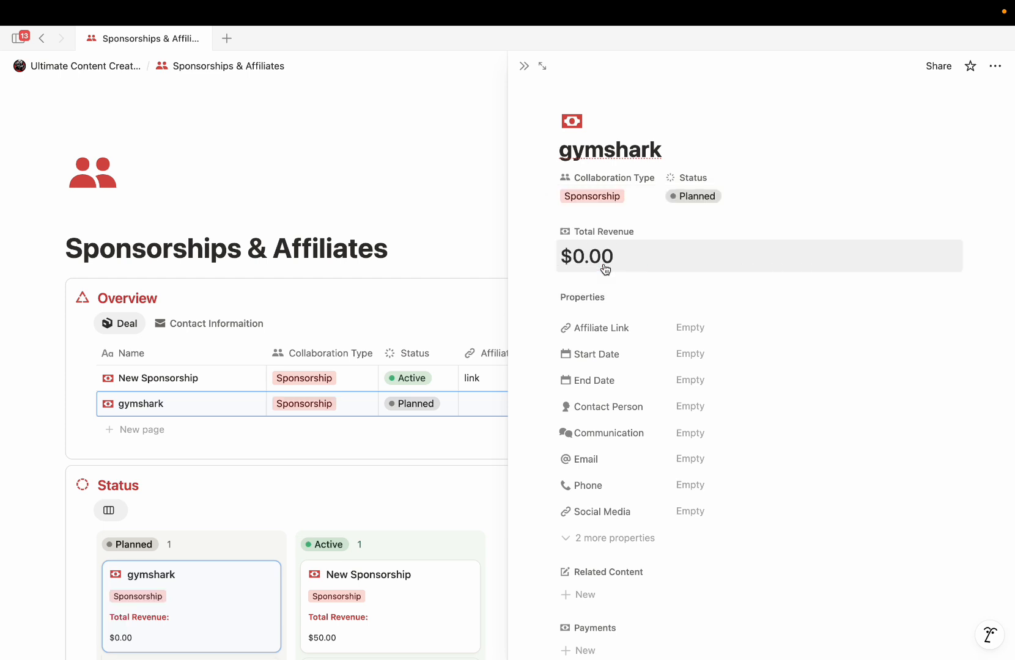
pyautogui.click(592, 263)
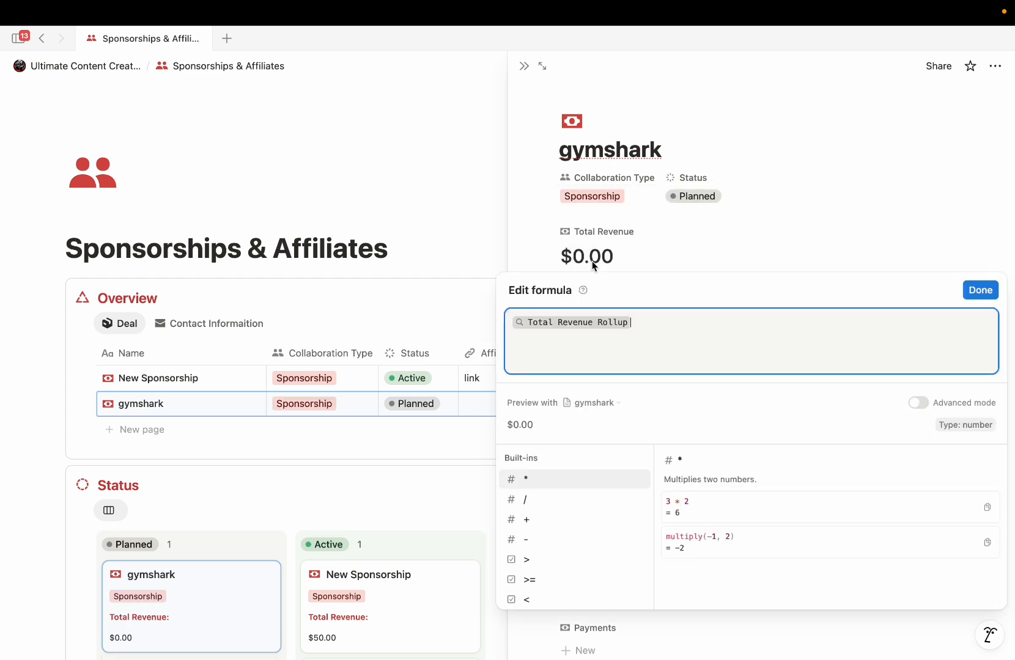
pyautogui.click(544, 252)
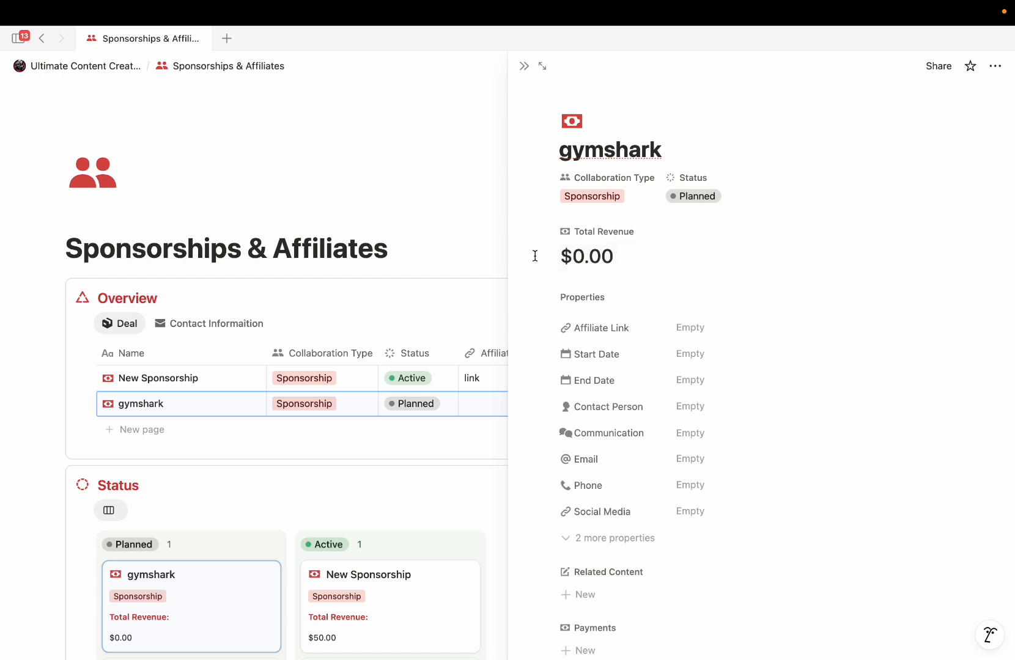
# - Review the gymshark page's remaining properties and the entries available for linking under Related Content and Payments
pyautogui.scroll(-3, 523, 333)
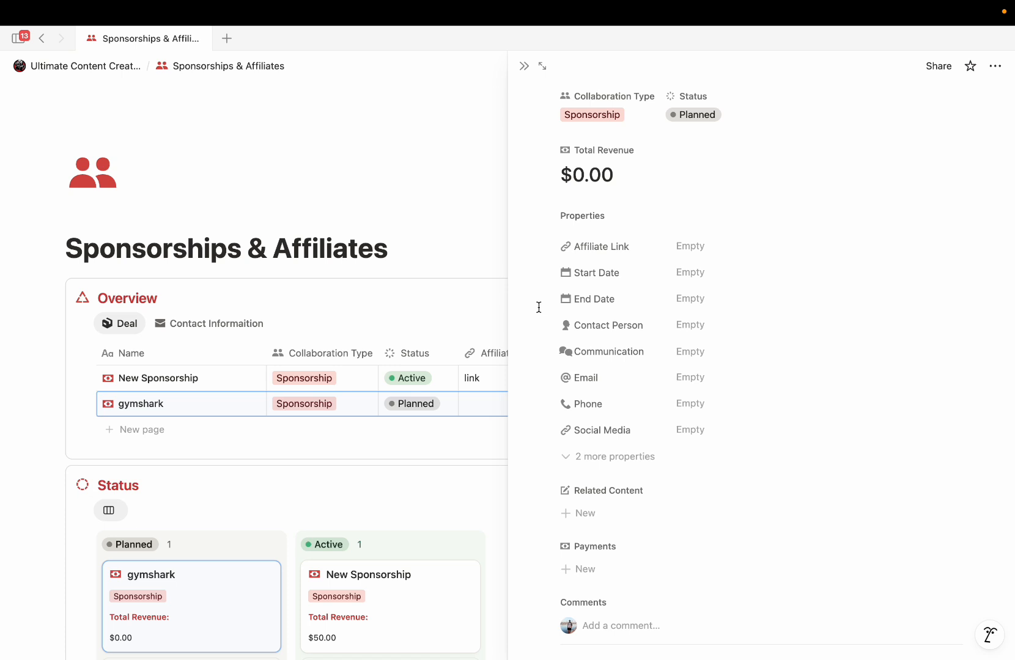
pyautogui.scroll(-4, 553, 379)
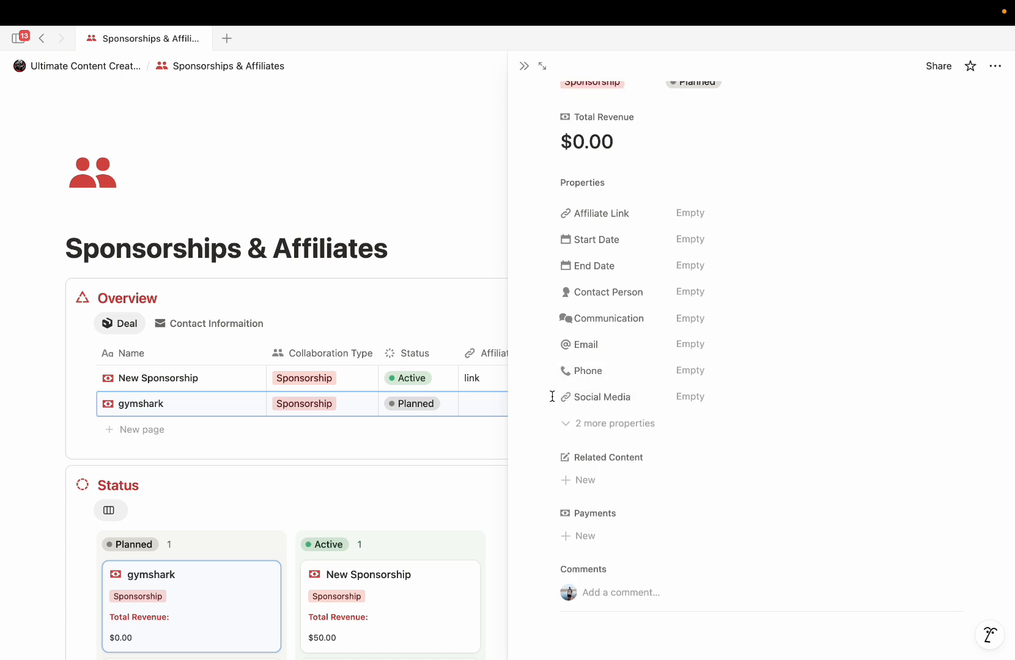
pyautogui.scroll(-6, 552, 396)
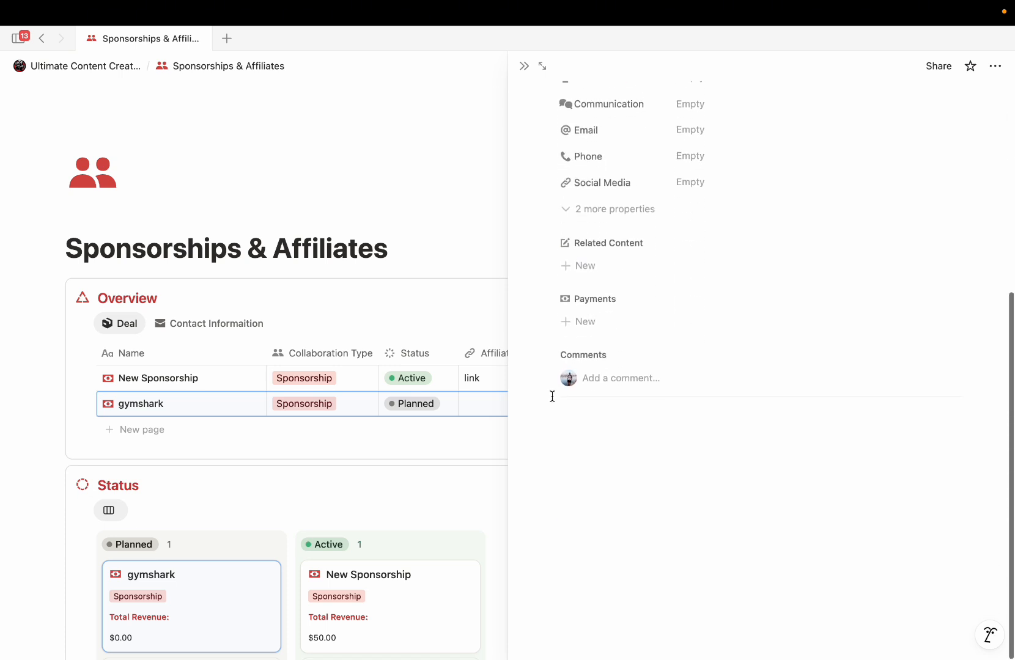
pyautogui.click(929, 244)
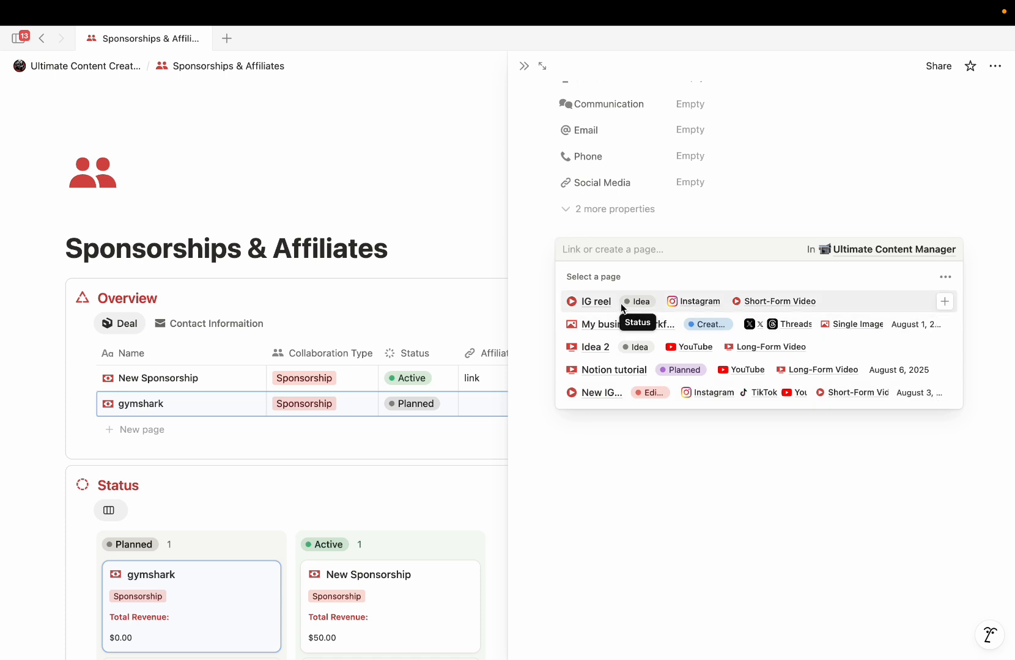
pyautogui.press('Escape')
pyautogui.click(926, 297)
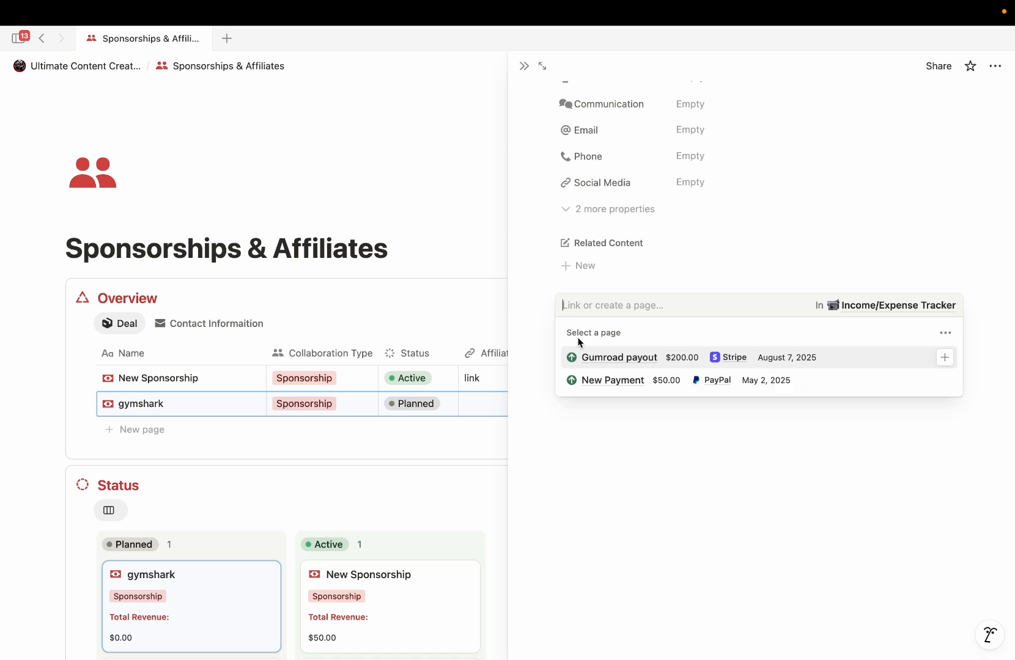
pyautogui.click(534, 319)
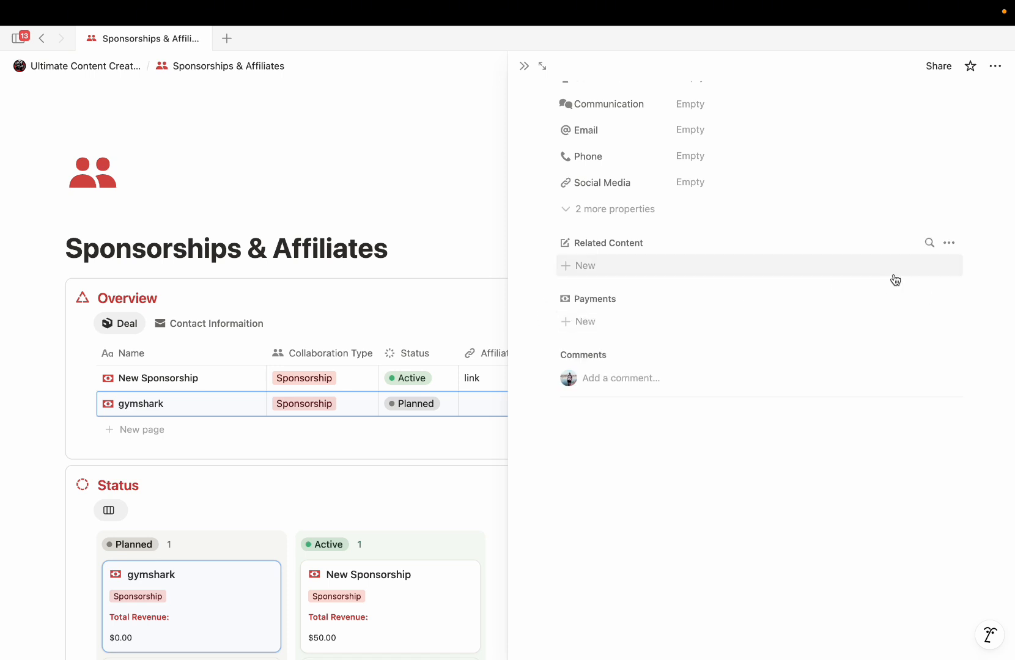
# - Link the New Payment entry to the gymshark deal's Payments and check its Total Revenue
pyautogui.click(929, 298)
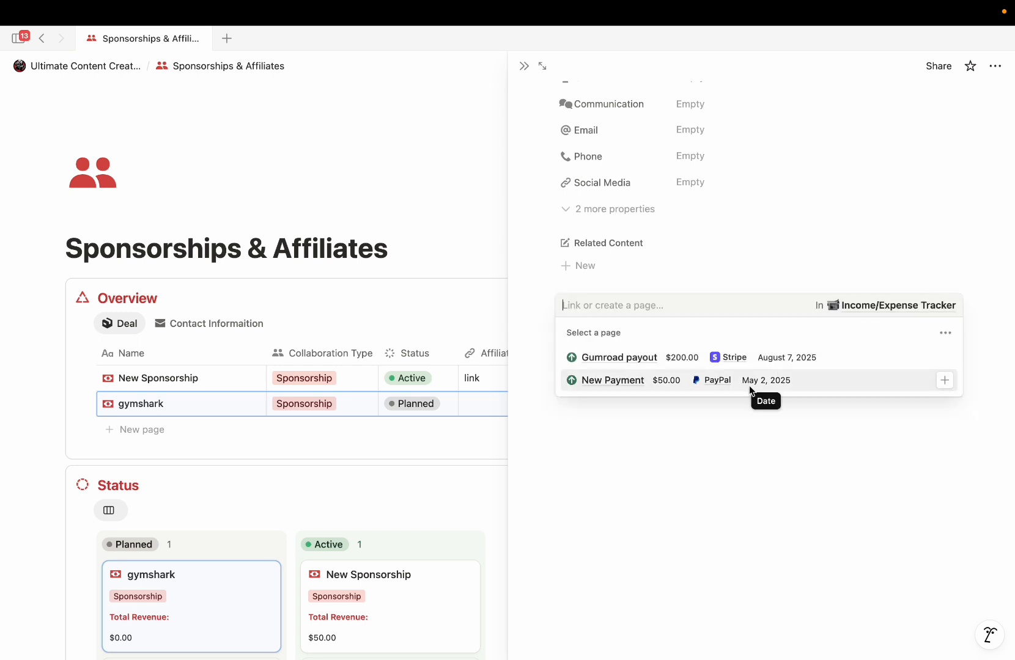
pyautogui.click(749, 386)
pyautogui.click(538, 378)
pyautogui.scroll(5, 550, 336)
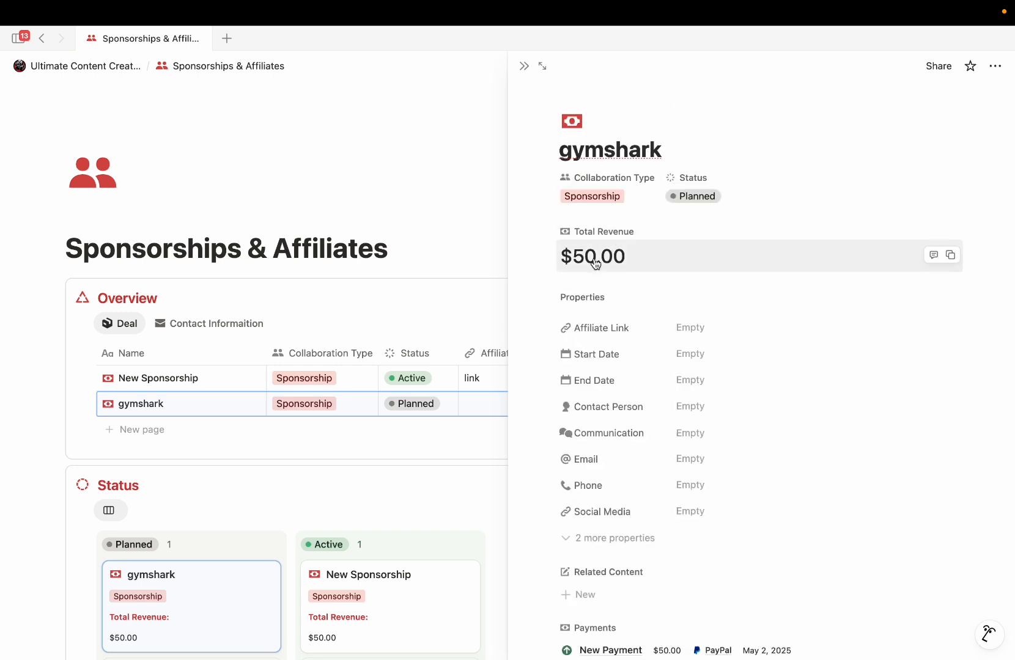
# - Link the Gumroad payout entry to the gymshark deal's Payments as well
pyautogui.scroll(-5, 583, 270)
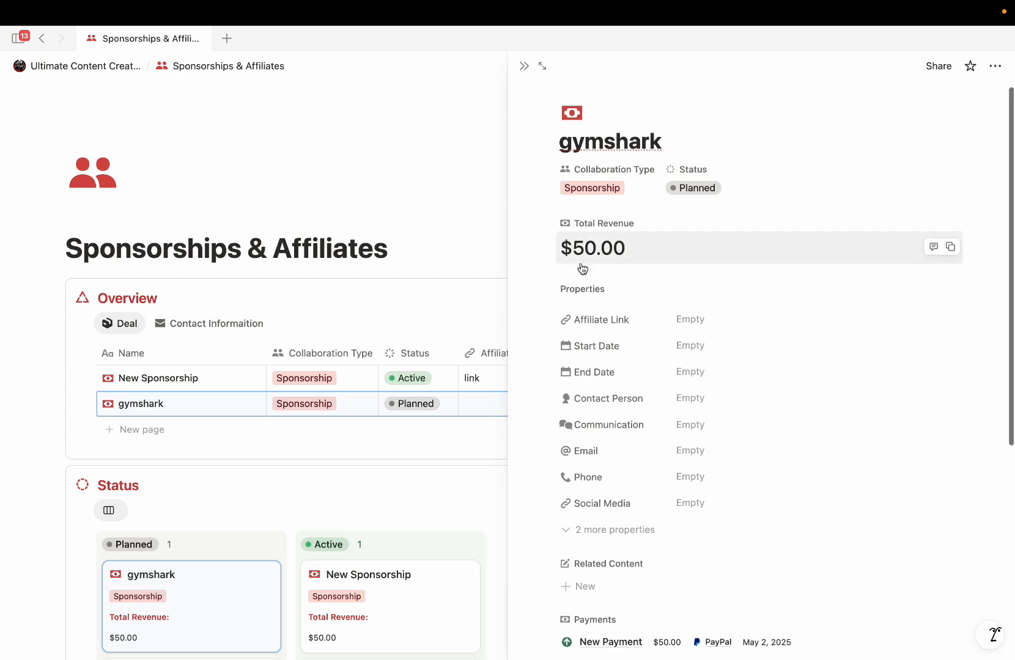
pyautogui.click(739, 305)
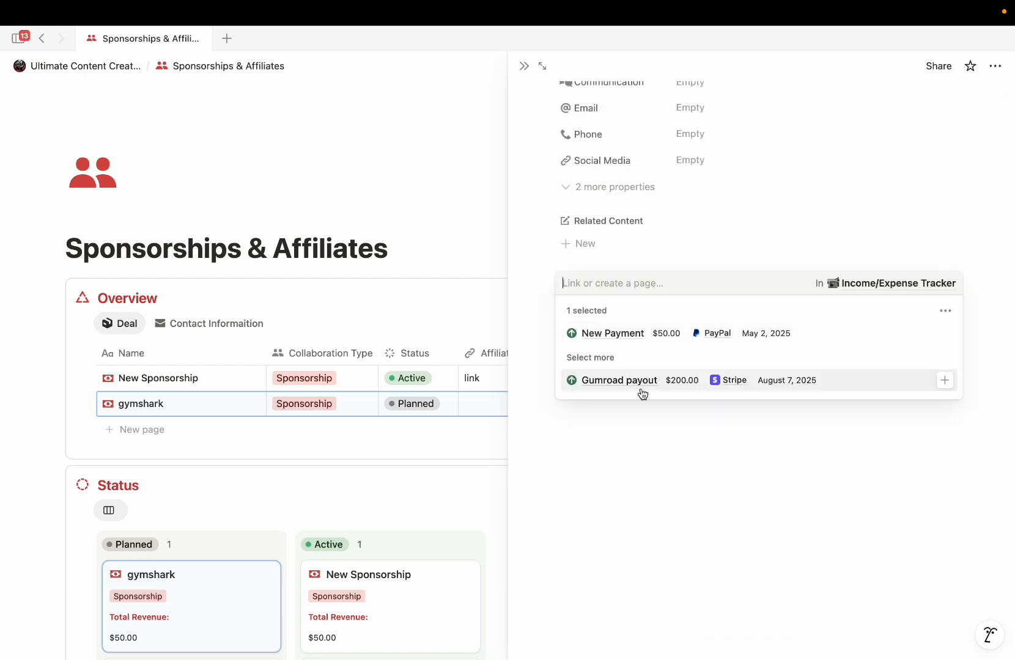
pyautogui.click(632, 385)
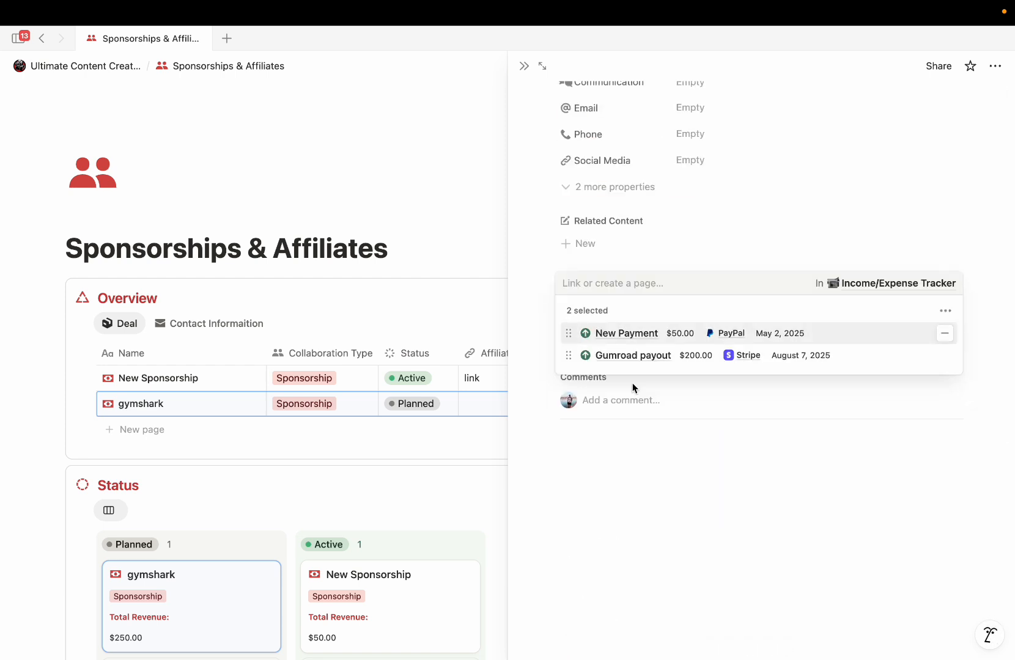
# - Check the gymshark deal's Total Revenue with its linked payments and close the deal page
pyautogui.click(528, 345)
pyautogui.scroll(5, 628, 231)
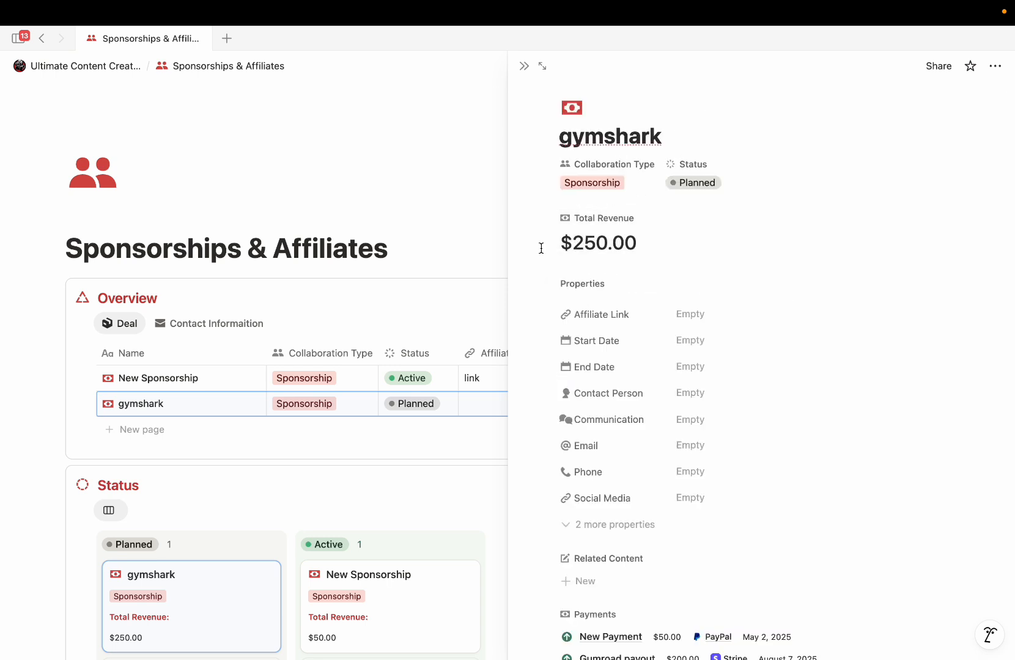
pyautogui.click(524, 66)
pyautogui.scroll(-5, 516, 287)
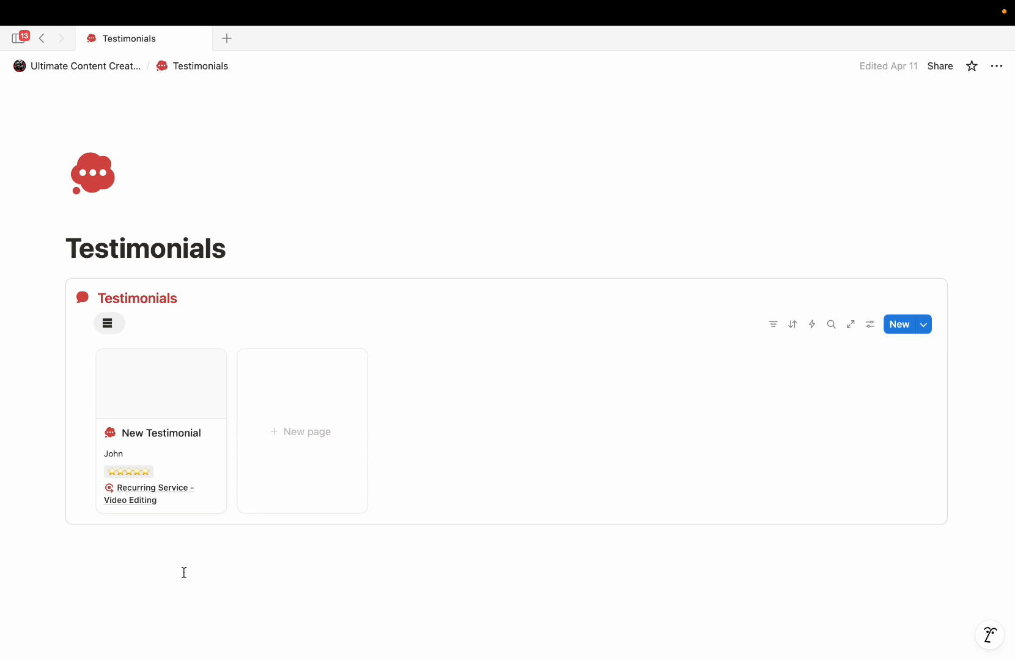
# - Move the sample New Testimonial entry to the trash and create a testimonial titled with the customer's first name and "Testimonial"
pyautogui.click(185, 413)
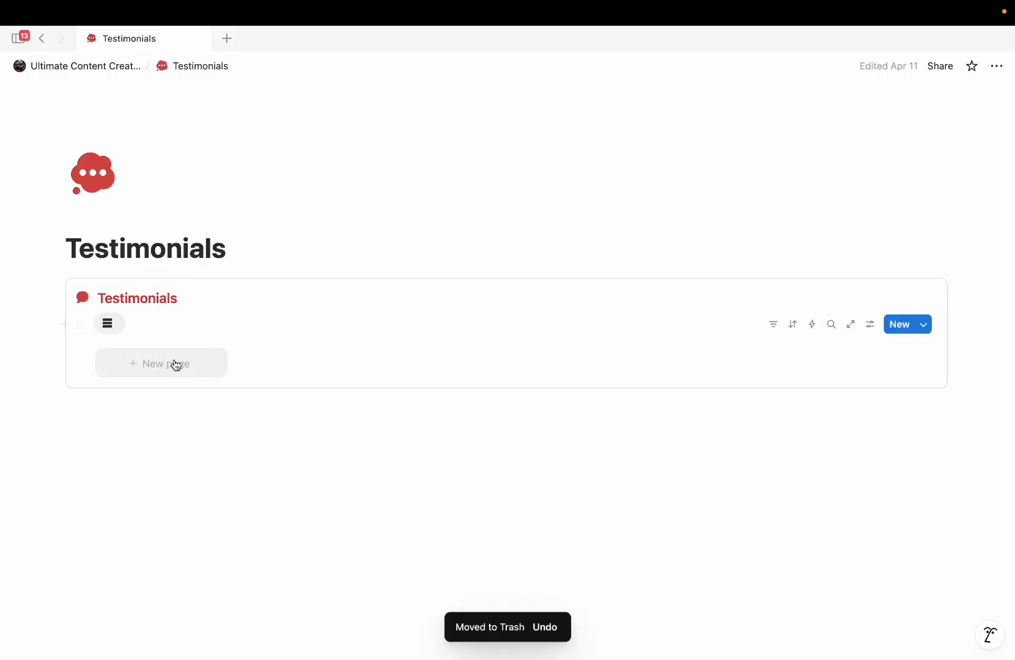
pyautogui.click(176, 365)
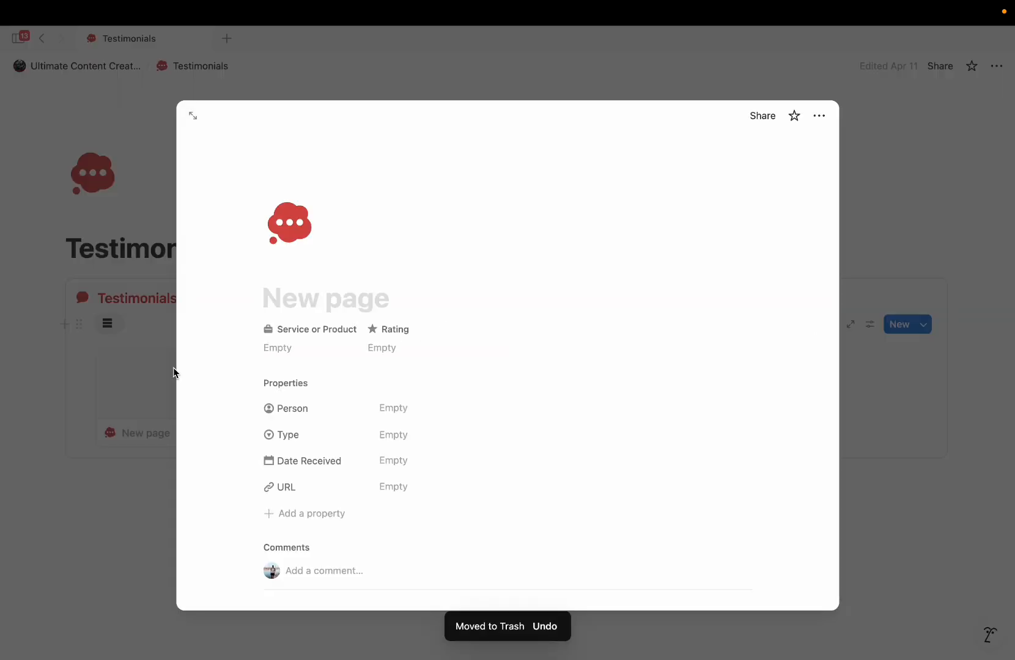
pyautogui.write('M')
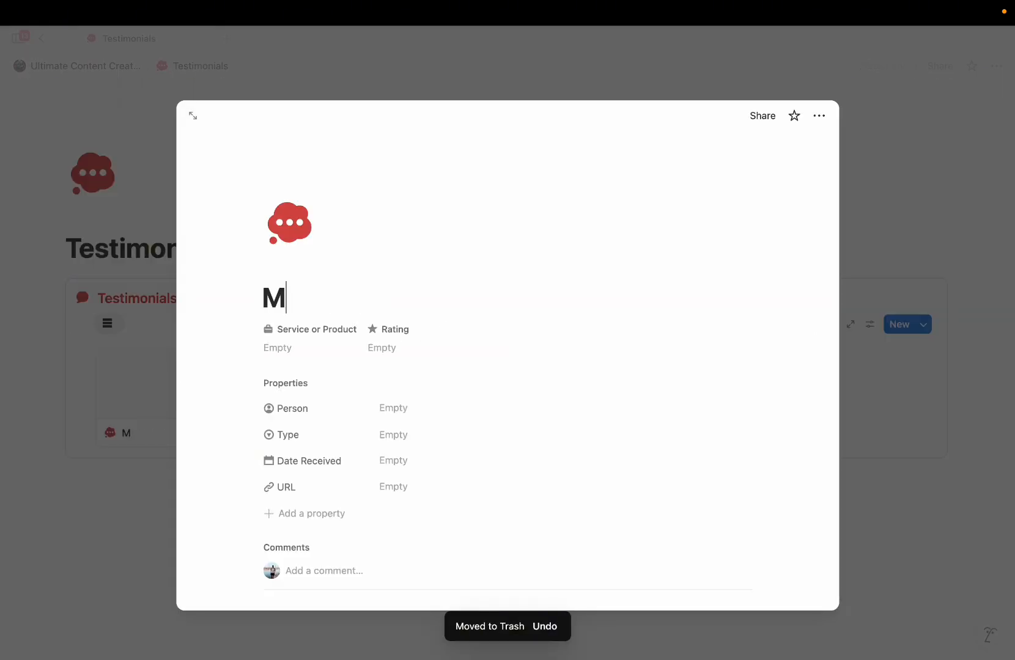
pyautogui.write('ark')
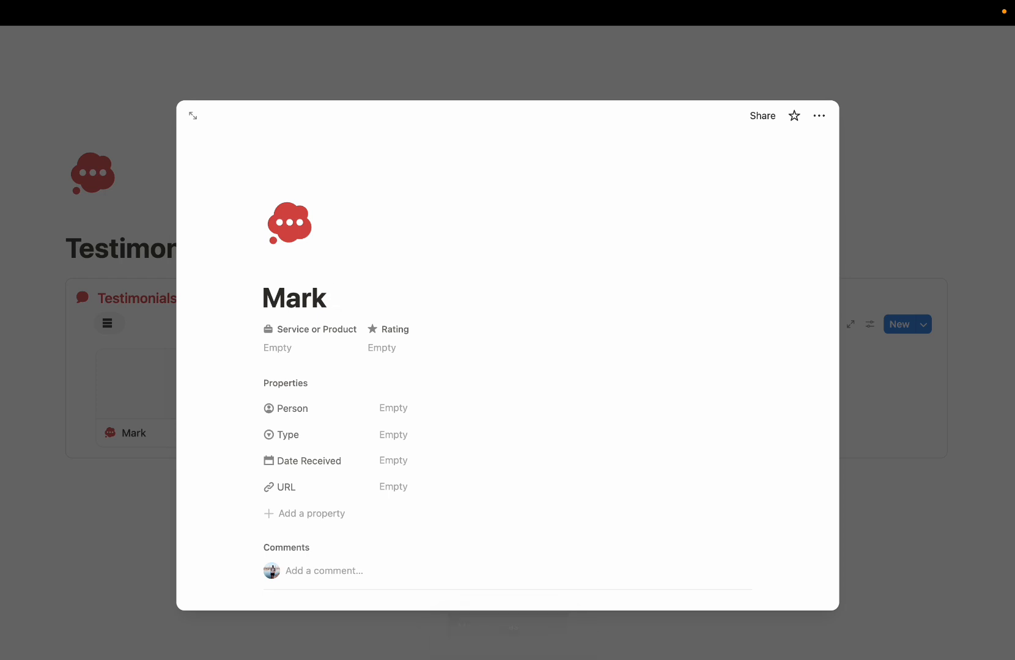
pyautogui.write(' Testimonial')
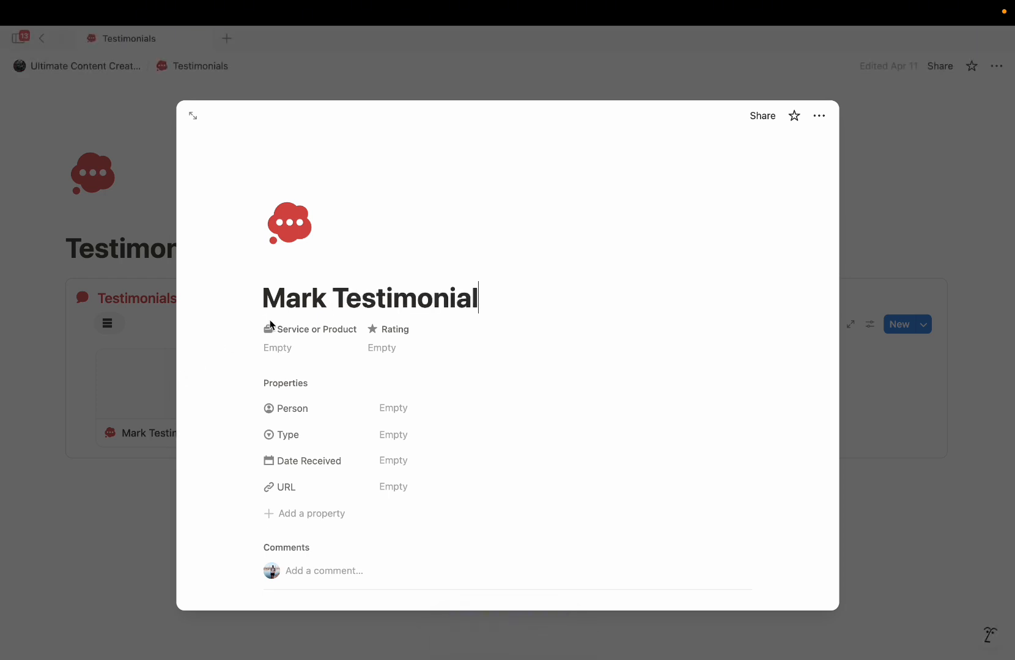
# - Link the new testimonial to Web Design Service and set its Rating to five stars
pyautogui.click(316, 346)
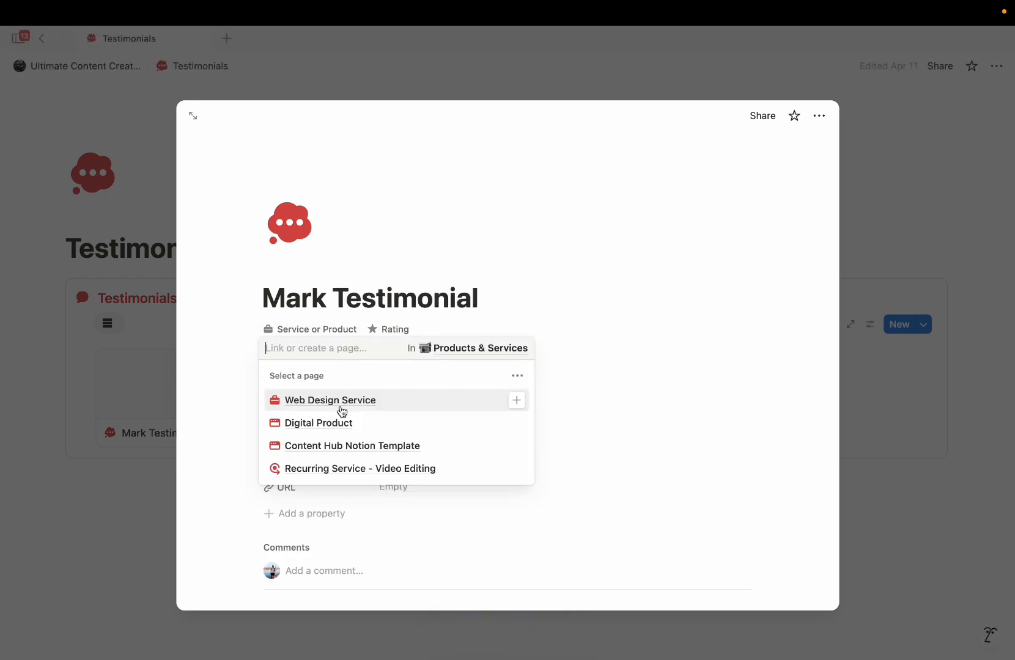
pyautogui.click(340, 404)
pyautogui.click(240, 364)
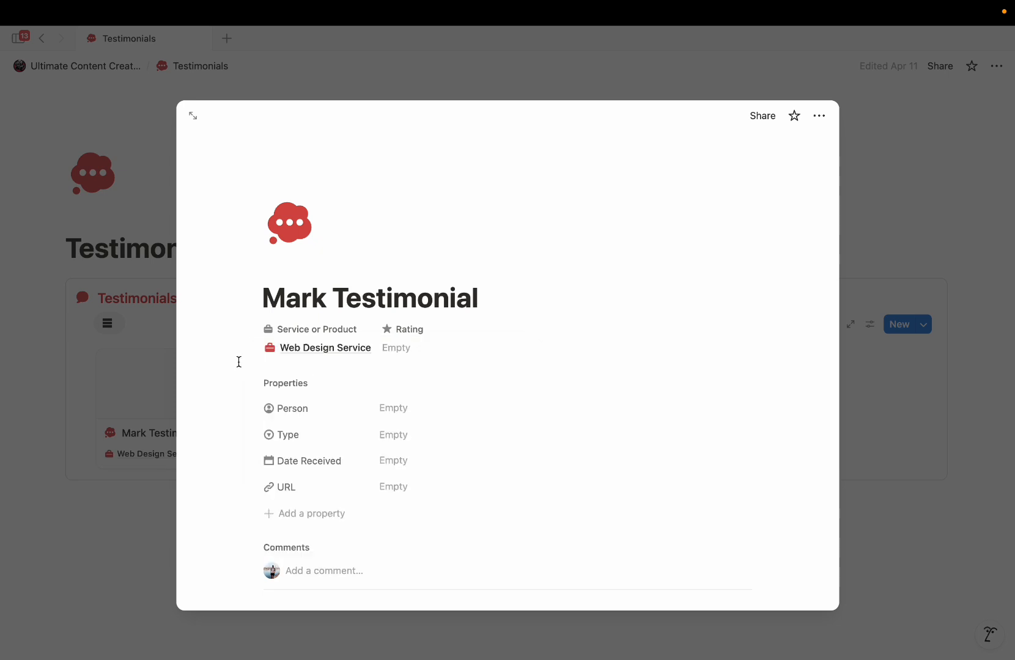
pyautogui.click(424, 347)
pyautogui.click(426, 396)
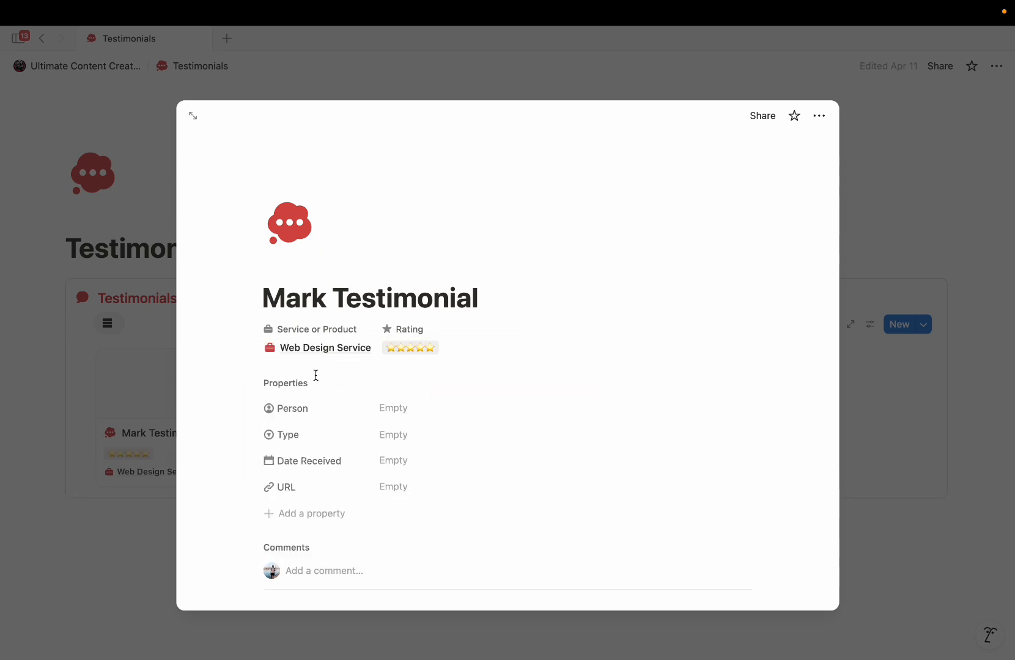
# - Enter the customer's first name as the testimonial's Person and set its Type to Text
pyautogui.click(407, 411)
pyautogui.write('Mark')
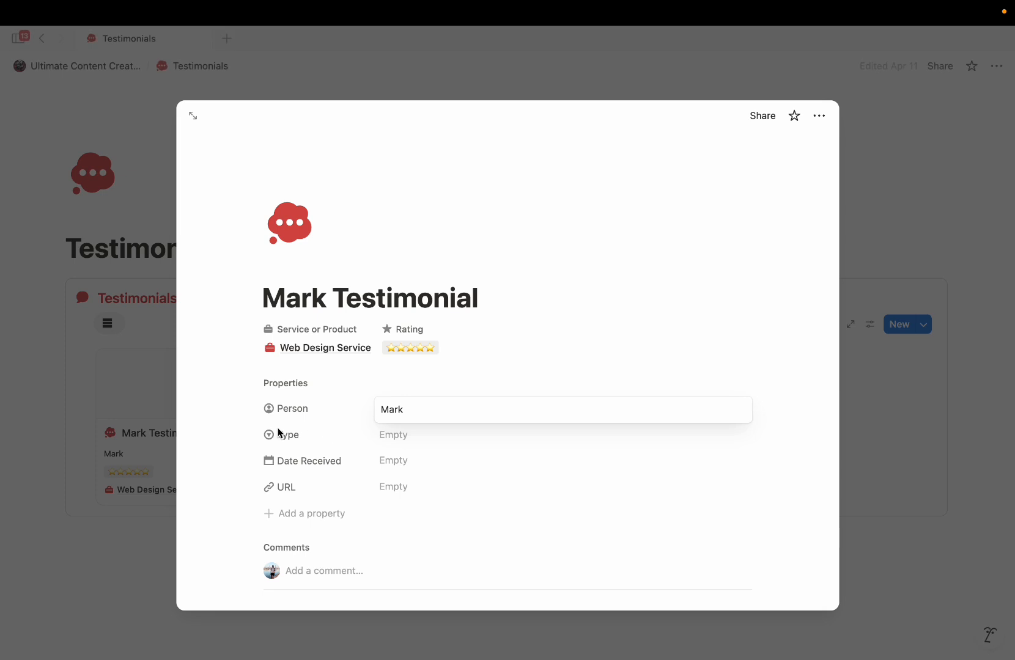
pyautogui.press('Return')
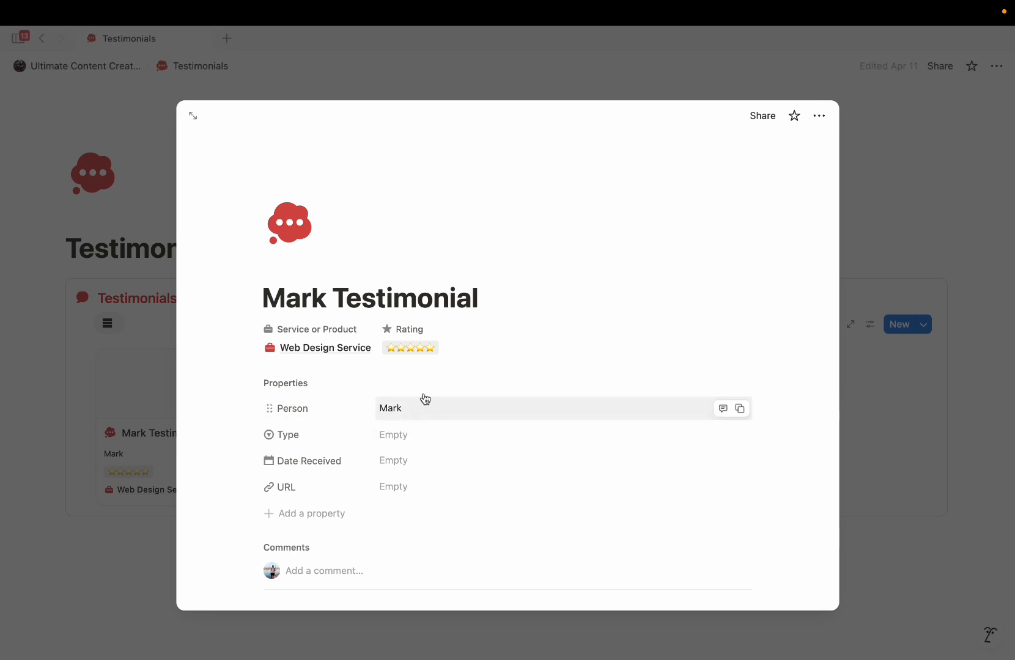
pyautogui.click(411, 435)
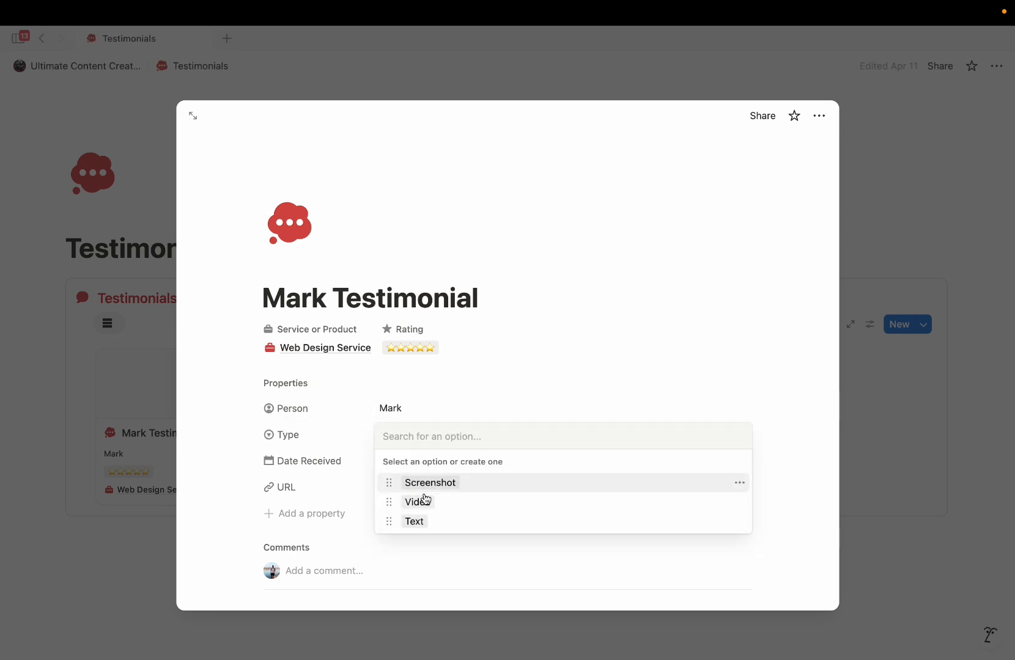
pyautogui.click(414, 521)
pyautogui.scroll(-2, 409, 503)
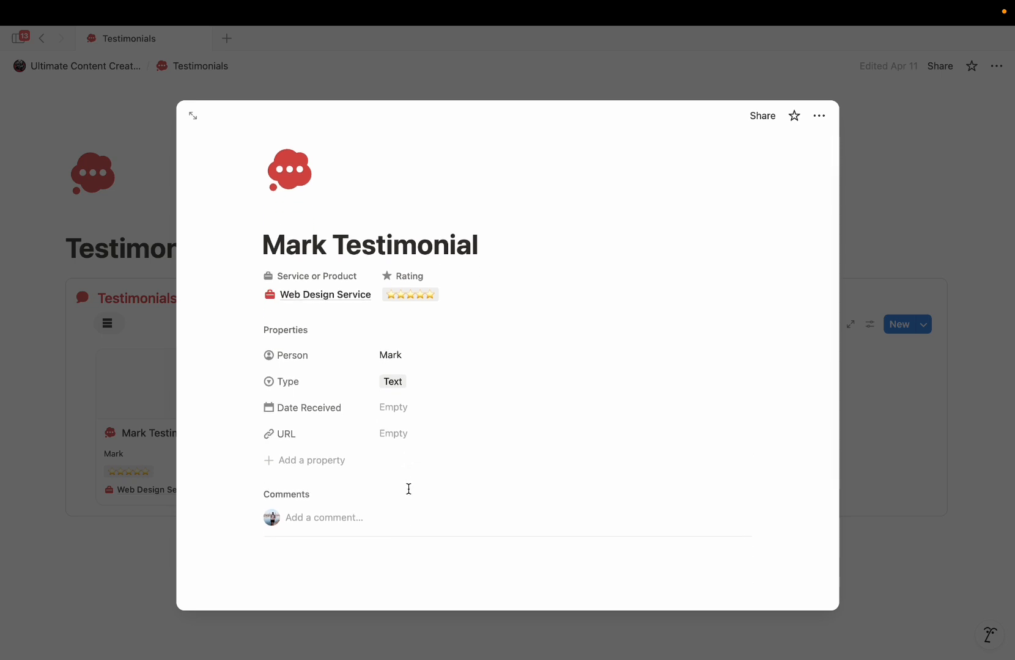
# - Set the testimonial's Date Received to August 6, 2025, and open its URL property for editing without entering a link
pyautogui.click(393, 408)
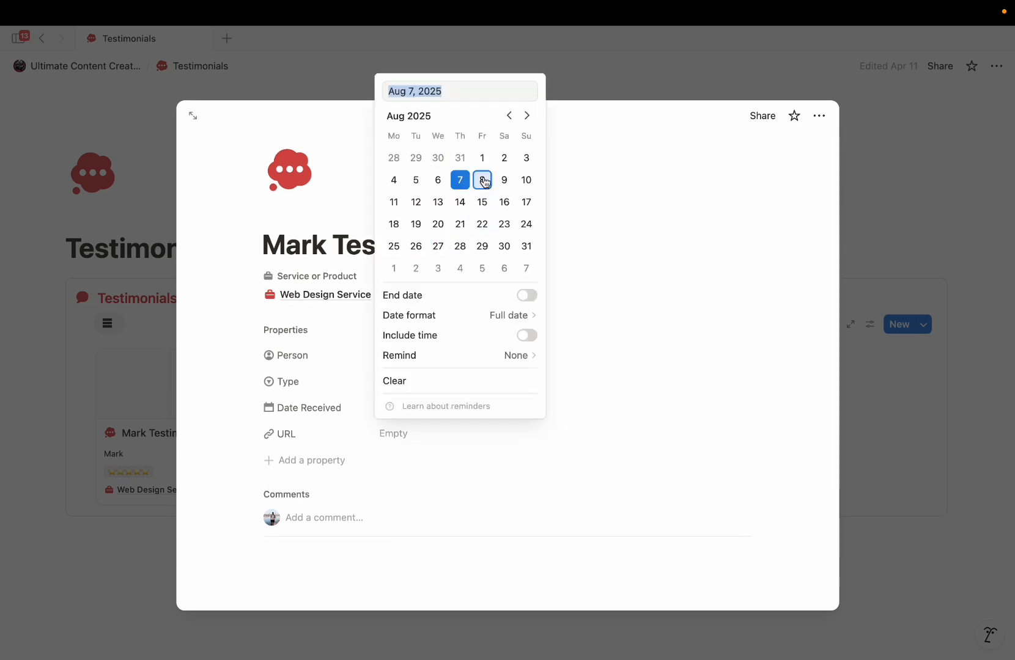
pyautogui.click(438, 180)
pyautogui.click(228, 434)
pyautogui.scroll(-2, 306, 422)
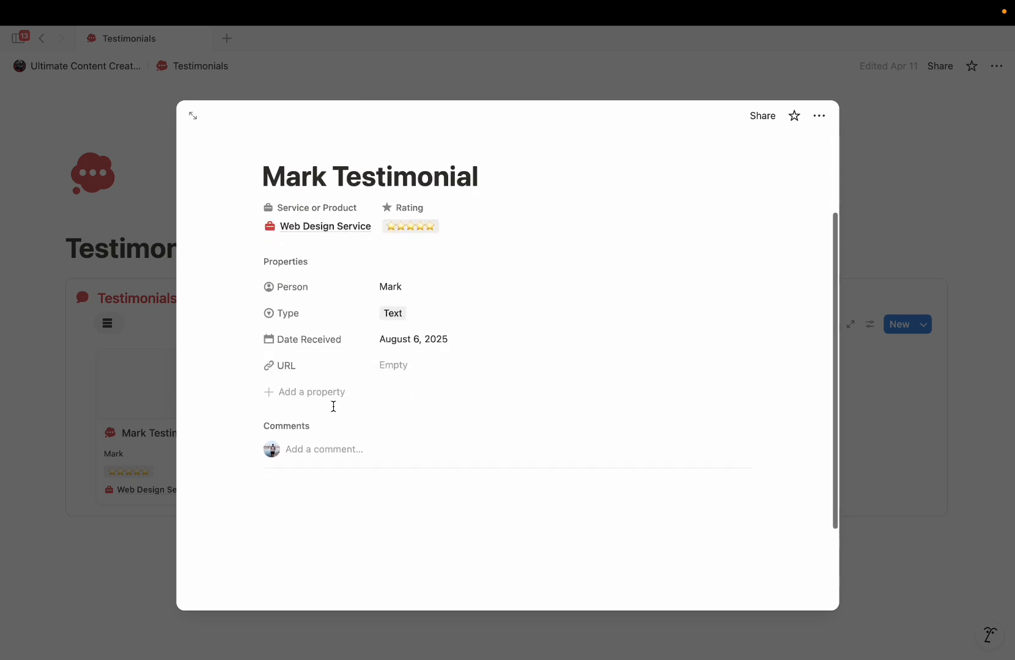
pyautogui.click(401, 361)
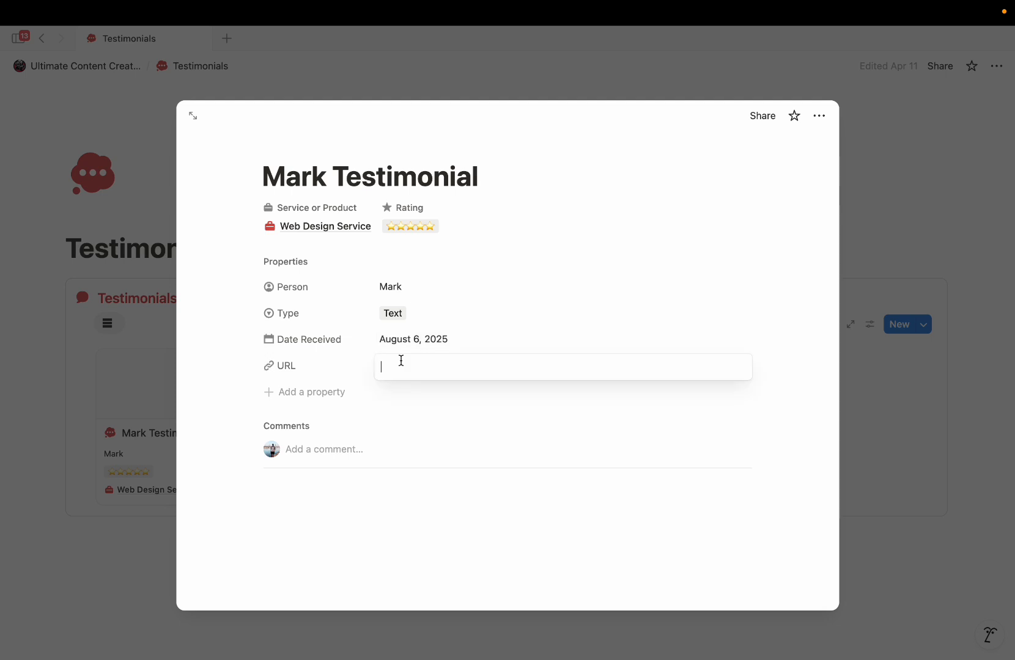
pyautogui.click(357, 441)
# - Go through the hub to the Analytics page and review its followers, total views and other analytics summaries
pyautogui.scroll(-3, 358, 441)
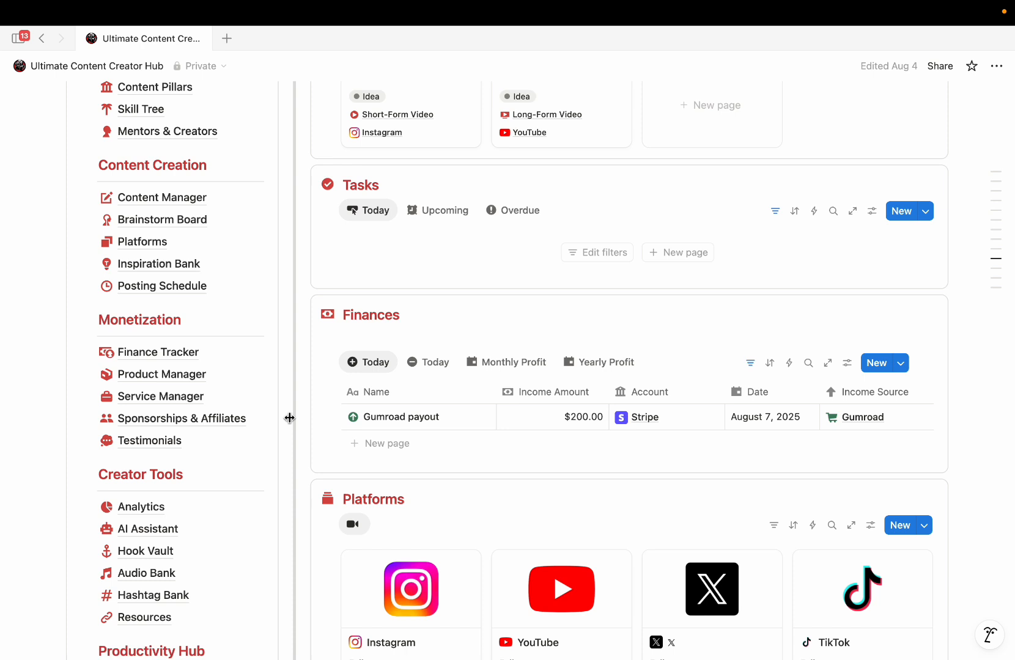
pyautogui.scroll(-2, 290, 418)
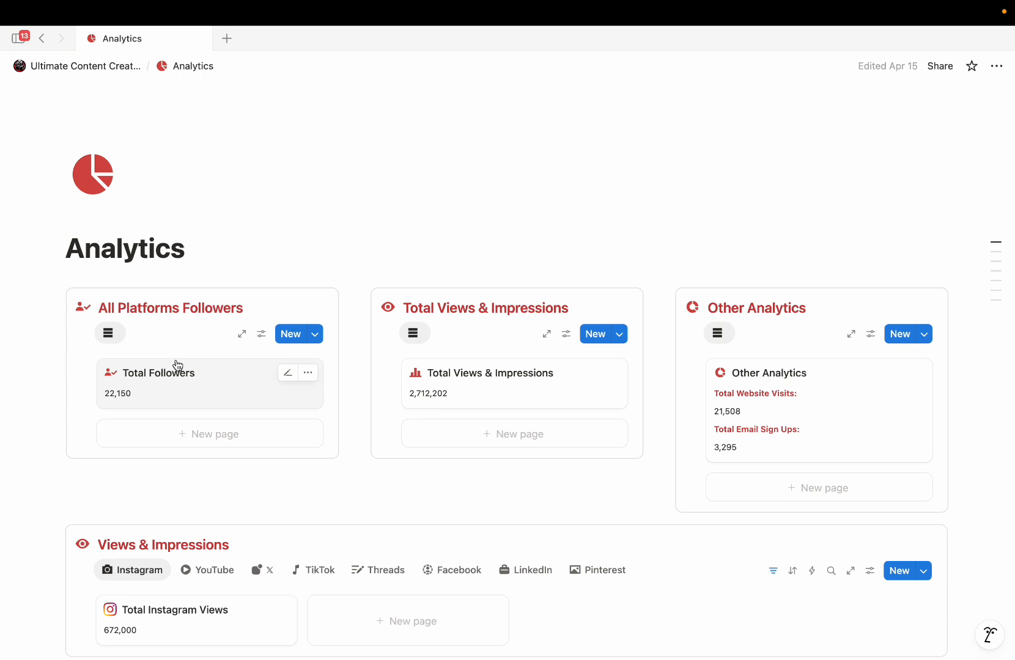
pyautogui.scroll(-1, 177, 457)
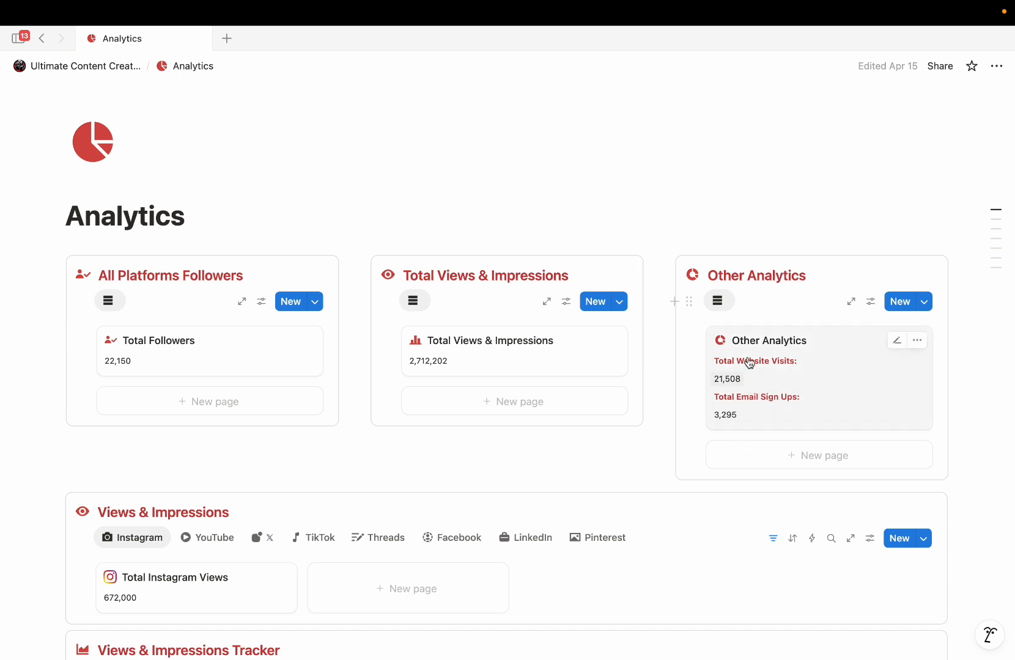
pyautogui.scroll(-5, 556, 416)
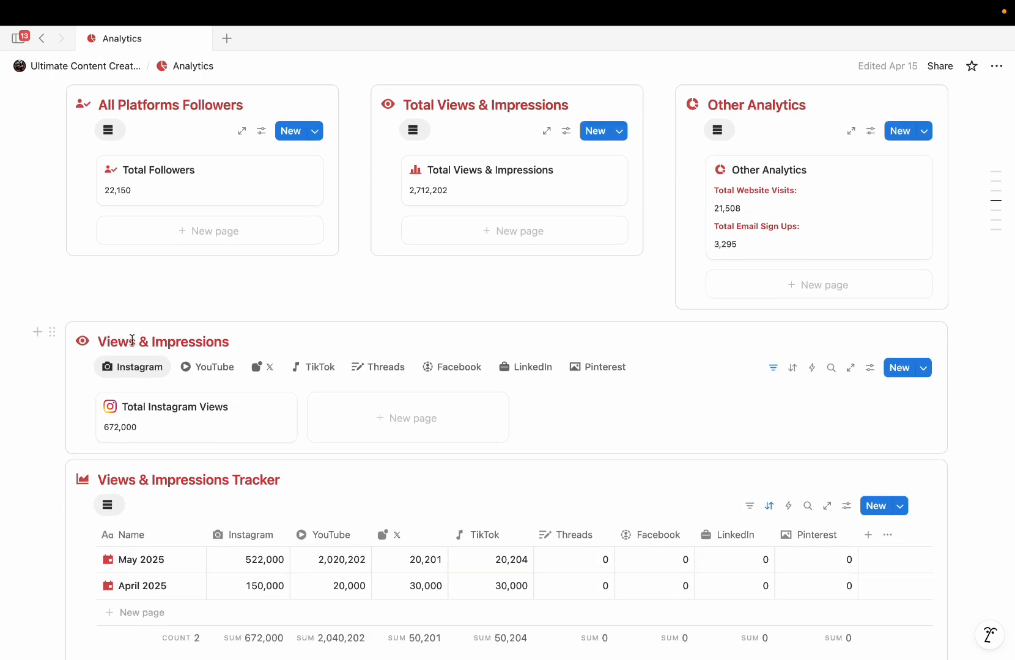
# - Examine the Views & Impressions totals for each platform, from Instagram and YouTube through LinkedIn and Pinterest
pyautogui.click(202, 367)
pyautogui.click(264, 368)
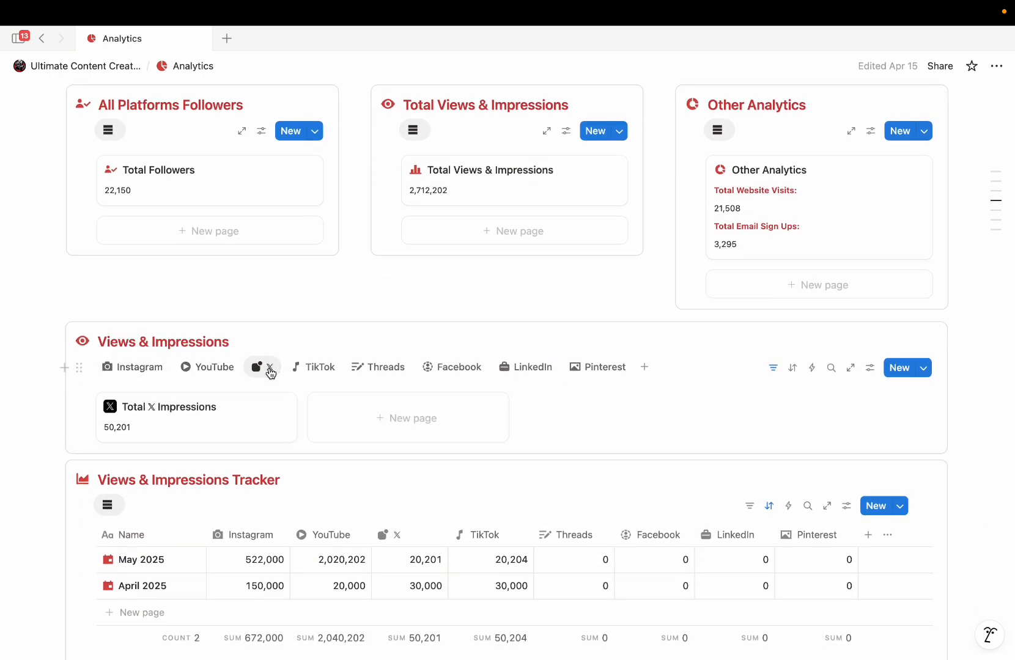
pyautogui.click(321, 368)
pyautogui.click(379, 370)
pyautogui.click(431, 378)
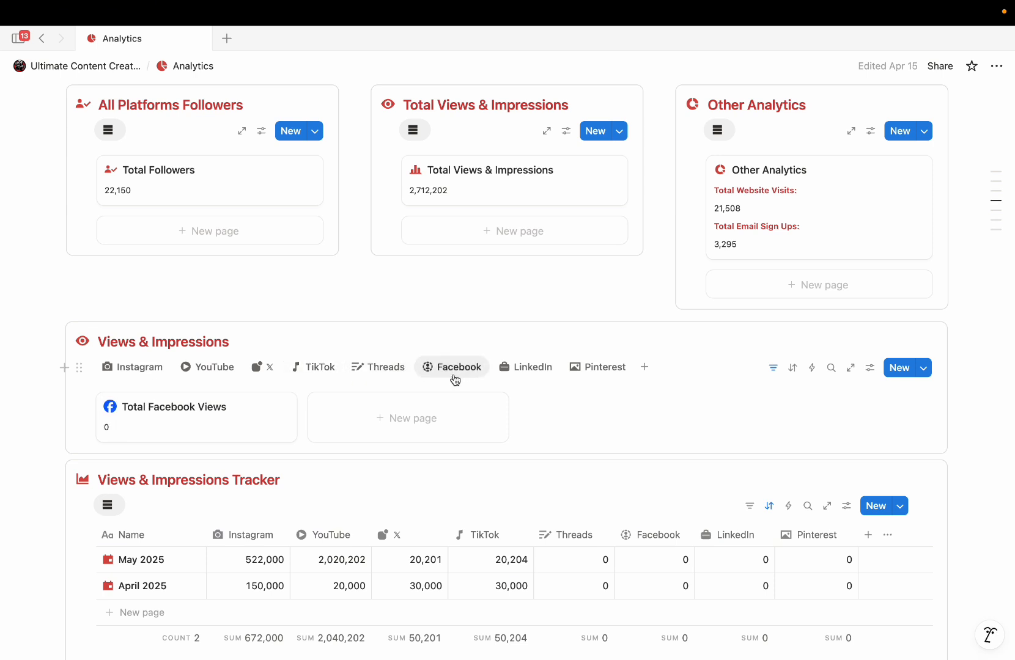
pyautogui.click(525, 370)
pyautogui.click(615, 373)
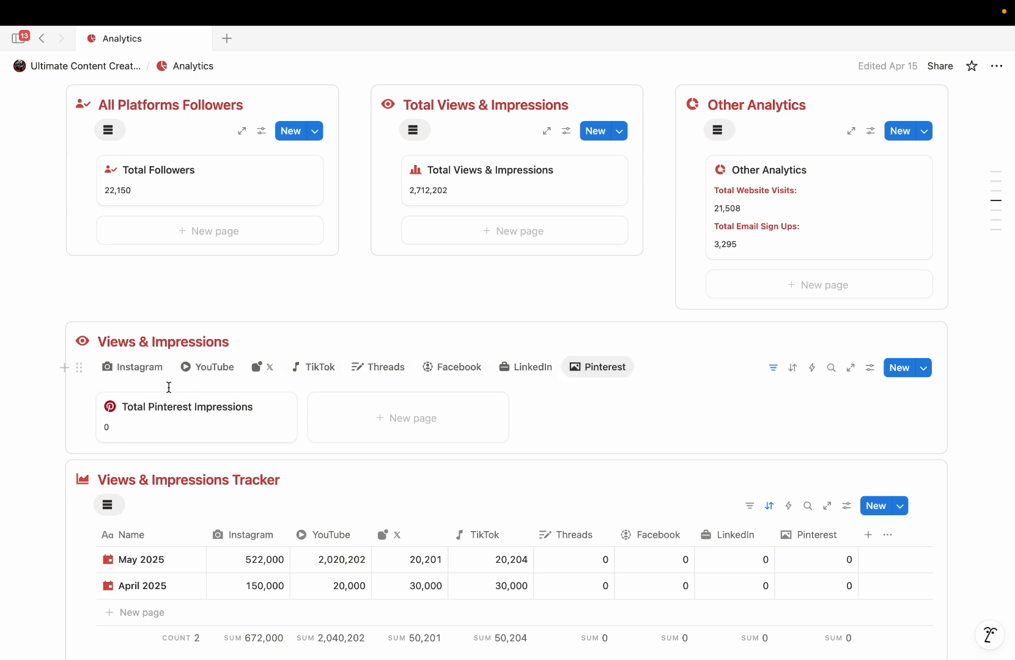
pyautogui.click(140, 374)
pyautogui.click(203, 370)
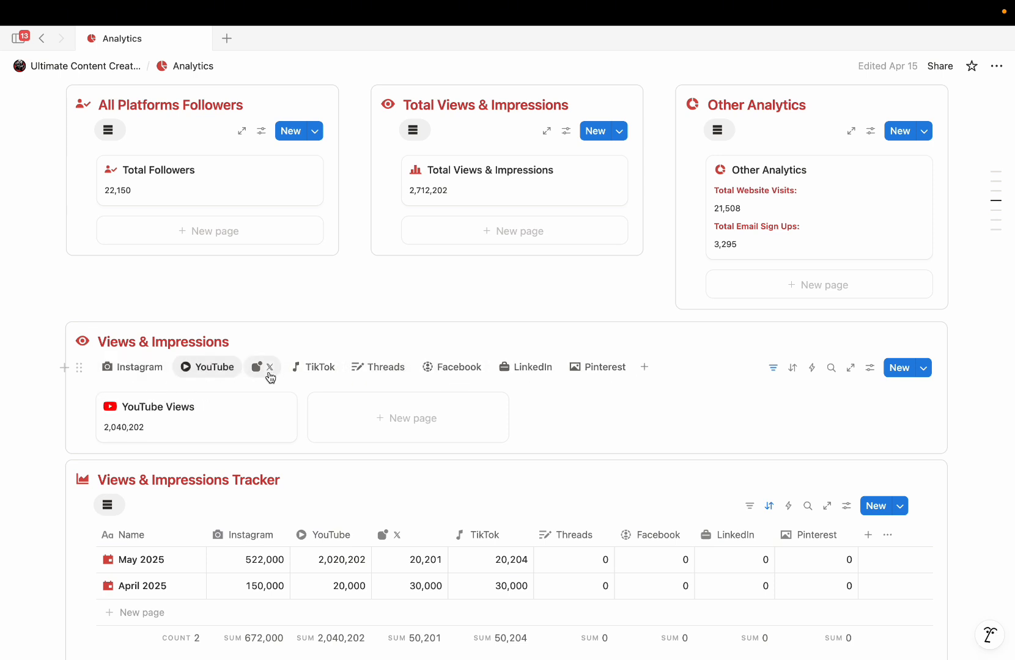
pyautogui.click(268, 374)
pyautogui.click(325, 376)
pyautogui.click(385, 371)
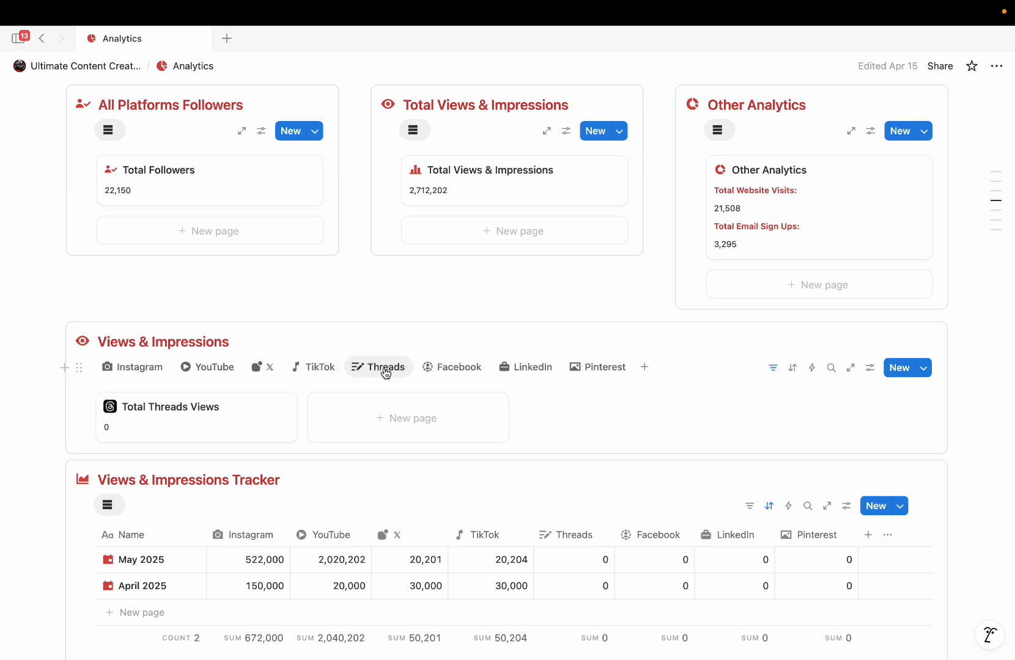
pyautogui.click(448, 369)
pyautogui.click(518, 367)
pyautogui.click(597, 368)
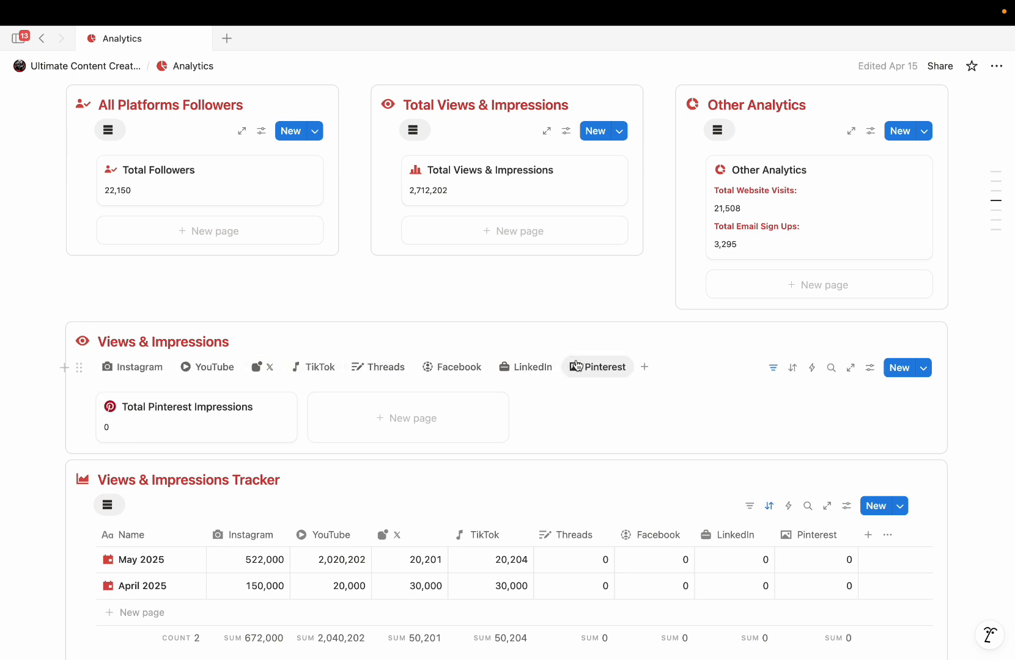
pyautogui.click(129, 377)
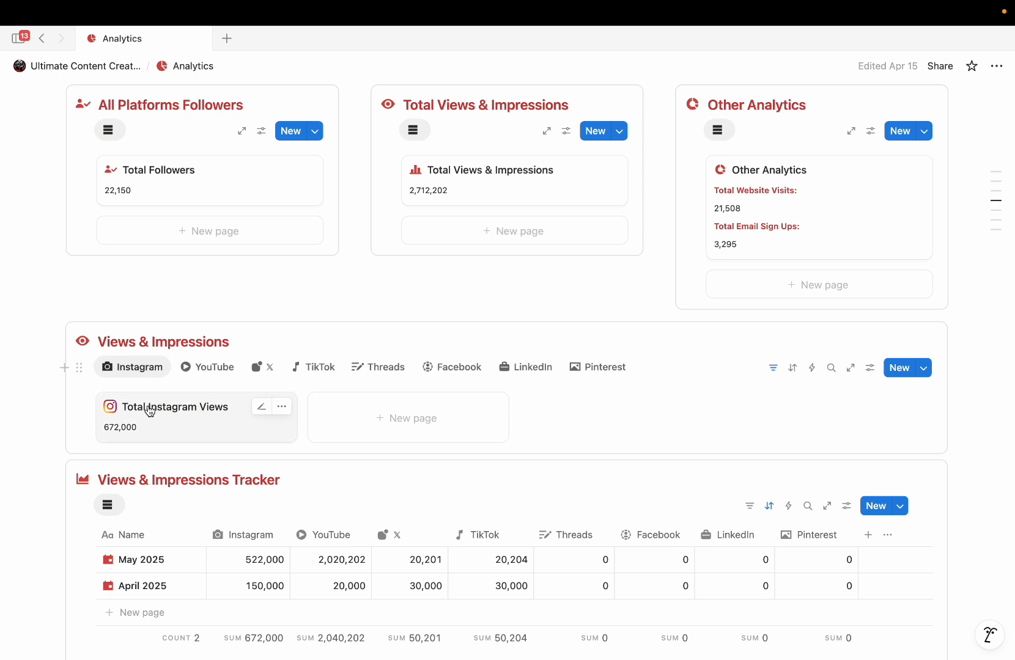
pyautogui.click(263, 367)
# - Add a "May 2025" entry to the Views & Impressions Tracker with its Month Start set to May 1, 2025
pyautogui.scroll(-3, 260, 364)
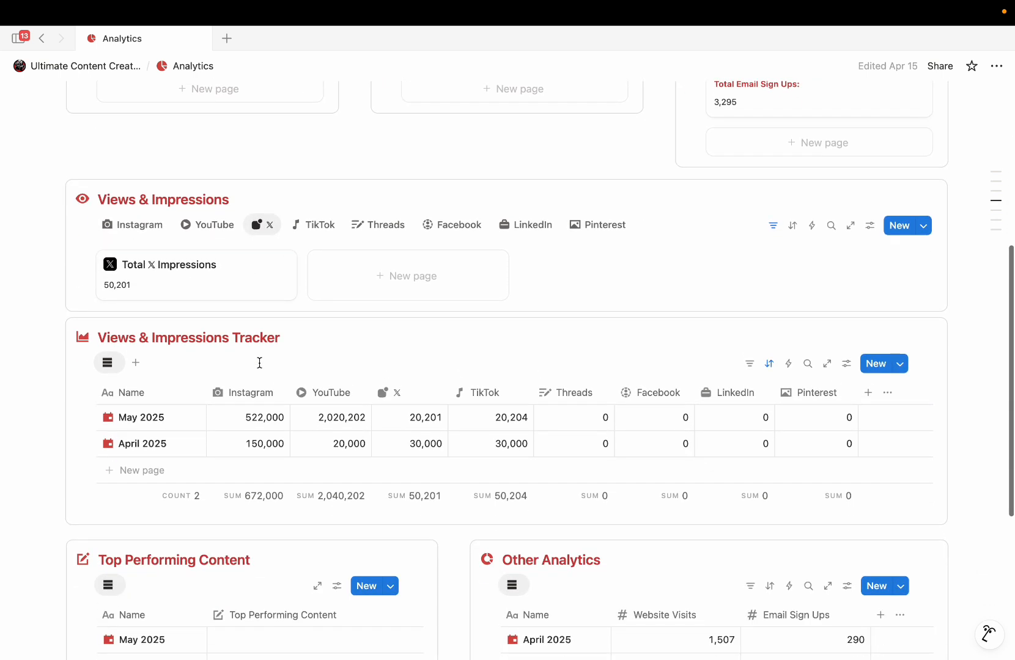
pyautogui.scroll(-1, 260, 363)
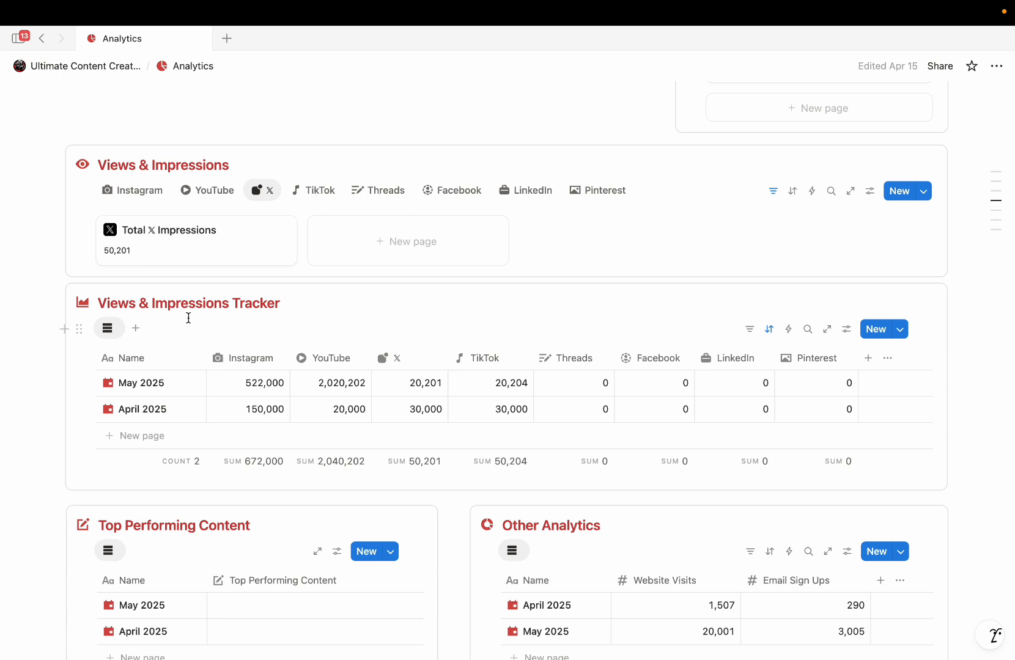
pyautogui.click(140, 435)
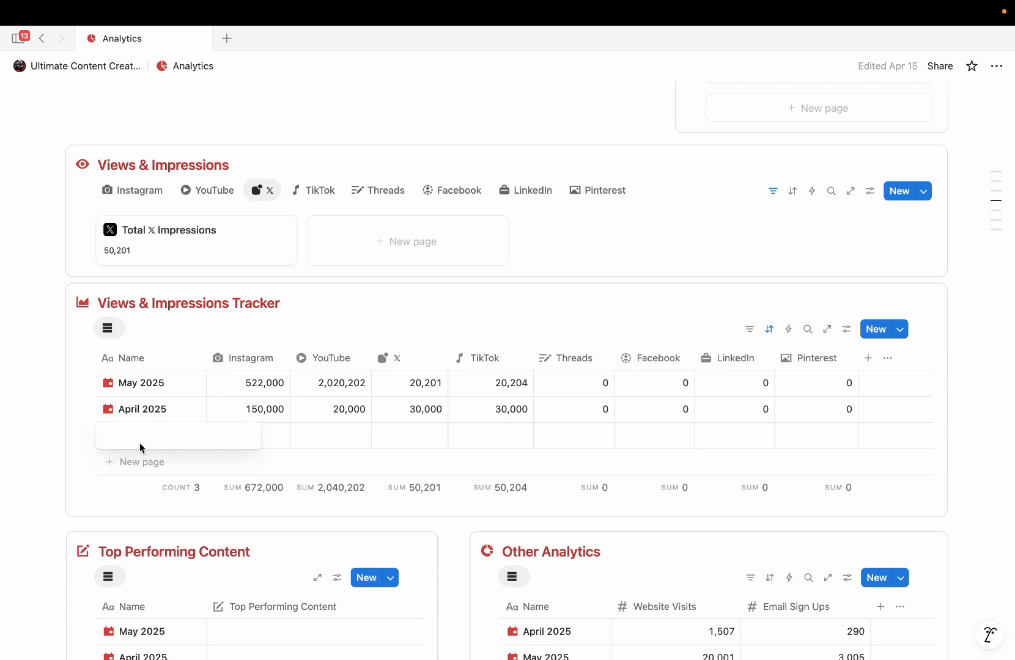
pyautogui.write('May')
pyautogui.press('Tab')
pyautogui.click(172, 445)
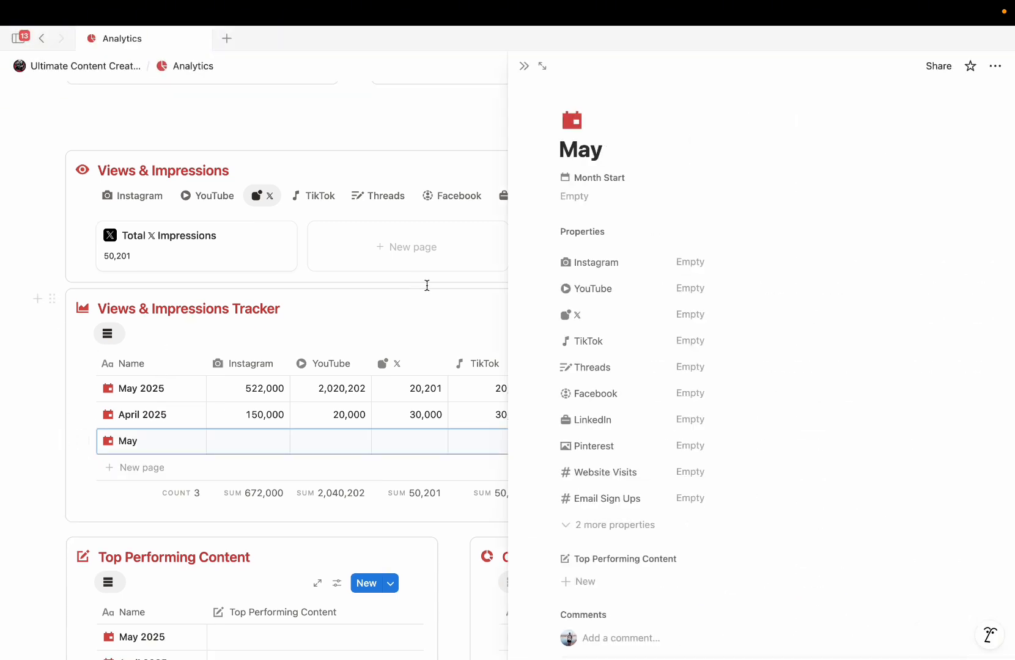
pyautogui.write('2')
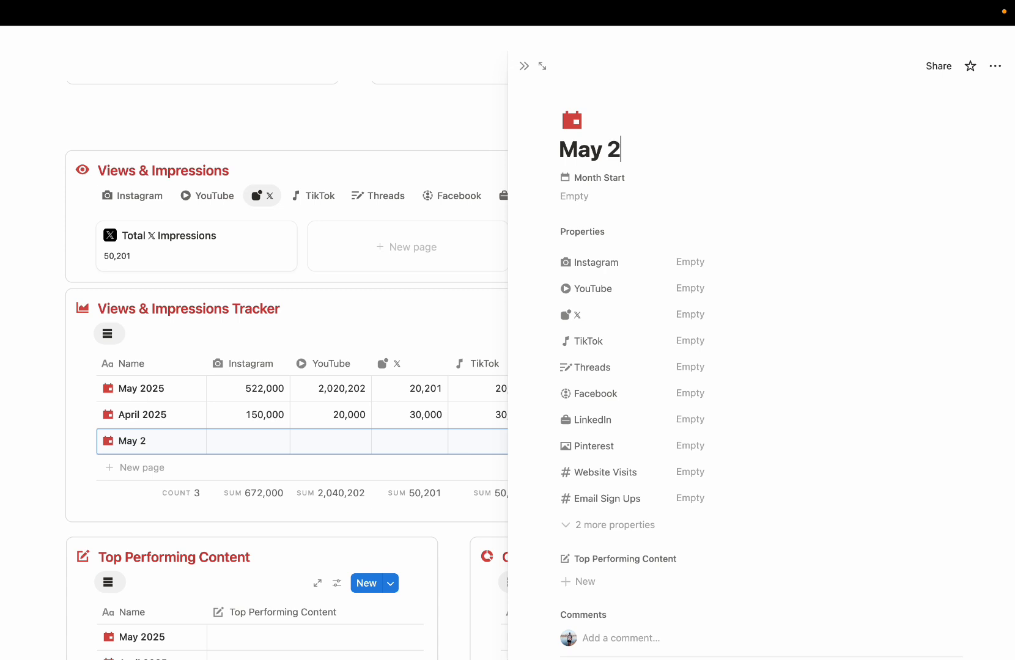
pyautogui.write('025')
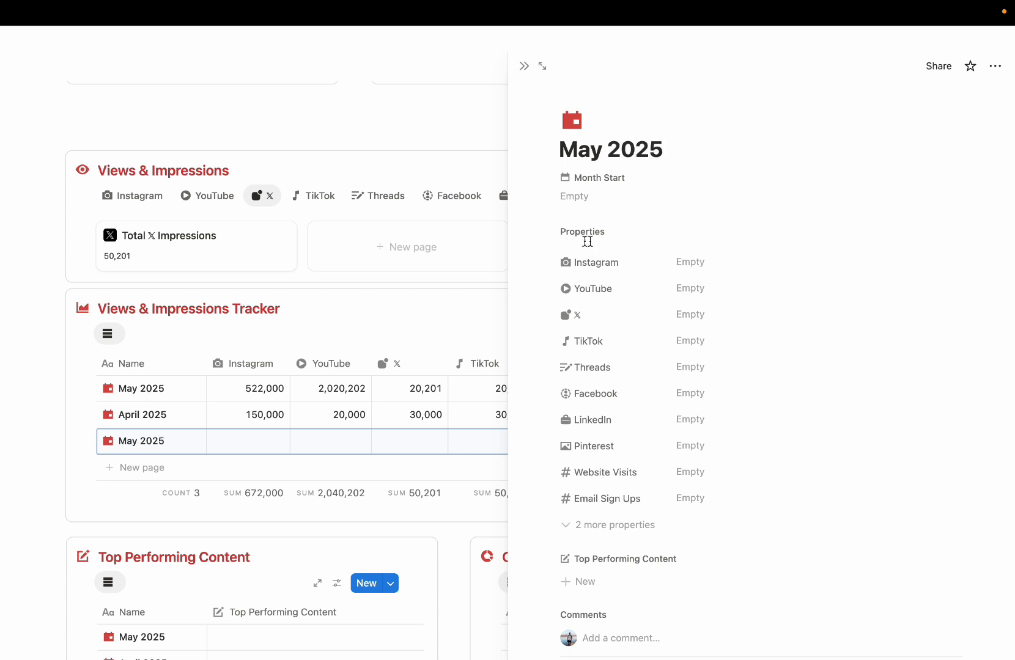
pyautogui.click(596, 202)
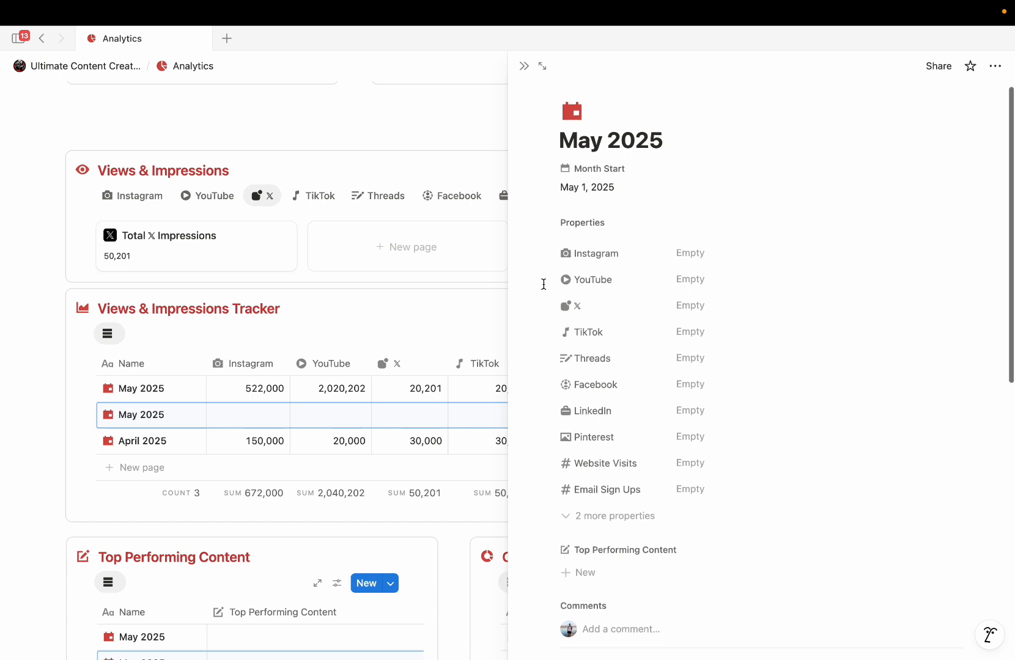
# - Review the new May 2025 entry's platform properties, Monthly Review checklist and monthly summary section, and close the entry
pyautogui.scroll(-1, 544, 285)
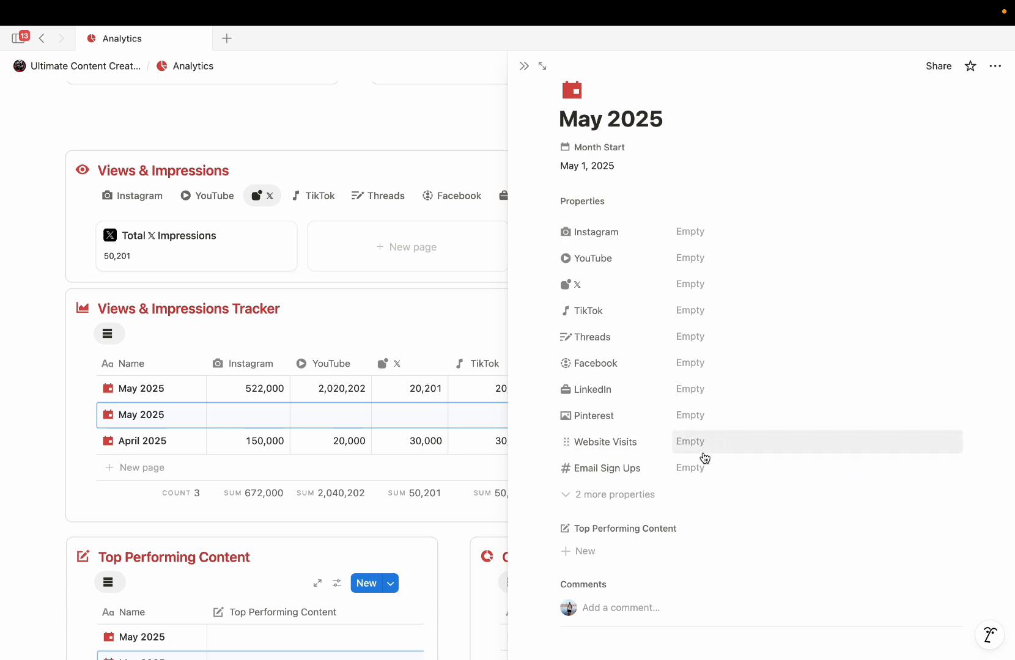
pyautogui.scroll(-5, 700, 462)
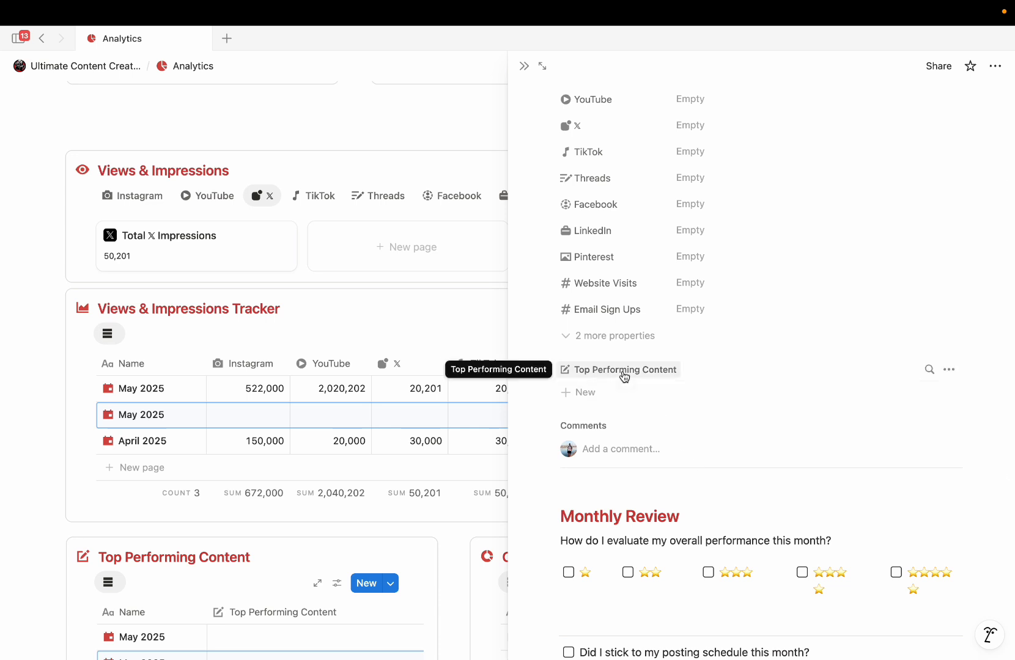
pyautogui.scroll(-6, 623, 375)
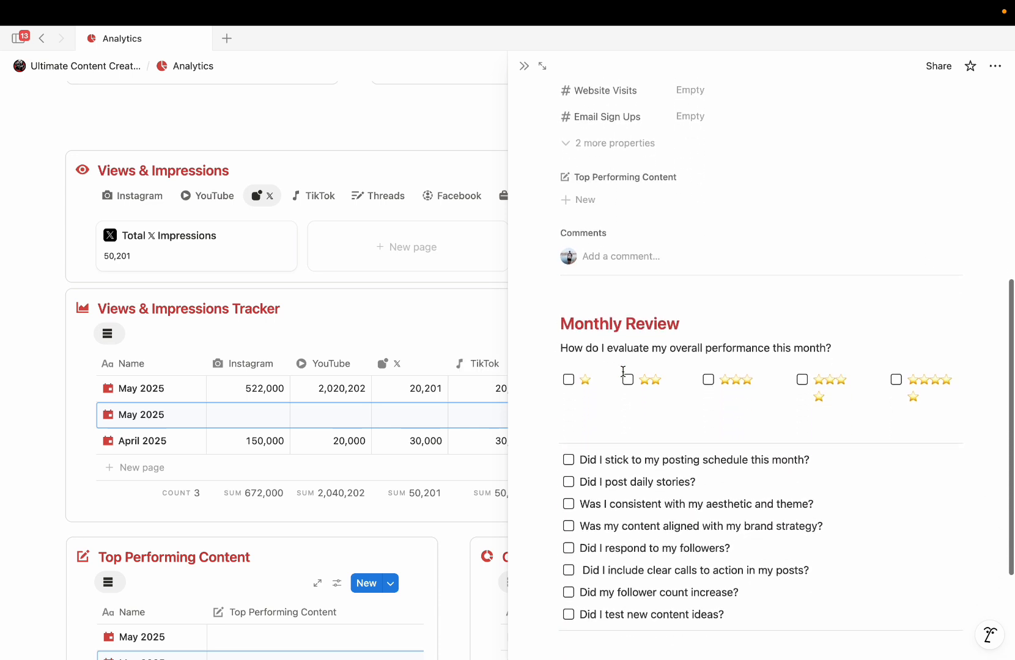
pyautogui.scroll(-5, 624, 372)
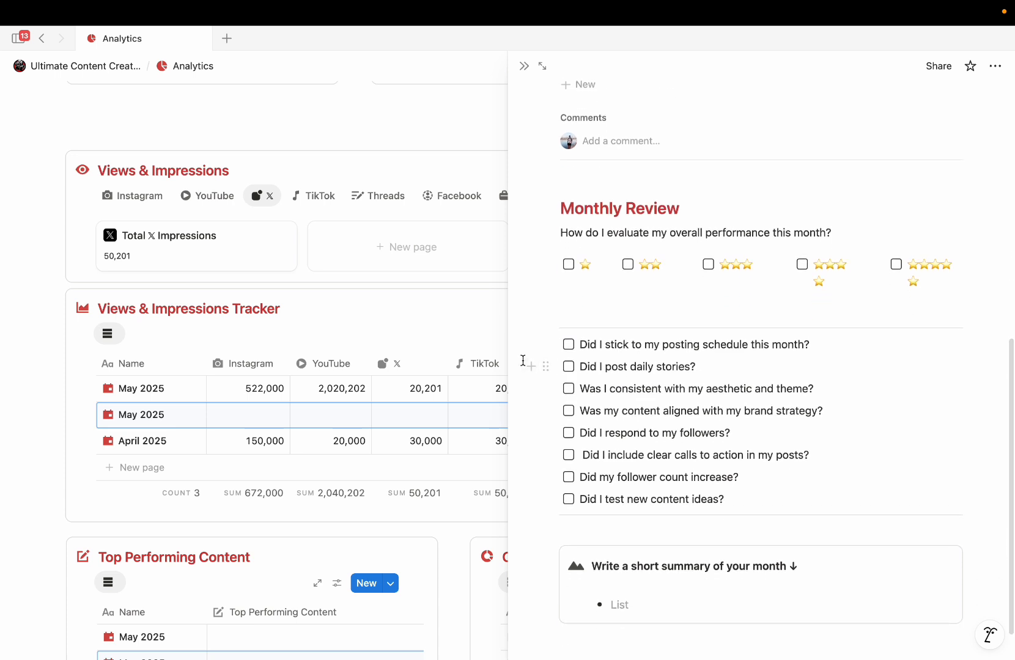
pyautogui.click(377, 382)
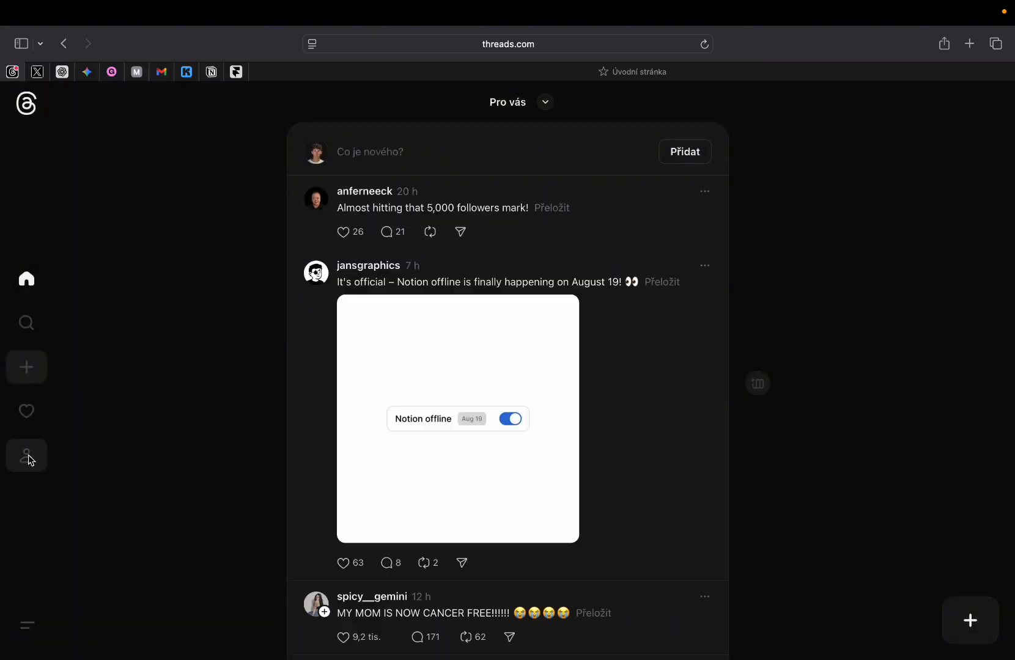
# - In Threads in the browser, go to the profile's insights and show the views for the last 30 days
pyautogui.click(27, 456)
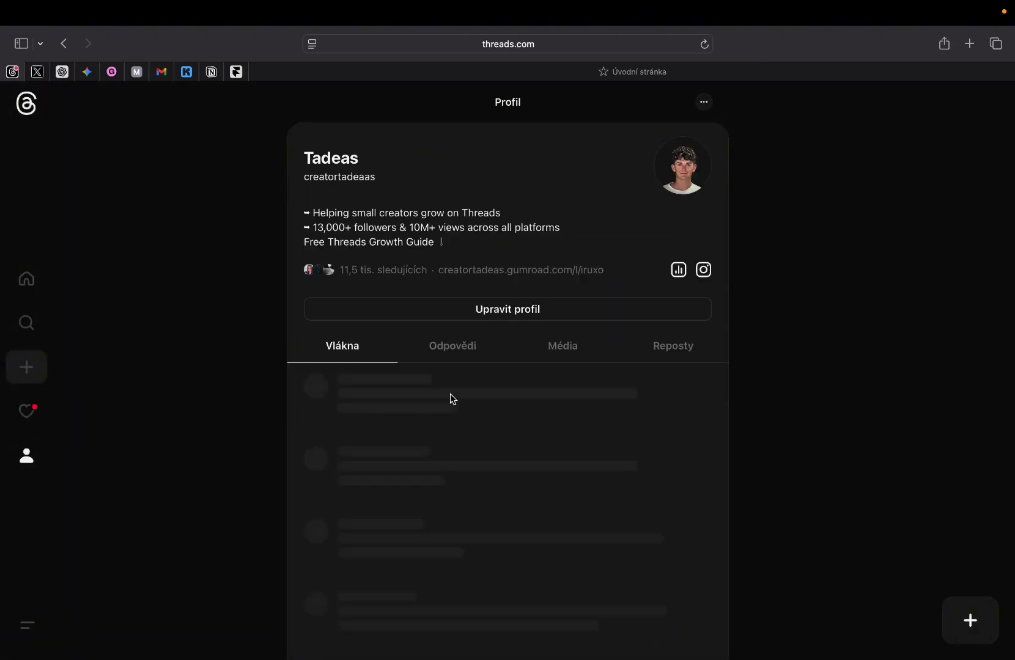
pyautogui.click(678, 271)
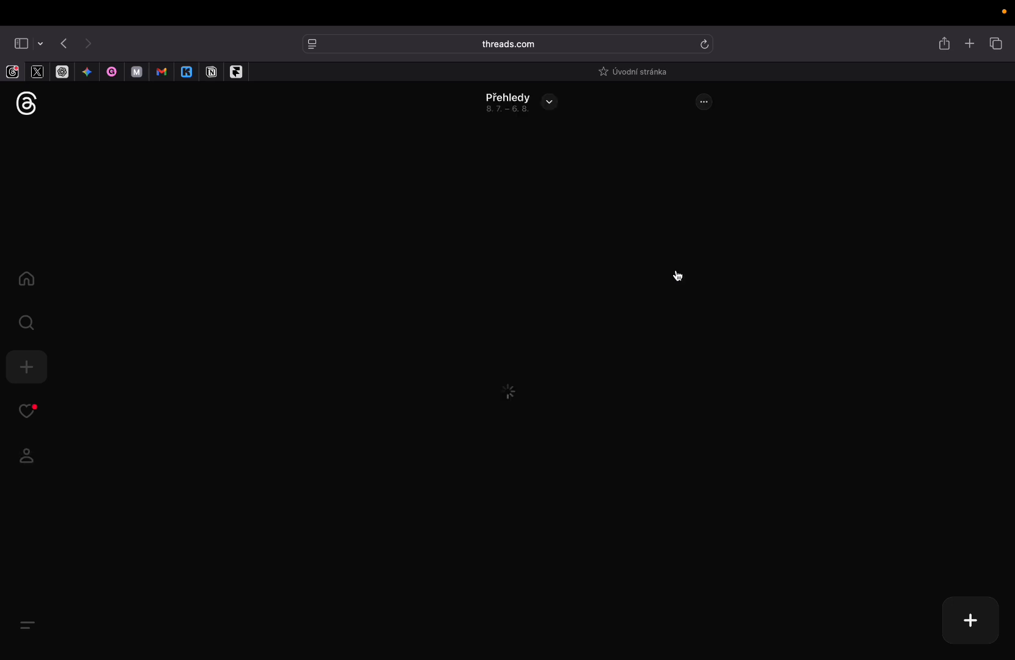
pyautogui.click(549, 102)
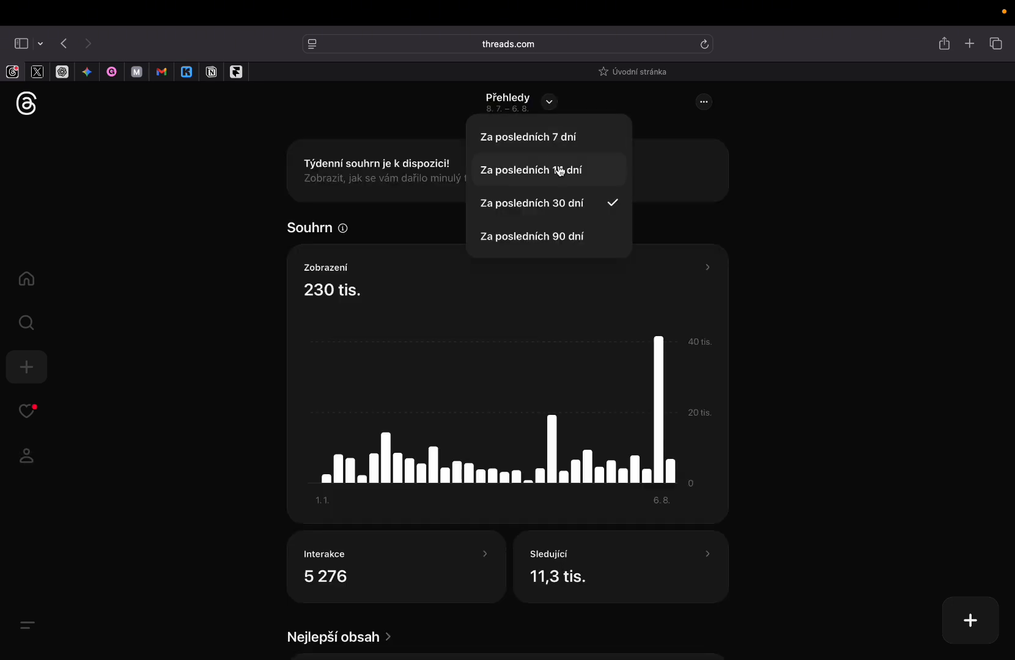
pyautogui.click(555, 203)
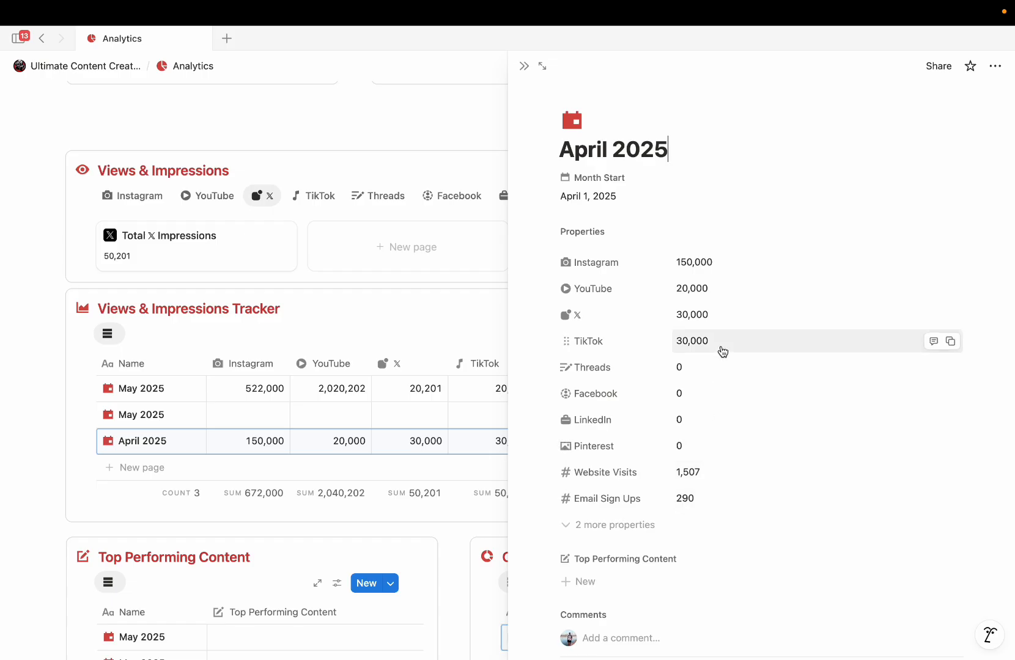
# - Back in Notion, set the Threads value of the April 2025 tracker entry to 230,000 and close the entry
pyautogui.click(705, 369)
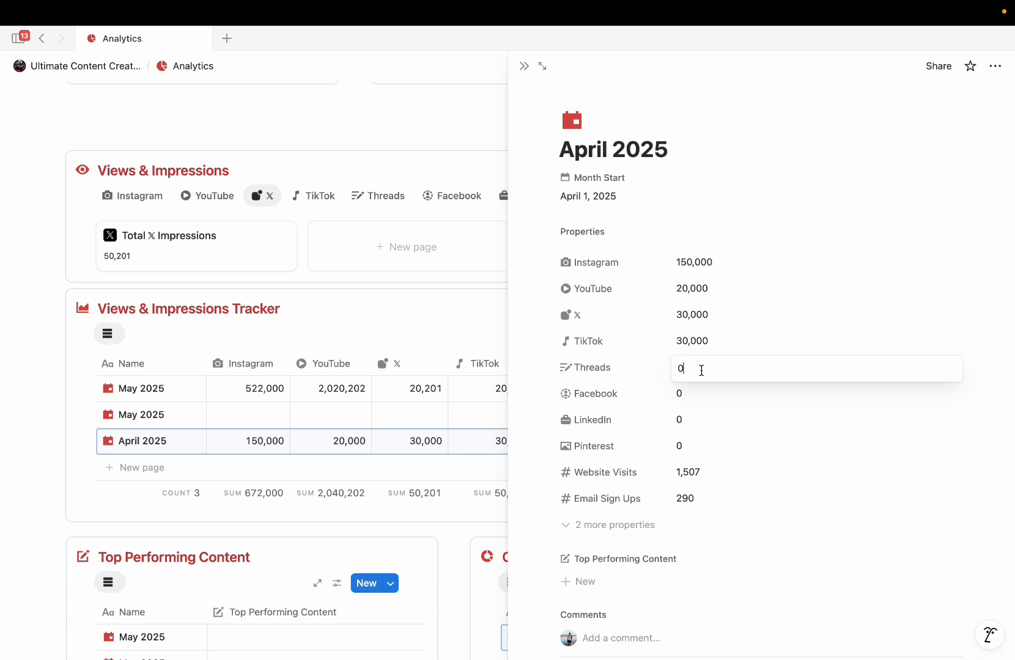
pyautogui.press('BackSpace')
pyautogui.write('23')
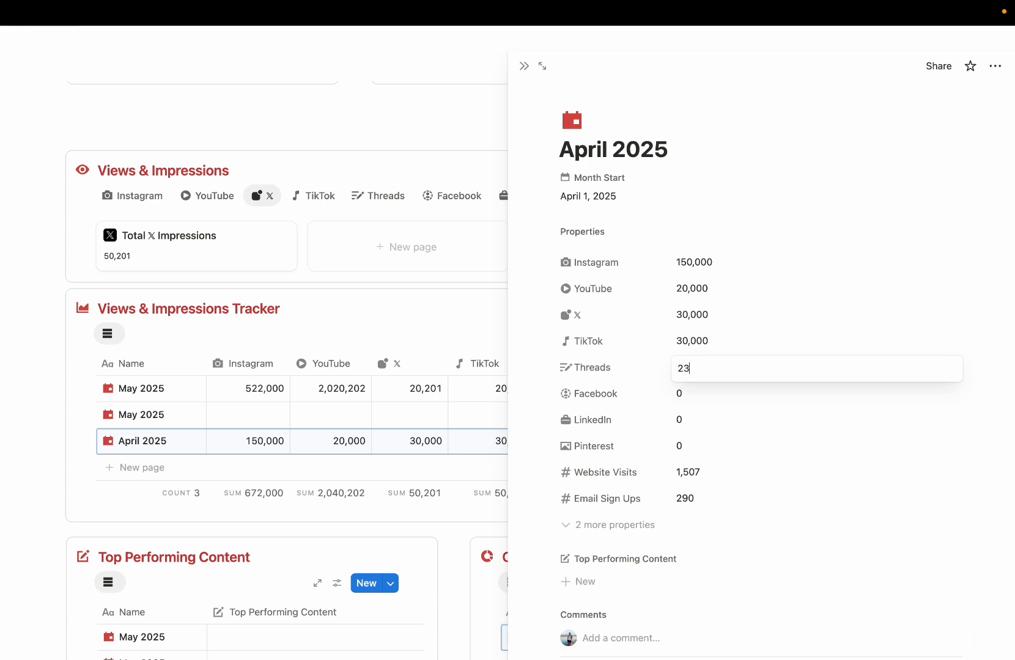
pyautogui.write('0,000')
pyautogui.press('Escape')
# - Look through the content pages offered for the first May 2025 row's Top Performing Content without linking any
pyautogui.scroll(-4, 408, 517)
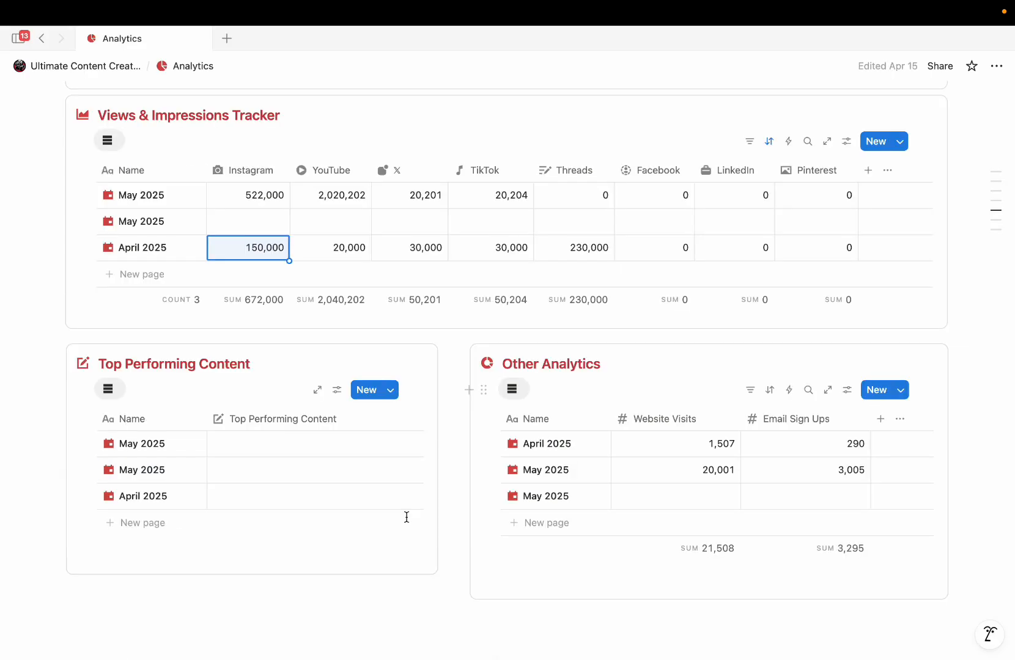
pyautogui.click(268, 386)
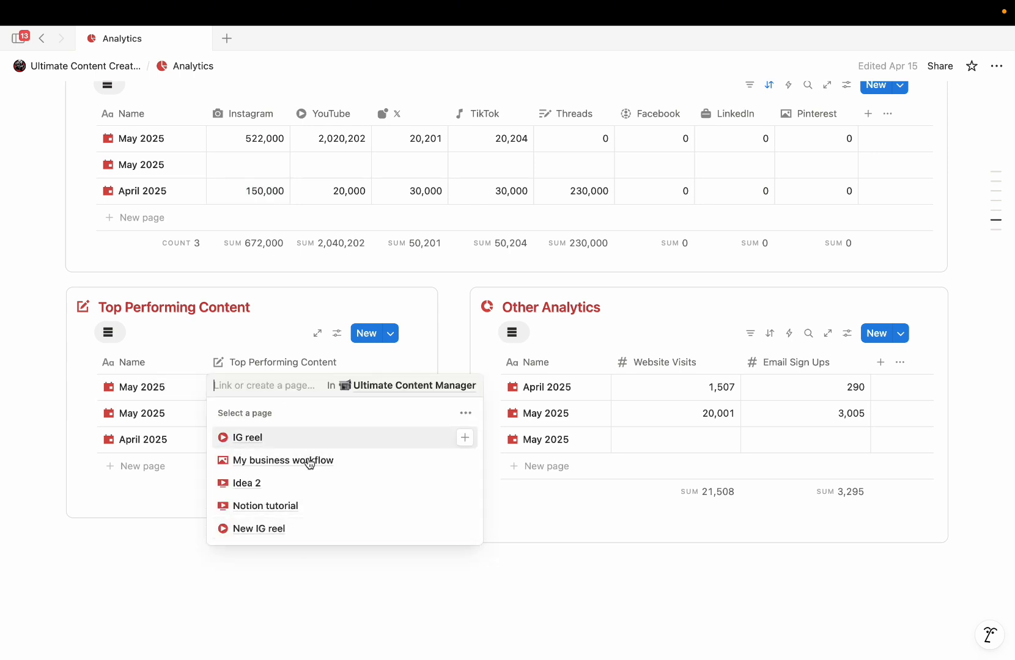
pyautogui.click(318, 554)
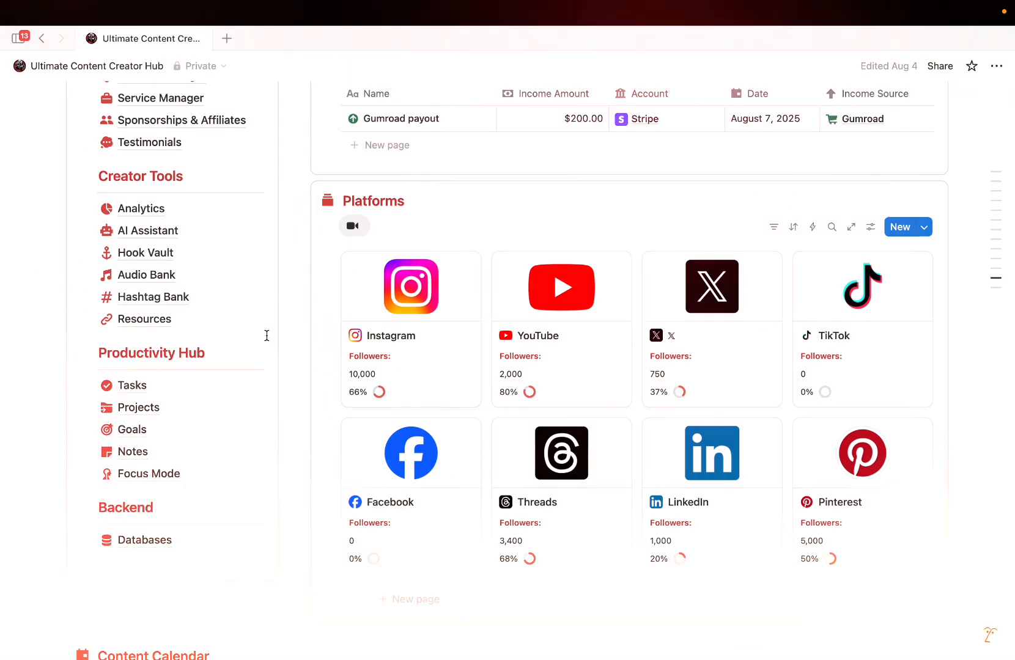
# - Go to the hub's AI Assistant page and review its ChatGPT Prompts table
pyautogui.click(148, 231)
pyautogui.scroll(-3, 283, 203)
pyautogui.scroll(-1, 283, 202)
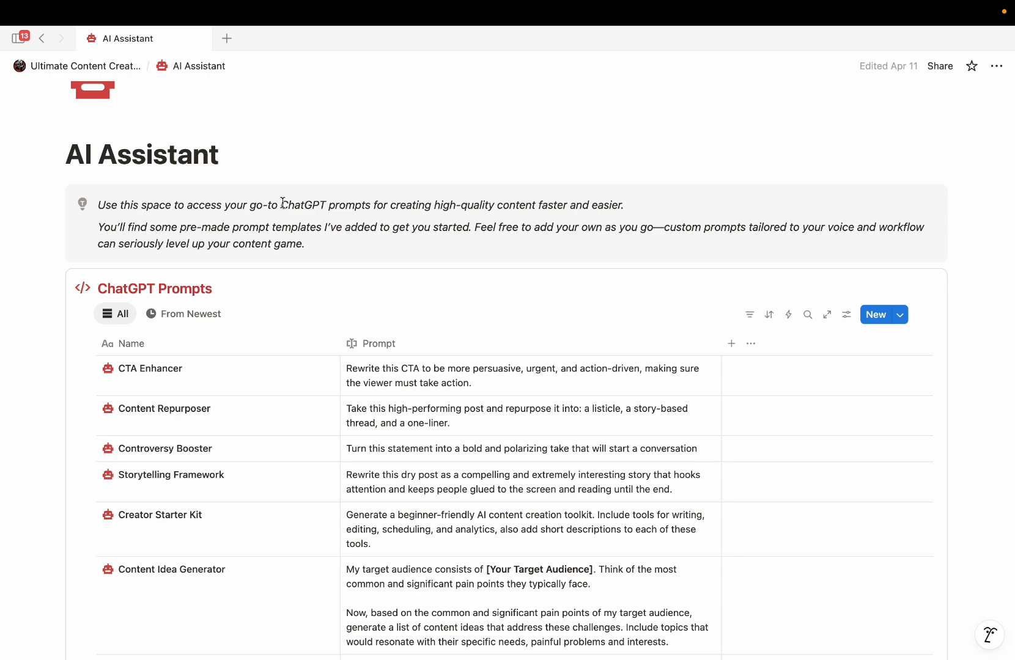
pyautogui.scroll(-3, 509, 286)
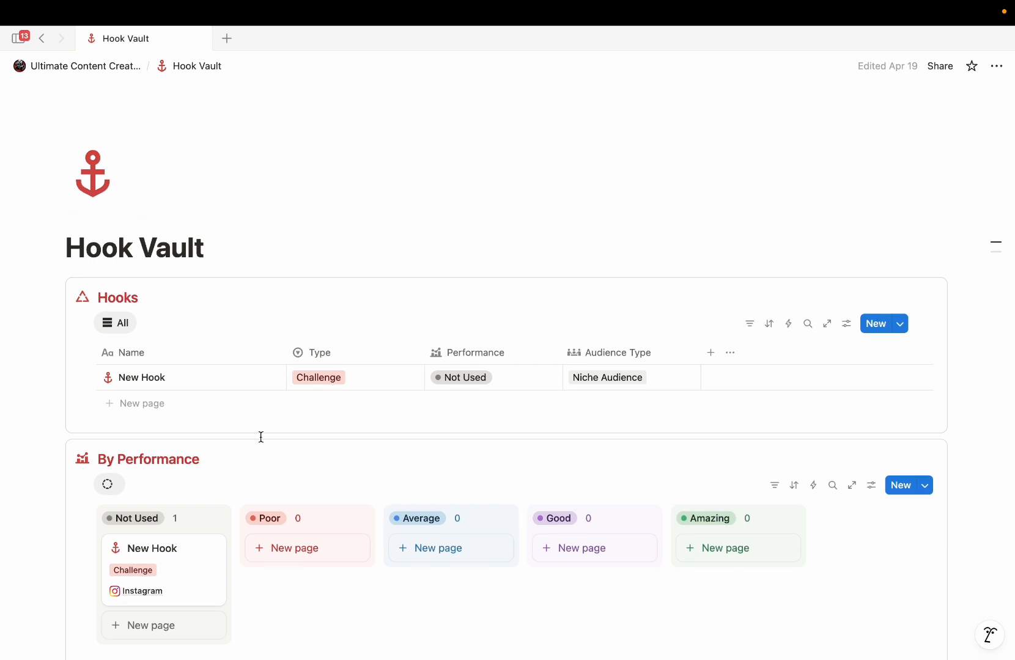
# - Move the New Hook card from Not Used to Amazing on the Hook Vault's By Performance board
pyautogui.scroll(-3, 260, 435)
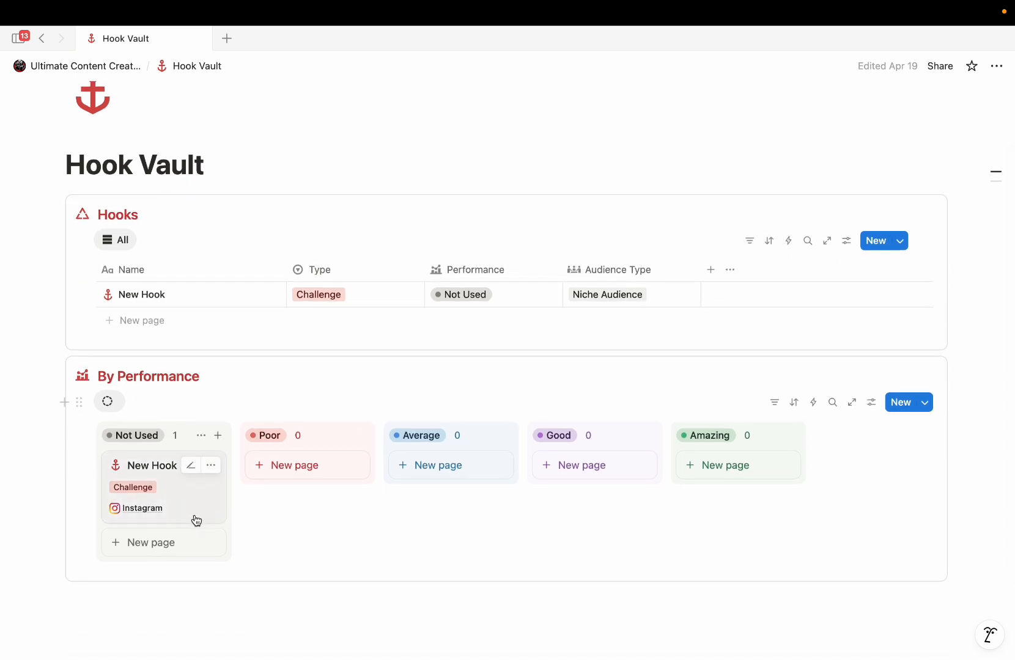
pyautogui.moveTo(195, 504); pyautogui.dragTo(746, 484)
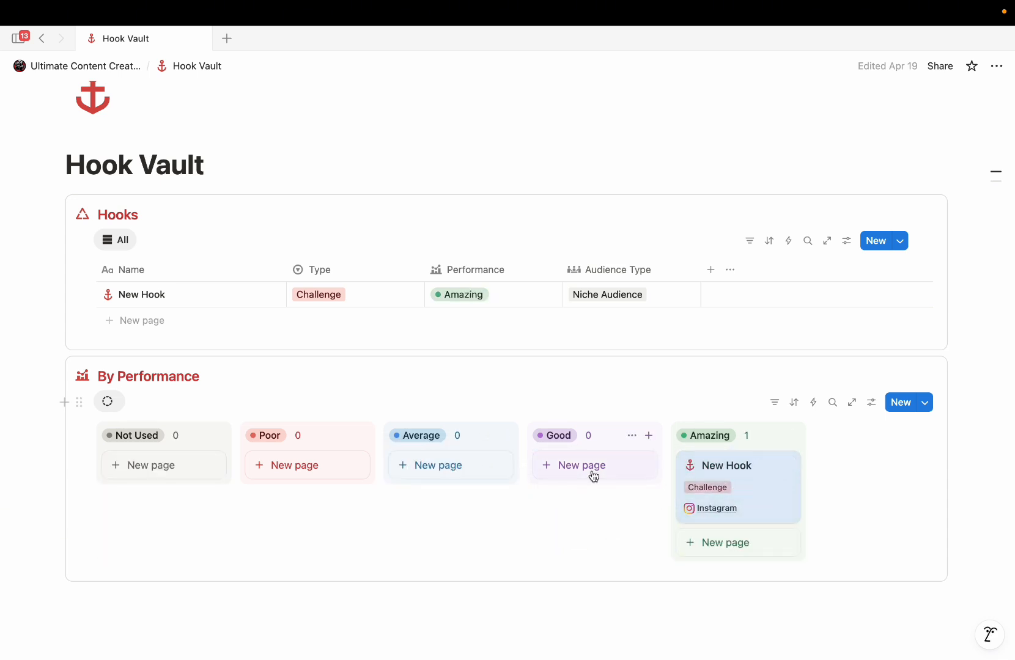
# - Check the options available for the hook's Audience Type and Type without changing either value
pyautogui.click(620, 303)
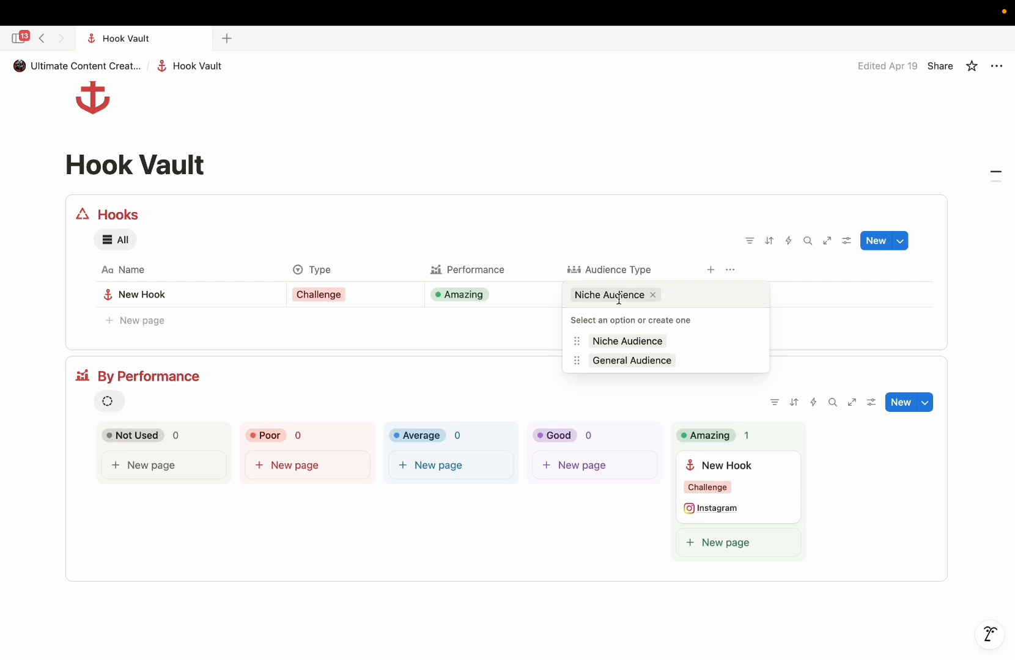
pyautogui.press('Escape')
pyautogui.click(315, 296)
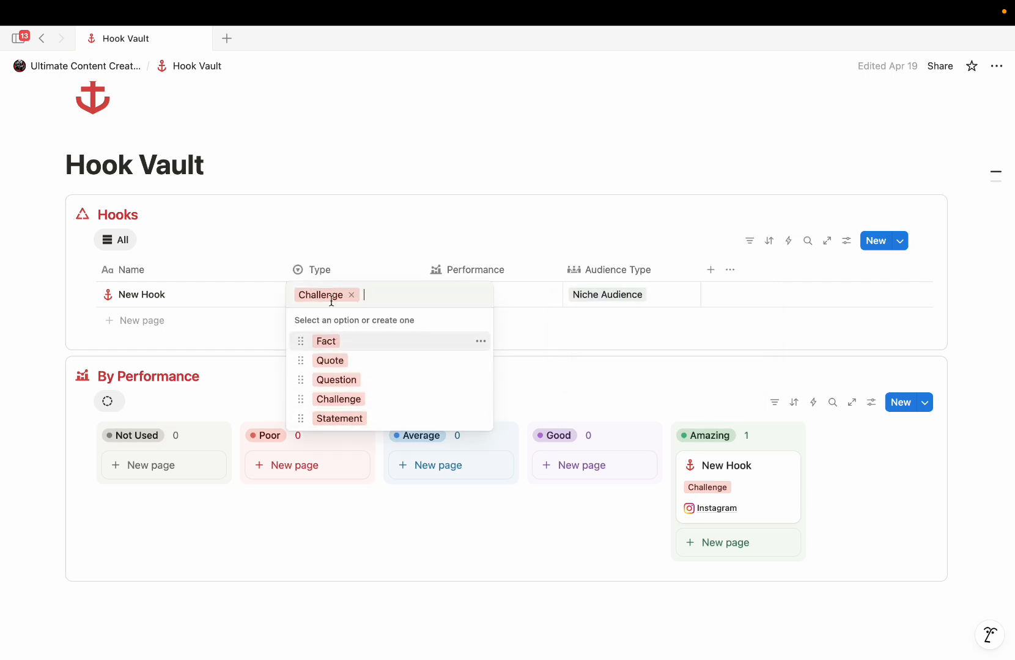
pyautogui.press('Escape')
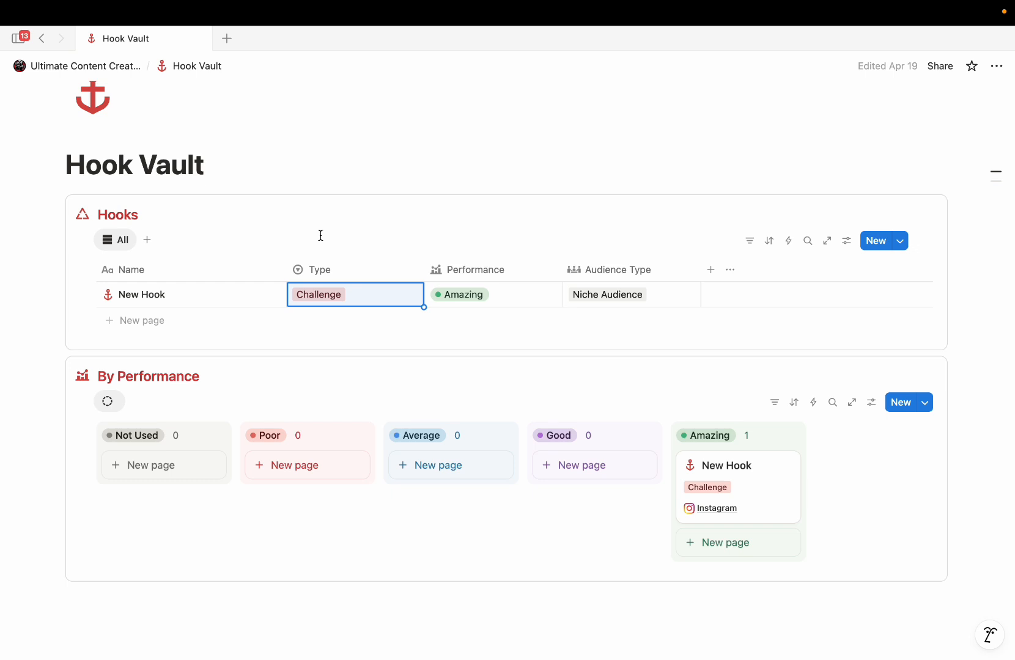
pyautogui.press('Escape')
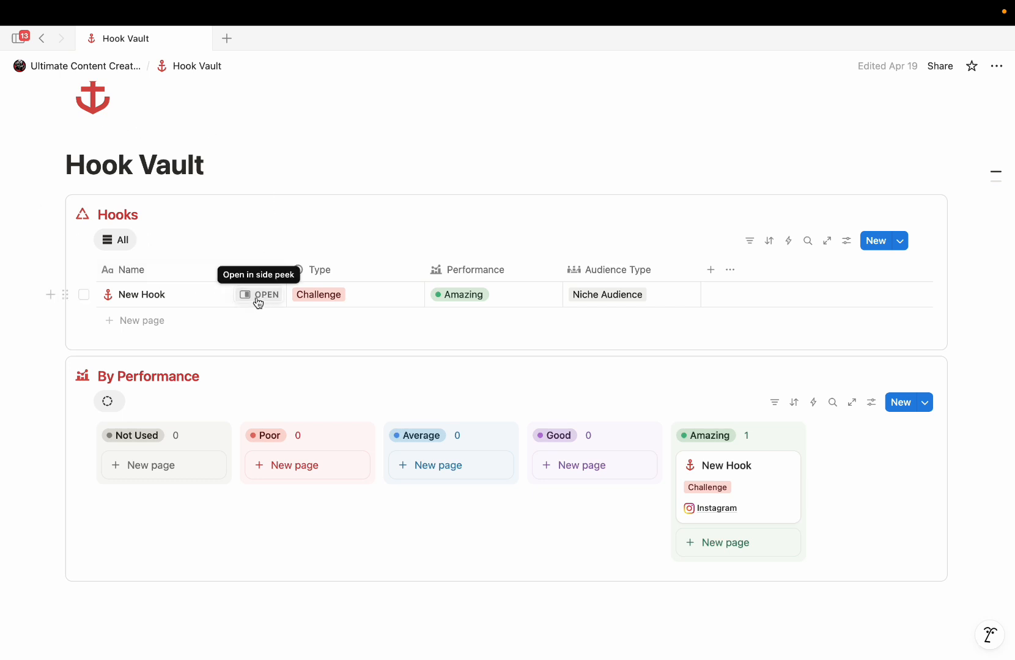
# - View the New Hook entry in side peek and bring up its Related Content page picker
pyautogui.click(258, 295)
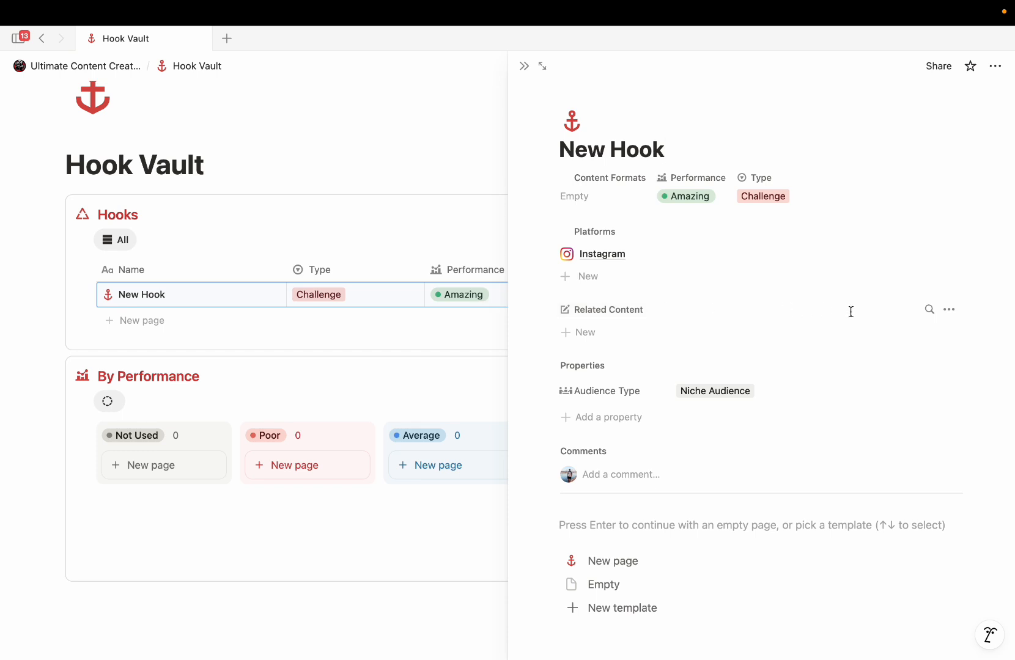
pyautogui.click(930, 310)
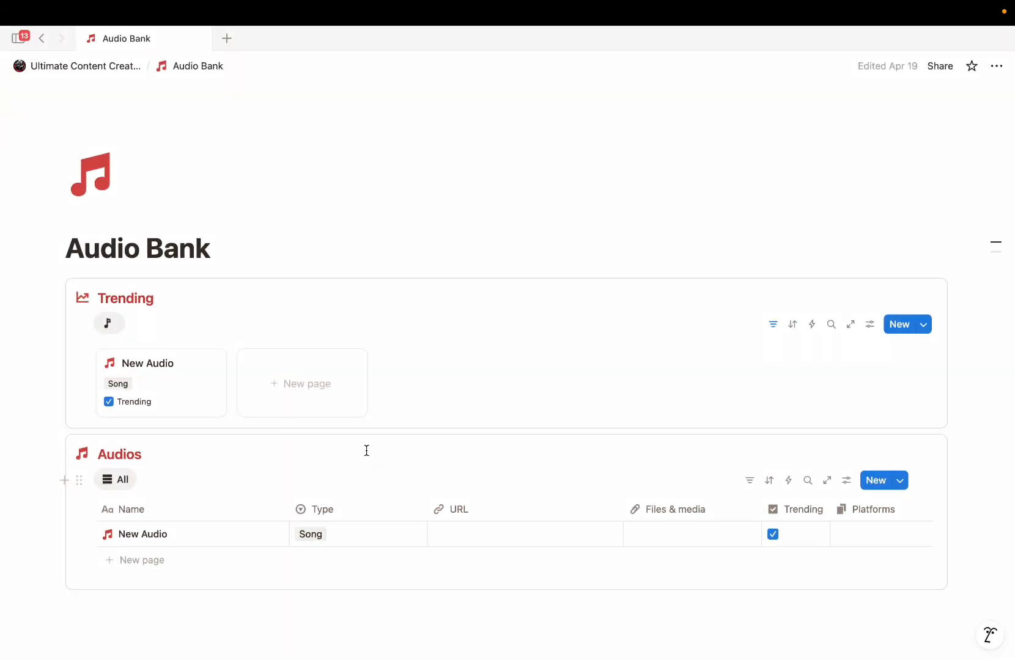
# - Inspect the New Audio entry's Platforms, URL and Files & media properties in the Audio Bank, leaving them all empty
pyautogui.click(166, 373)
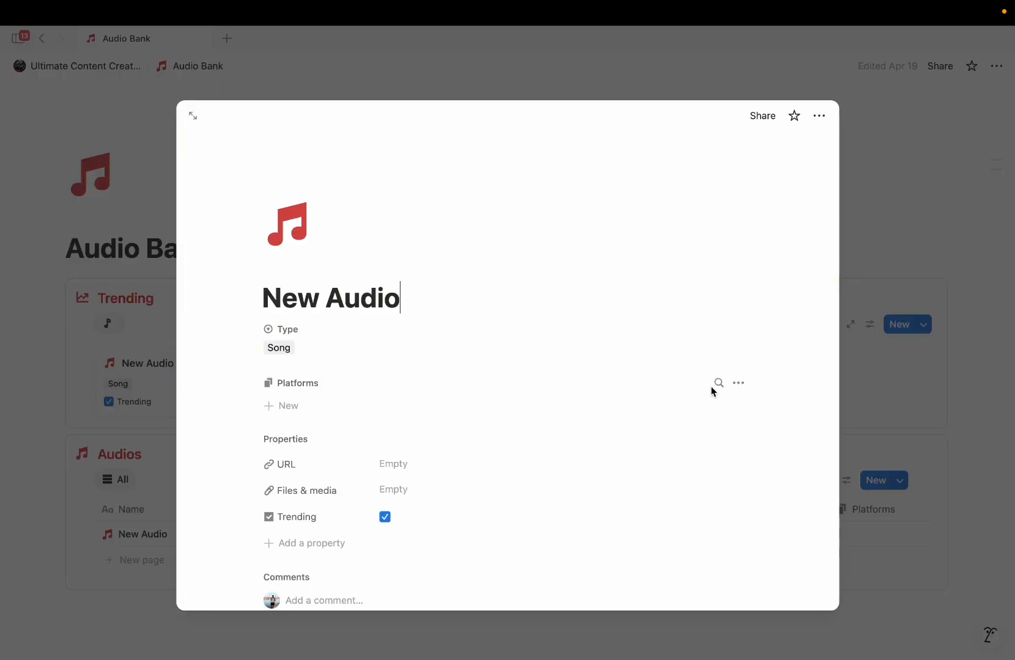
pyautogui.click(720, 384)
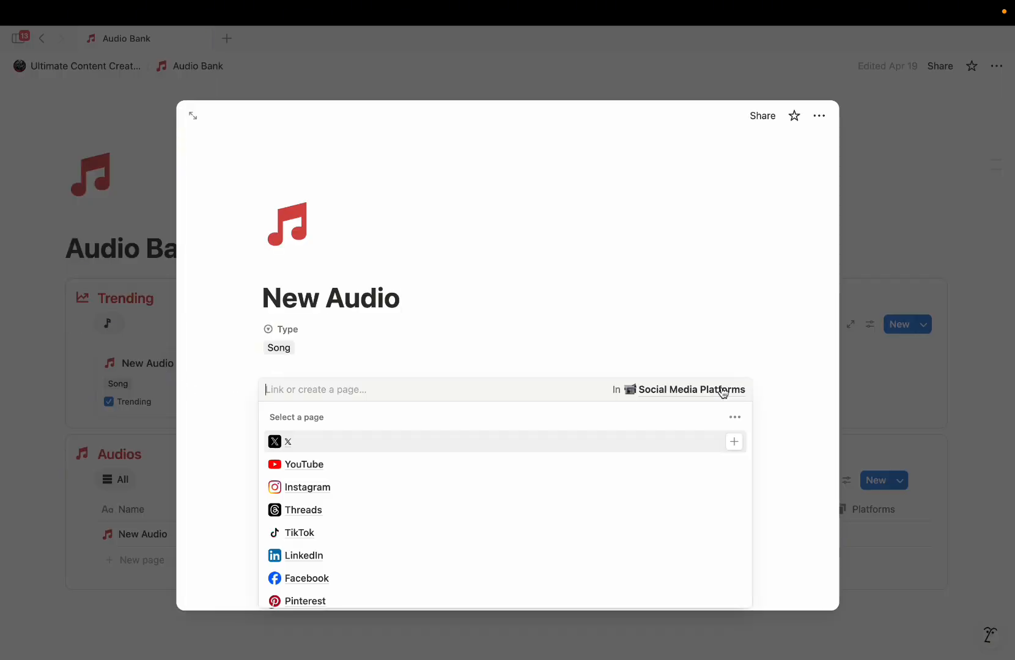
pyautogui.click(207, 397)
pyautogui.scroll(-2, 306, 465)
pyautogui.click(406, 429)
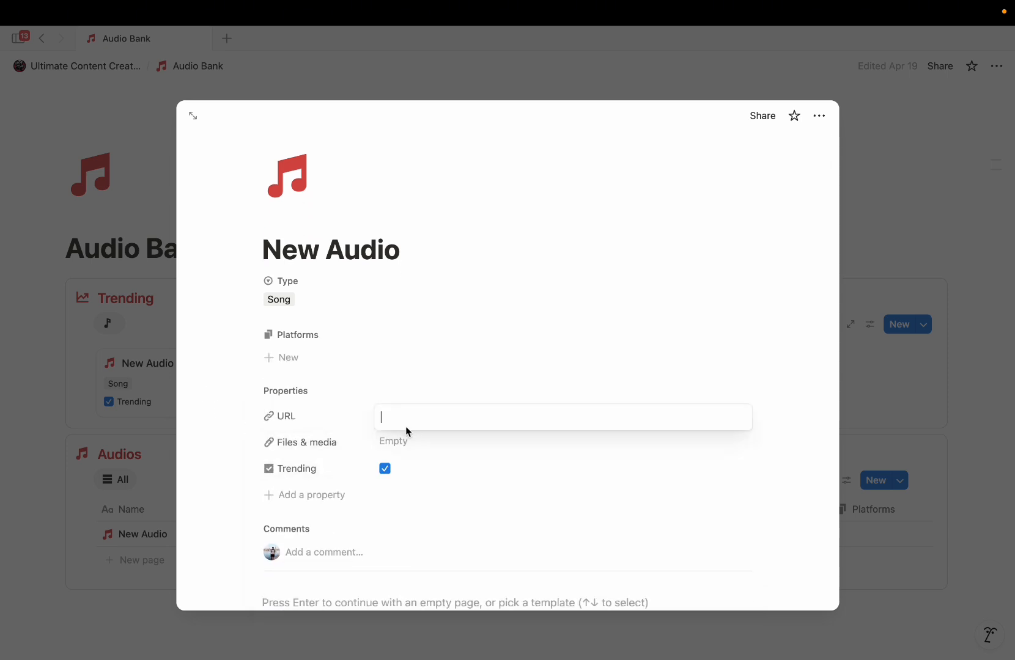
pyautogui.click(403, 447)
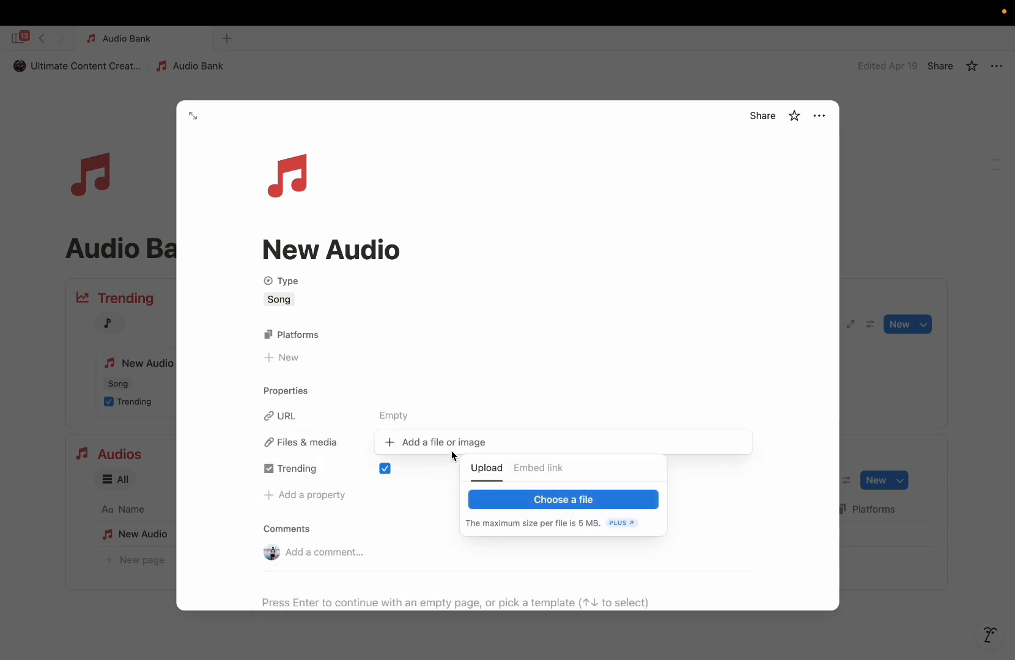
pyautogui.click(218, 450)
pyautogui.click(232, 463)
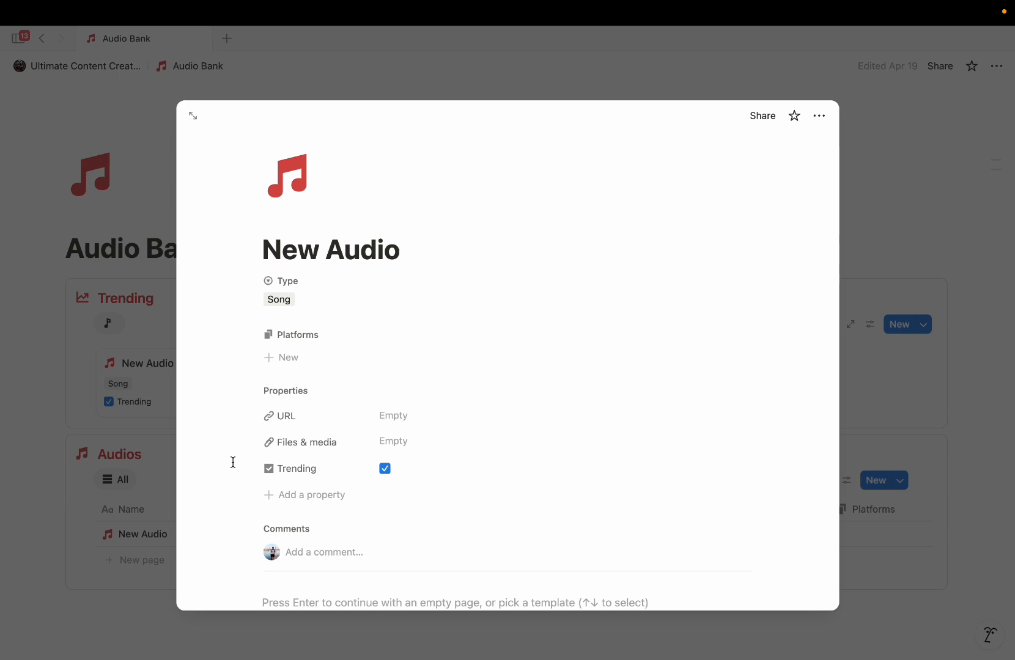
# - Switch the New Audio entry's Trending checkbox off and back on, and close the entry
pyautogui.scroll(-1, 233, 463)
pyautogui.click(386, 435)
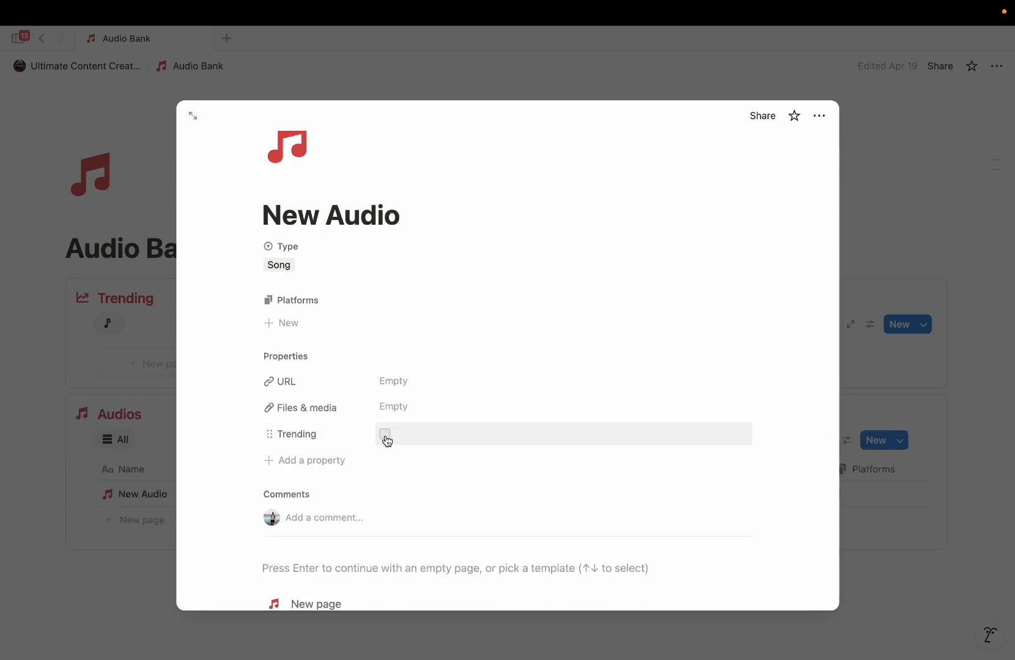
pyautogui.click(385, 436)
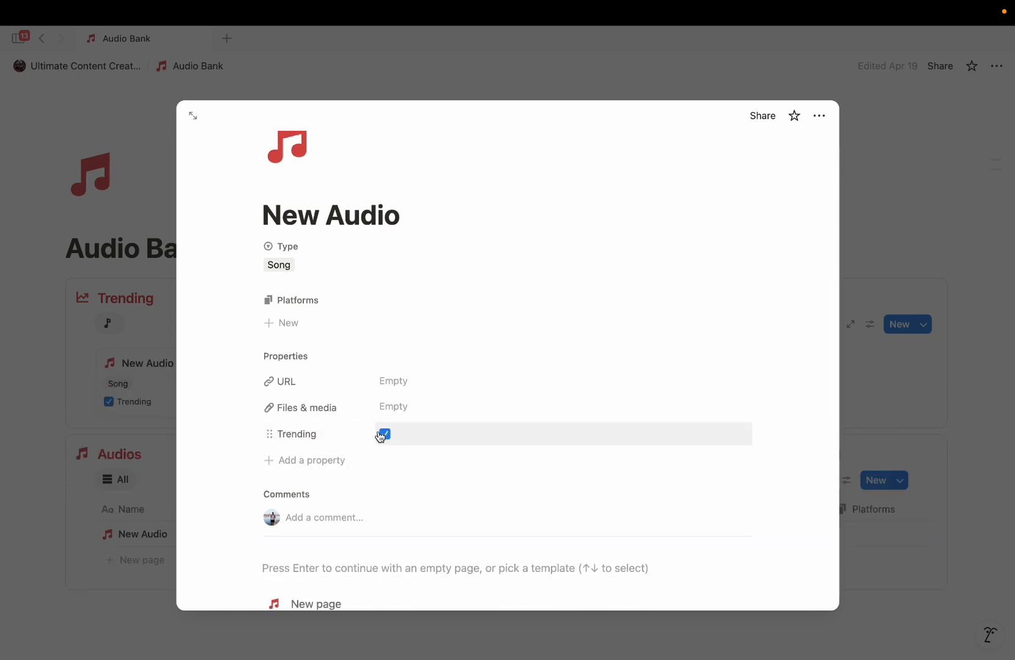
pyautogui.click(110, 377)
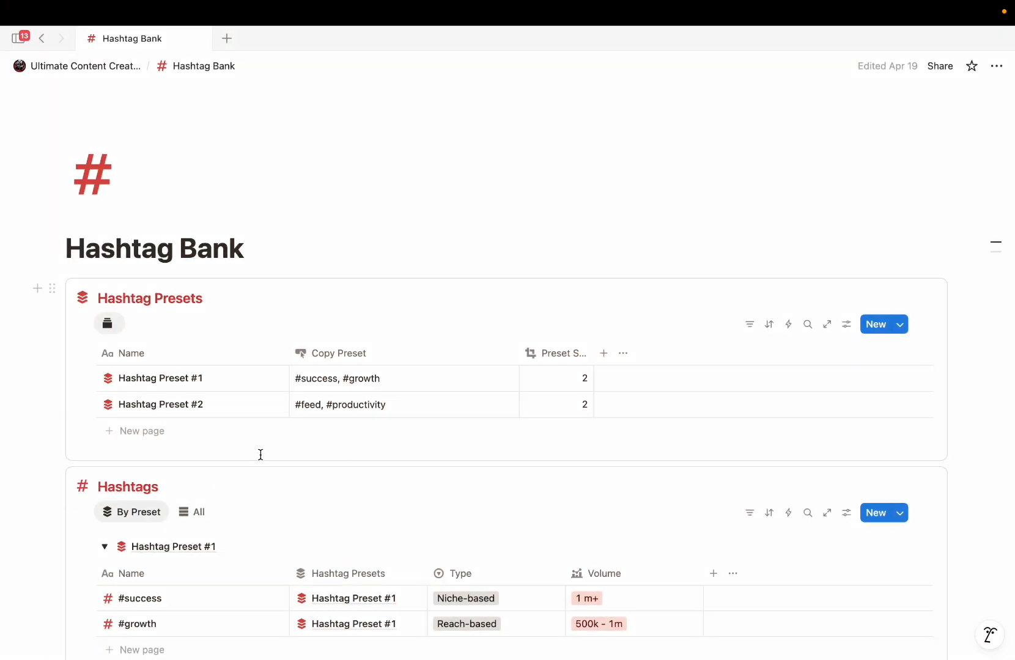
# - Review the Hashtag Presets table and the hashtags grouped by preset in the Hashtag Bank
pyautogui.scroll(-1, 261, 455)
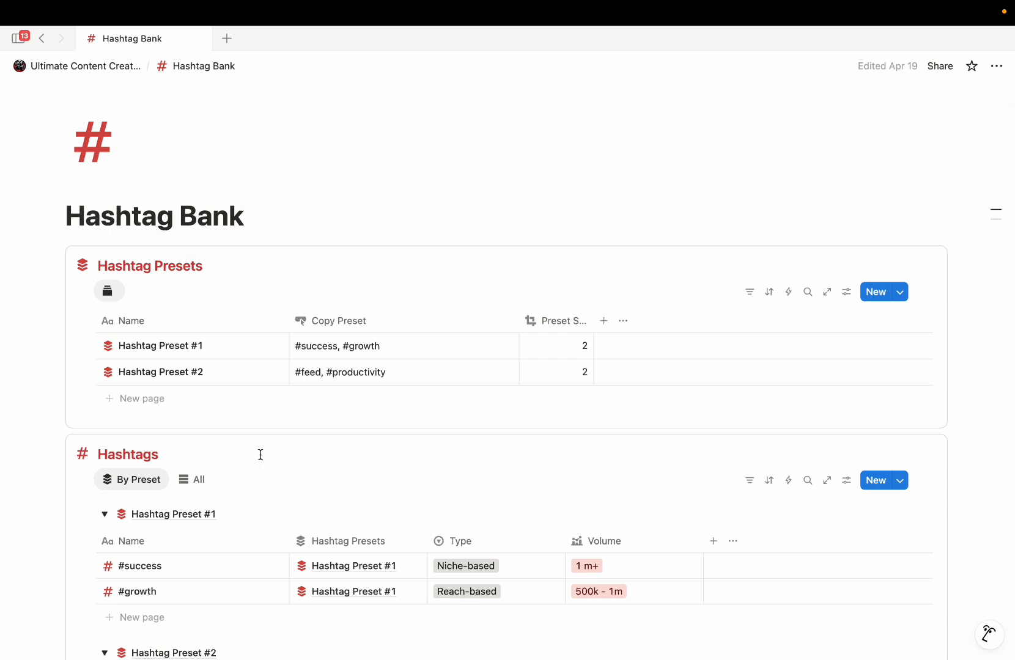
pyautogui.scroll(-1, 261, 454)
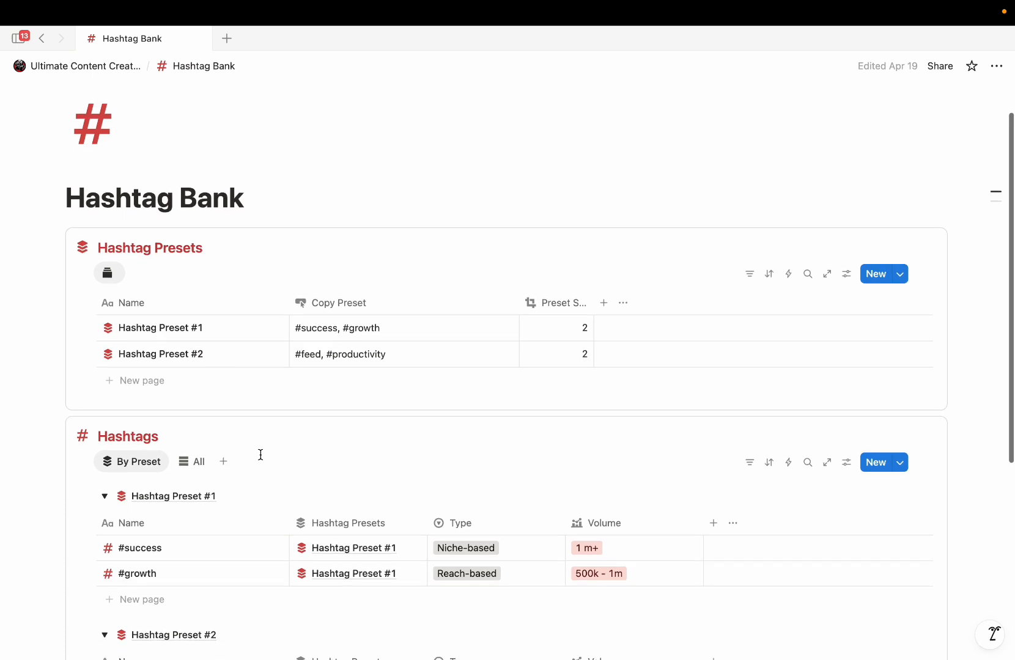
pyautogui.scroll(-4, 366, 413)
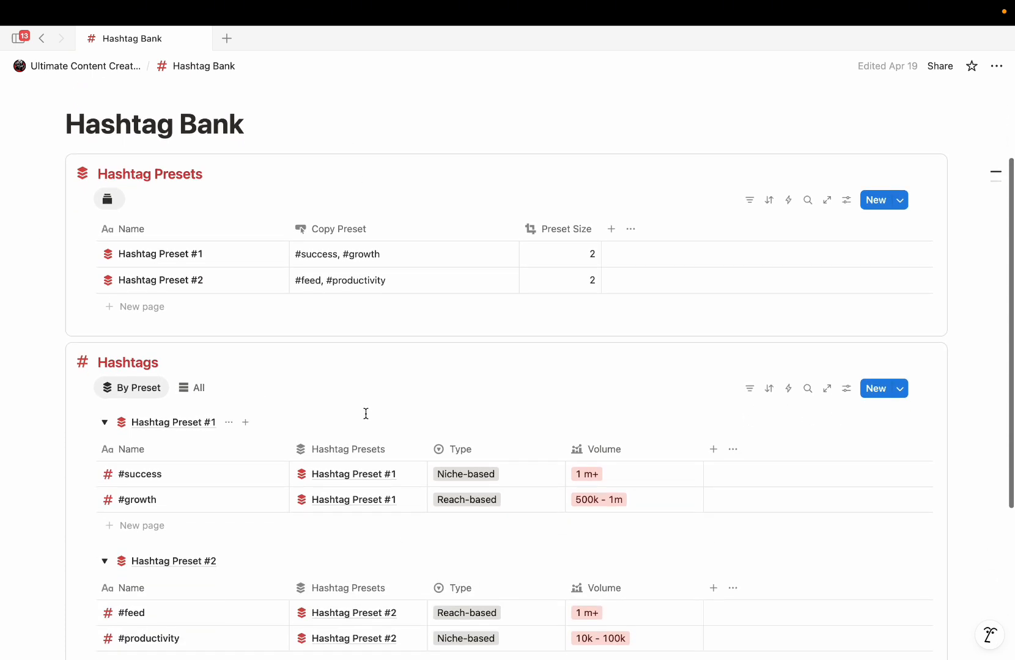
# - Show all hashtags in the Hashtags table and add a new entry named #content
pyautogui.scroll(-2, 366, 413)
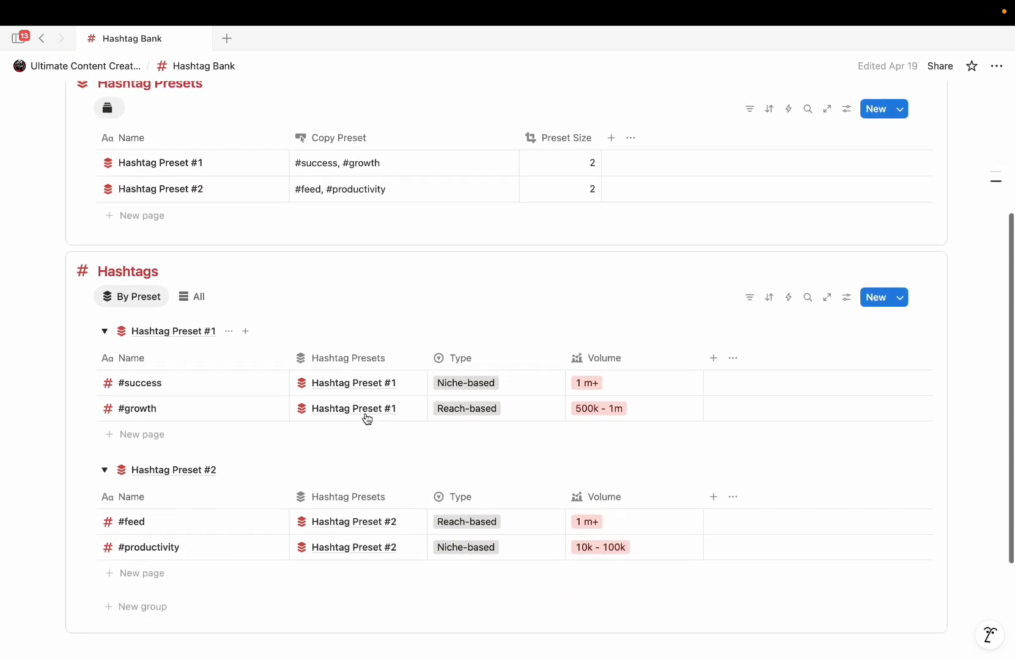
pyautogui.click(198, 304)
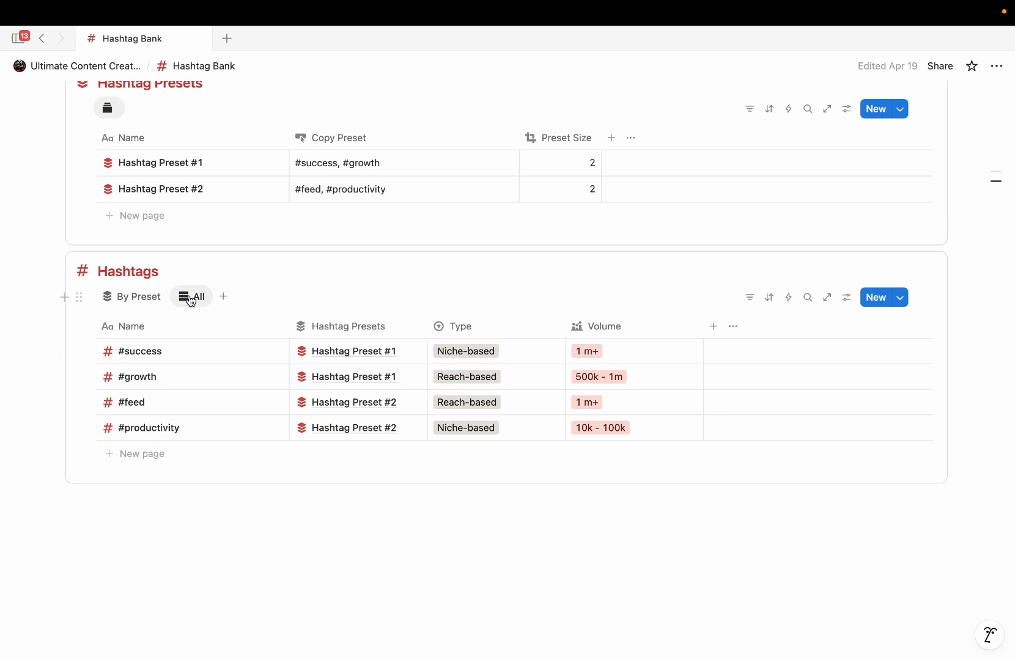
pyautogui.click(143, 457)
pyautogui.write('#')
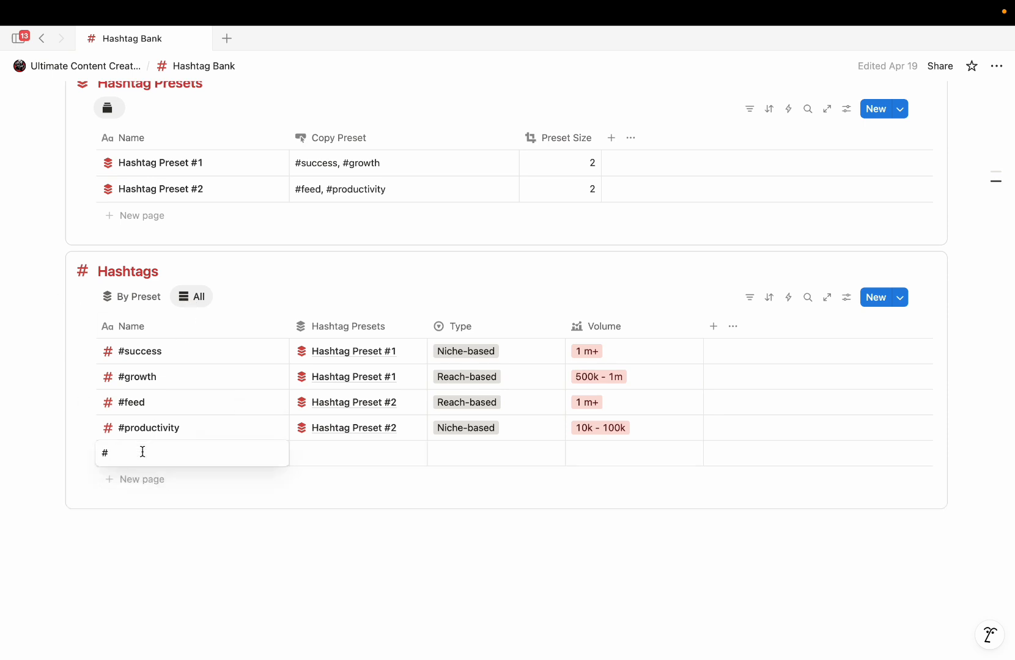
pyautogui.write('content')
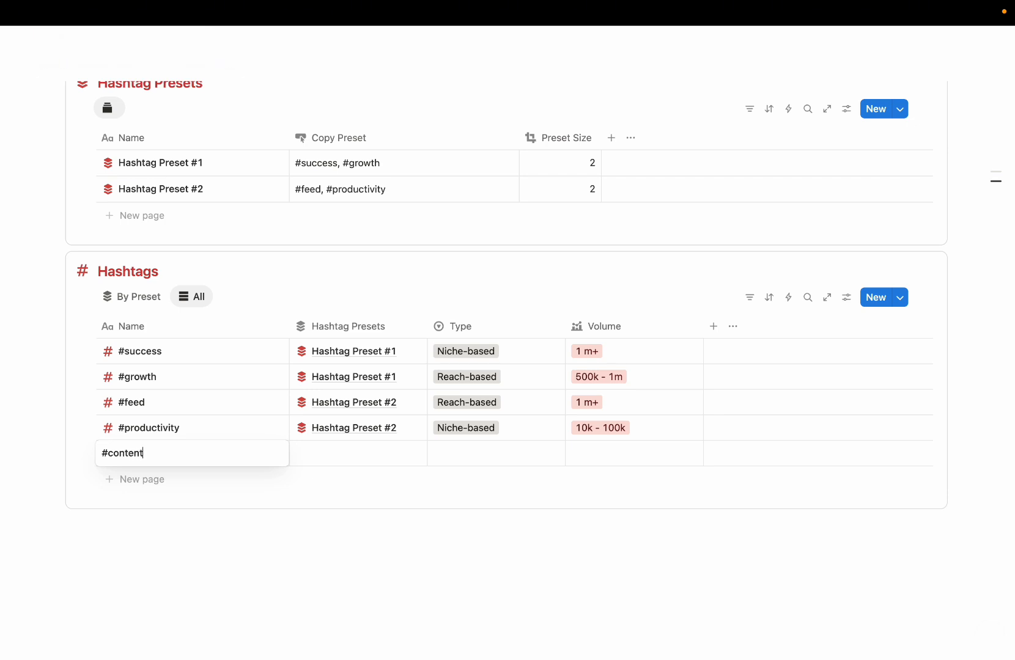
pyautogui.press('Escape')
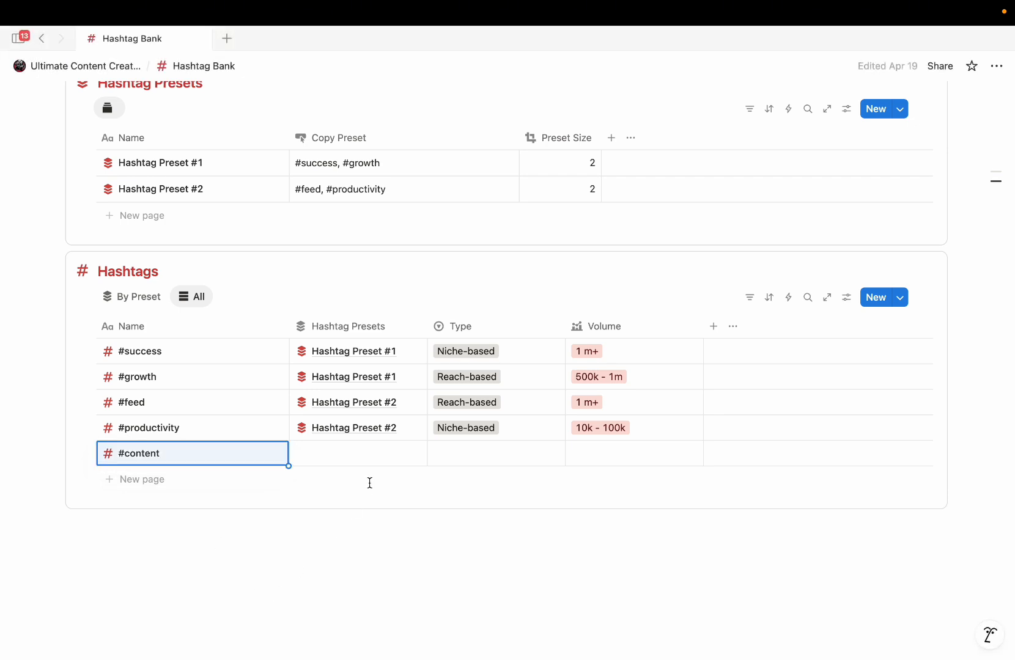
# - Assign #content to Hashtag Preset #1 with type Reach-based and volume 500k - 1m, and check the preset's copyable hashtags
pyautogui.click(362, 456)
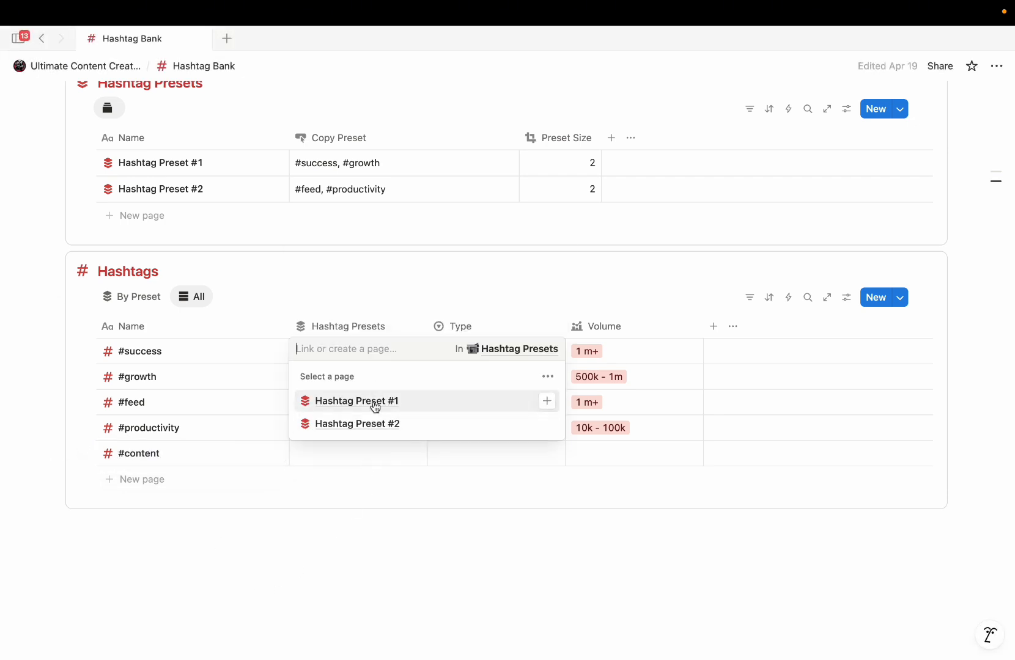
pyautogui.click(373, 401)
pyautogui.click(454, 460)
pyautogui.click(477, 453)
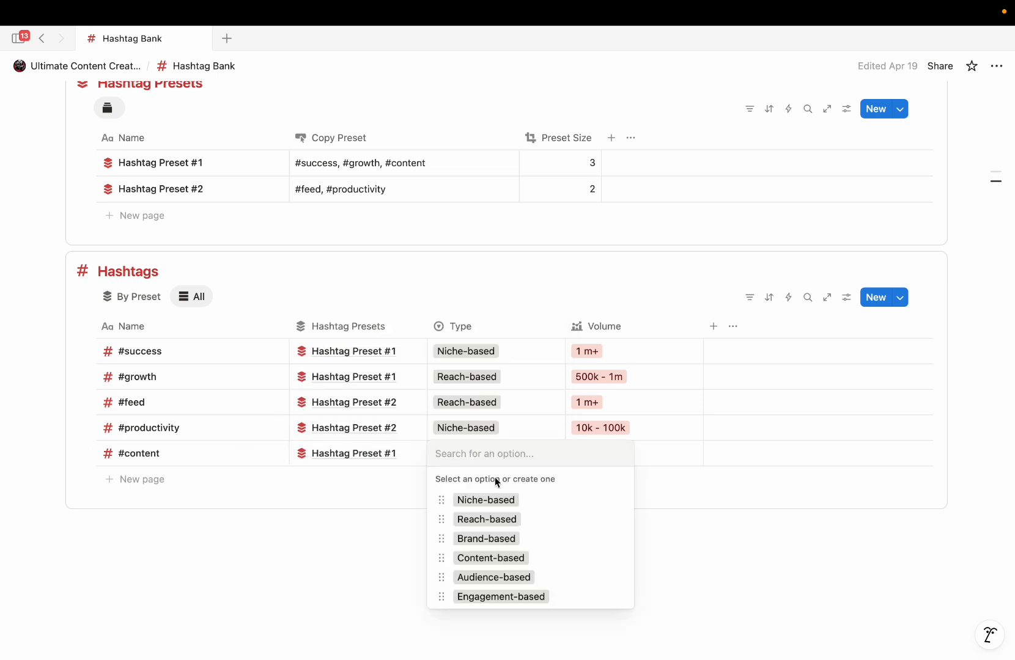
pyautogui.click(490, 518)
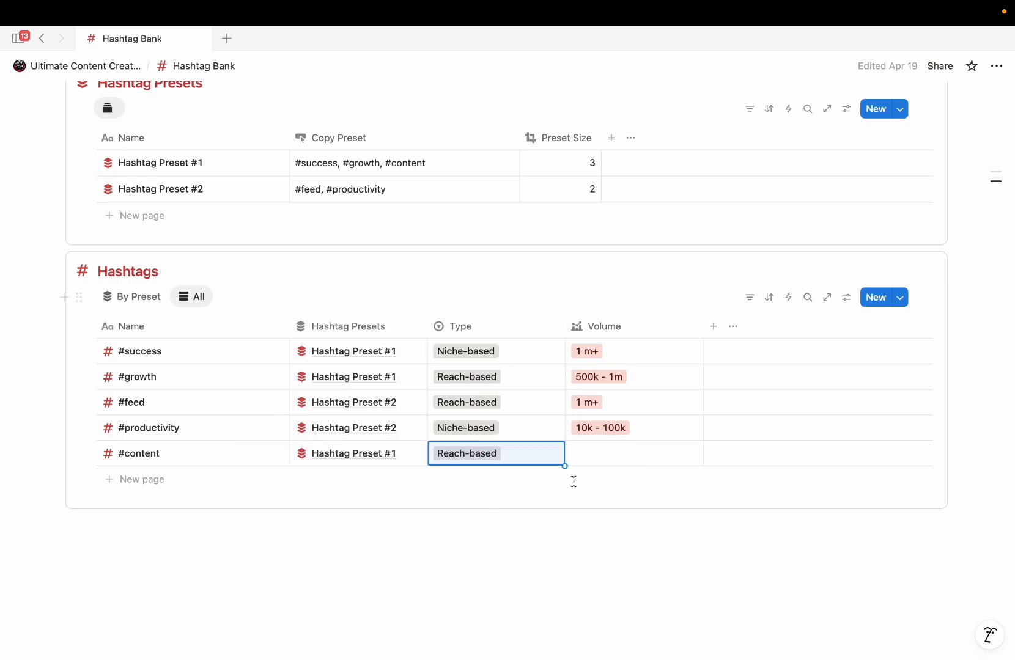
pyautogui.click(605, 458)
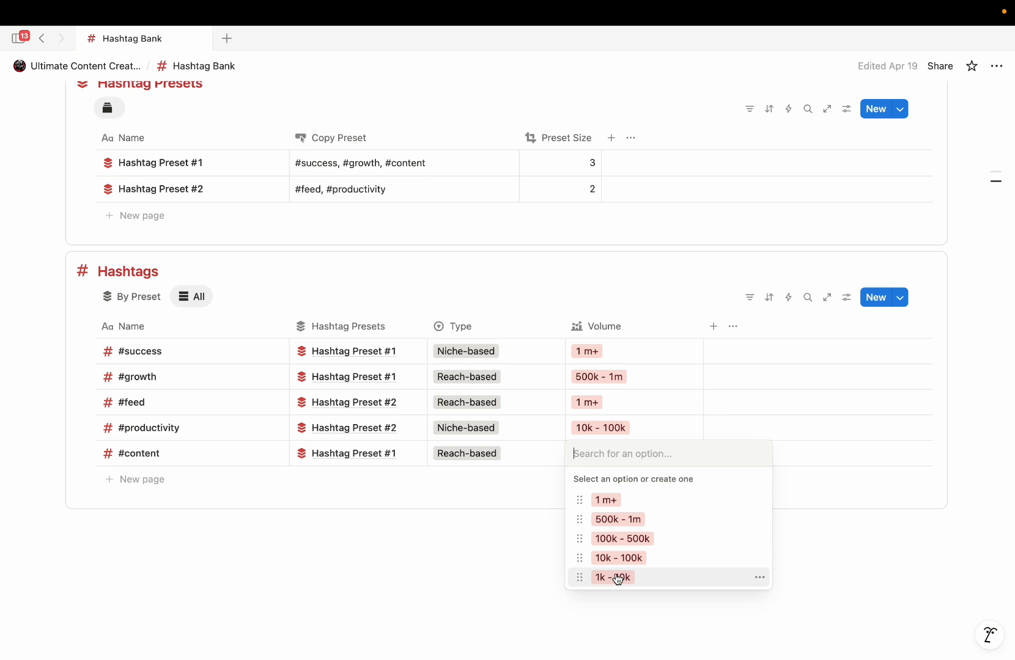
pyautogui.click(618, 519)
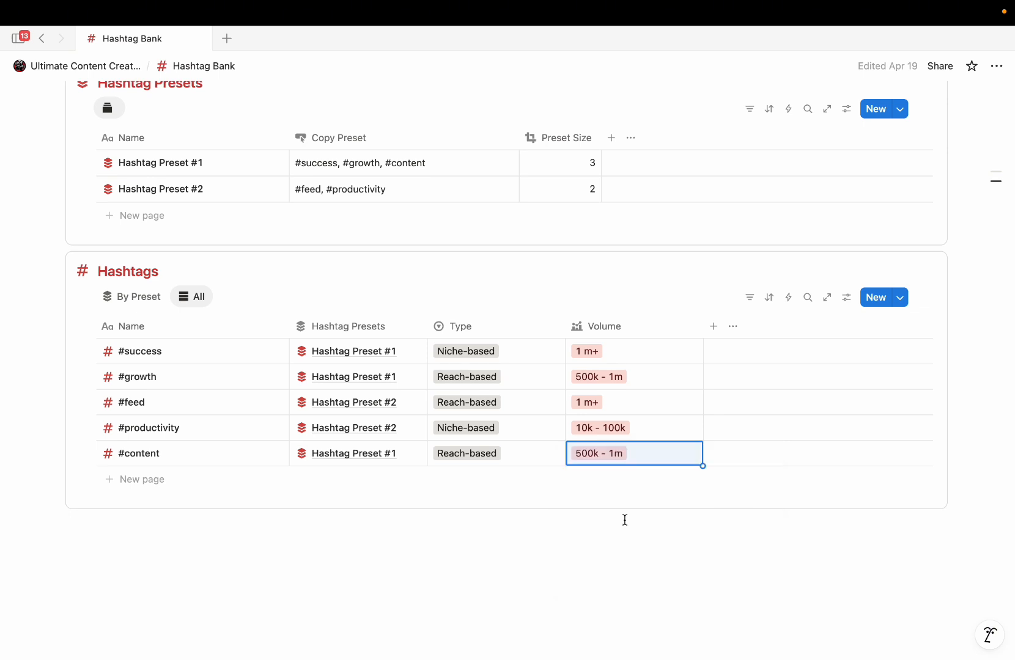
pyautogui.scroll(2, 549, 539)
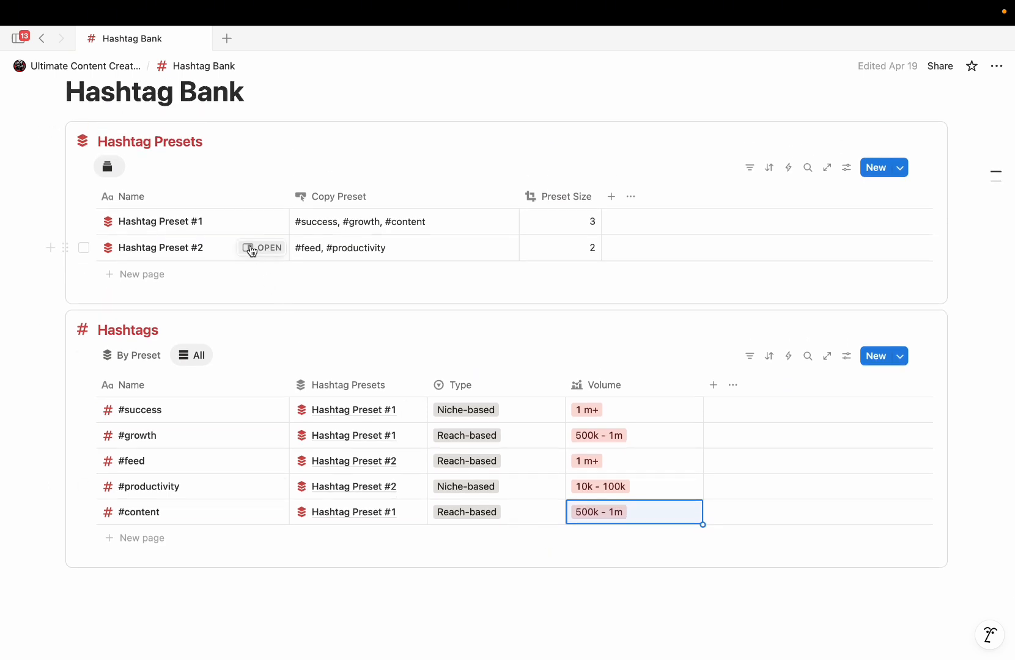
pyautogui.moveTo(254, 231)
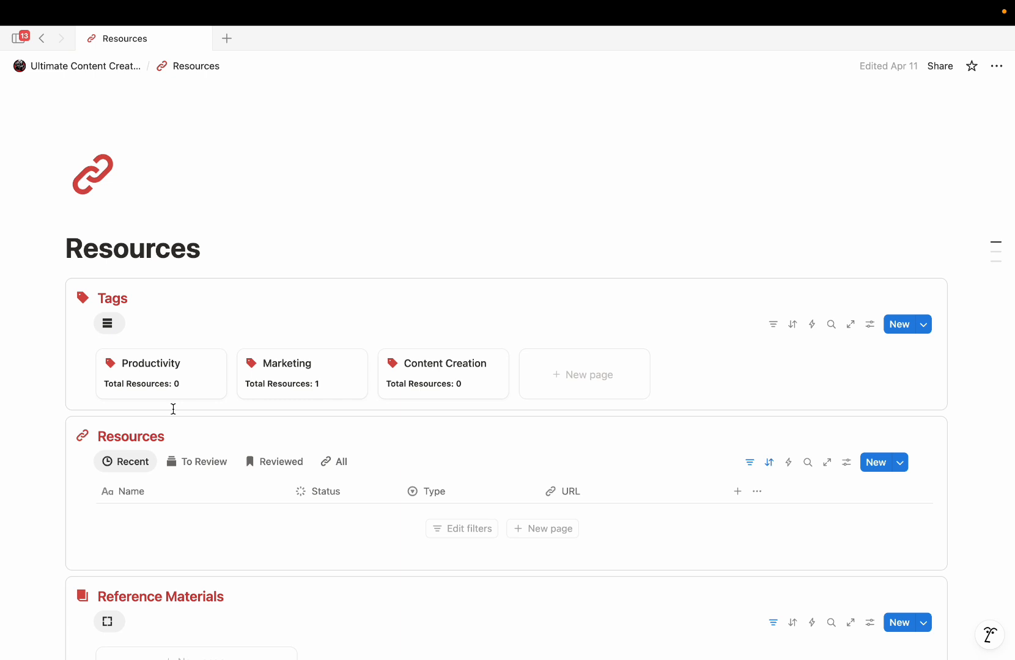
# - Move the New Resource card from To Review to Reviewing on the Resources page's review board
pyautogui.scroll(-3, 173, 408)
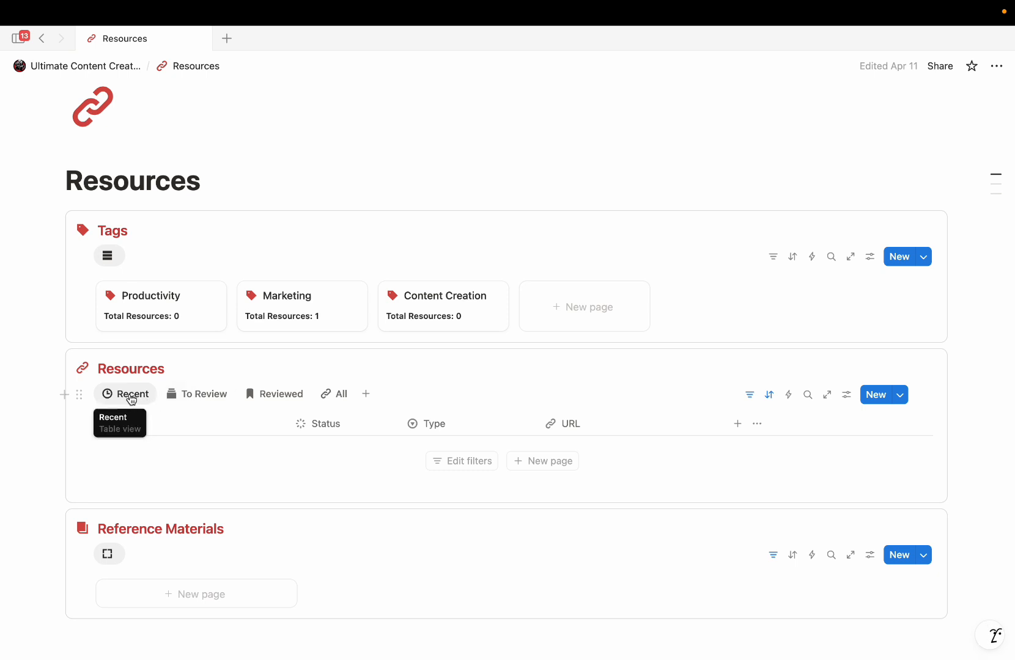
pyautogui.click(191, 398)
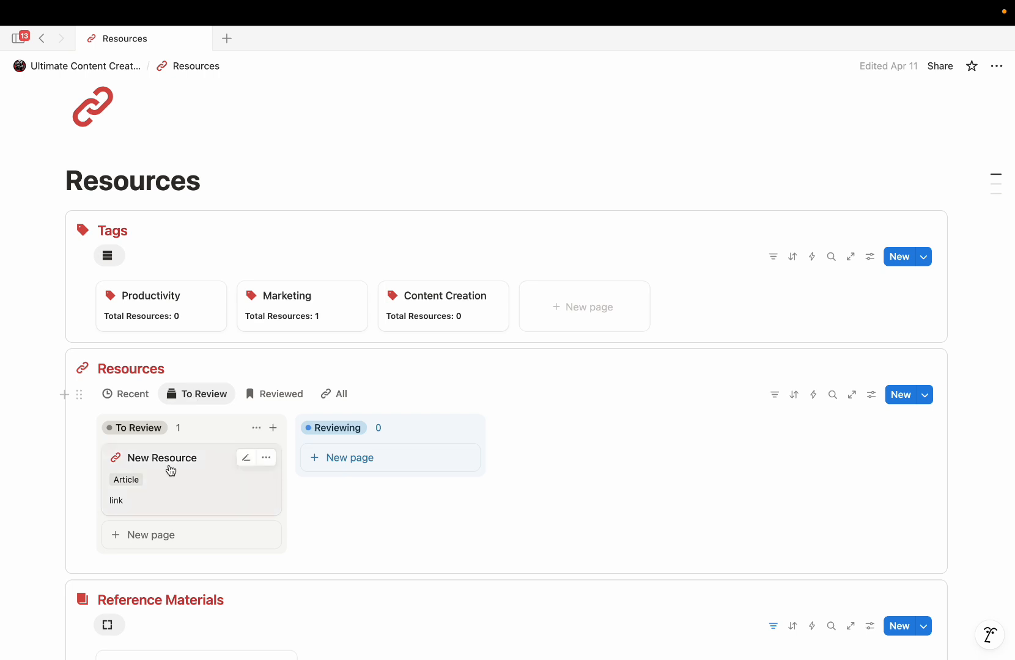
pyautogui.moveTo(167, 467); pyautogui.dragTo(328, 455)
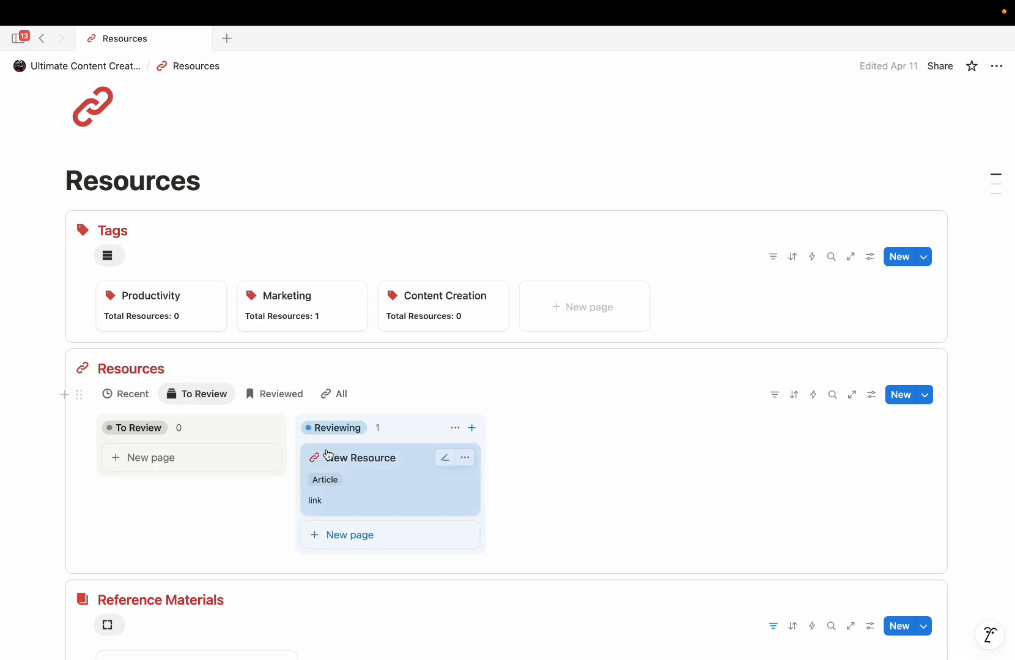
# - Open the New Resource entry, set its status to Reference Material and close it
pyautogui.click(390, 473)
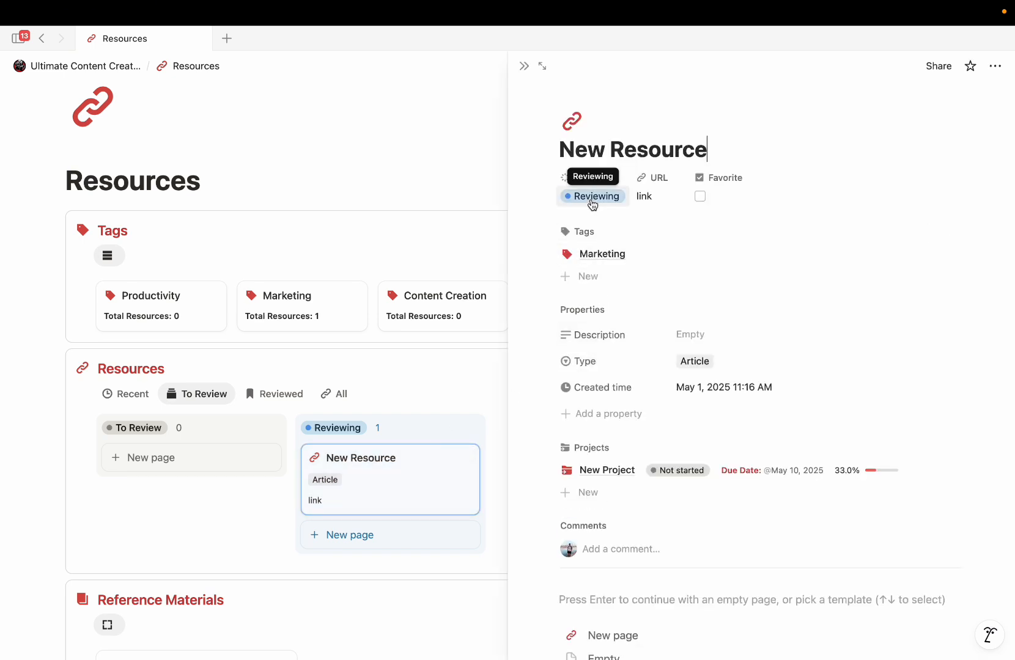
pyautogui.click(592, 197)
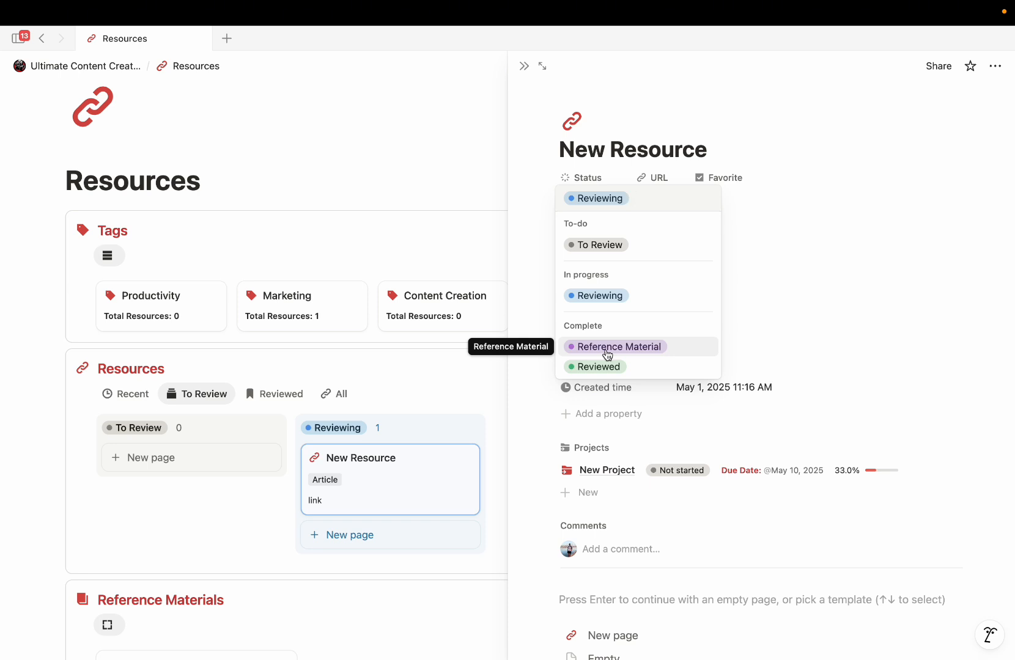
pyautogui.click(607, 347)
pyautogui.press('Escape')
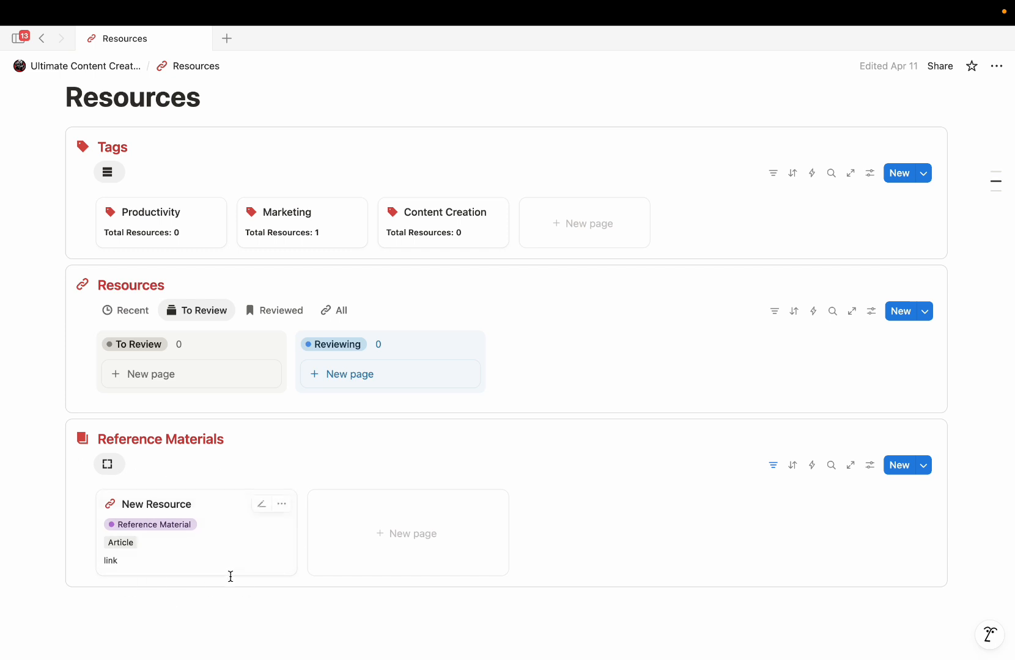
# - Inspect the New Resource entry among the reviewed resources, and look through the Marketing tag's page
pyautogui.scroll(2, 208, 507)
pyautogui.click(269, 412)
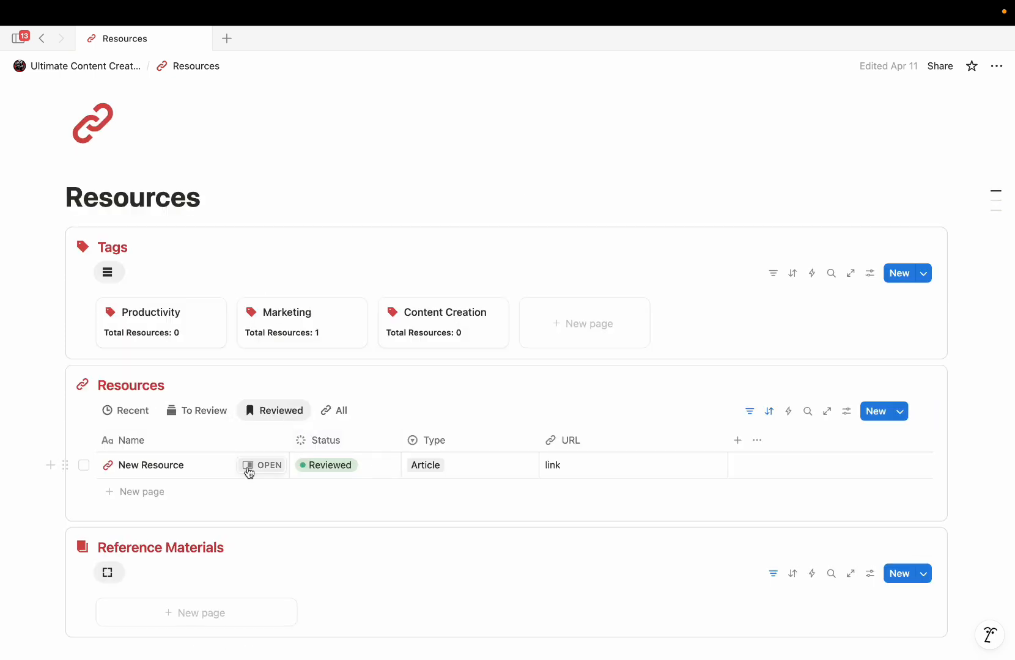
pyautogui.click(259, 468)
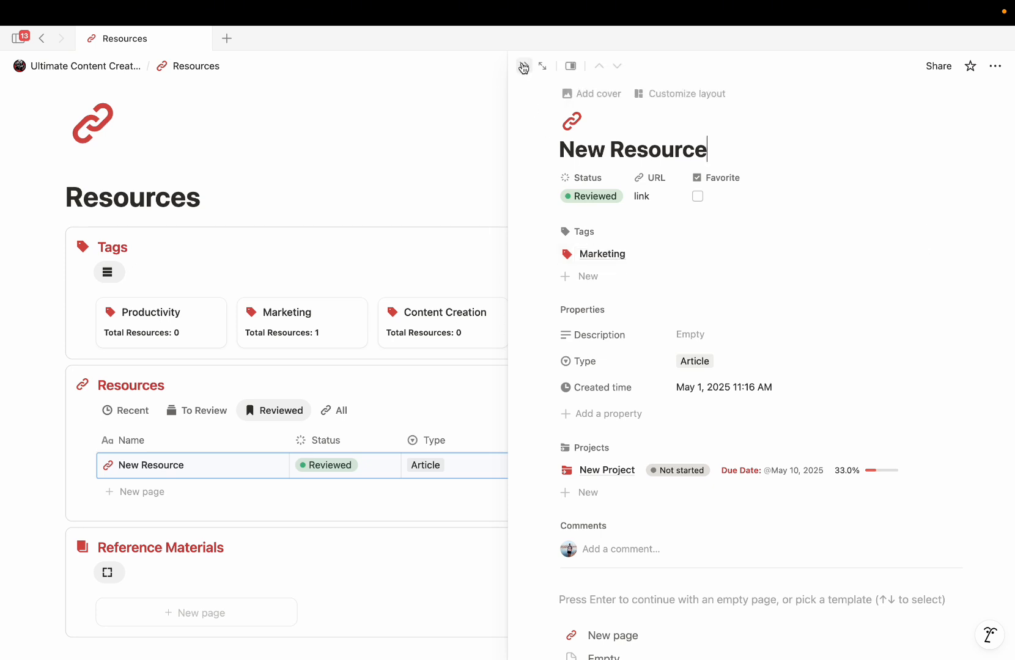
pyautogui.click(524, 66)
pyautogui.click(337, 334)
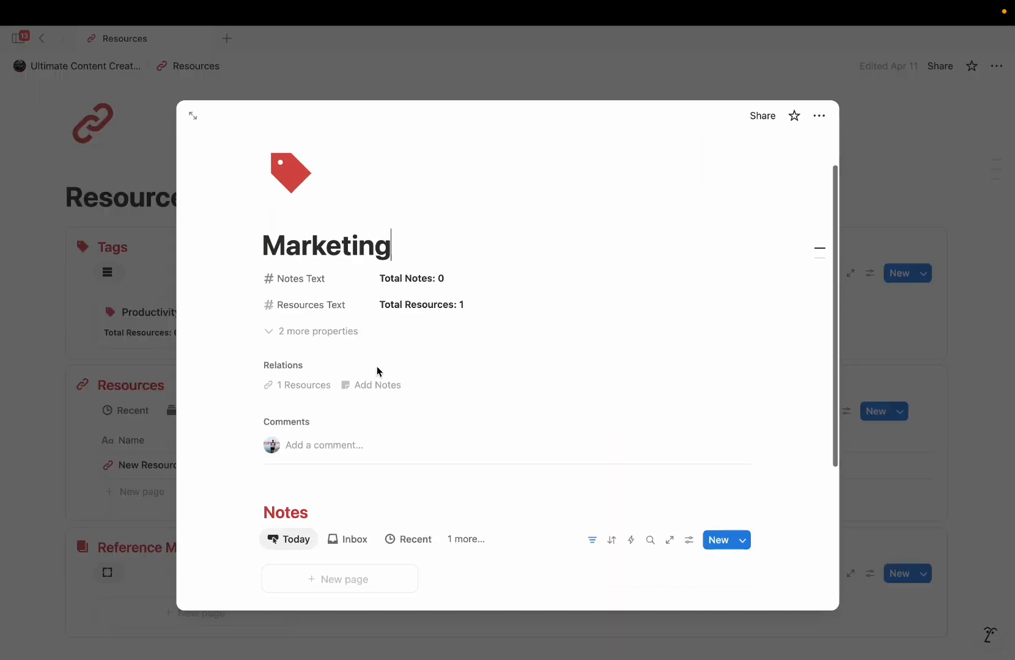
pyautogui.scroll(-5, 377, 369)
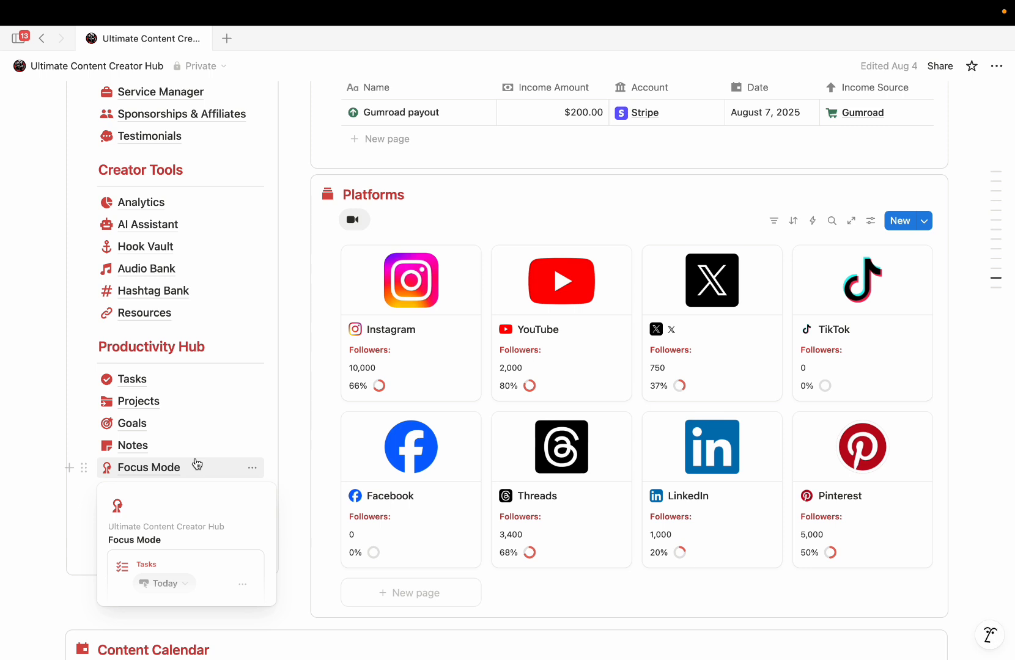
# - Open the Tasks page, check the upcoming and overdue tasks, and mark the overdue Task 1 as completed
pyautogui.click(139, 379)
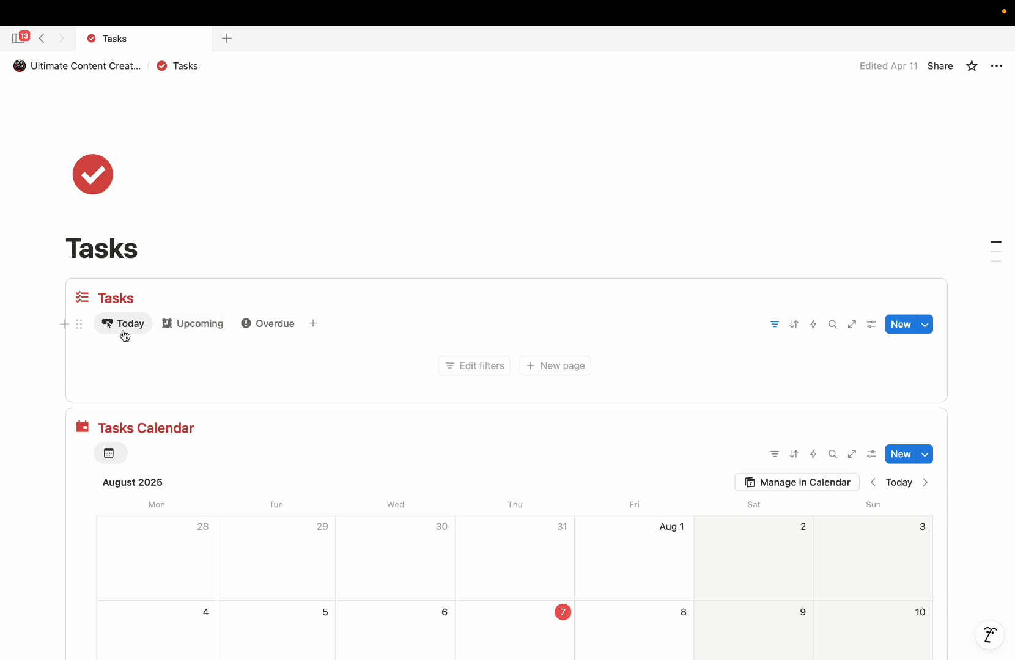
pyautogui.click(182, 325)
pyautogui.click(256, 326)
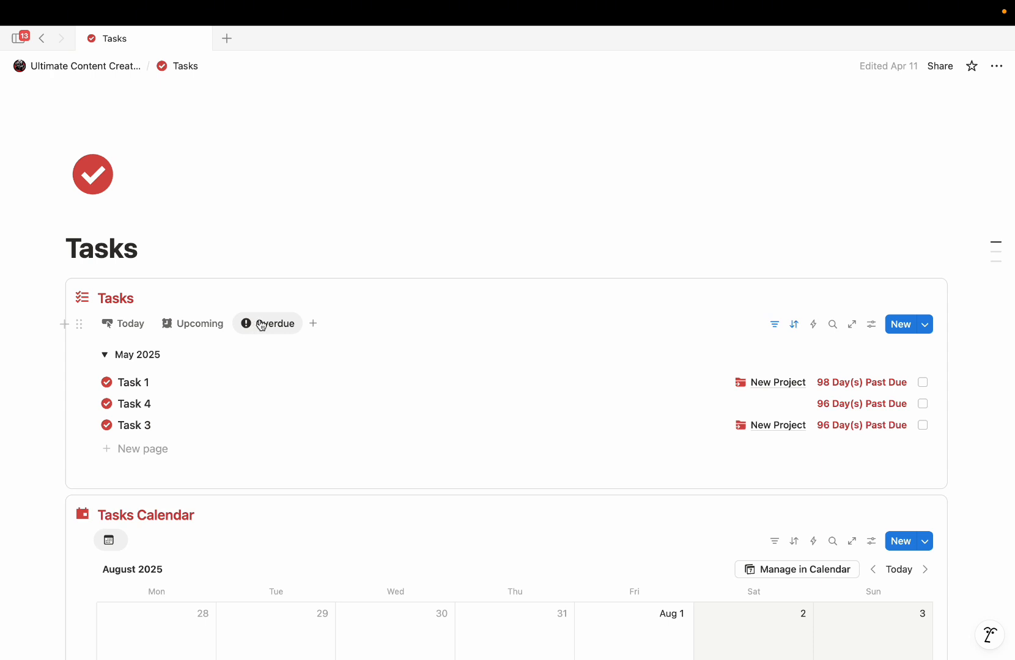
pyautogui.click(923, 383)
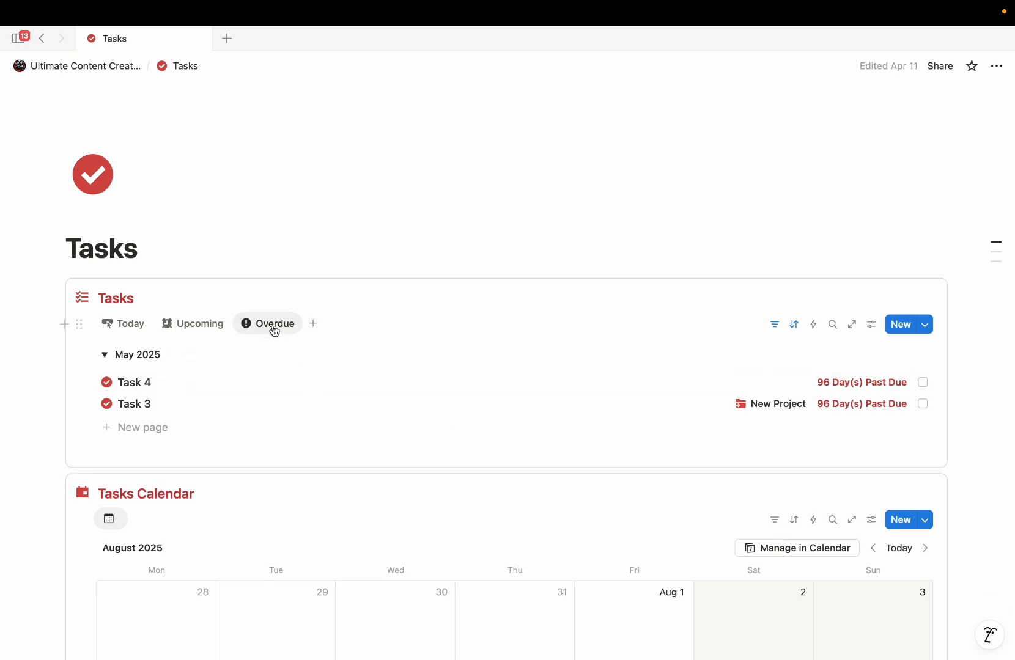
# - Review today's tasks, the Tasks Calendar for August 2025 and the Completed Tasks table
pyautogui.click(147, 327)
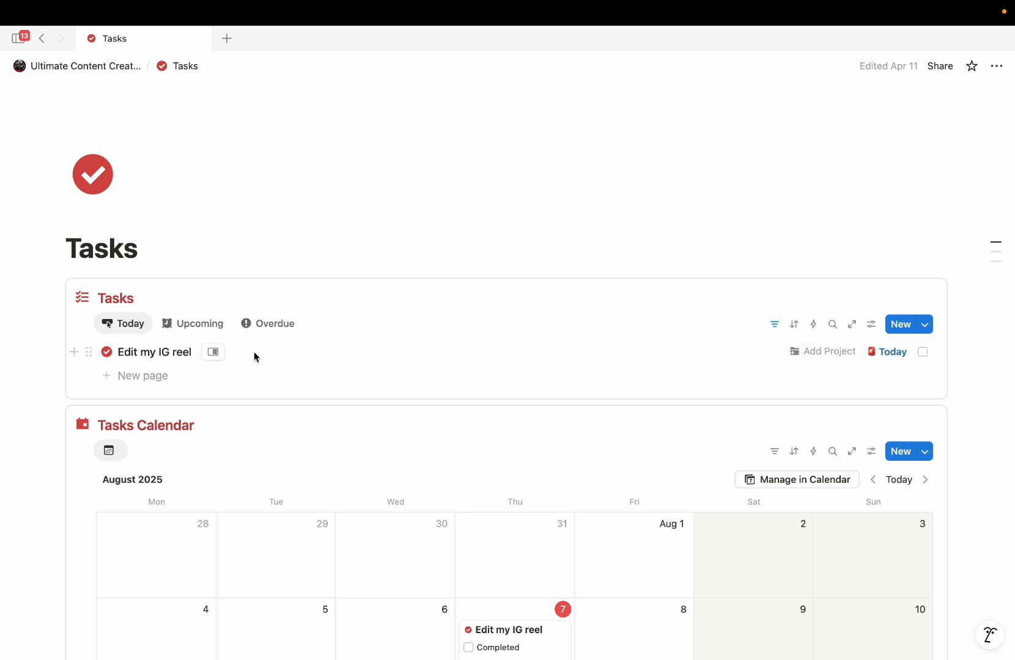
pyautogui.scroll(-5, 355, 428)
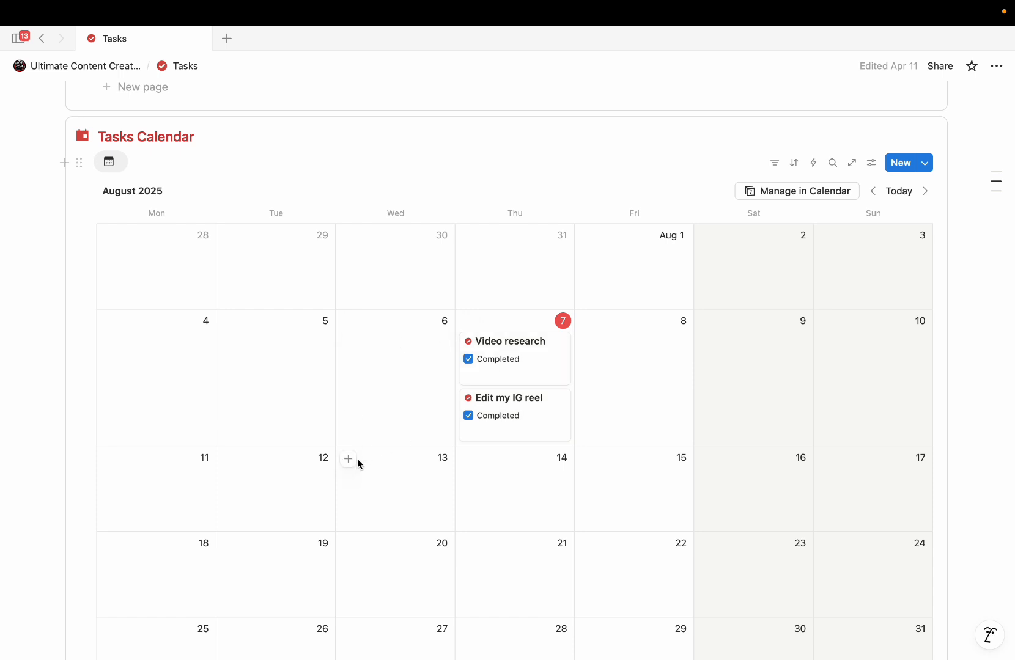
pyautogui.scroll(-1, 358, 463)
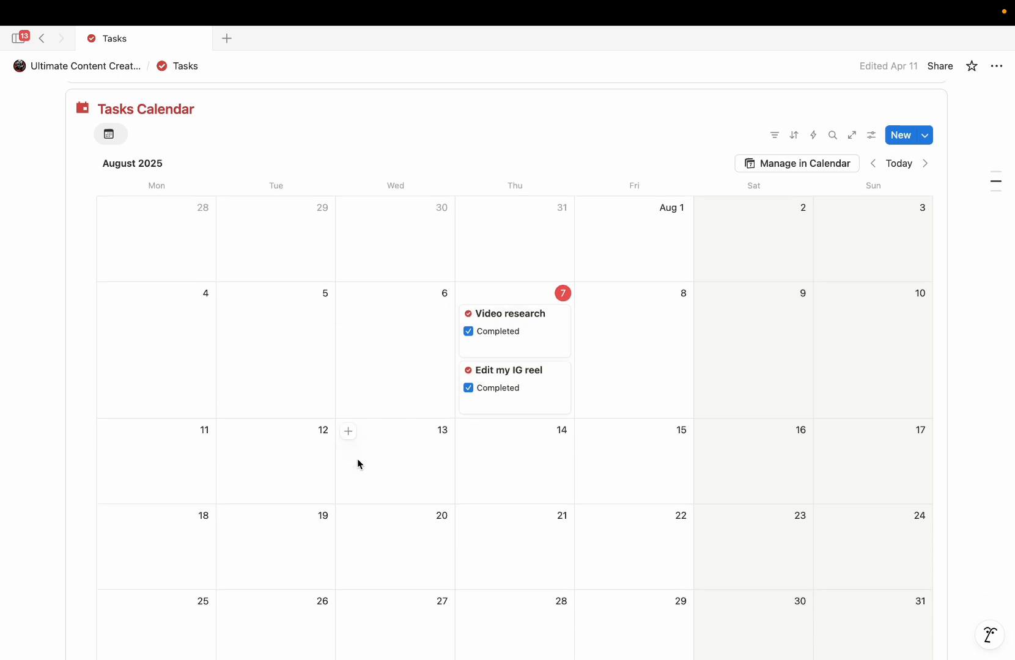
pyautogui.scroll(-5, 358, 463)
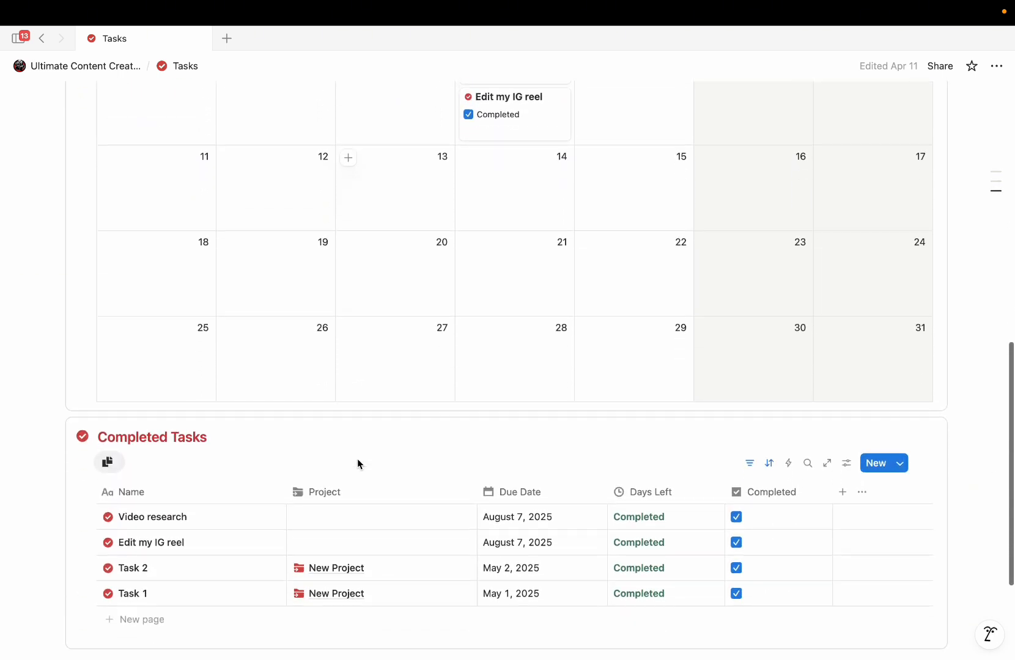
pyautogui.scroll(-3, 357, 464)
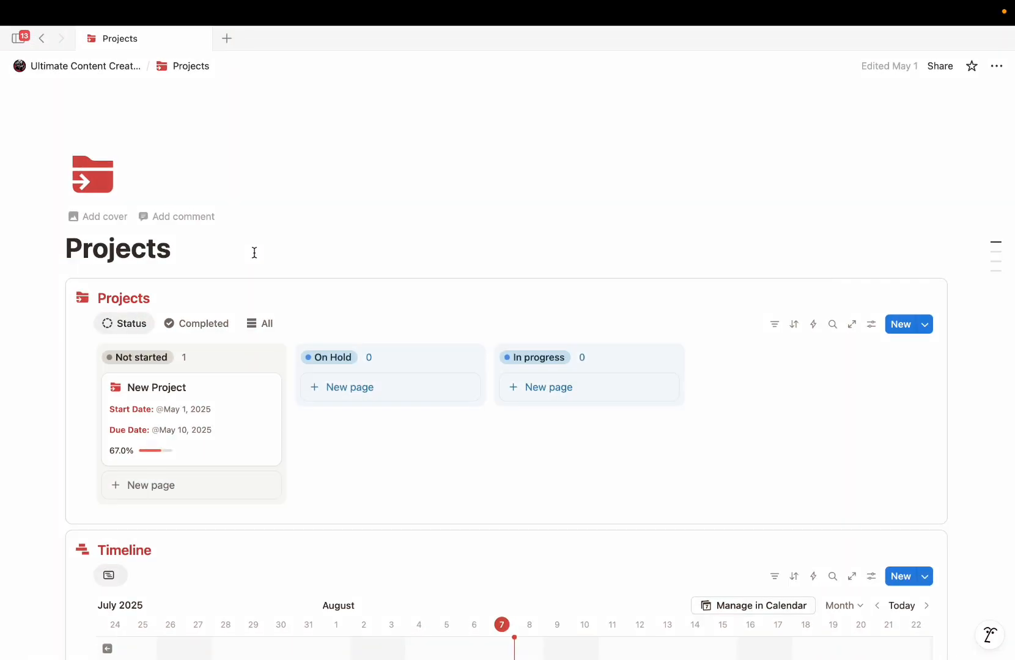
# - Look over the Projects page, inspect the New Project entry in side peek and bring up its related Tasks picker
pyautogui.scroll(-1, 254, 253)
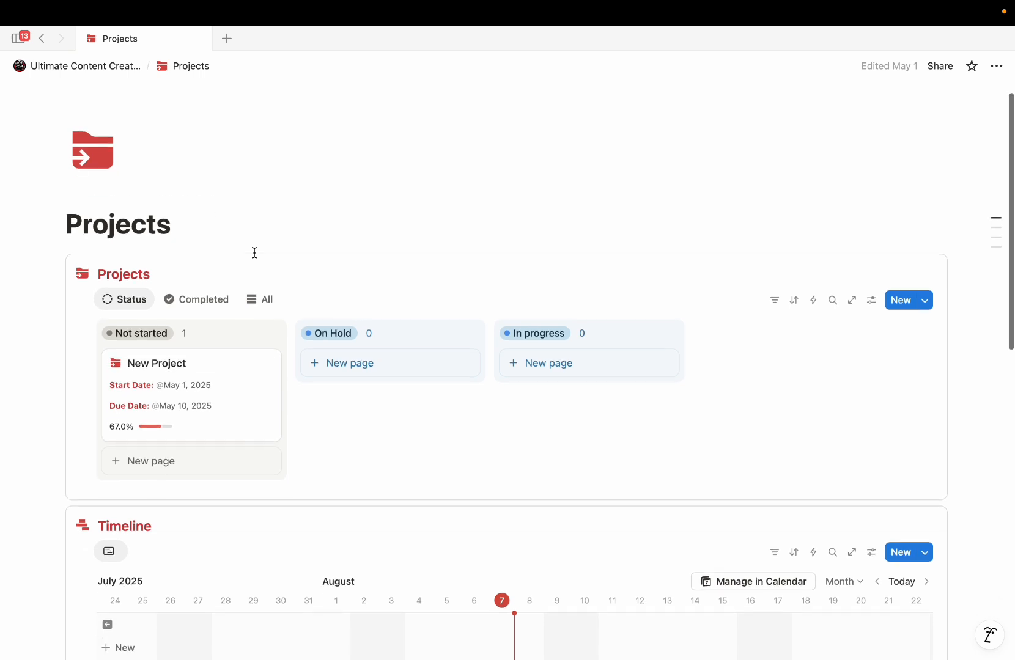
pyautogui.scroll(-2, 412, 414)
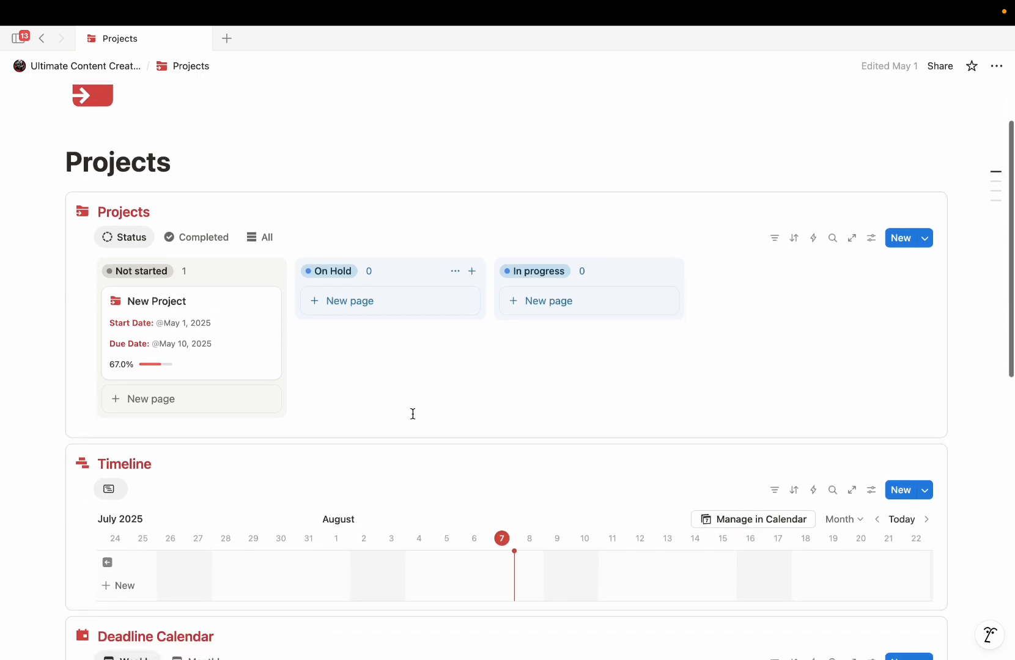
pyautogui.click(244, 353)
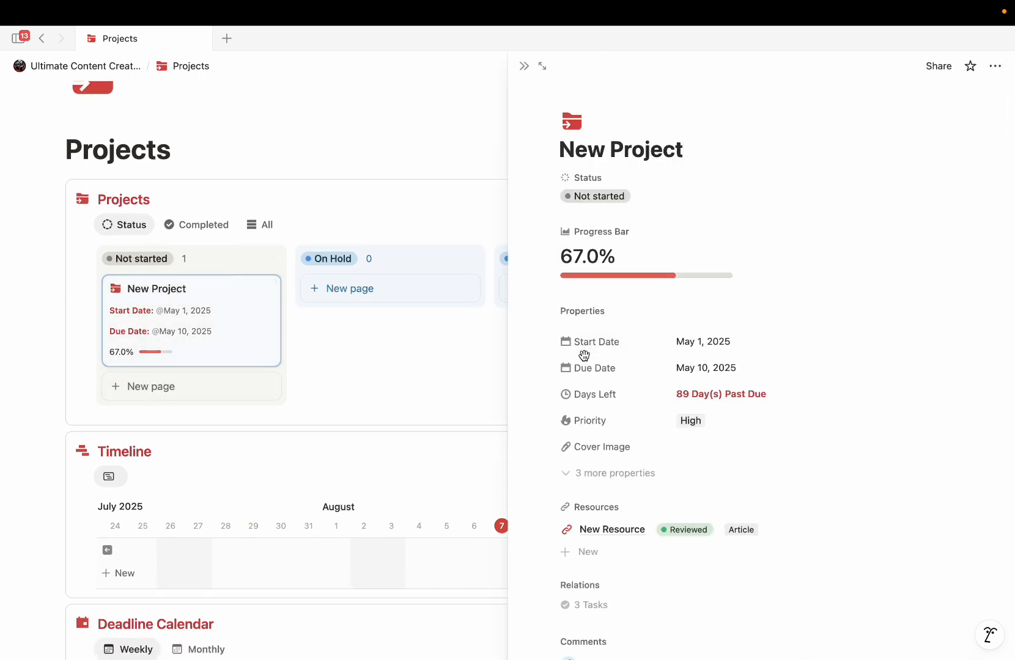
pyautogui.scroll(-4, 534, 340)
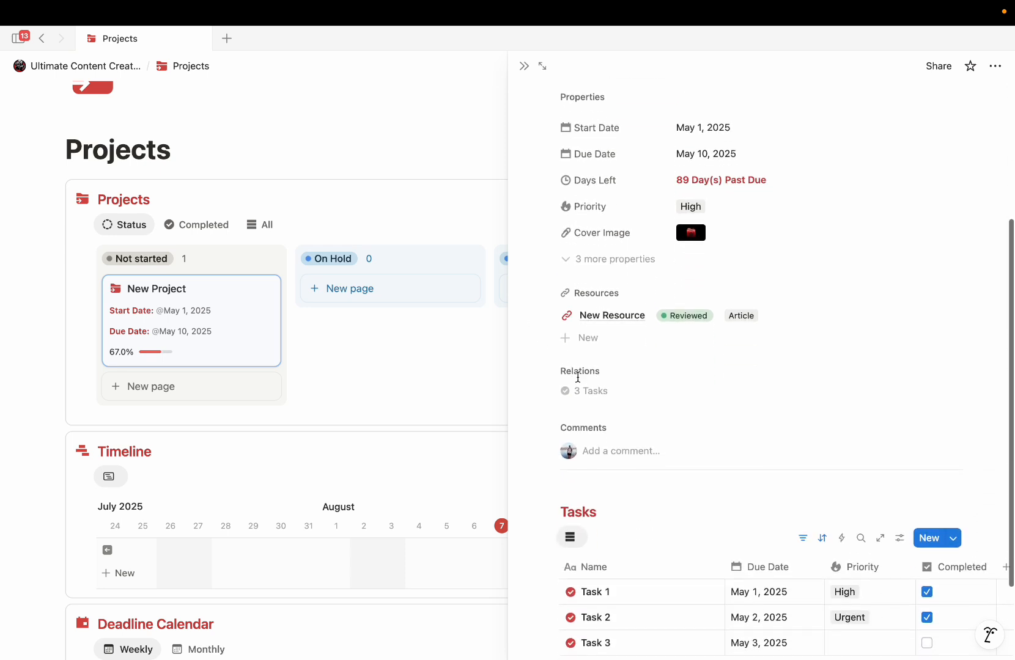
pyautogui.click(584, 390)
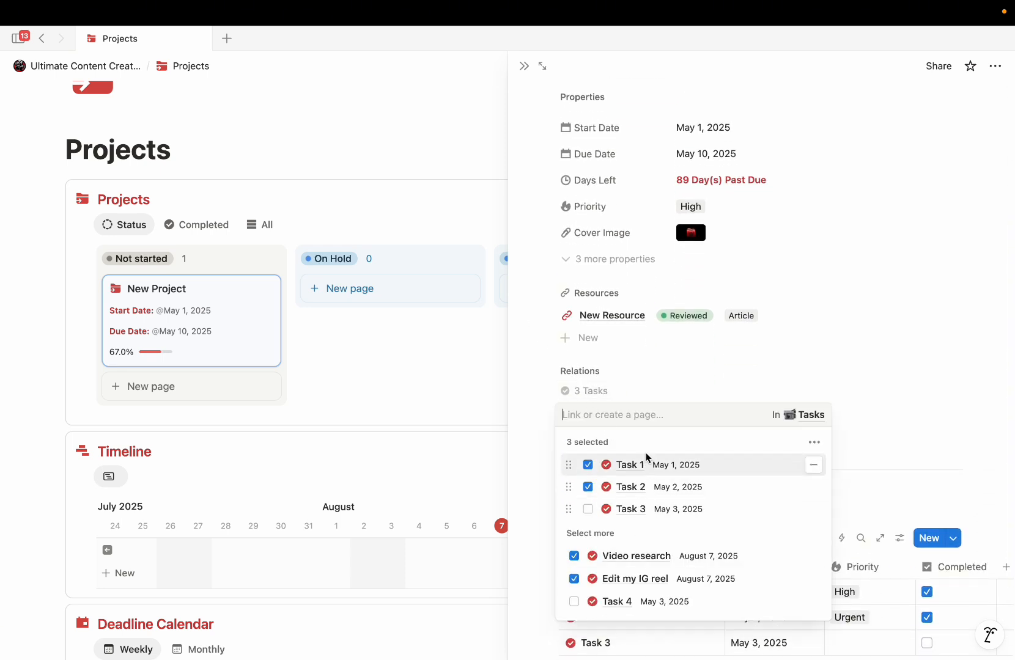
# - Mark Task 3 as completed in New Project's tasks and set the project's status to Completed
pyautogui.click(539, 435)
pyautogui.scroll(-2, 537, 428)
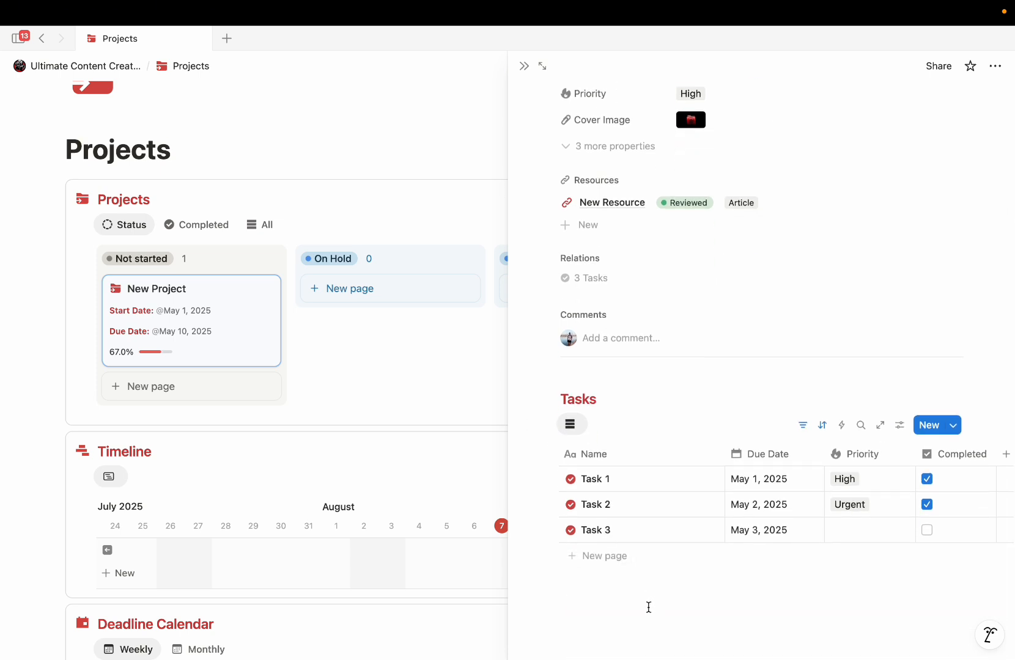
pyautogui.click(927, 530)
pyautogui.scroll(5, 929, 535)
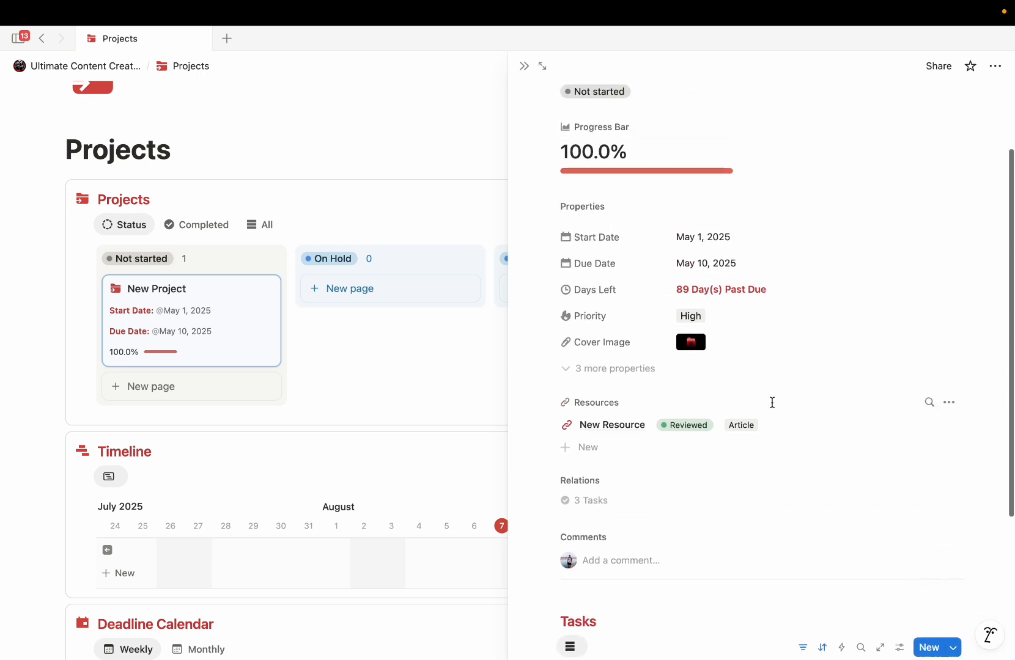
pyautogui.click(596, 196)
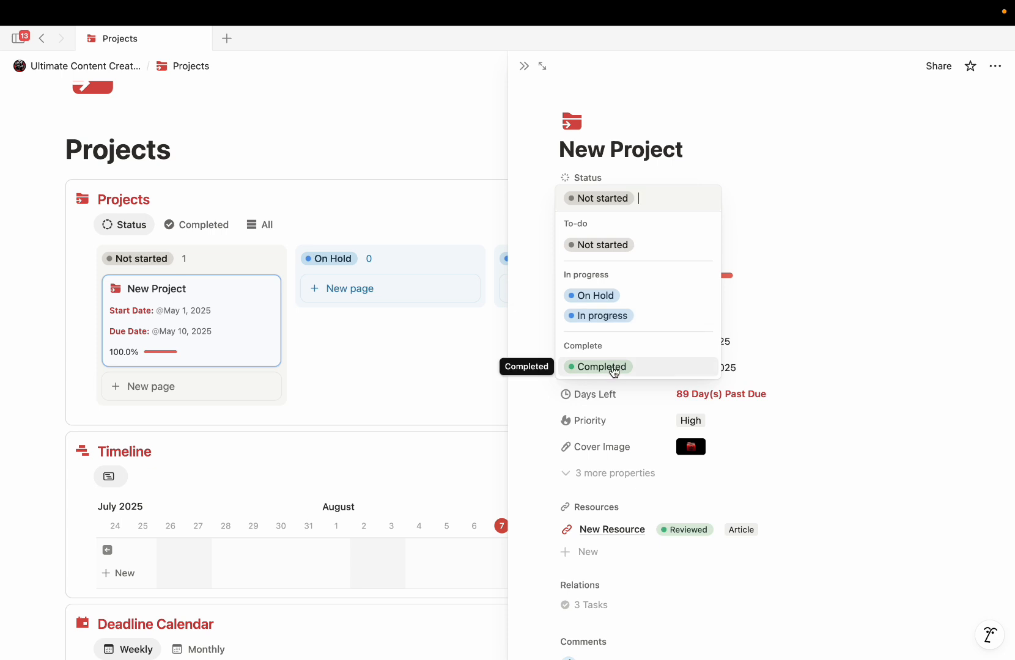
pyautogui.click(613, 369)
pyautogui.click(523, 67)
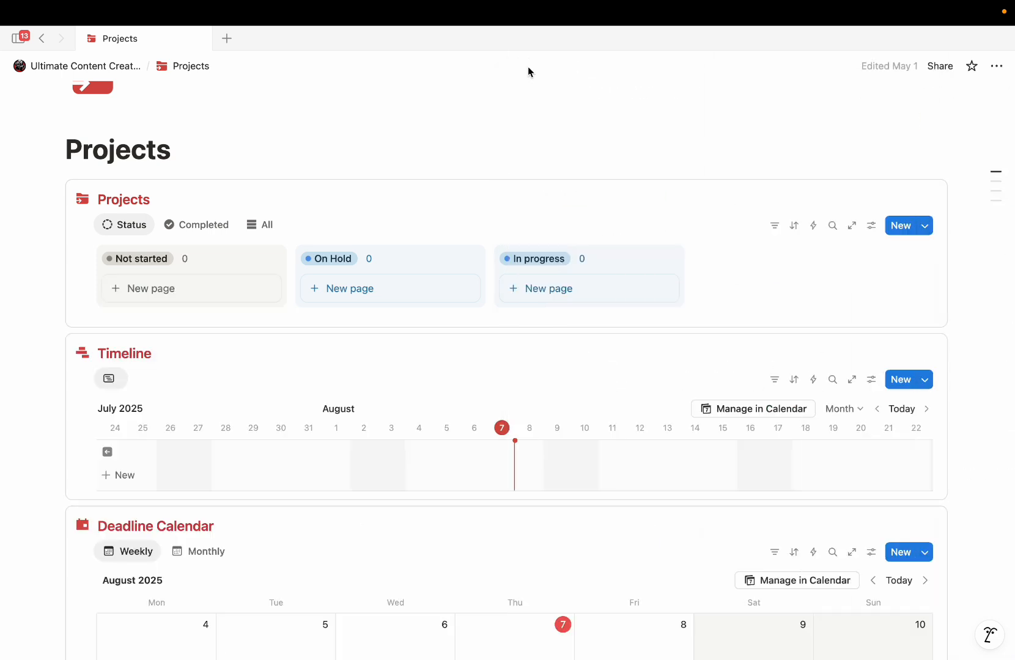
# - Review the completed and all-projects views, the Timeline, the weekly and monthly Deadline Calendar, and the Projects History
pyautogui.click(211, 231)
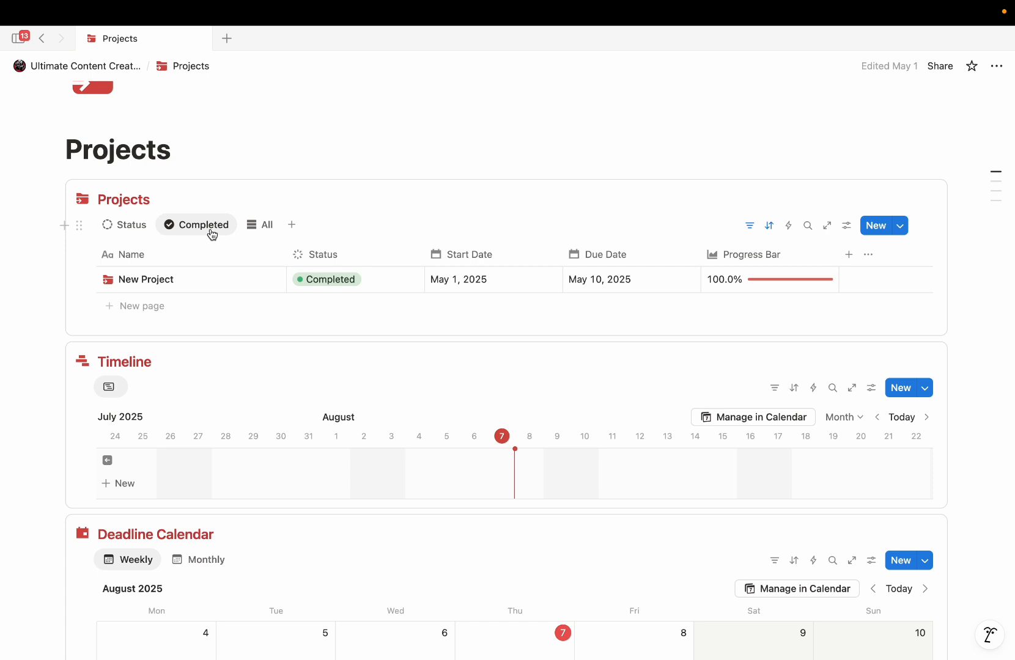
pyautogui.click(261, 231)
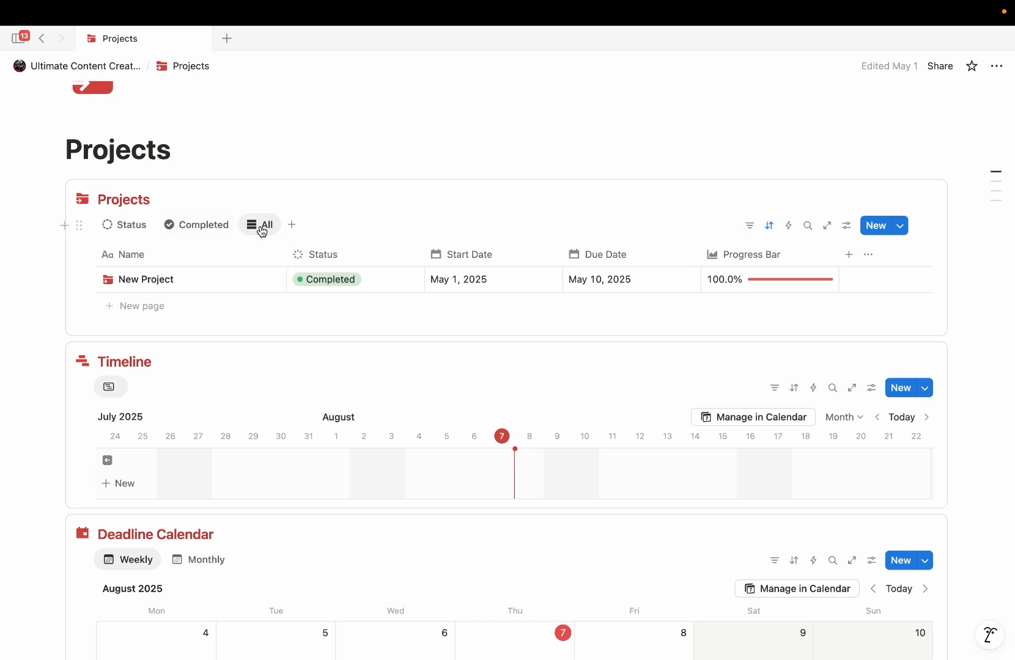
pyautogui.scroll(-3, 209, 311)
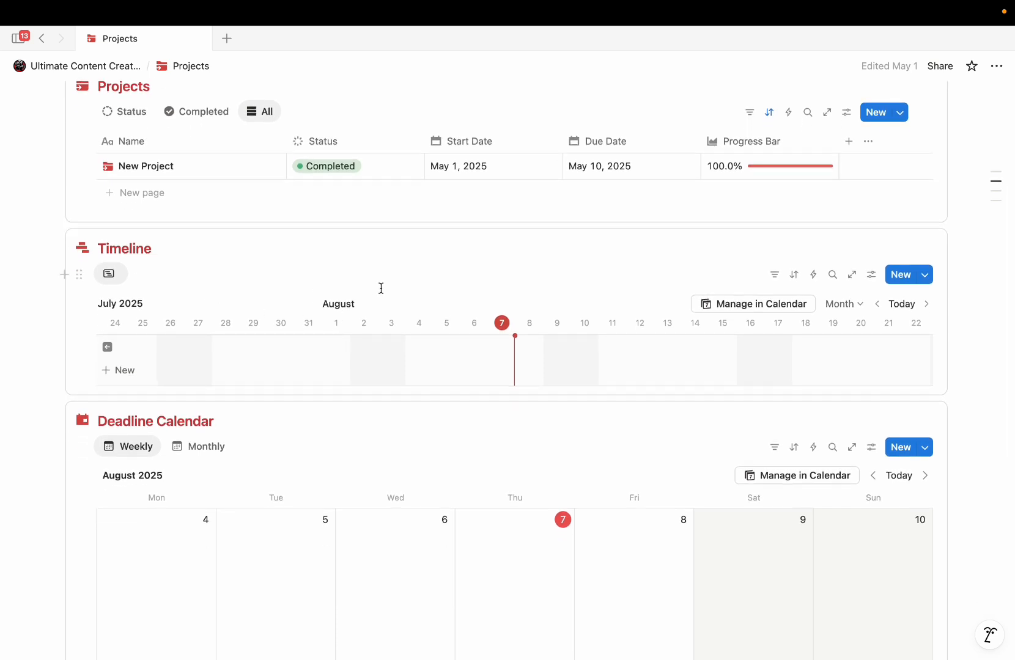
pyautogui.scroll(-4, 352, 287)
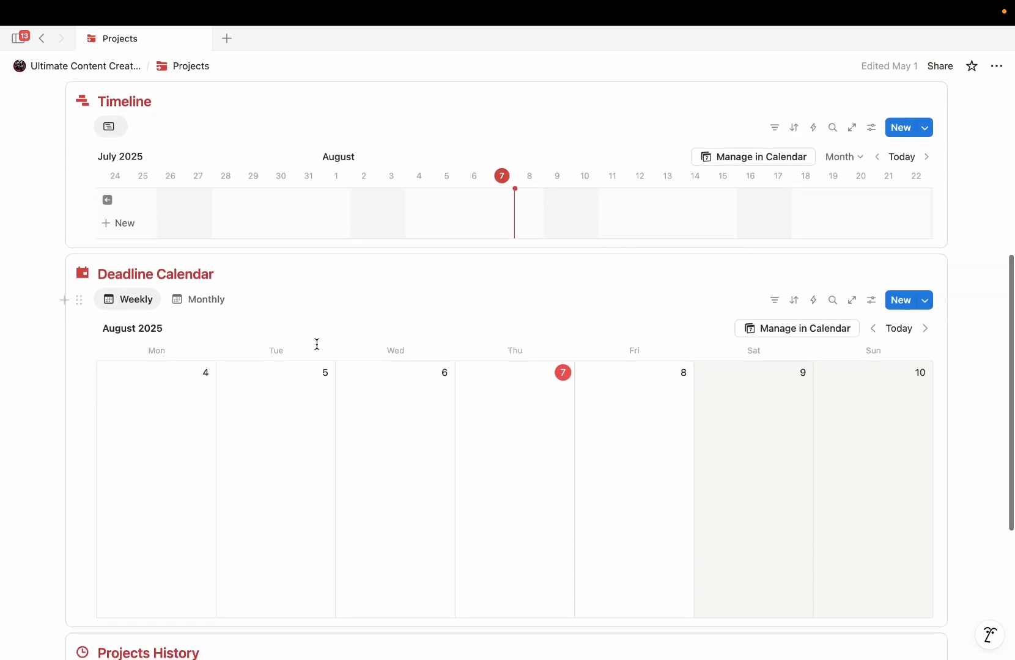
pyautogui.scroll(-2, 318, 347)
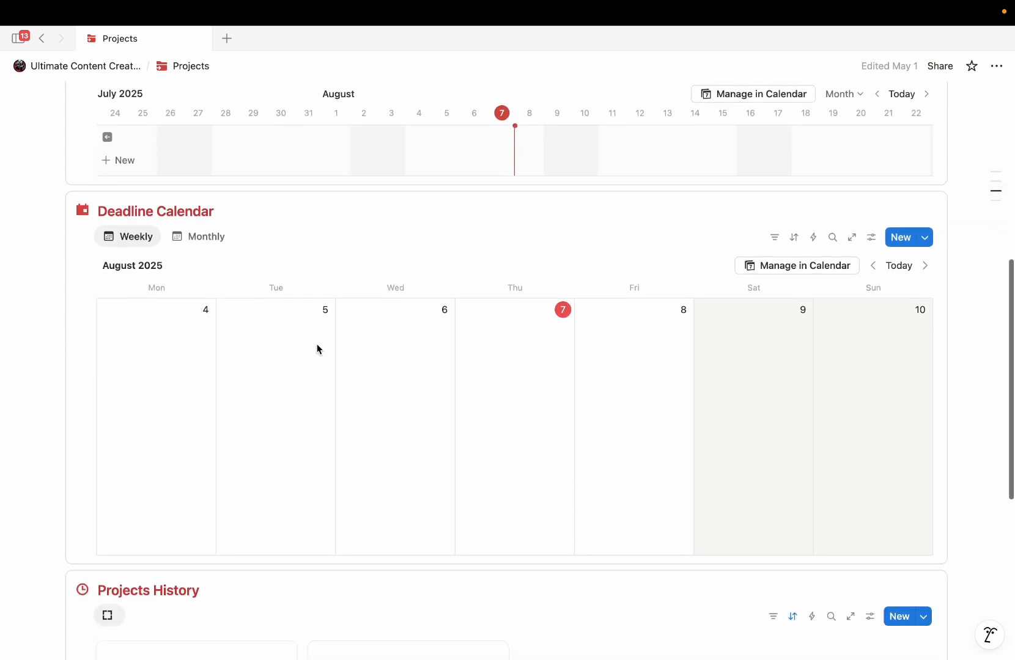
pyautogui.click(199, 237)
pyautogui.click(133, 244)
pyautogui.scroll(-5, 263, 363)
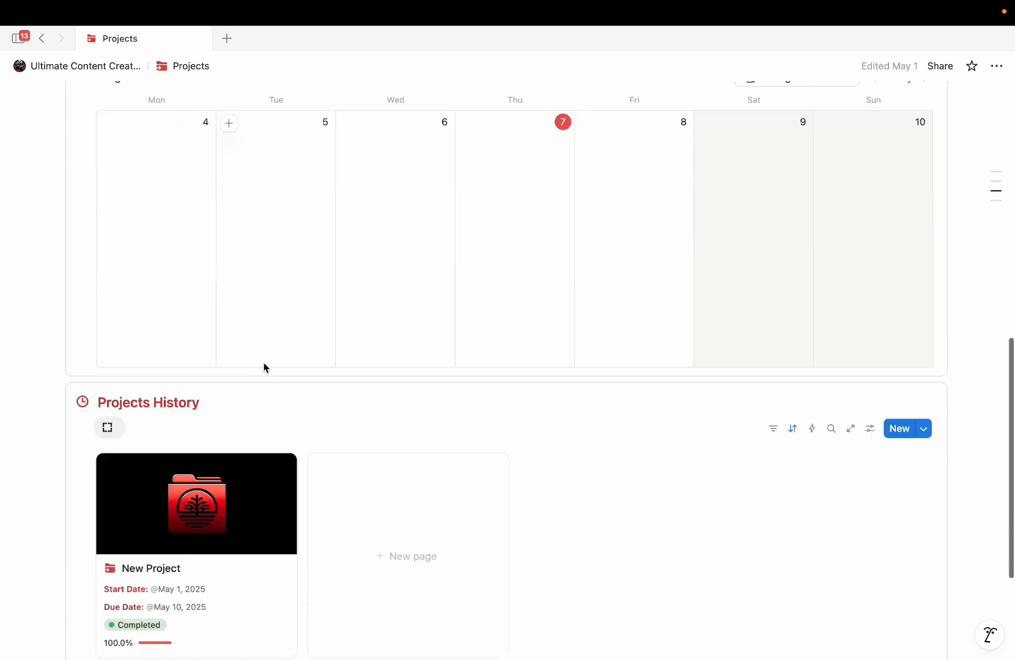
pyautogui.scroll(-3, 263, 363)
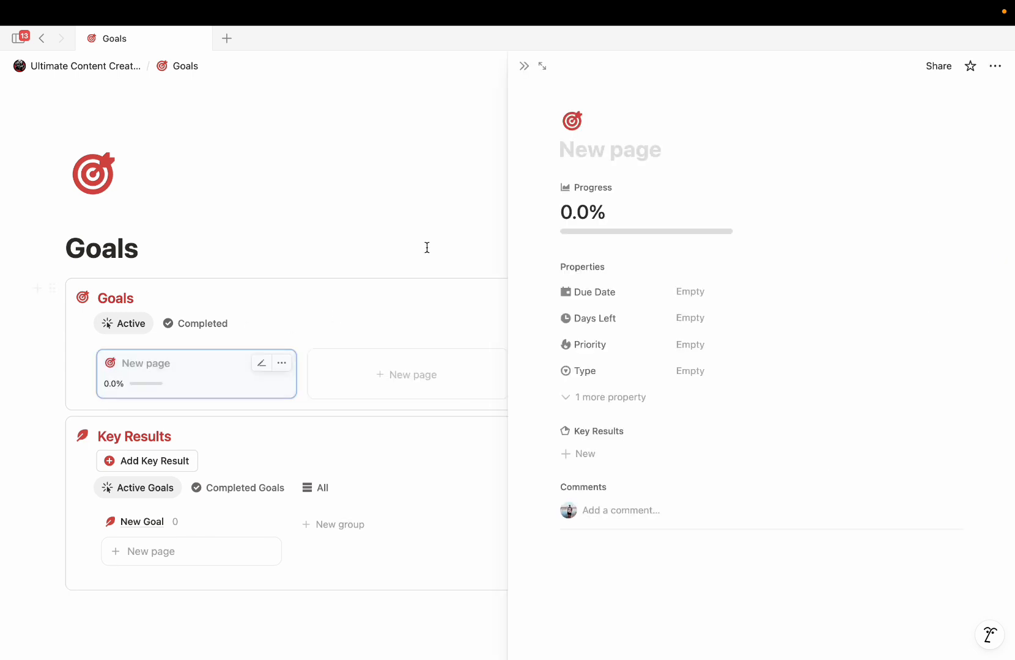
# - Name the new goal "New Goal" and set its due date to December 20, 2025, priority to Low and type to Short-Term
pyautogui.write('New Goal')
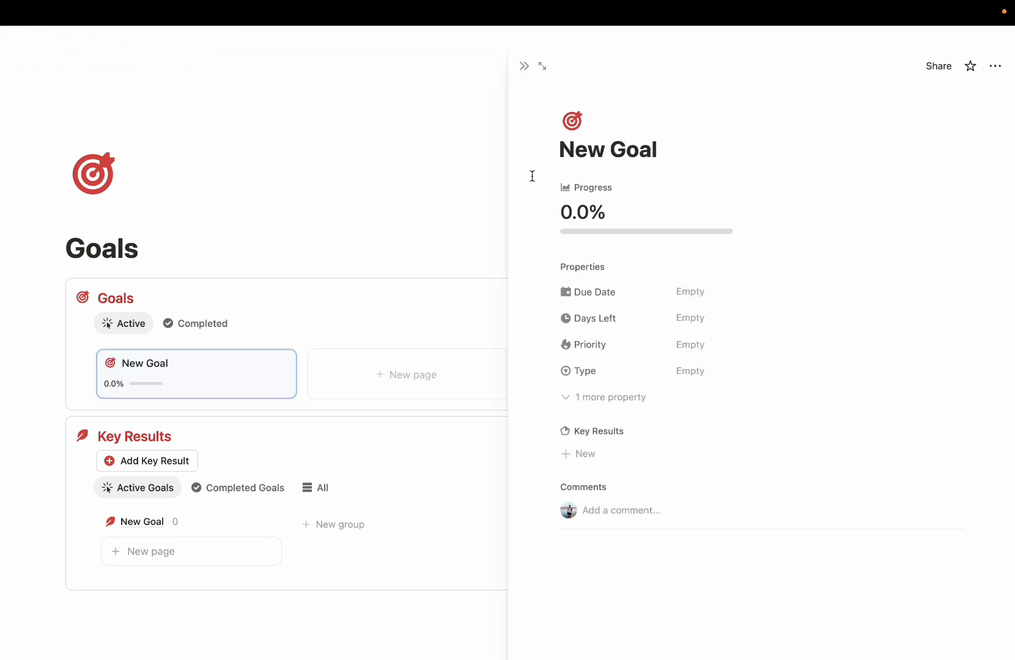
pyautogui.click(689, 292)
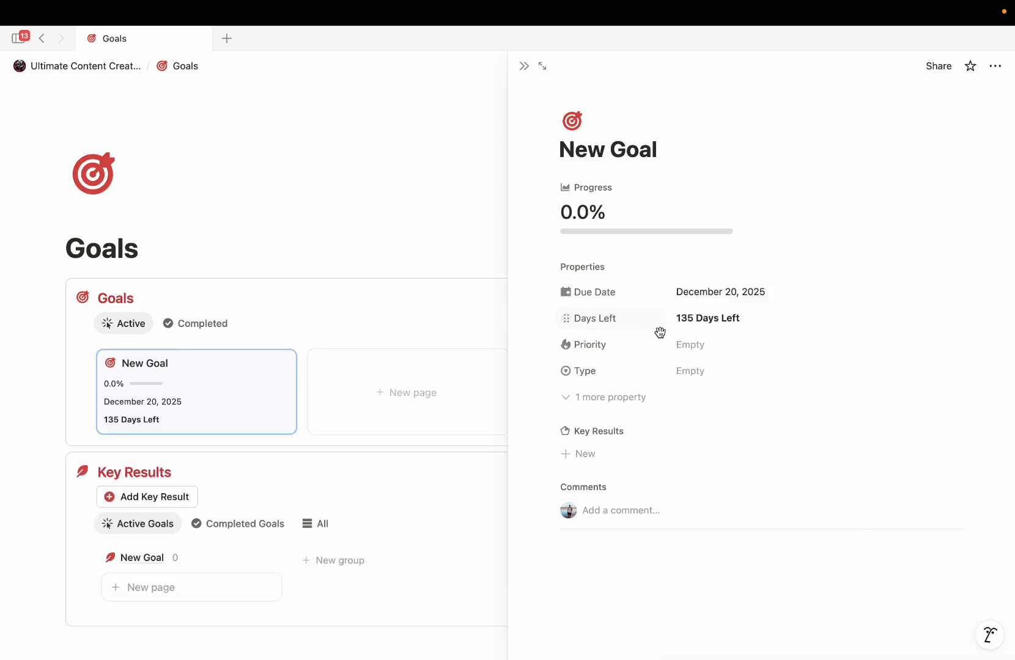
pyautogui.click(703, 346)
pyautogui.click(730, 429)
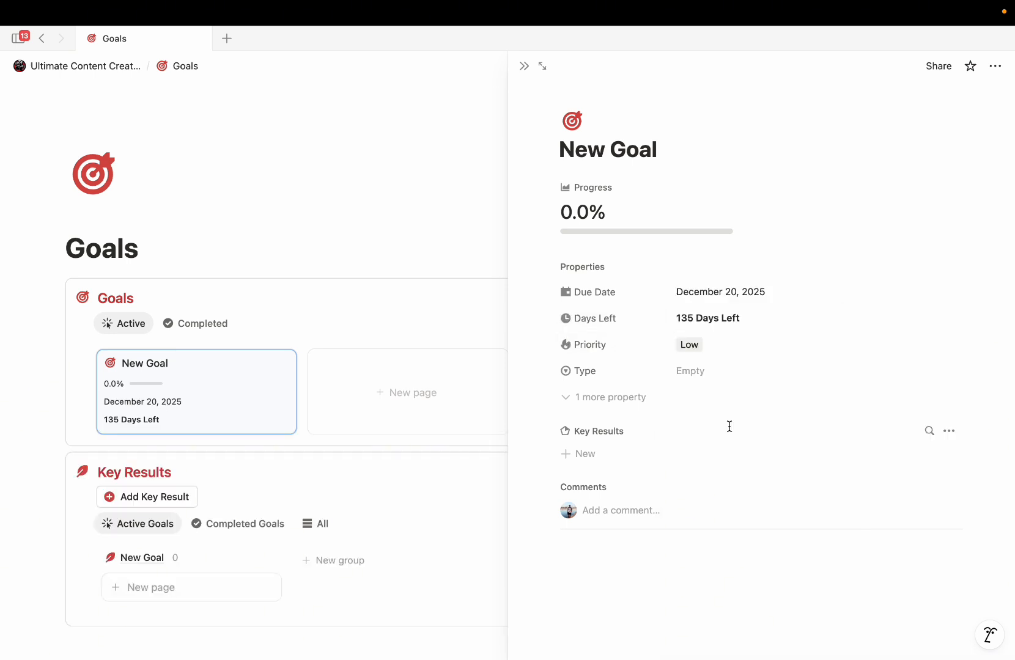
pyautogui.click(705, 371)
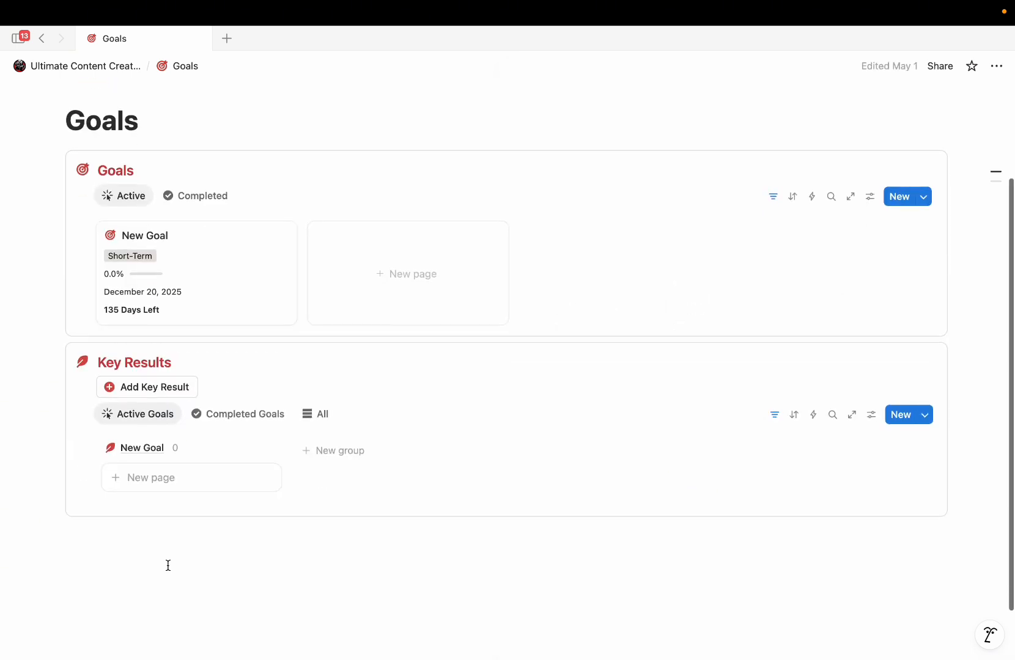
# - Add a key result named "New Key result", linked to the new short-term New Goal and due November 21, 2025
pyautogui.click(148, 387)
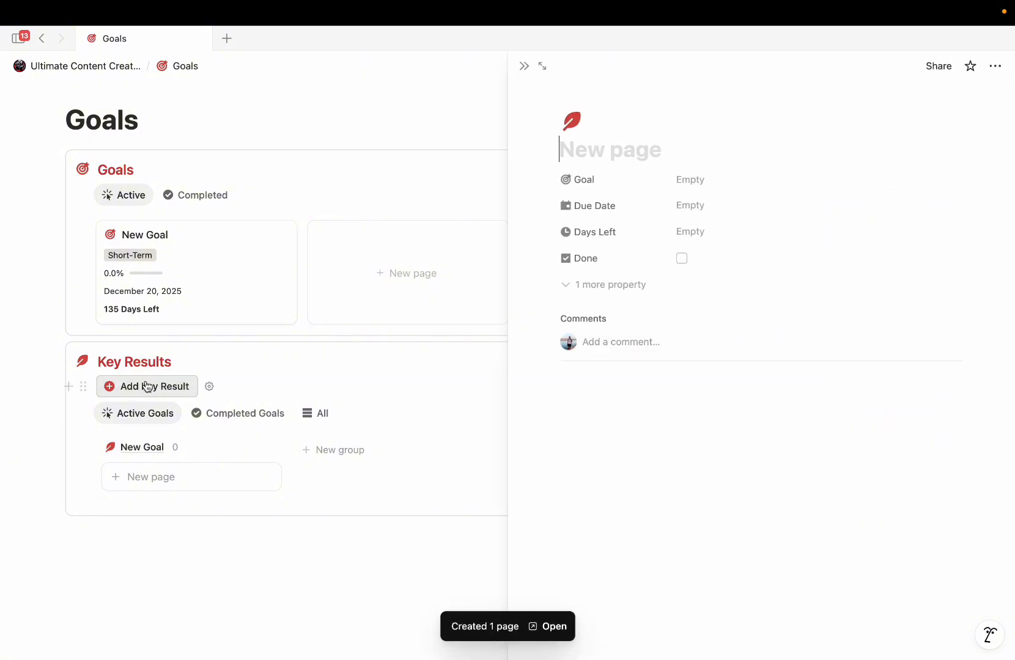
pyautogui.write('N')
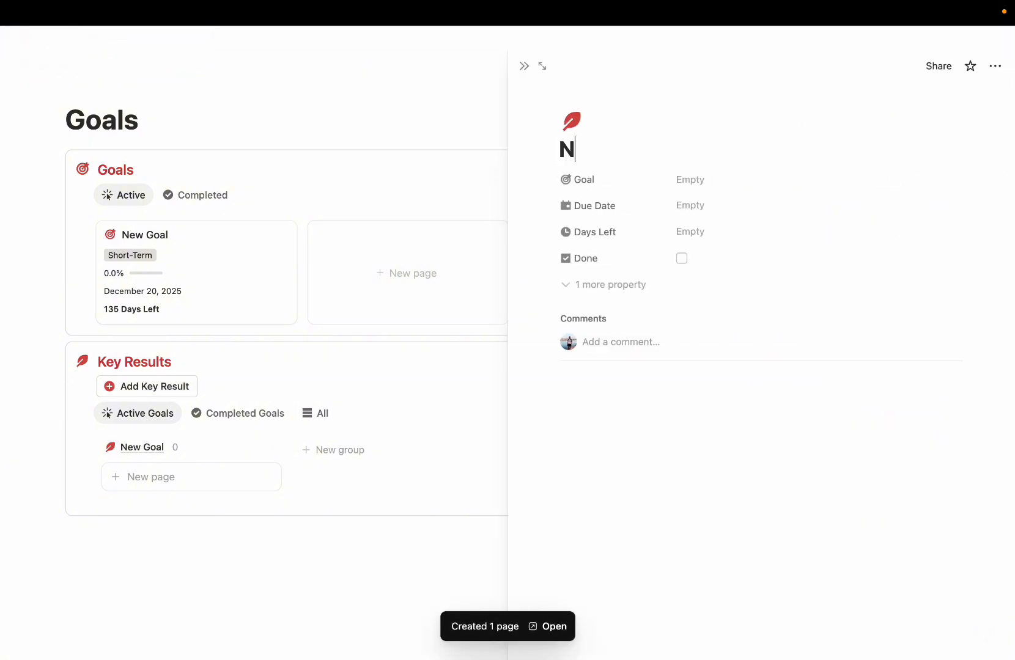
pyautogui.write('ew Key ')
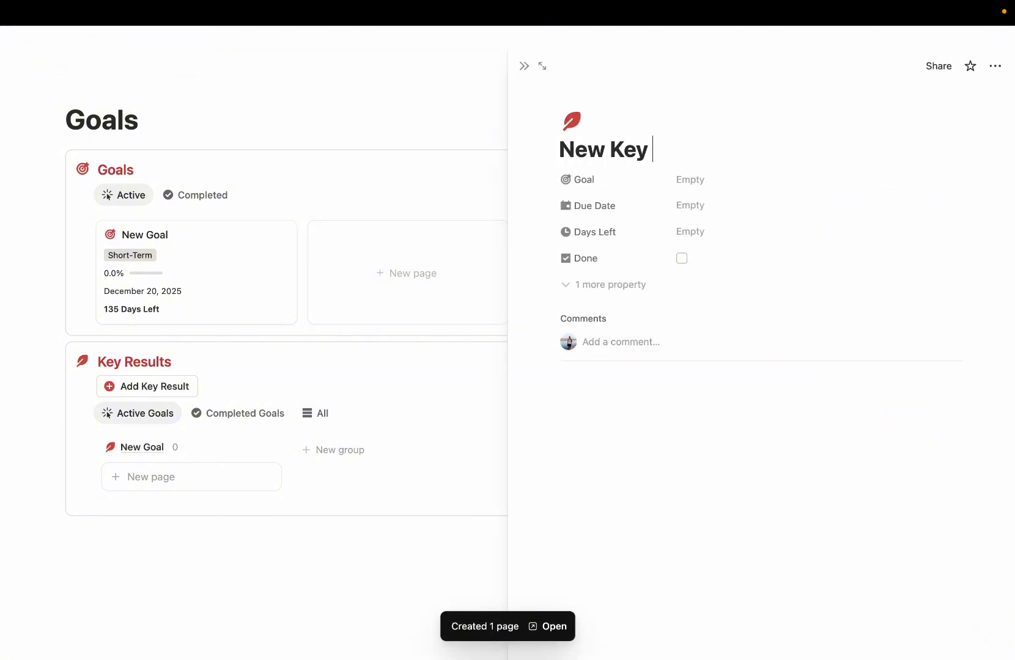
pyautogui.write('result')
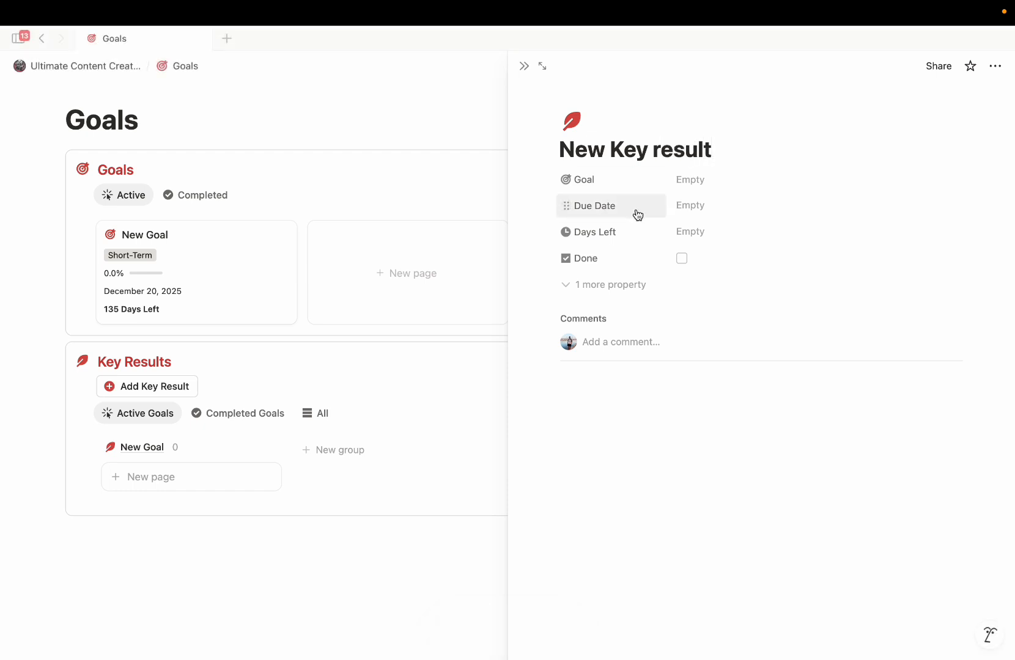
pyautogui.click(693, 189)
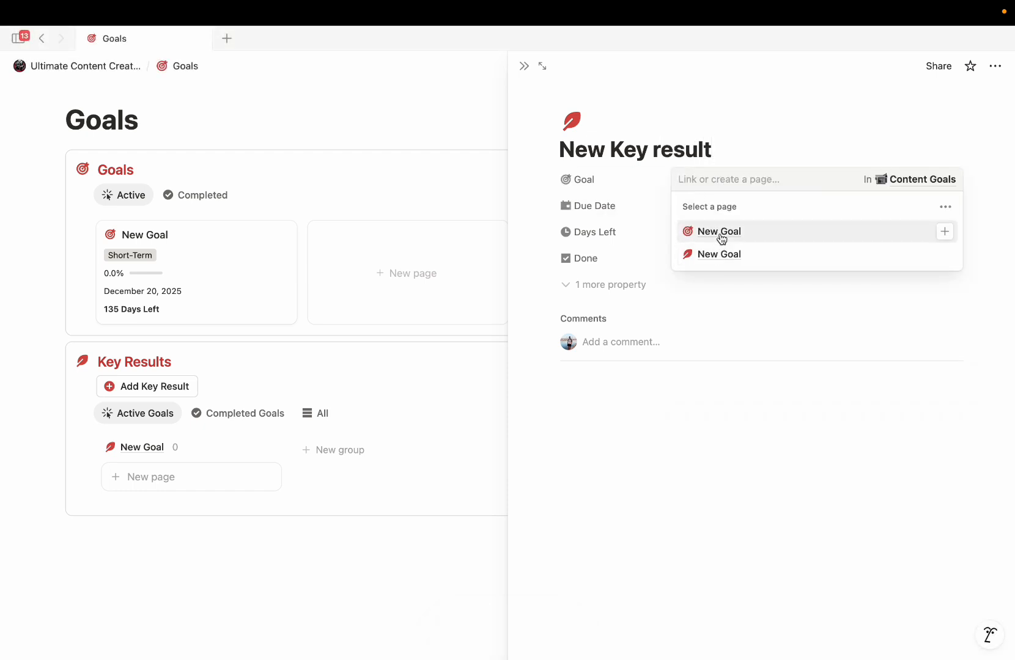
pyautogui.click(731, 232)
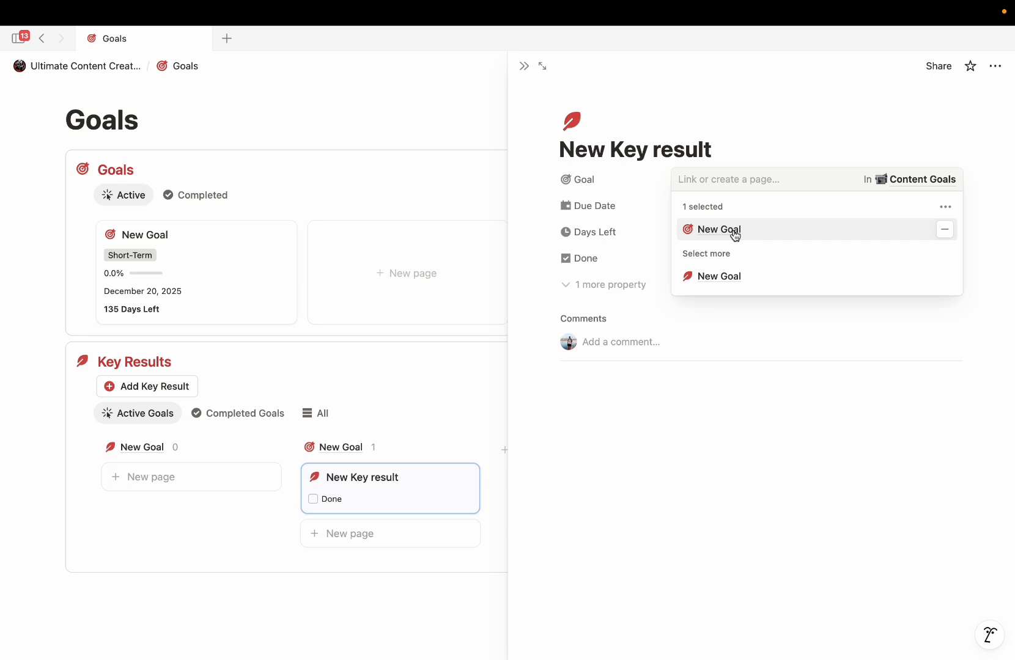
pyautogui.click(623, 208)
pyautogui.click(708, 206)
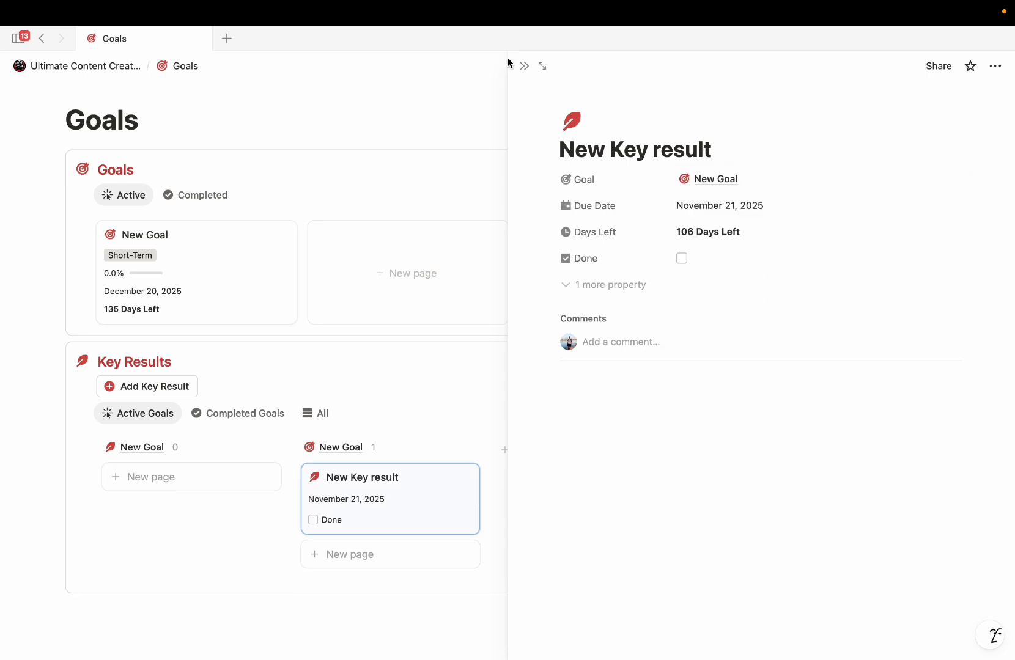
pyautogui.click(524, 65)
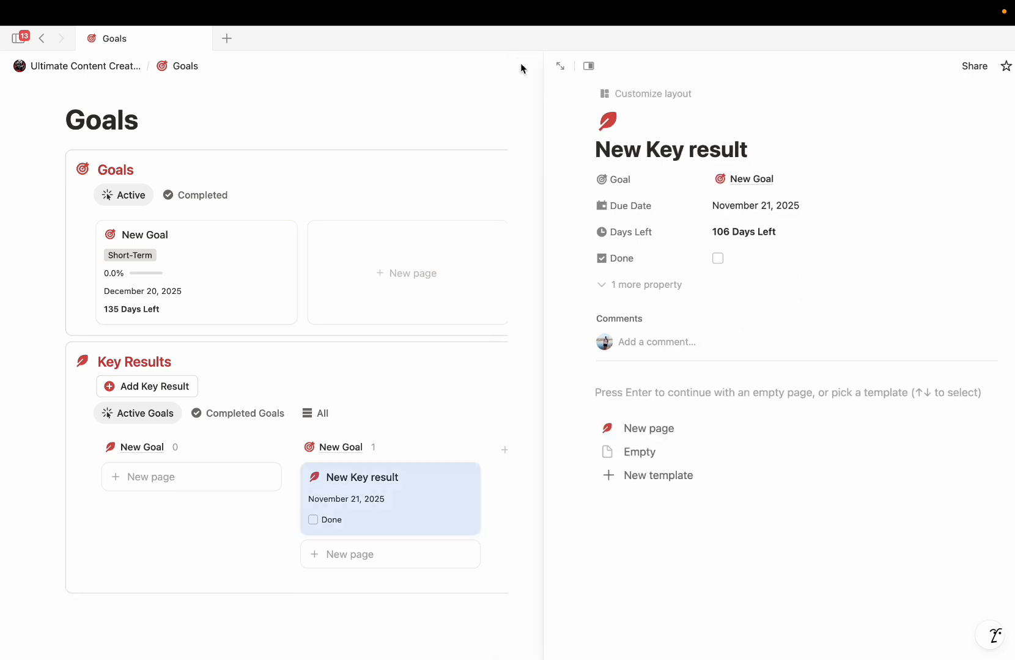
# - Add a second key result named "Key result 2" under the same New Goal group
pyautogui.scroll(-2, 516, 460)
pyautogui.scroll(-1, 517, 460)
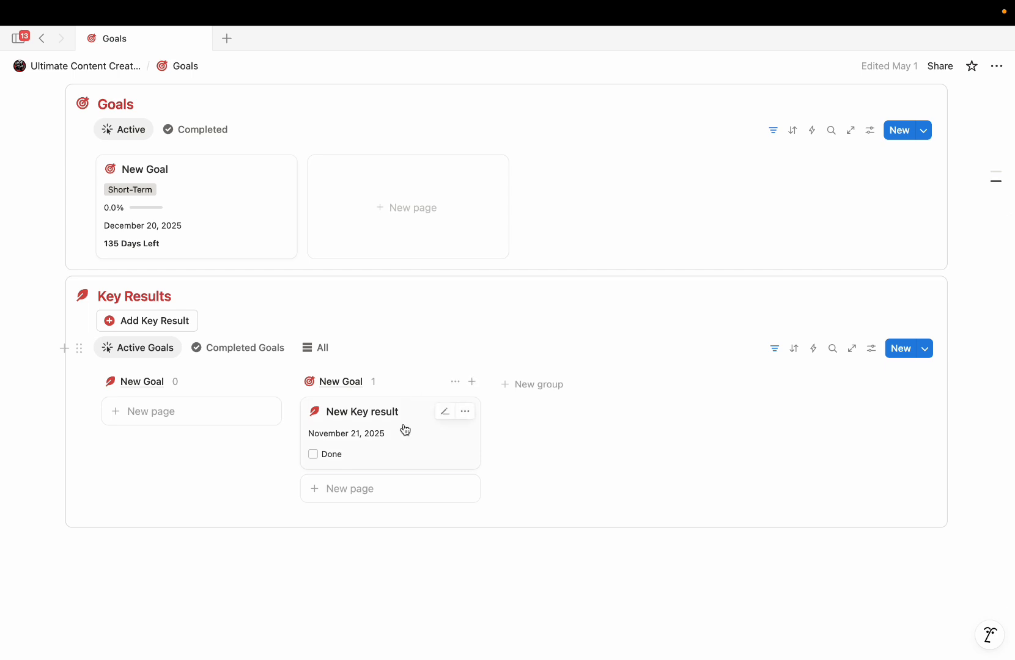
pyautogui.scroll(4, 420, 460)
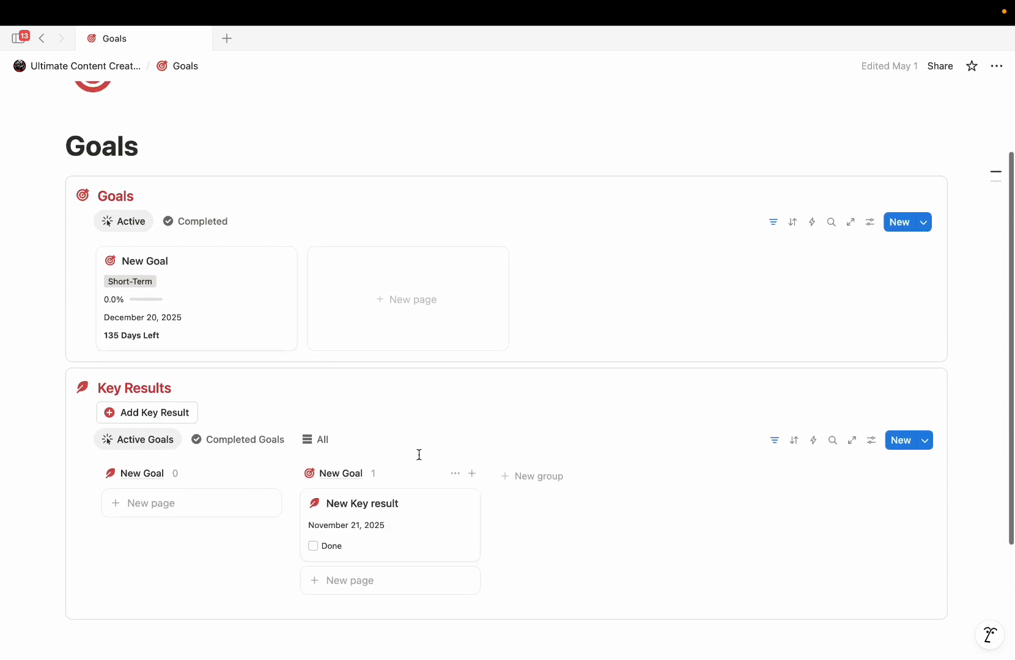
pyautogui.click(351, 581)
pyautogui.write('Key result 2')
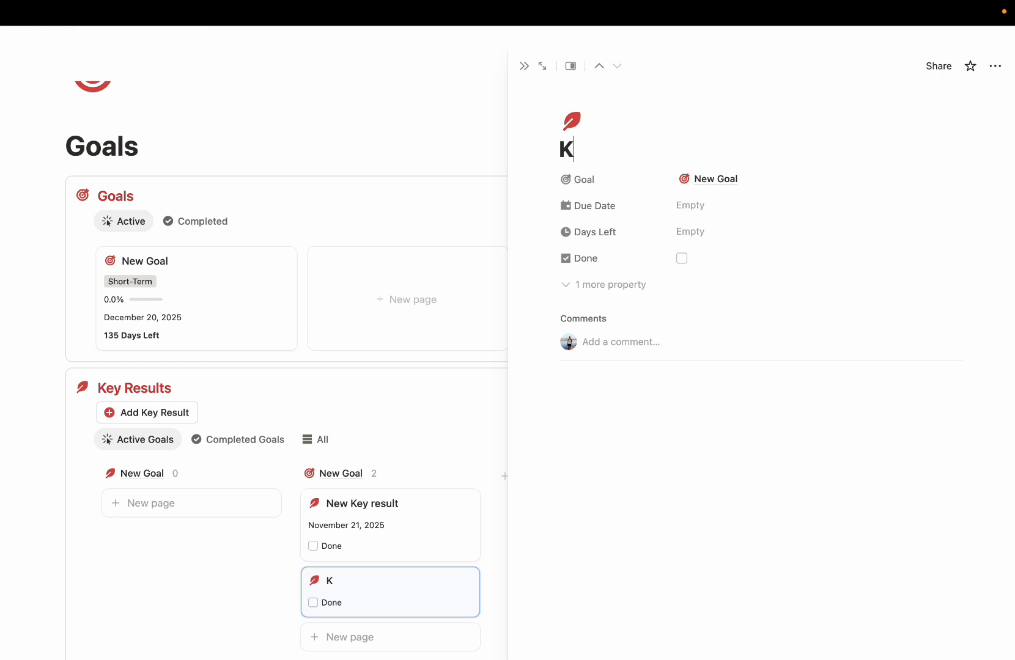
# - Rename the first key result as "Key result 1" and set Key result 2's due date to August 14, 2025
pyautogui.click(416, 535)
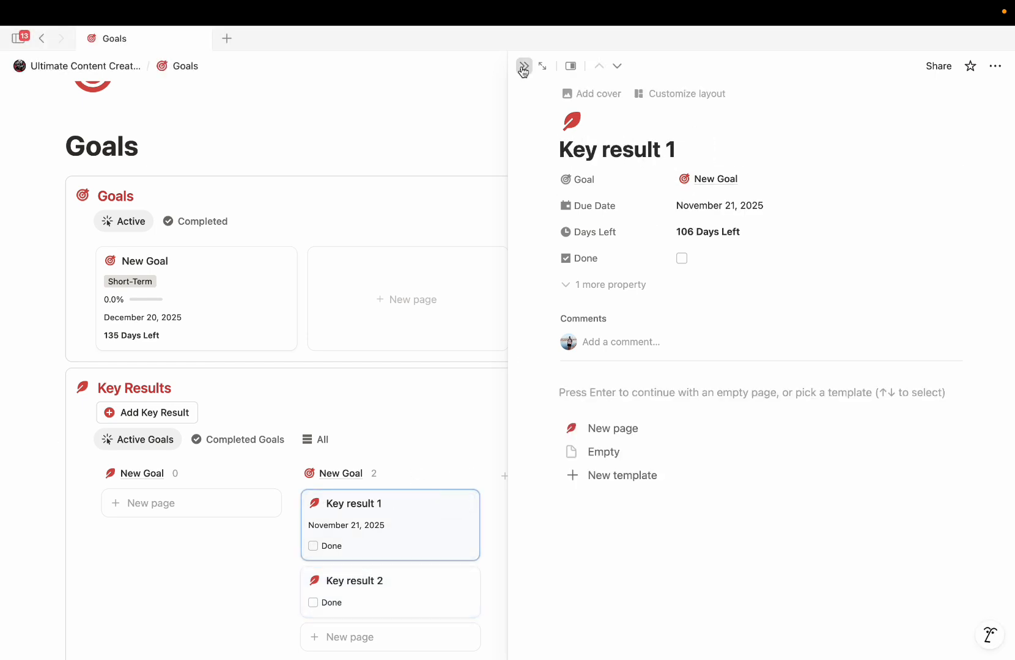
pyautogui.click(524, 66)
pyautogui.scroll(-2, 464, 414)
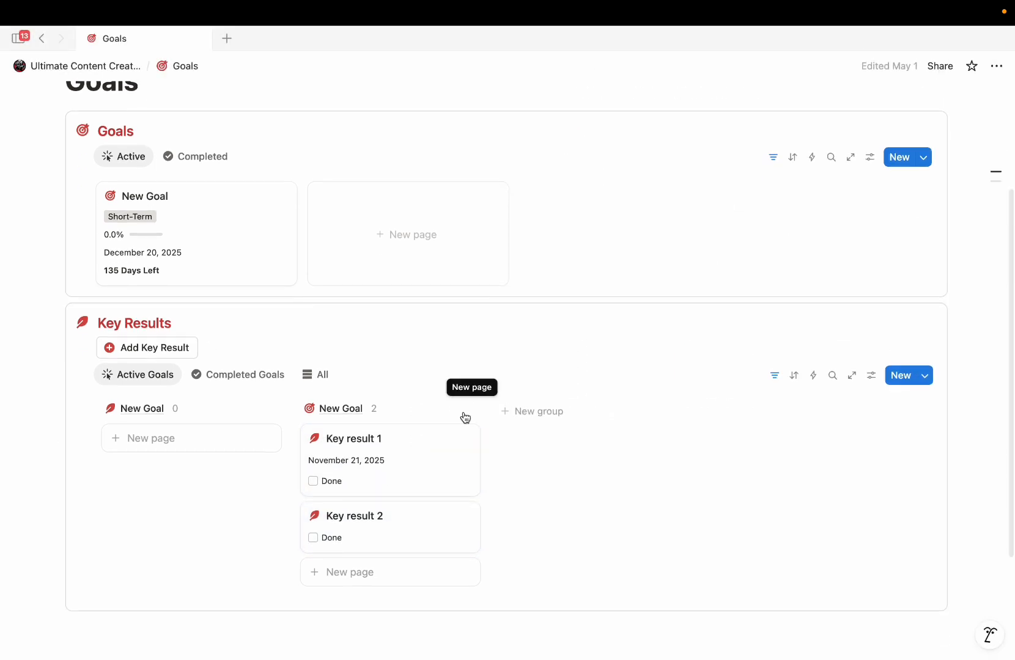
pyautogui.scroll(-1, 471, 465)
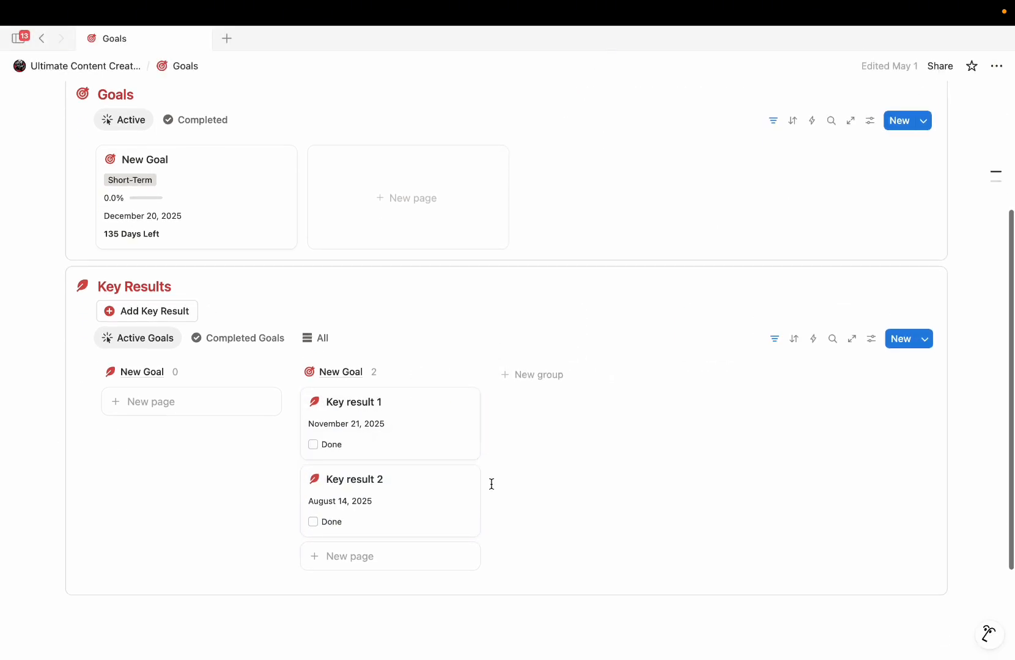
# - Mark Key result 1 and Key result 2 as done, inspecting New Goal's details, and review the completed goals
pyautogui.click(314, 446)
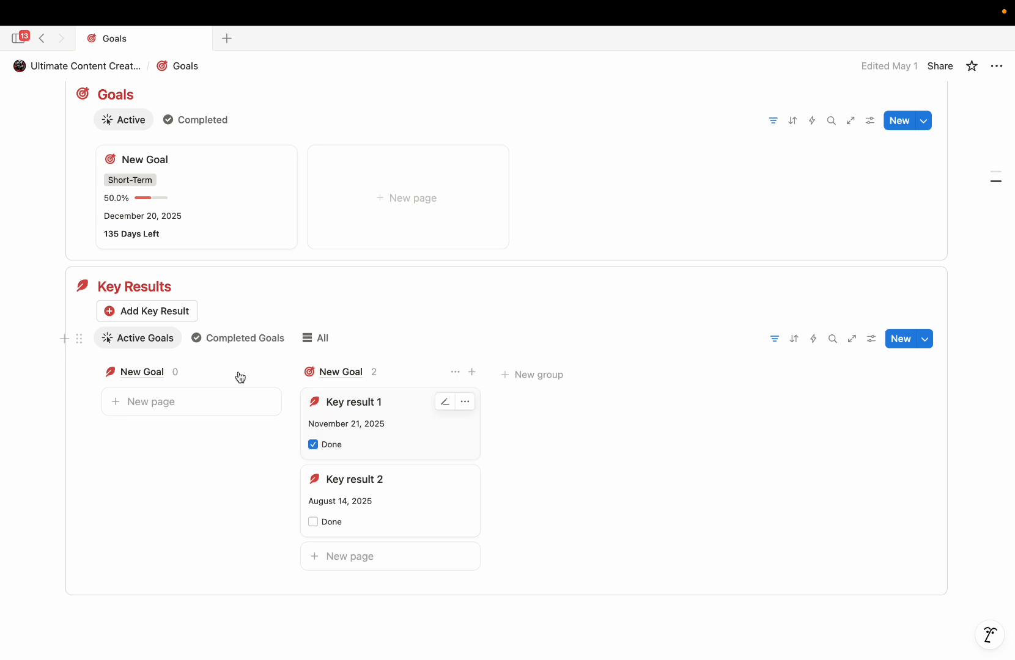
pyautogui.click(253, 197)
pyautogui.click(523, 65)
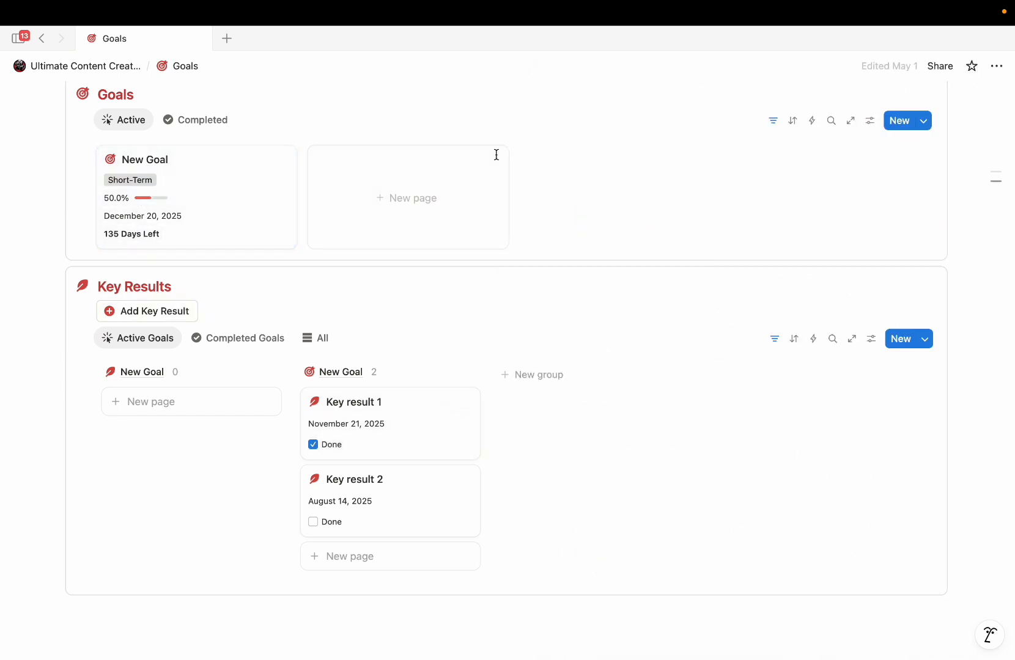
pyautogui.click(313, 523)
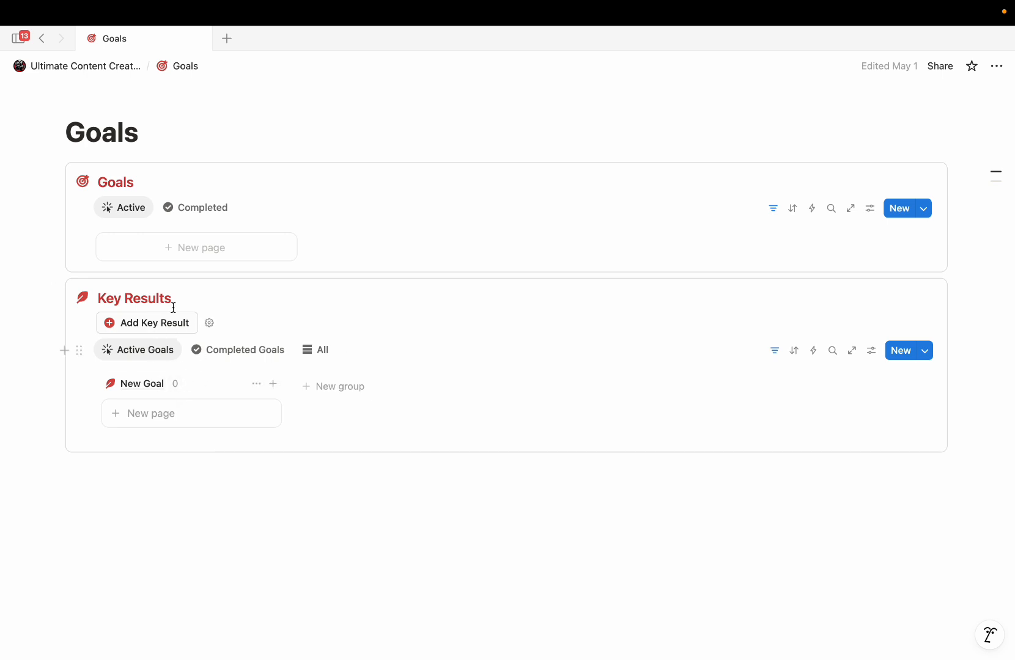
pyautogui.click(191, 209)
pyautogui.click(247, 435)
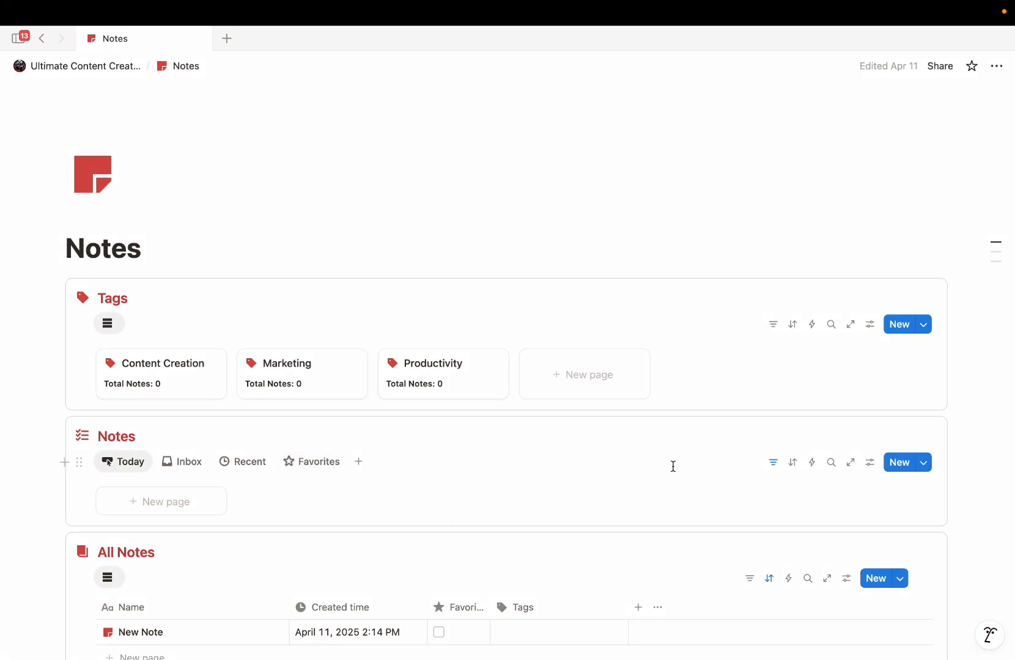
# - Create a note titled "New note" in the Today view of Notes and start its empty page body
pyautogui.scroll(-3, 971, 494)
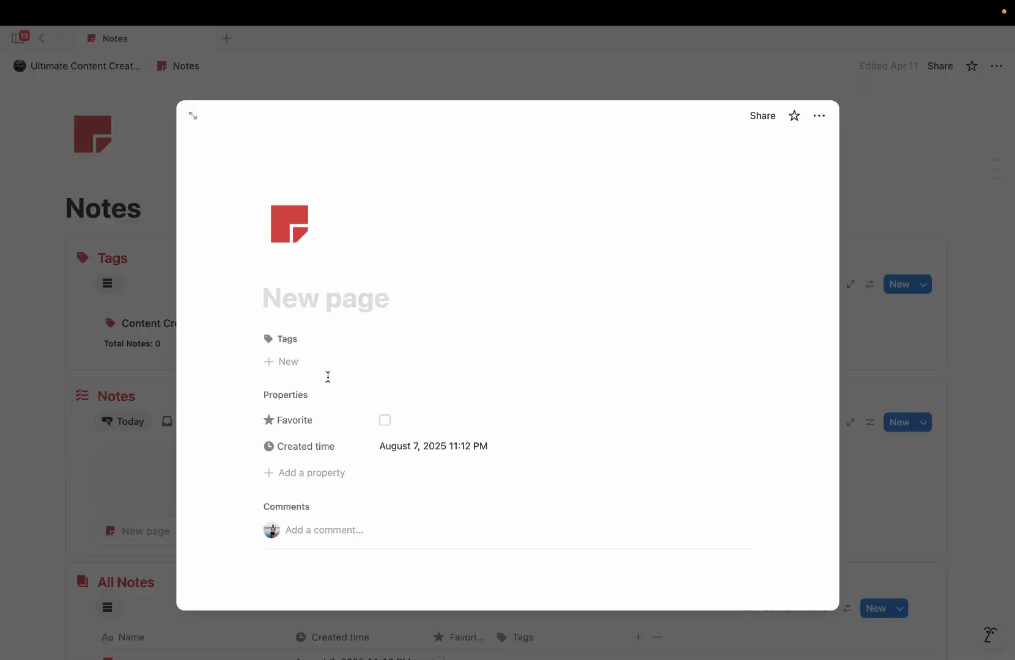
pyautogui.write('New note')
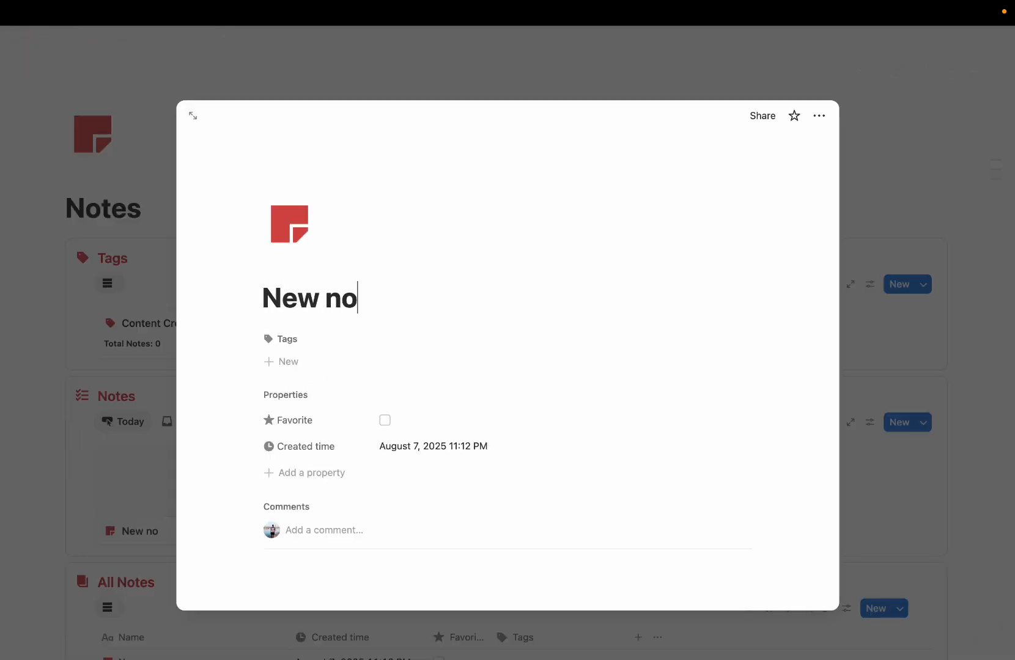
pyautogui.scroll(-3, 507, 355)
pyautogui.scroll(5, 369, 479)
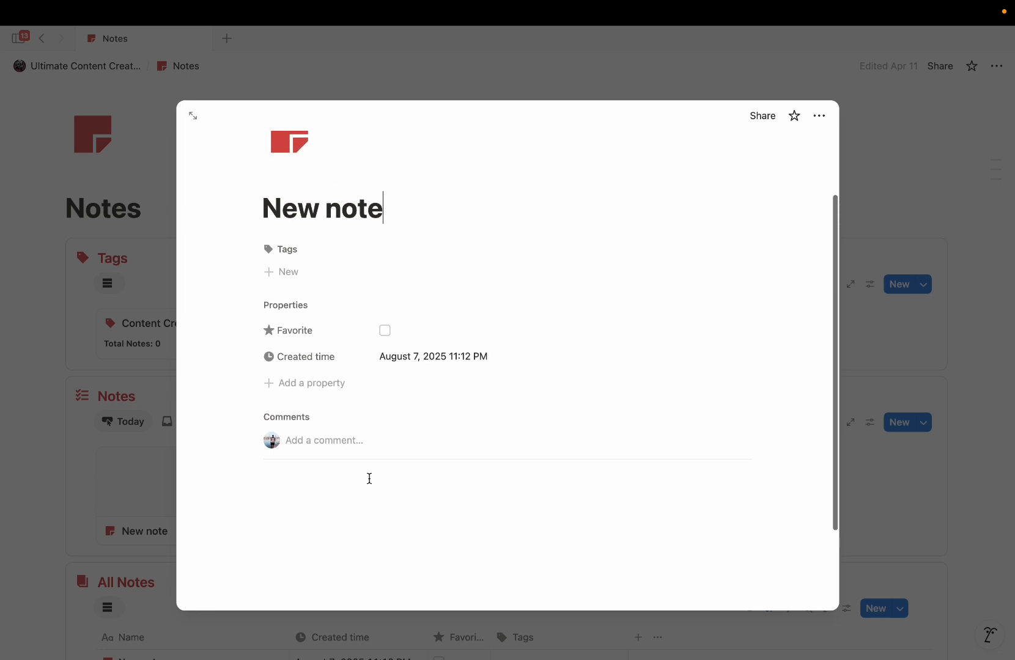
pyautogui.click(339, 533)
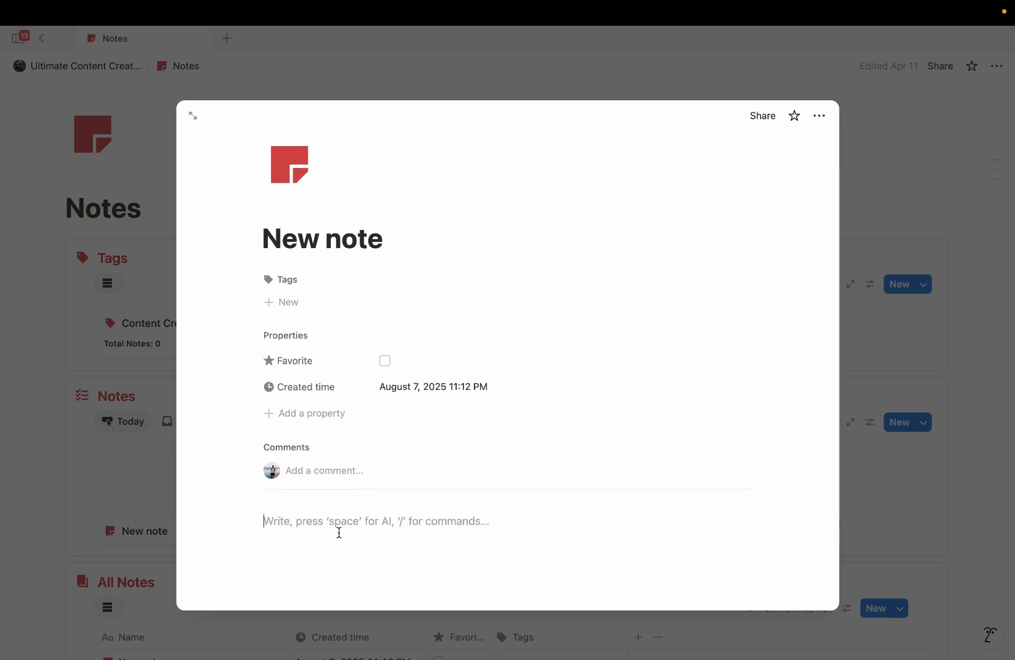
# - Tag the new note with Productivity and close its page
pyautogui.click(722, 283)
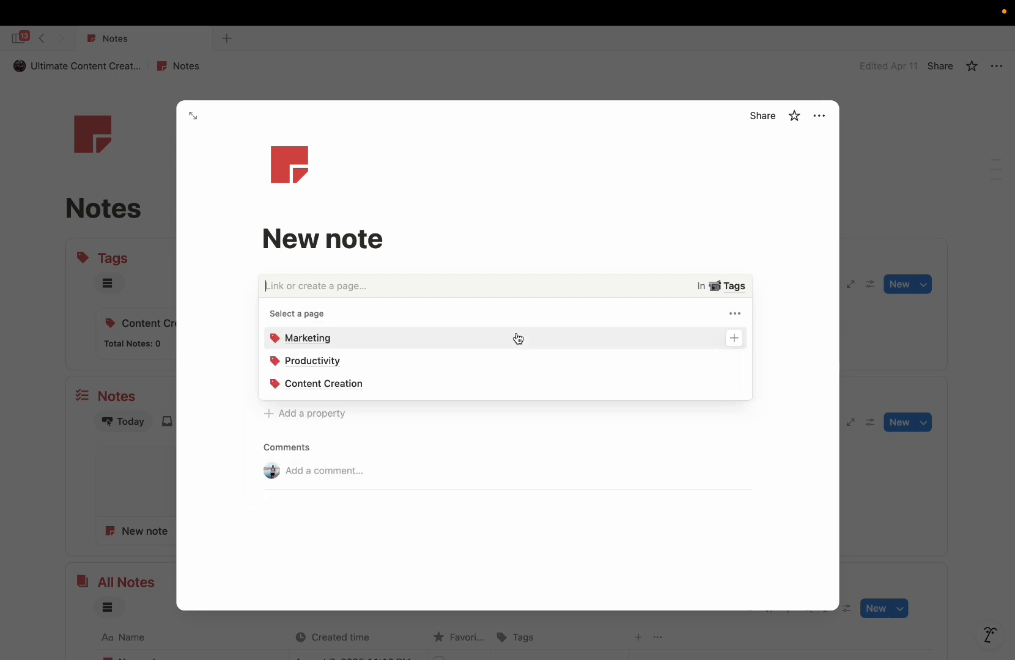
pyautogui.click(385, 362)
pyautogui.click(236, 373)
pyautogui.scroll(-1, 232, 371)
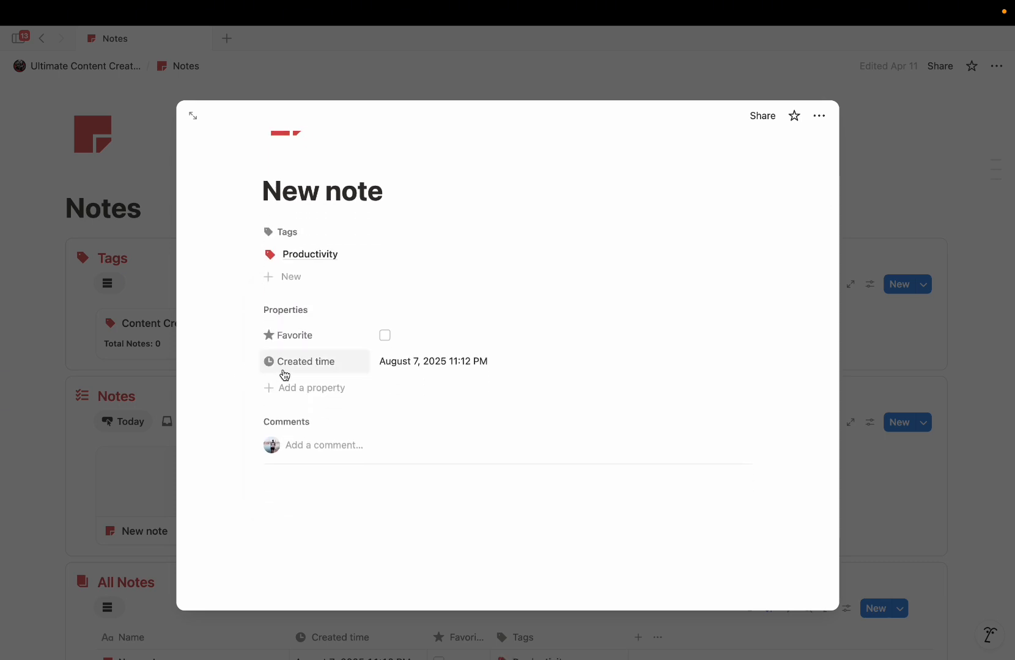
pyautogui.click(154, 387)
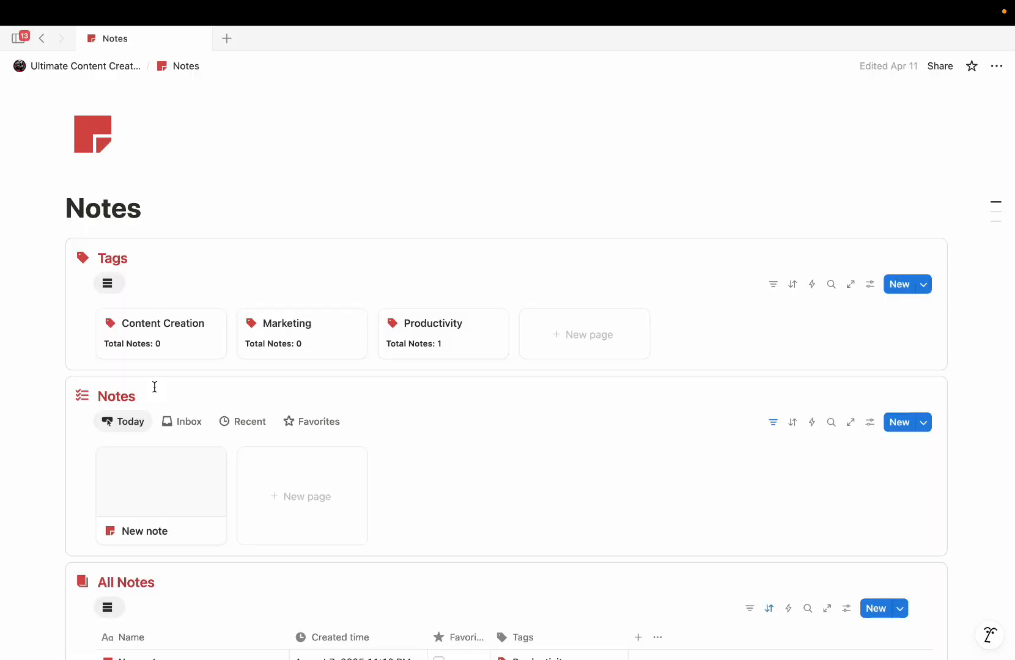
# - Tag the untagged "New Note" in the Notes inbox with Marketing
pyautogui.scroll(-4, 156, 392)
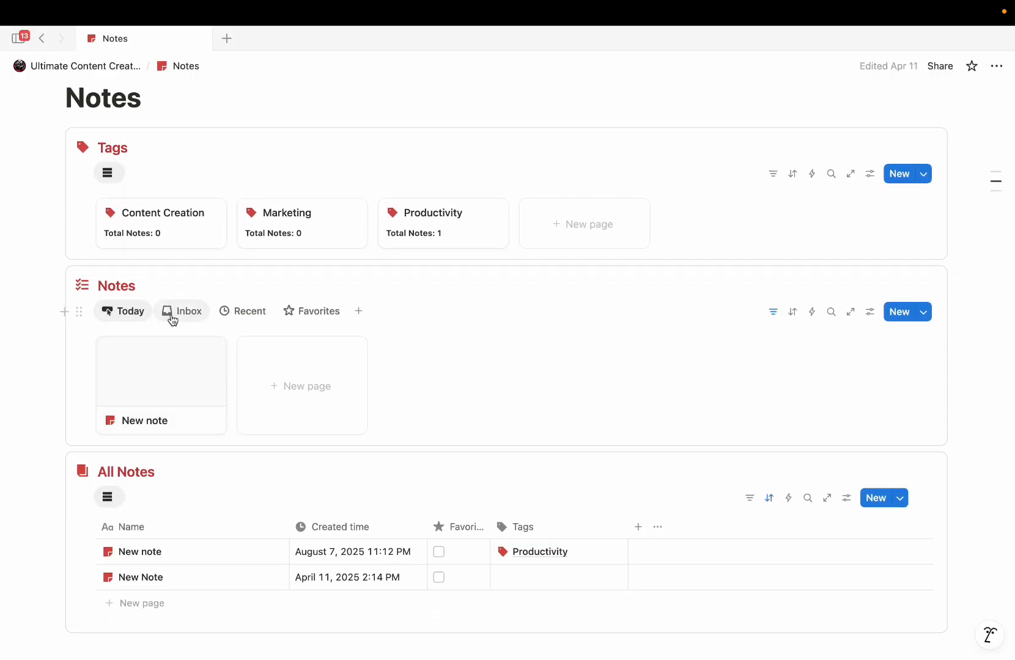
pyautogui.click(174, 319)
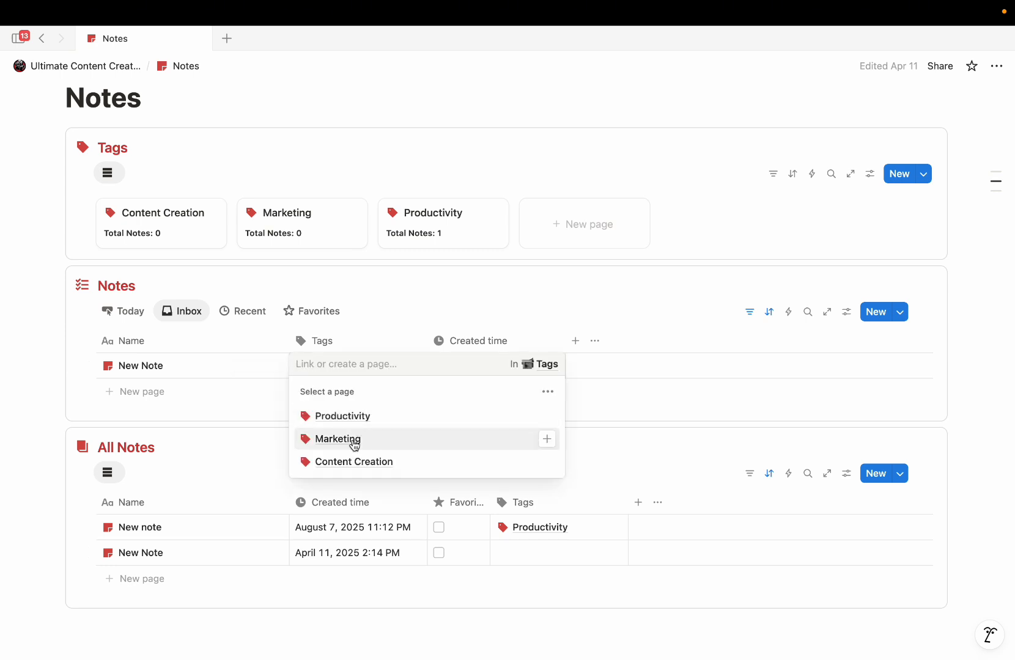
pyautogui.click(355, 440)
pyautogui.click(224, 356)
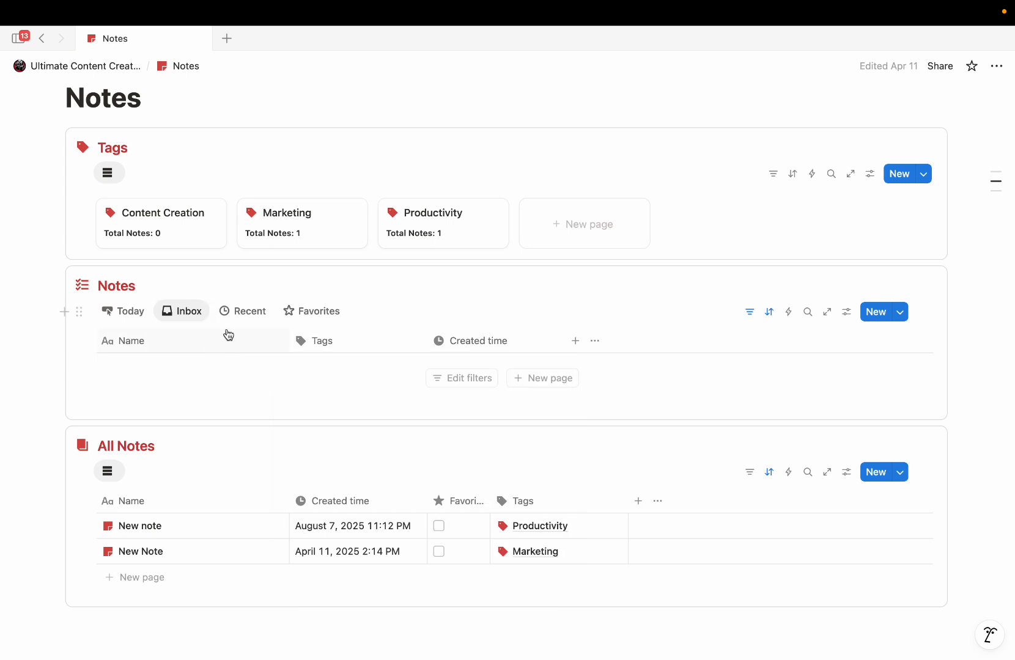
# - Review the Recent and Favorites views of the notes
pyautogui.click(248, 311)
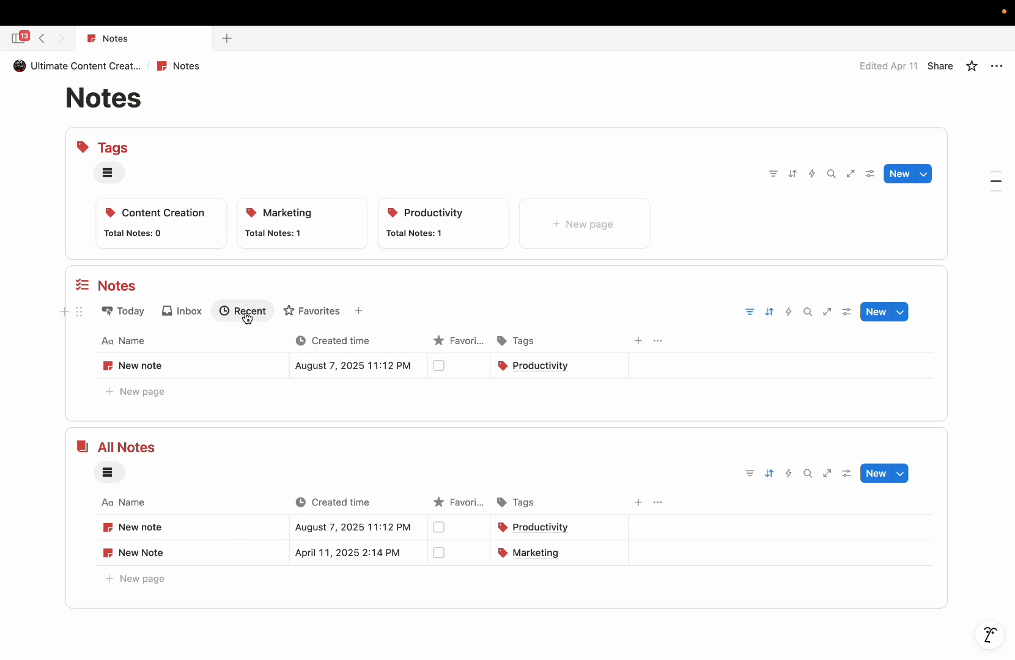
pyautogui.click(299, 316)
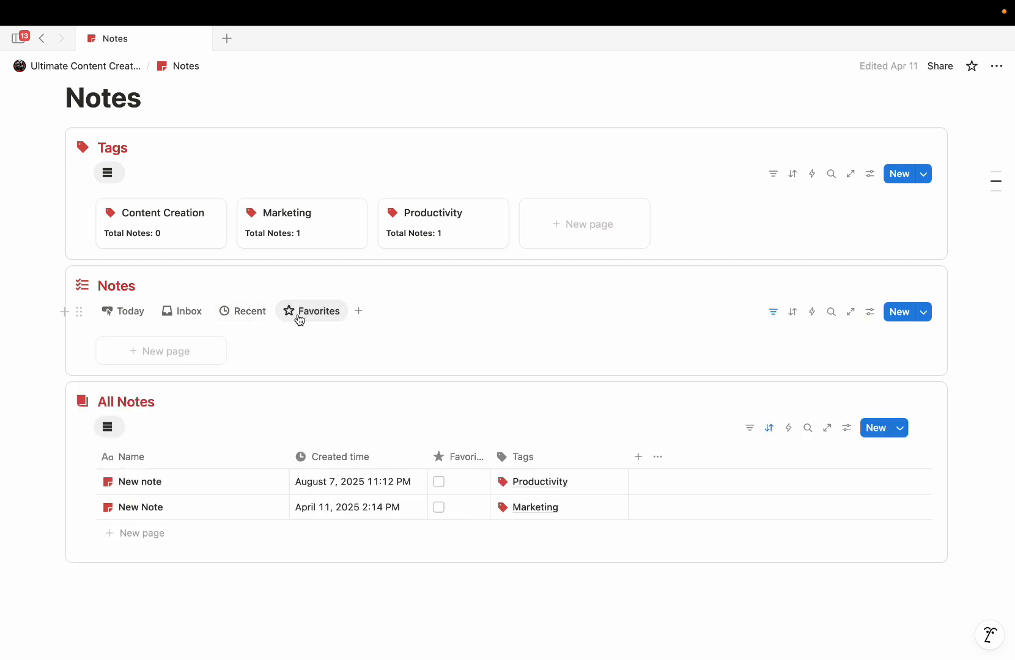
pyautogui.scroll(-3, 276, 378)
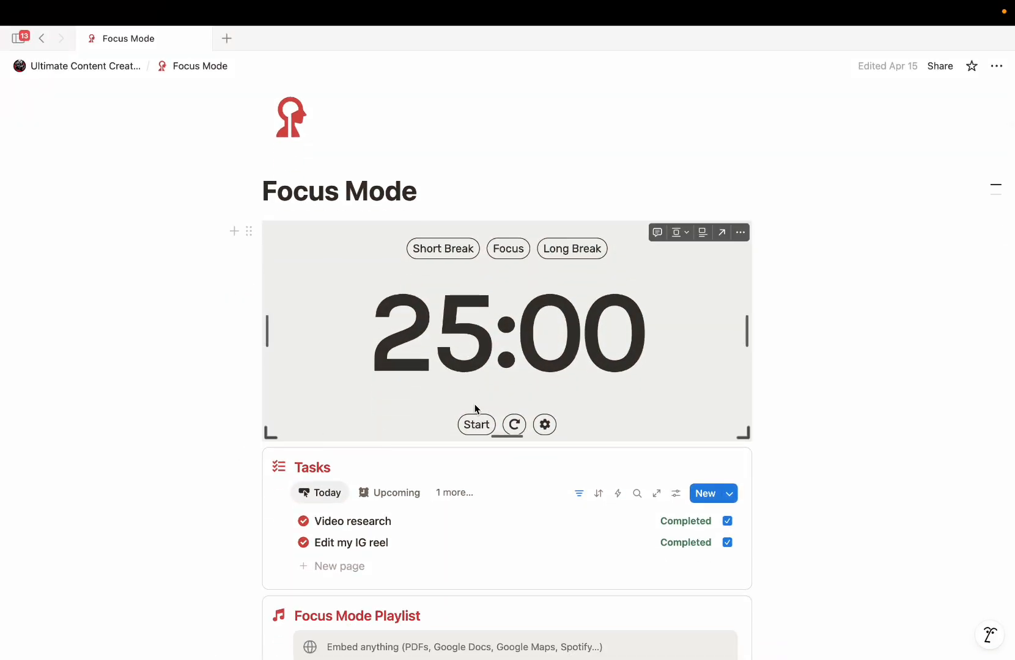
# - Look over the Focus Mode page, switch its timer through Short Break, Focus and Long Break, and return to the main template page
pyautogui.scroll(-2, 214, 532)
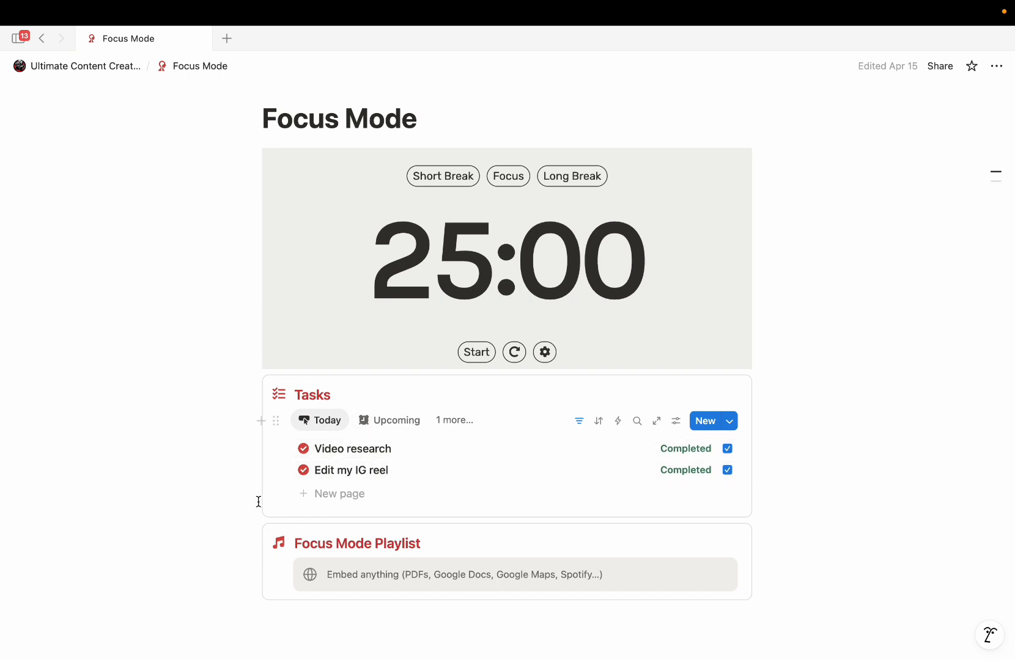
pyautogui.scroll(-2, 219, 529)
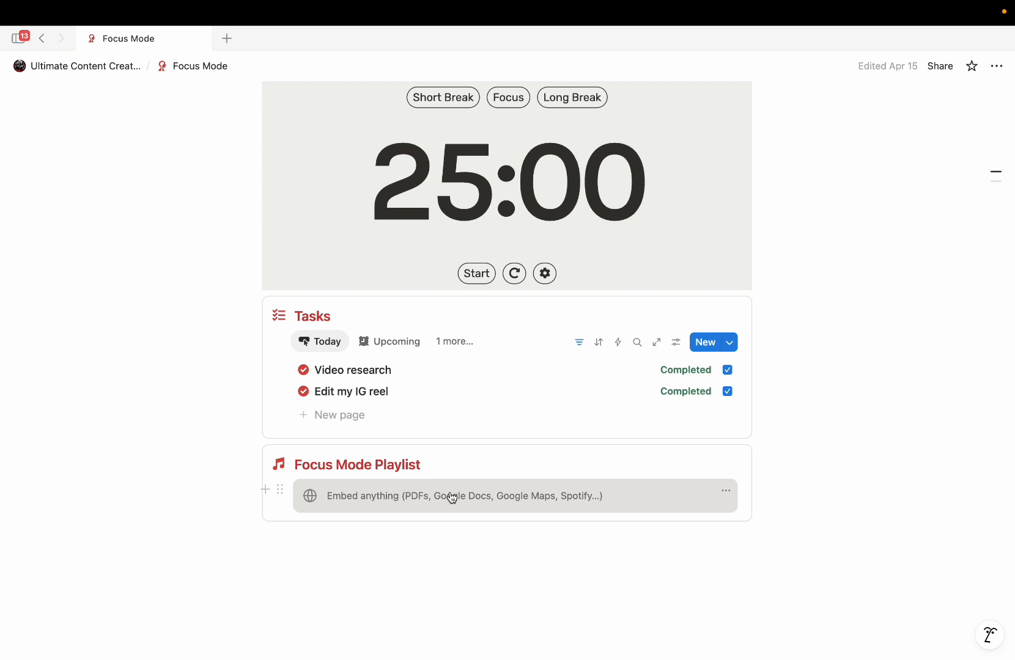
pyautogui.scroll(5, 216, 482)
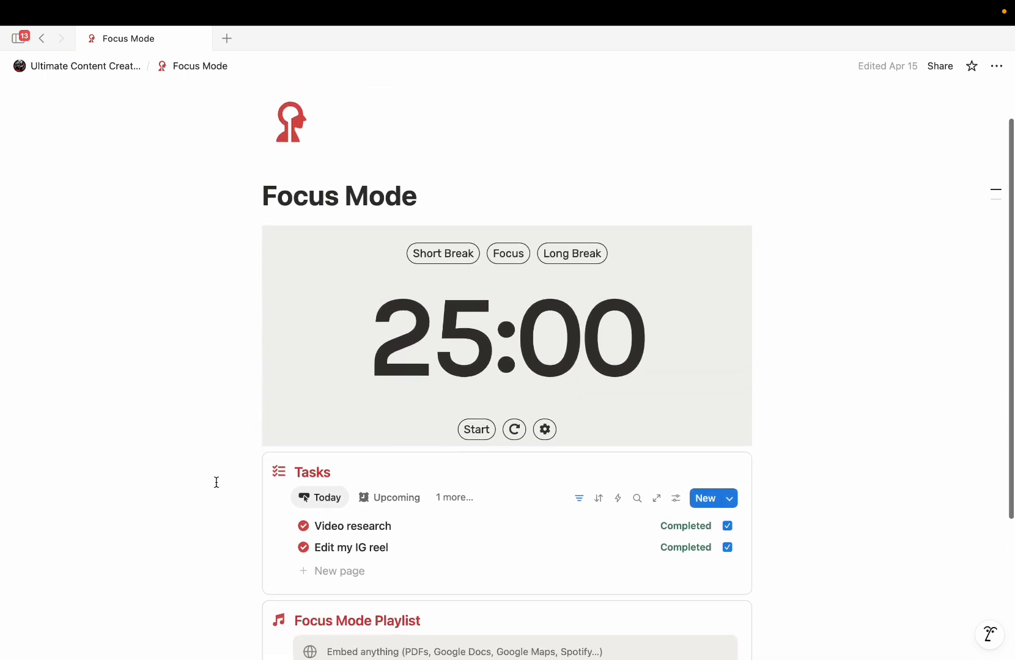
pyautogui.scroll(-2, 216, 482)
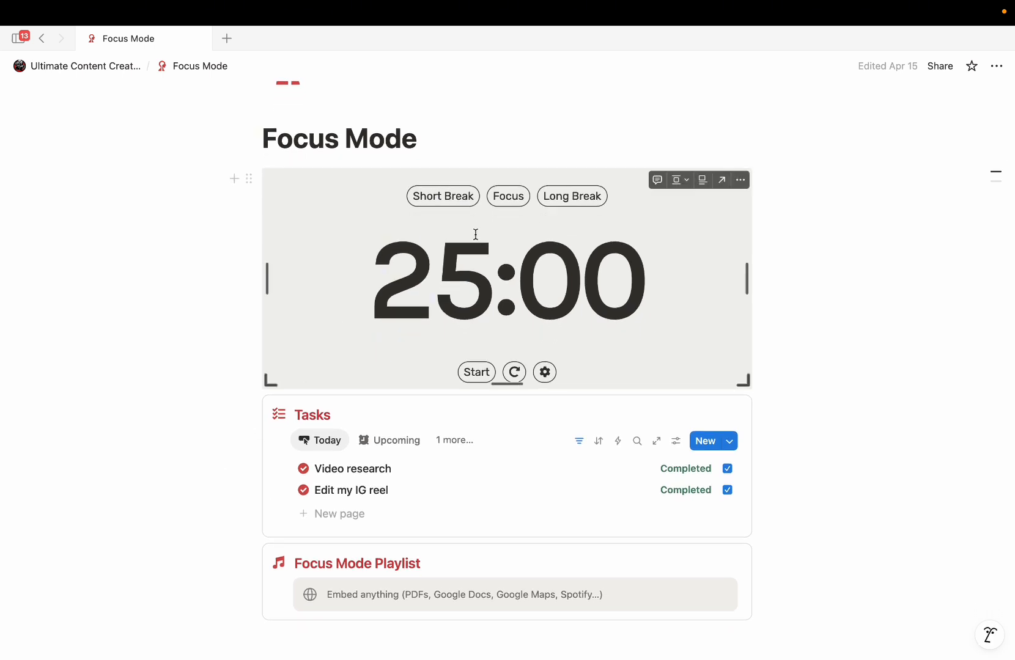
pyautogui.scroll(-1, 546, 379)
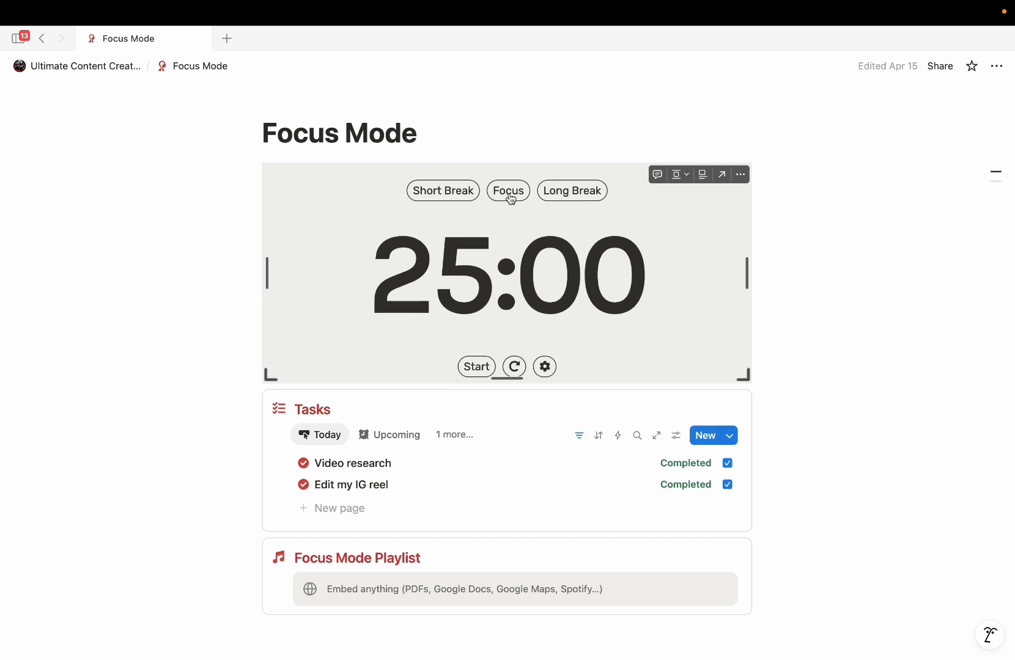
pyautogui.click(457, 195)
pyautogui.click(510, 197)
pyautogui.click(562, 197)
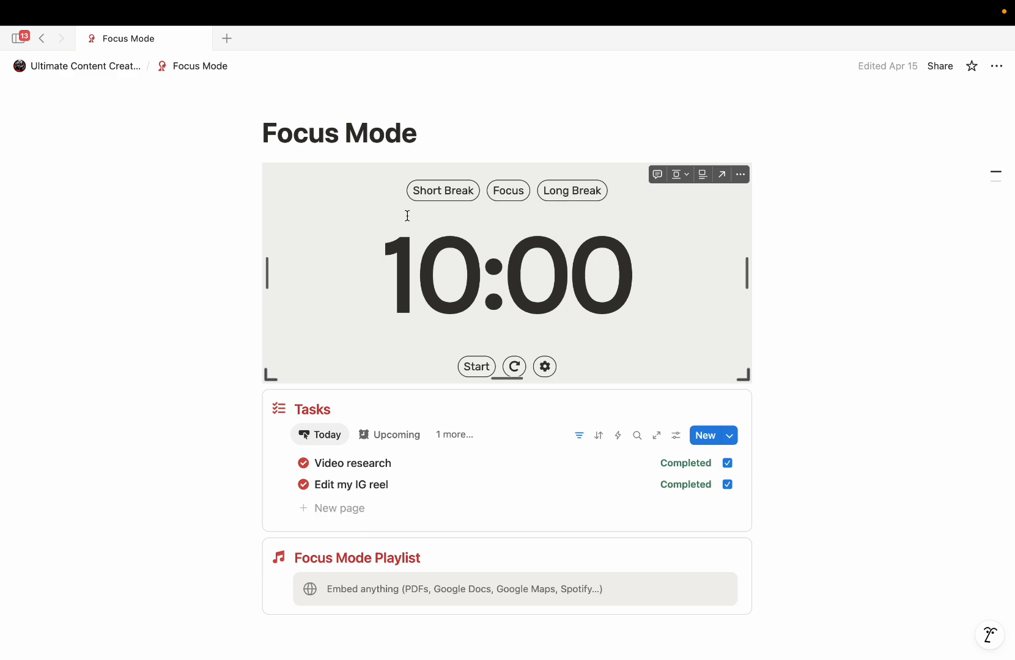
pyautogui.click(123, 67)
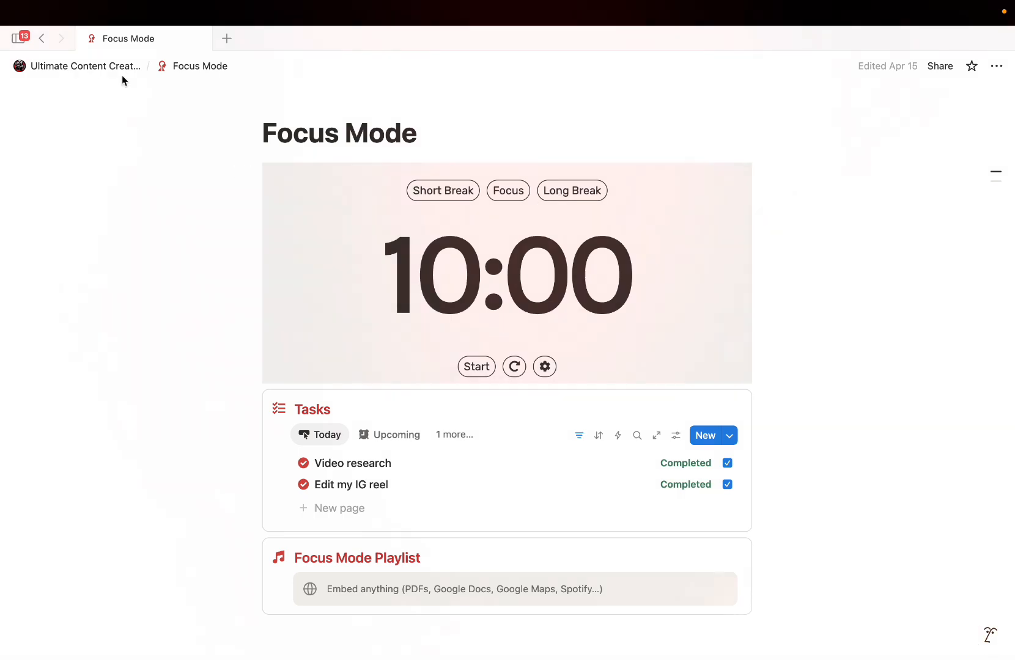